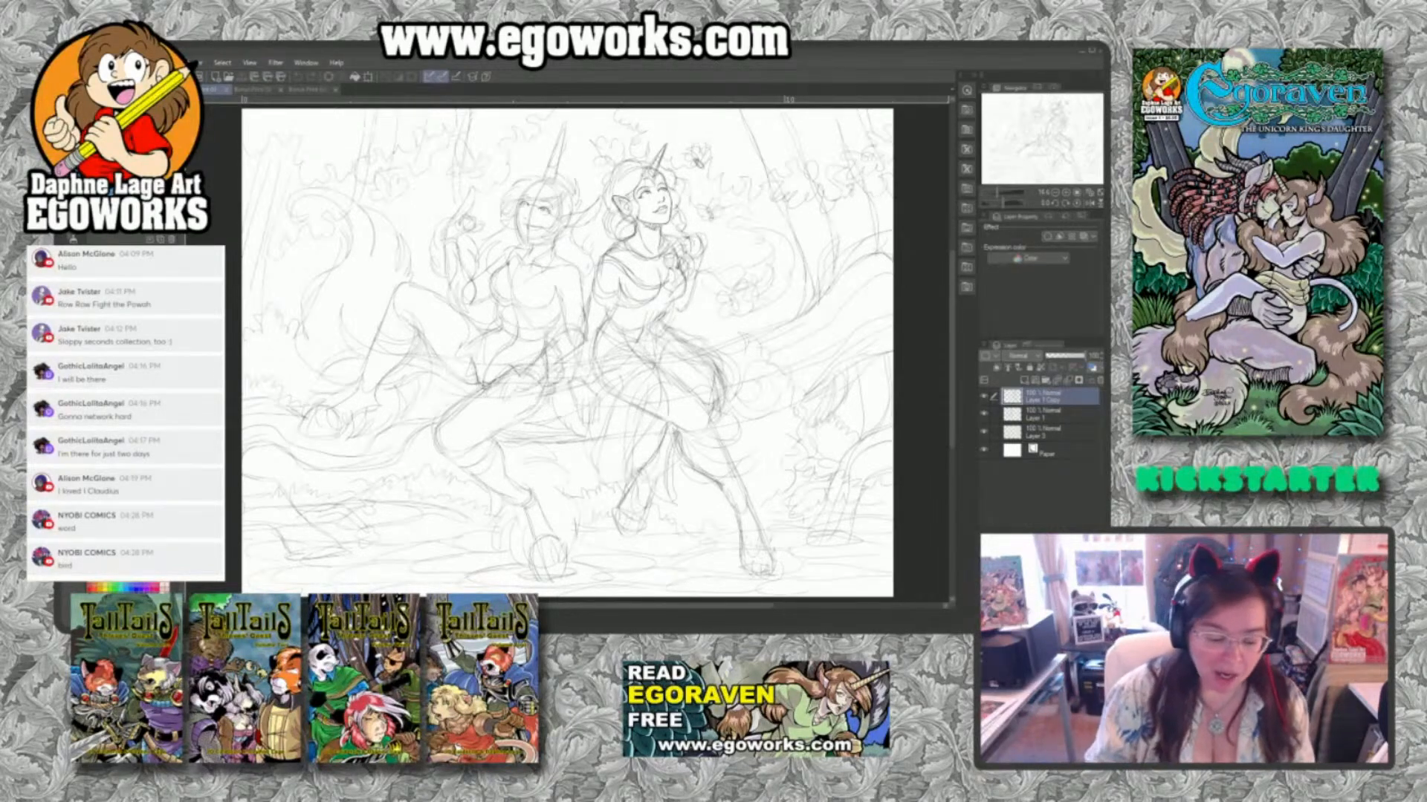
Look through the two inked bonus print illustrations and return to the pencil sketch of the two horned figures.
click(260, 90)
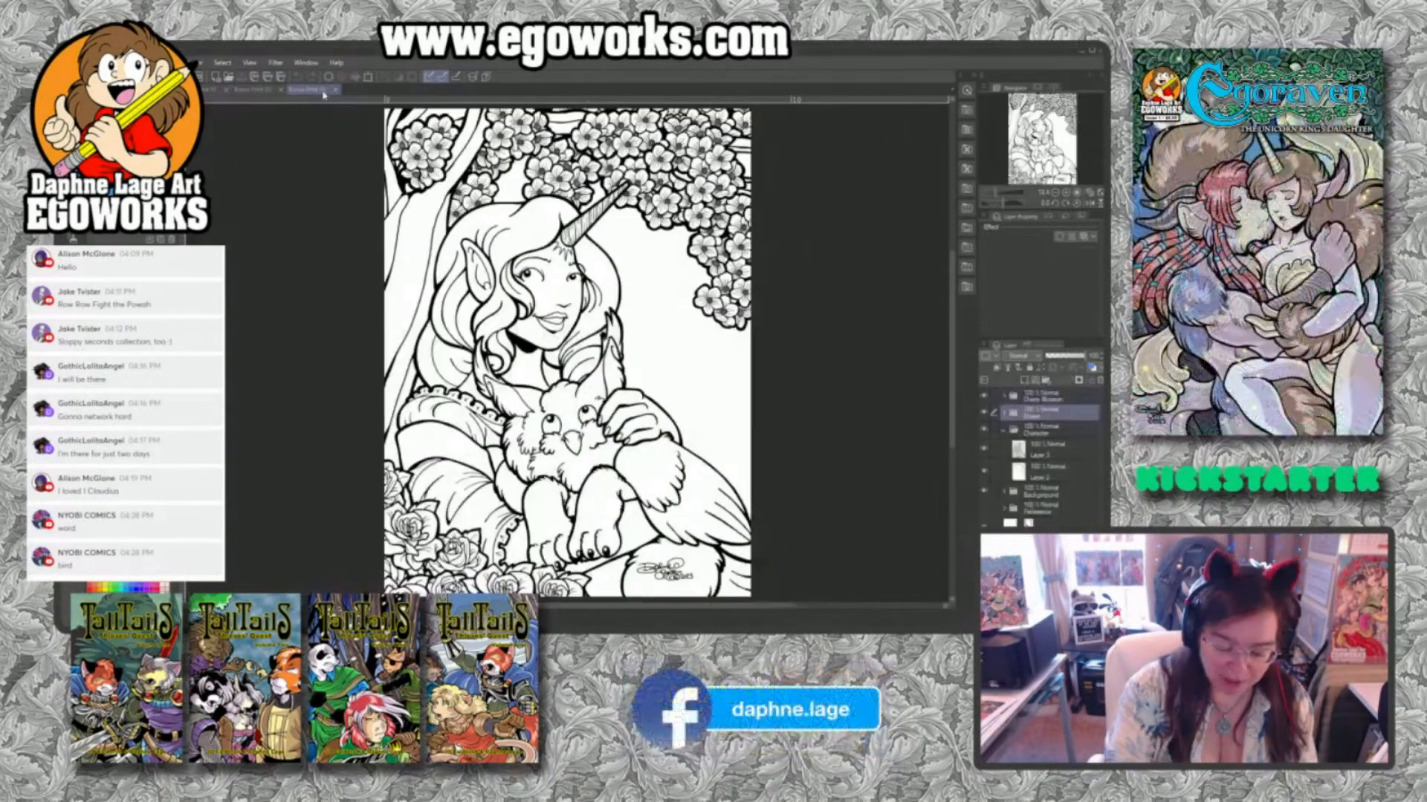
click(272, 92)
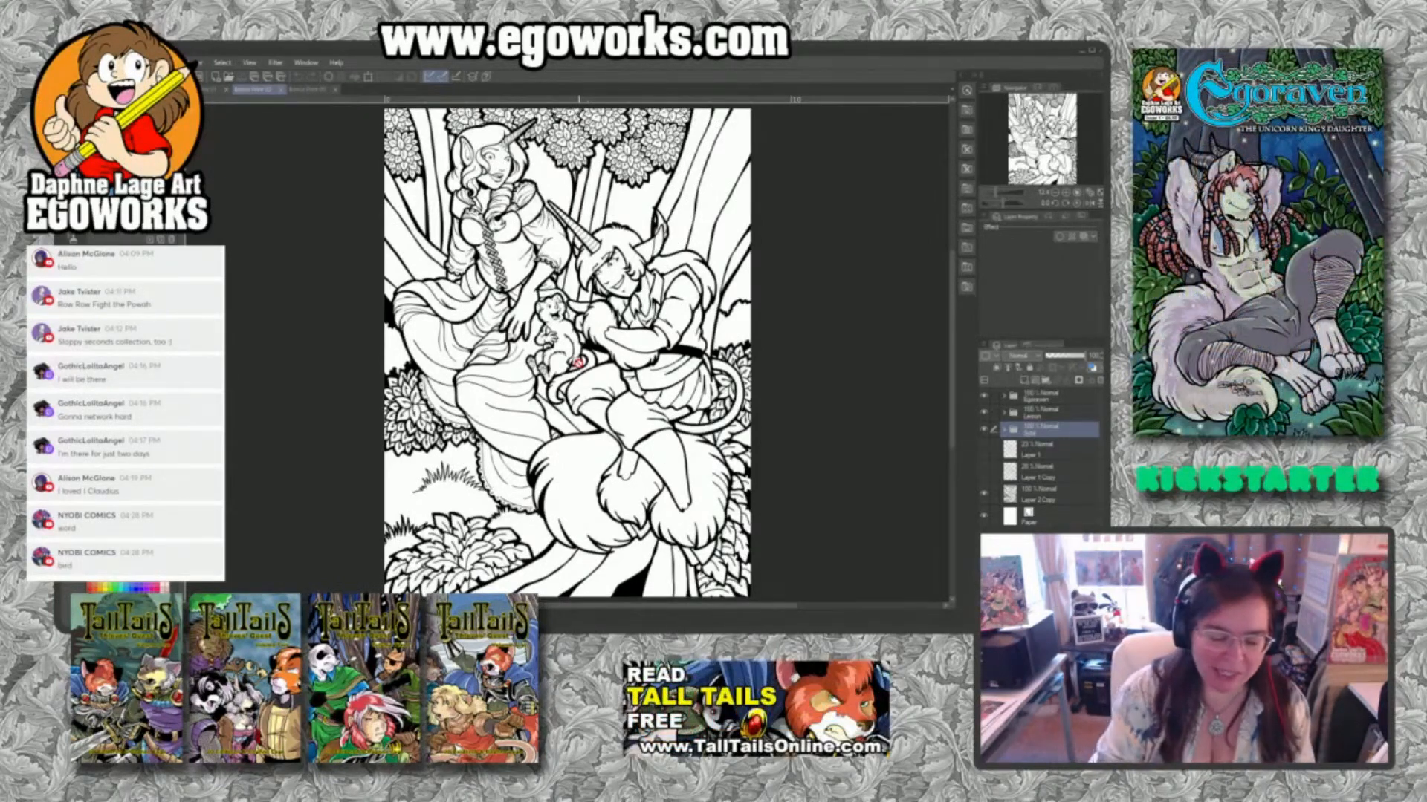
click(308, 90)
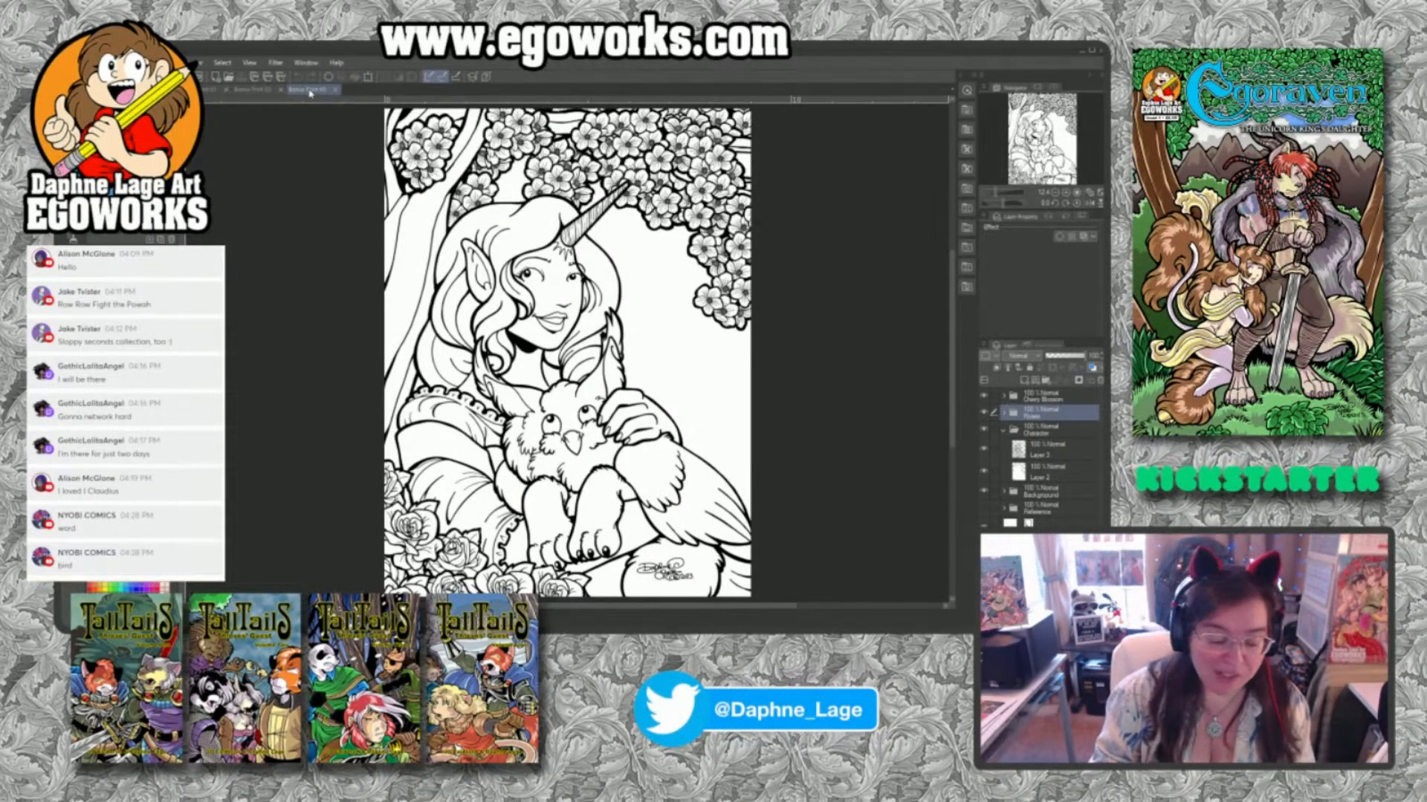
click(260, 90)
click(311, 89)
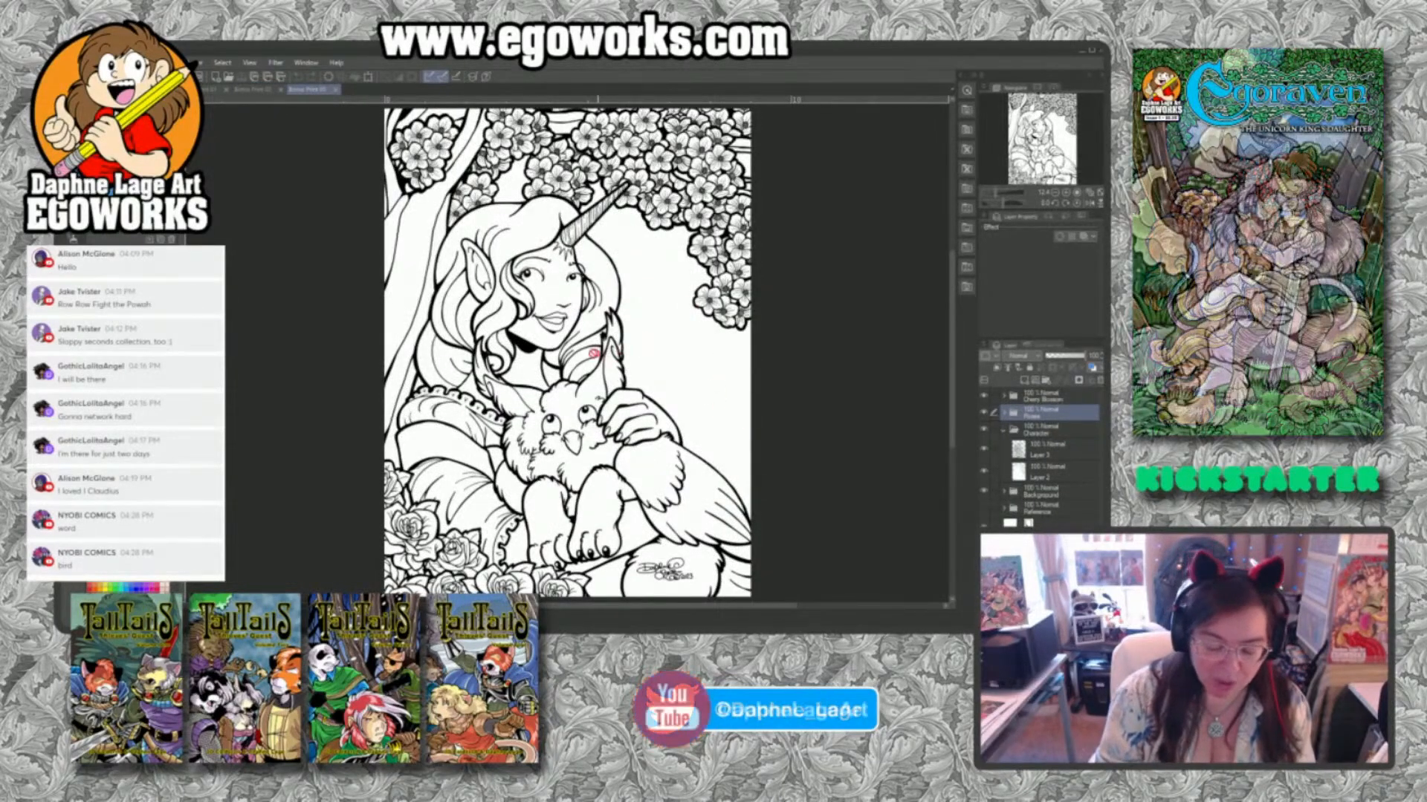
click(256, 90)
click(214, 89)
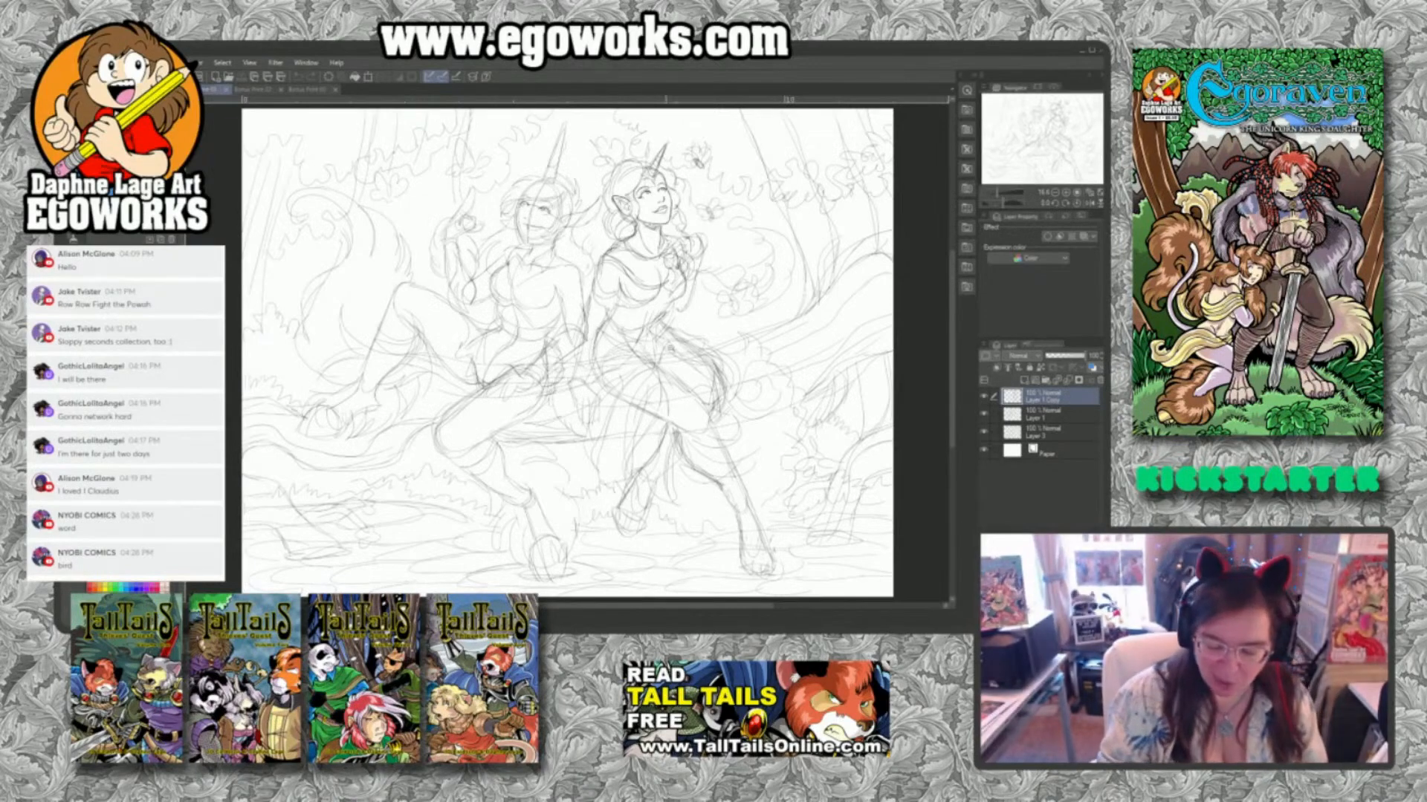
Add a new layer above Layer 1 Copy in the pencil sketch and select the background sketch layer above Paper.
scroll(663, 173, up, 5)
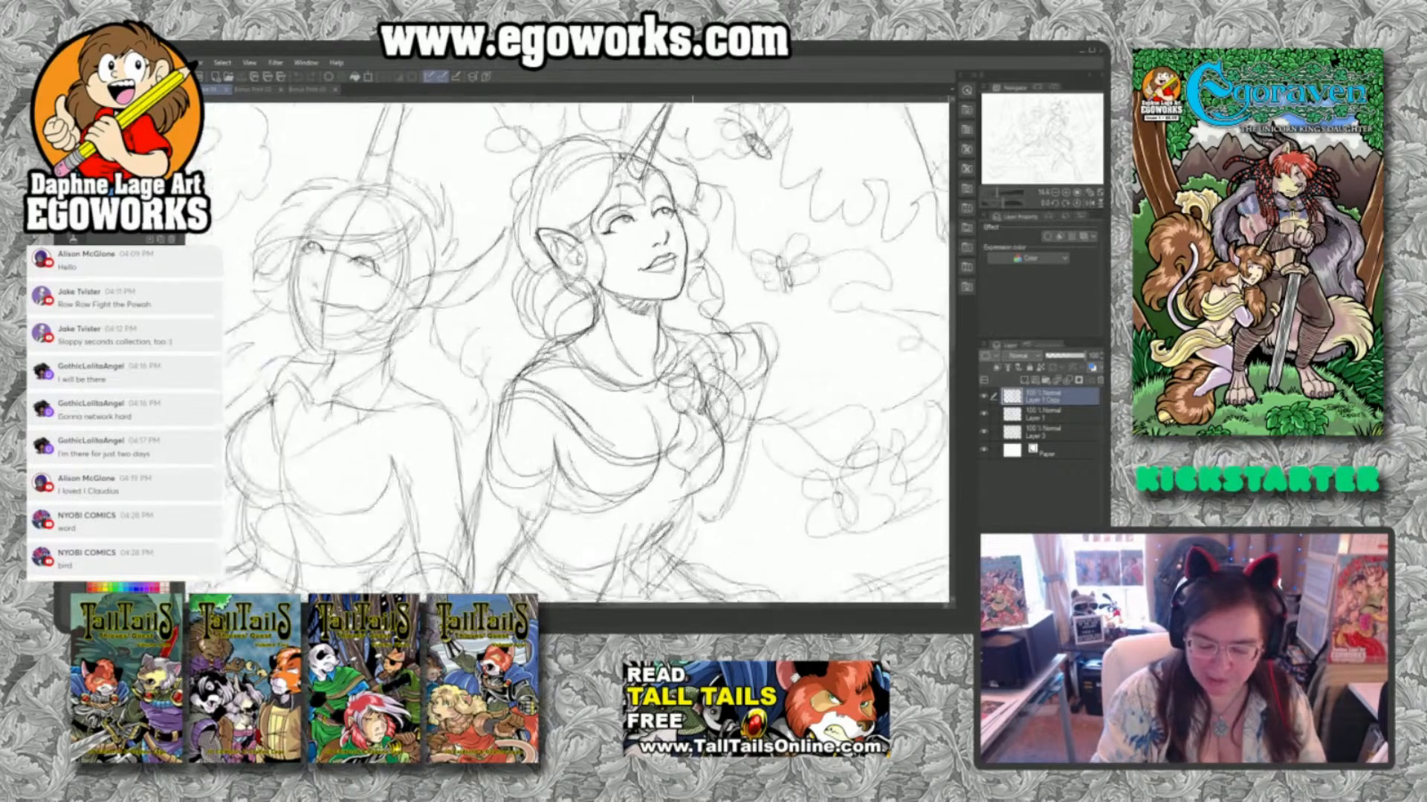
scroll(683, 163, up, 3)
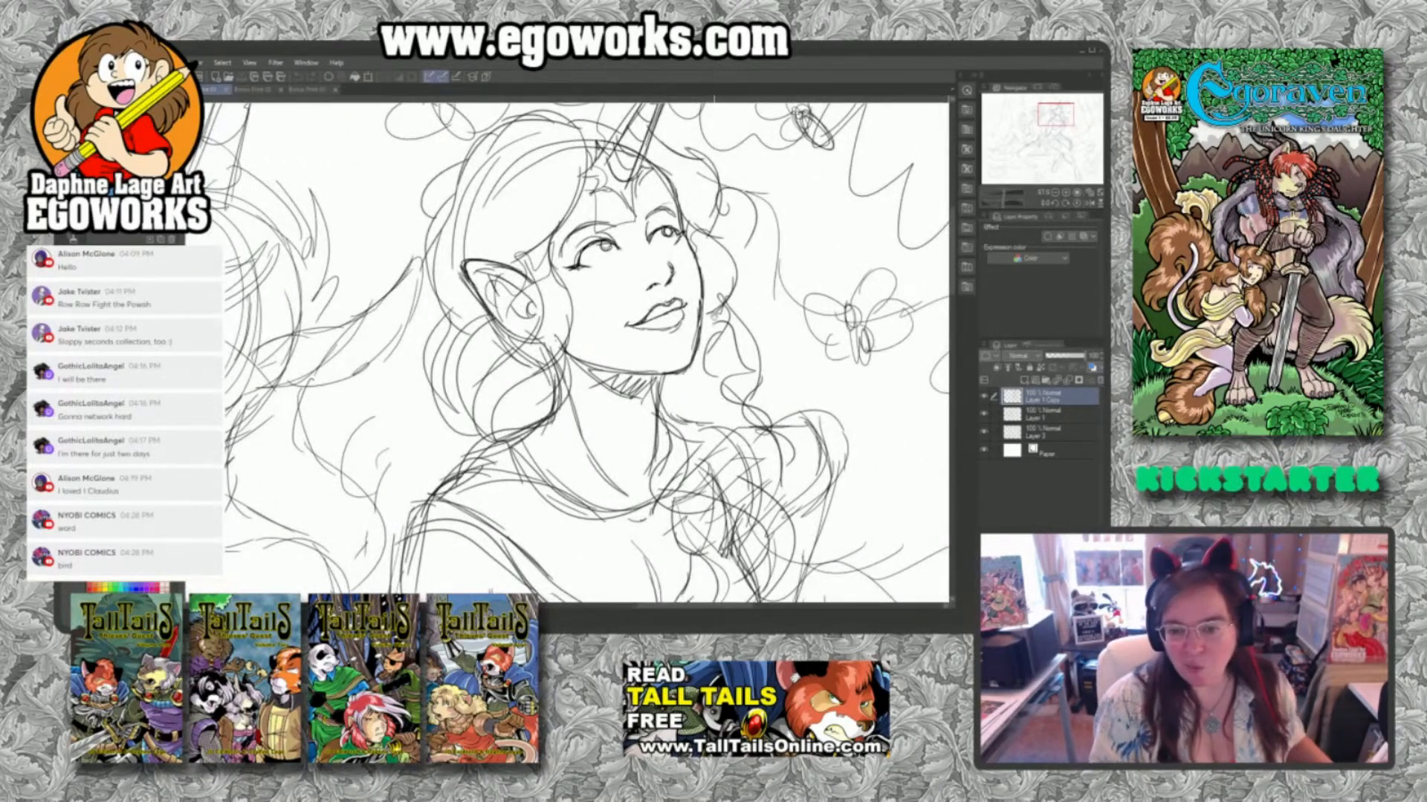
click(984, 398)
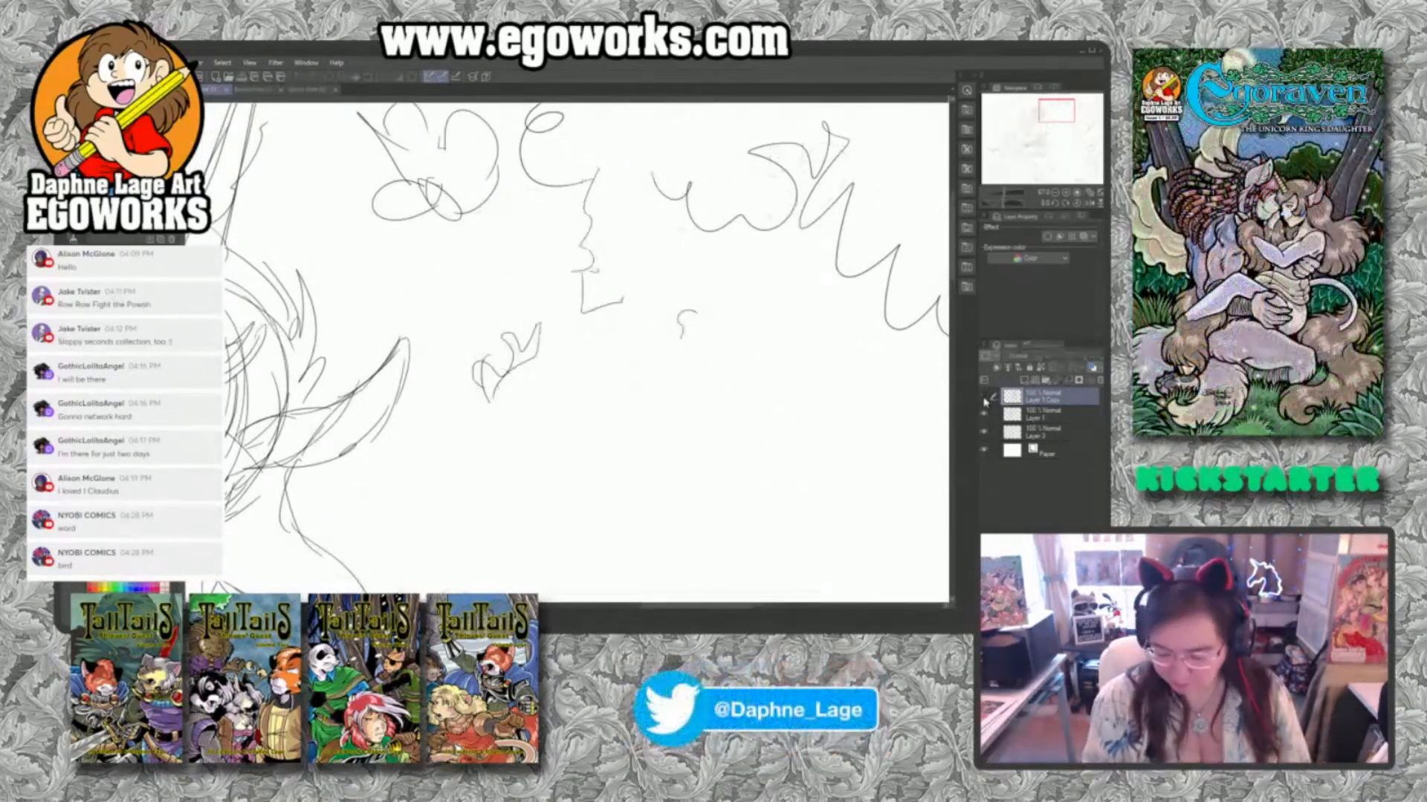
click(985, 398)
click(1024, 380)
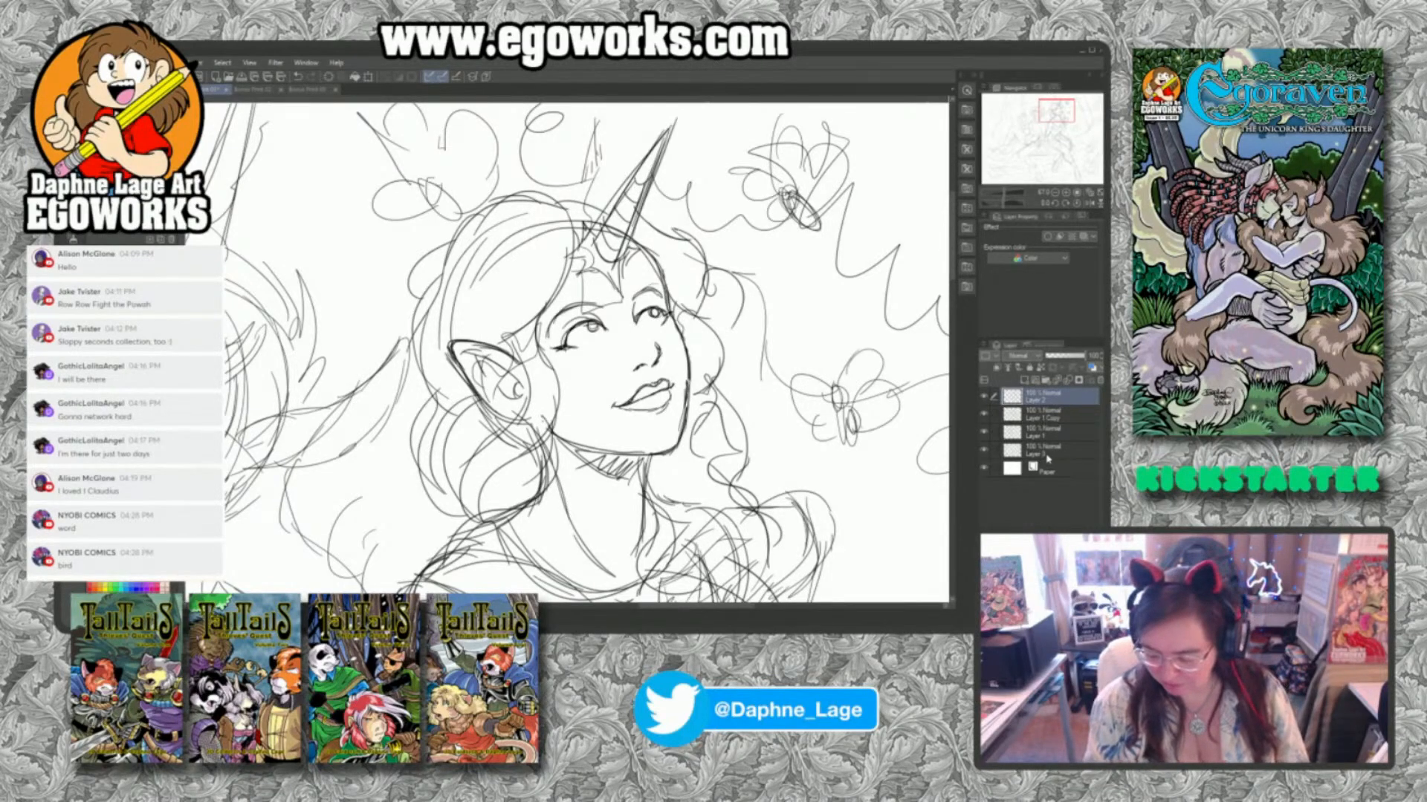
click(1050, 452)
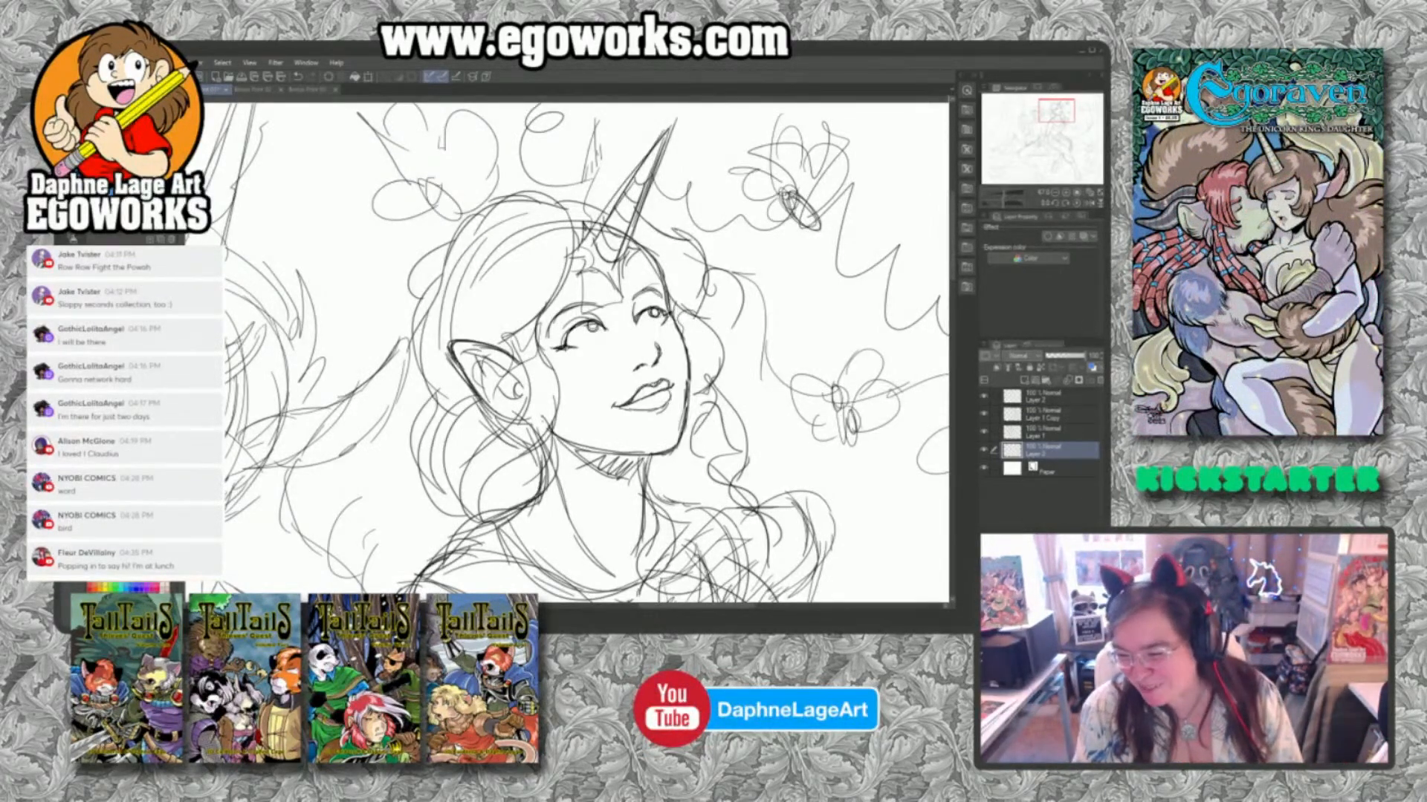
Display the viewer's lunch-break greeting on the stream and hide it again.
click(80, 567)
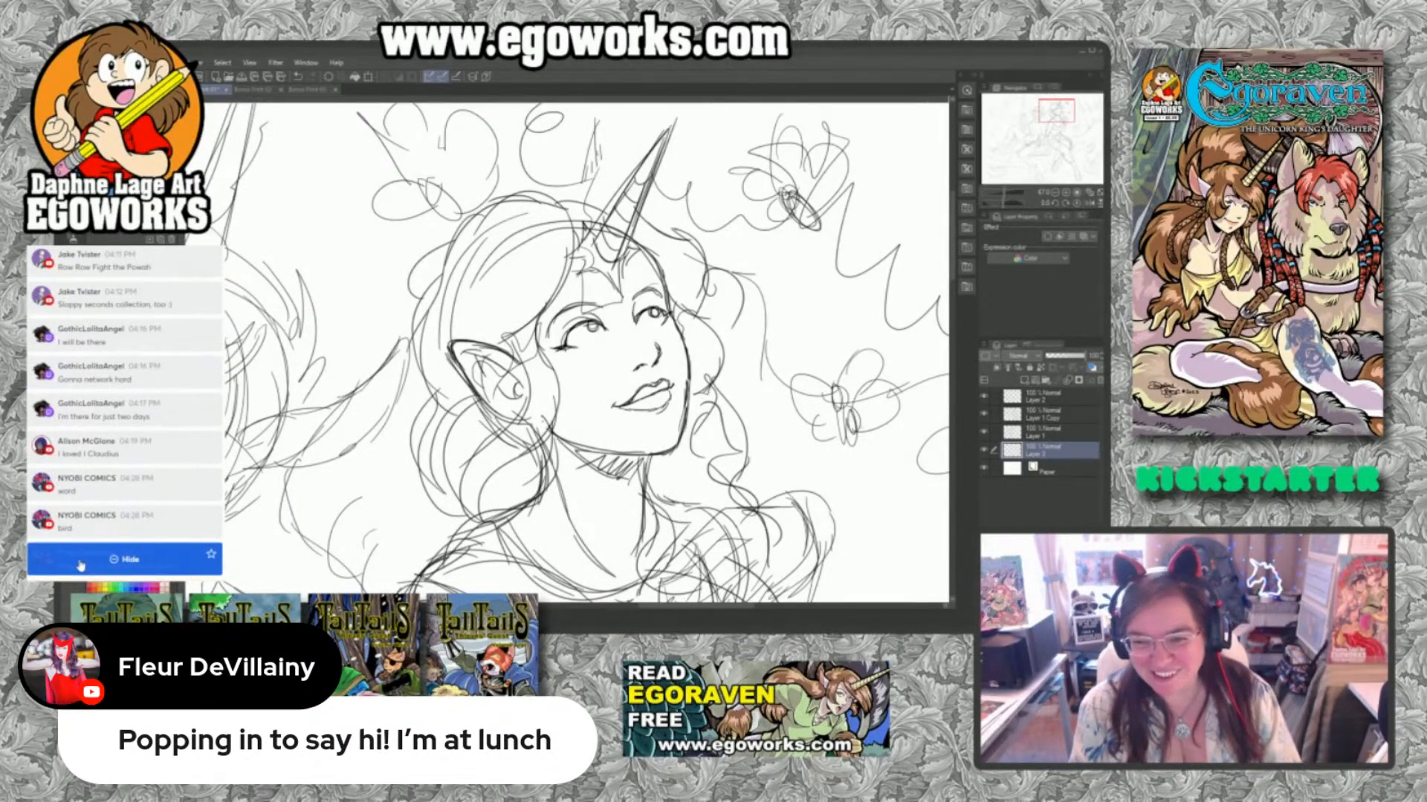
click(80, 567)
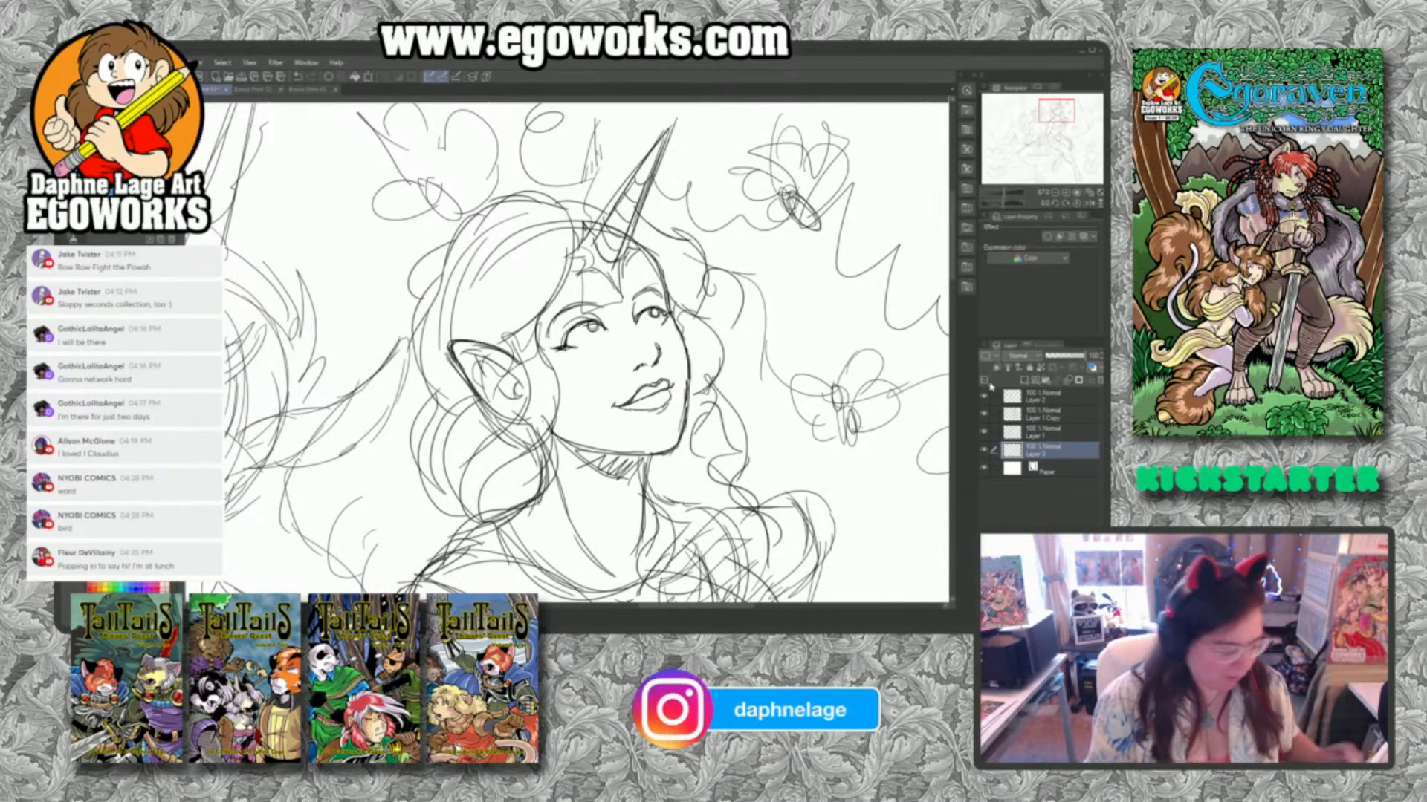
Hide all layers above the background sketch and show them again one by one to check what each contains.
key(ctrl+0)
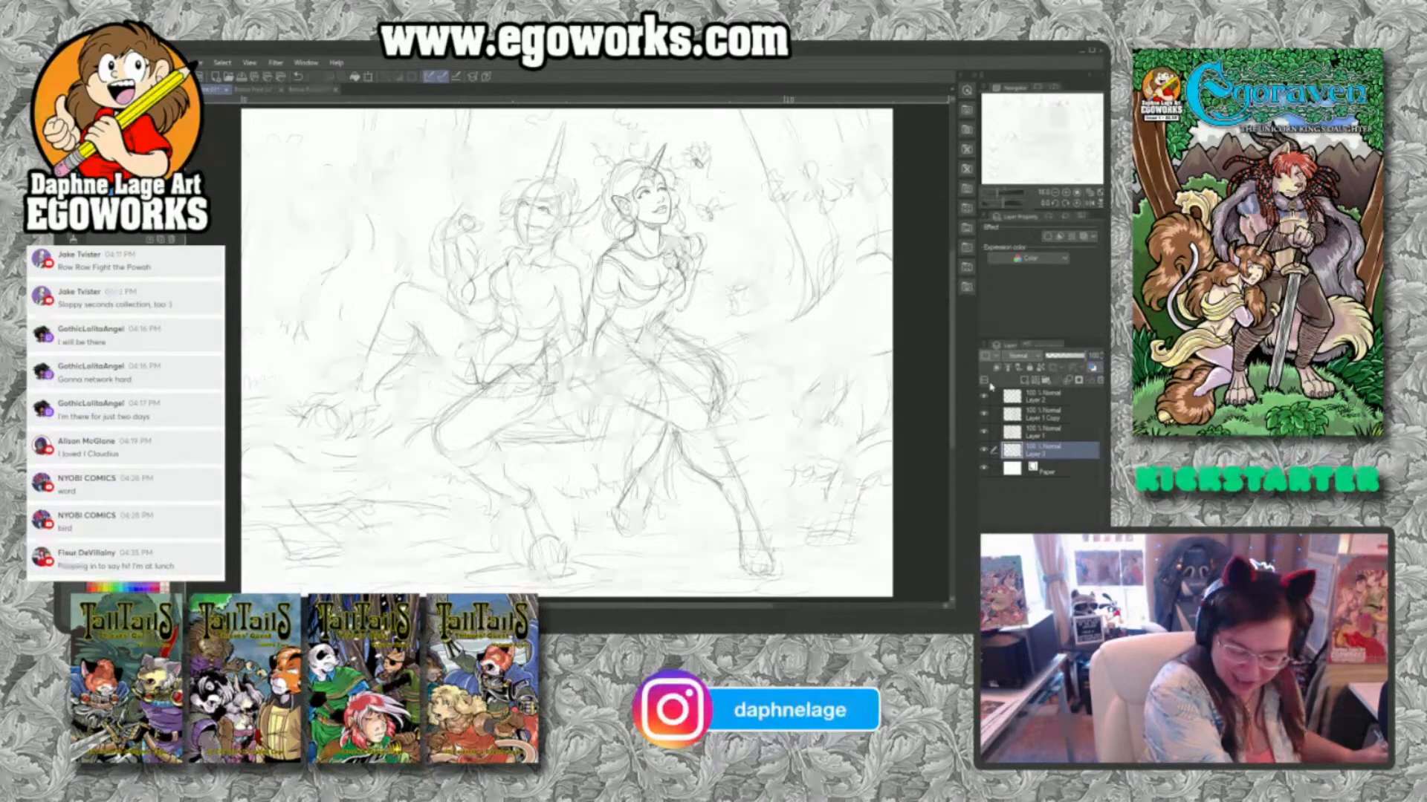
drag(984, 432, 983, 397)
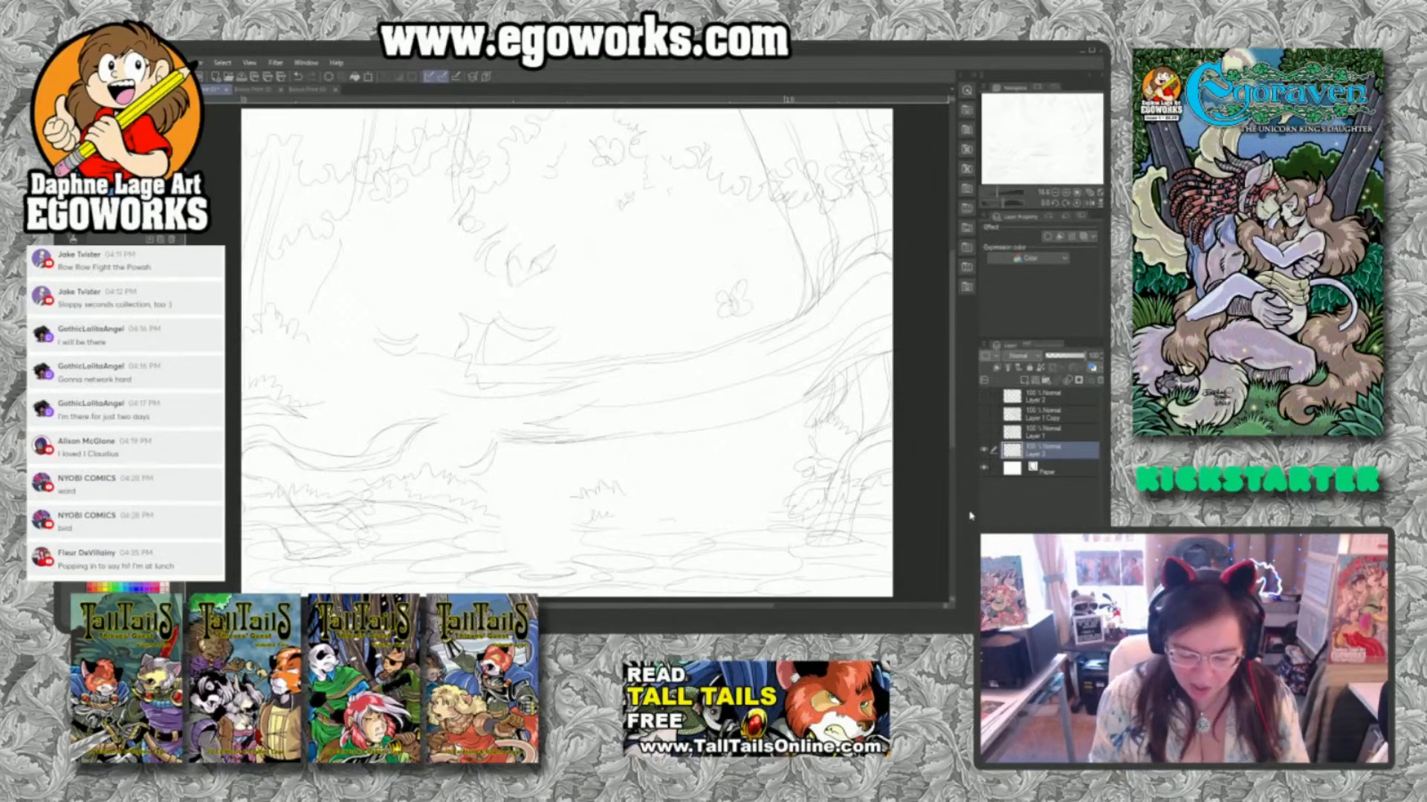
click(984, 434)
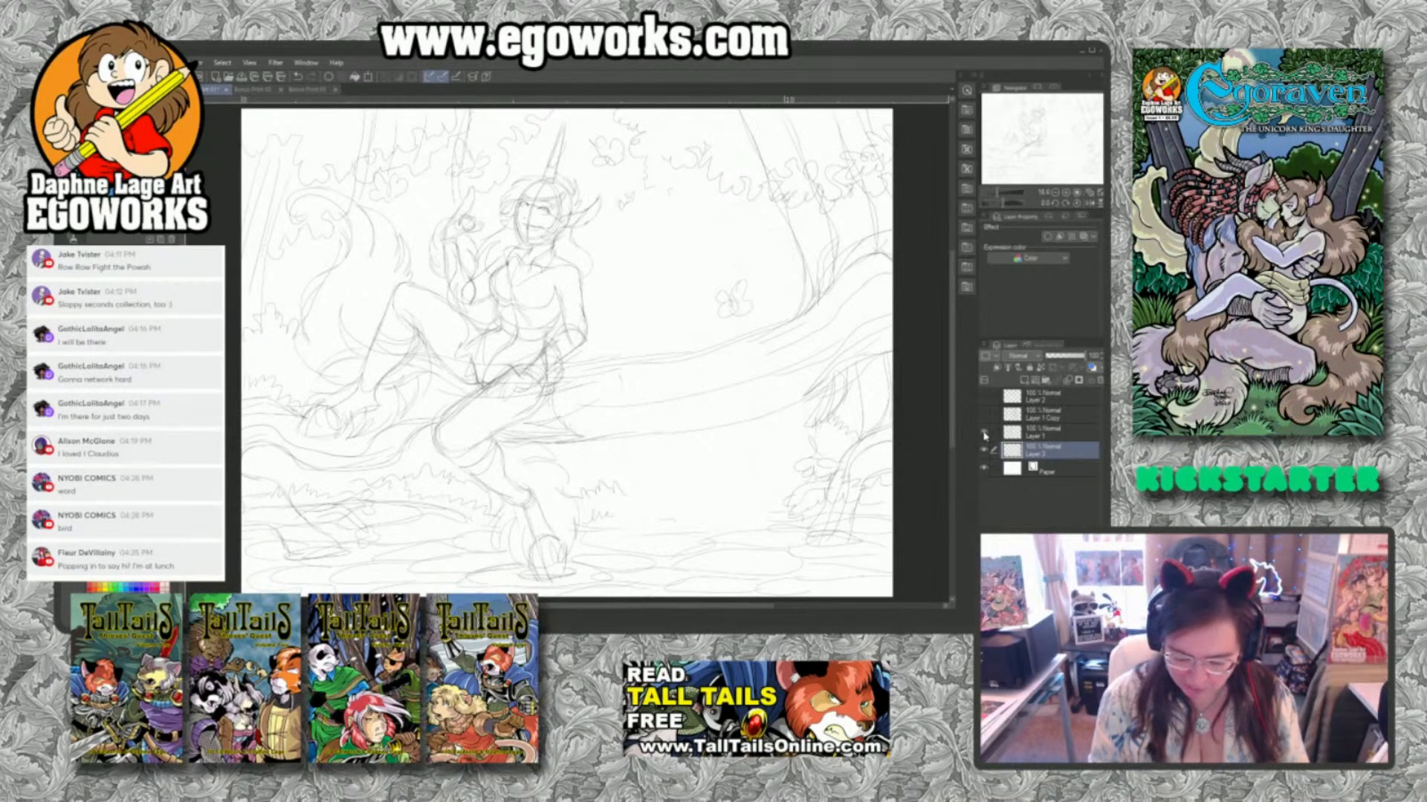
click(984, 416)
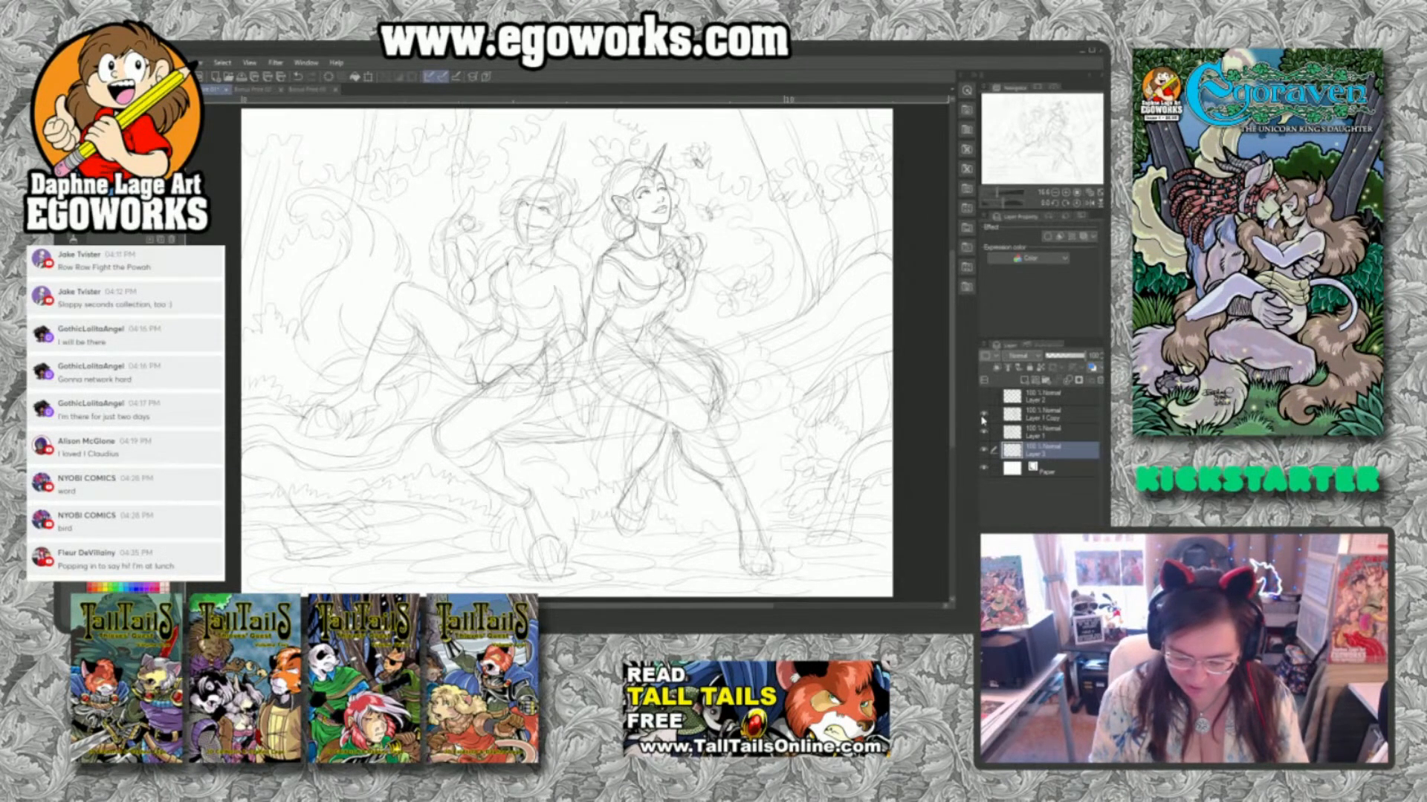
click(984, 396)
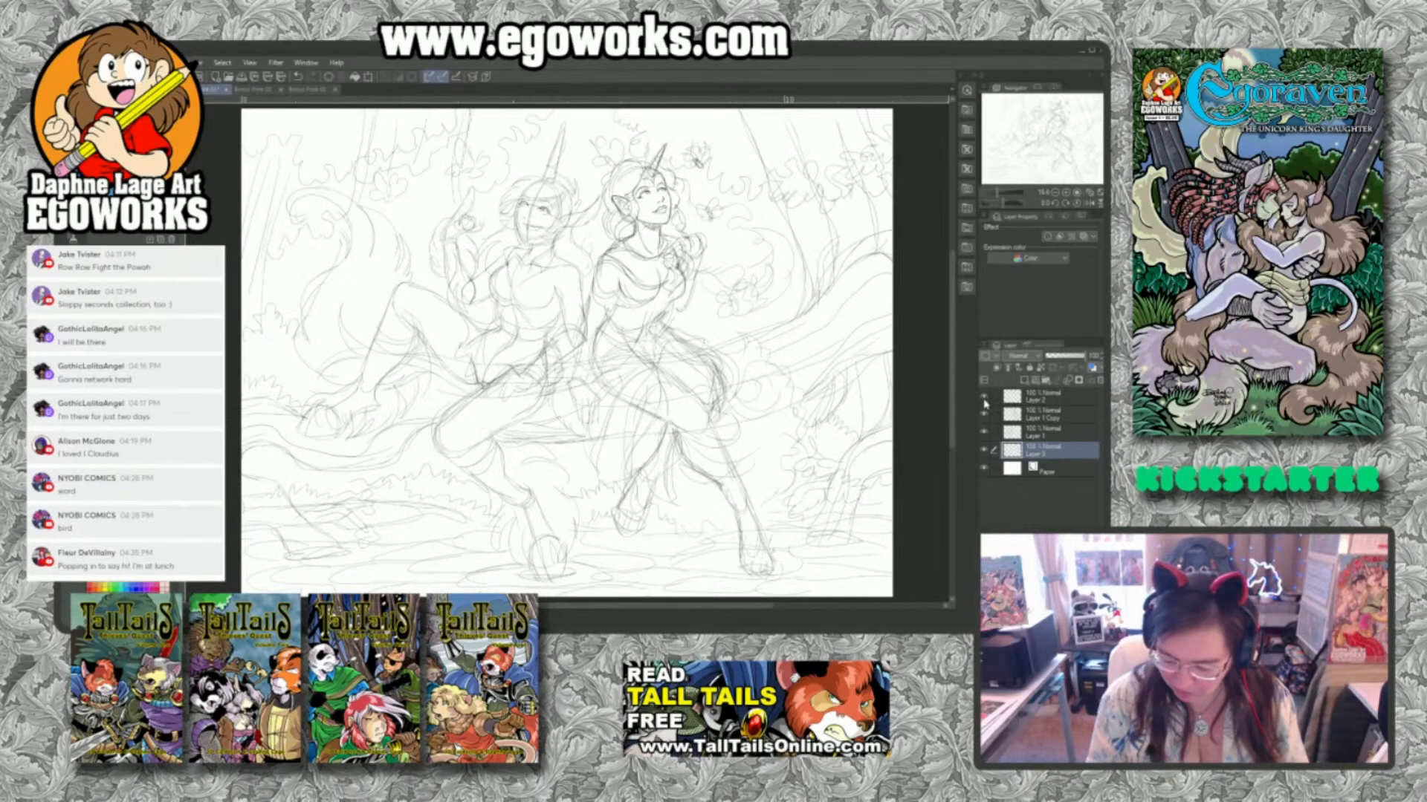
Rename the new empty layer at the top of the stack as Ink.
double_click(1038, 398)
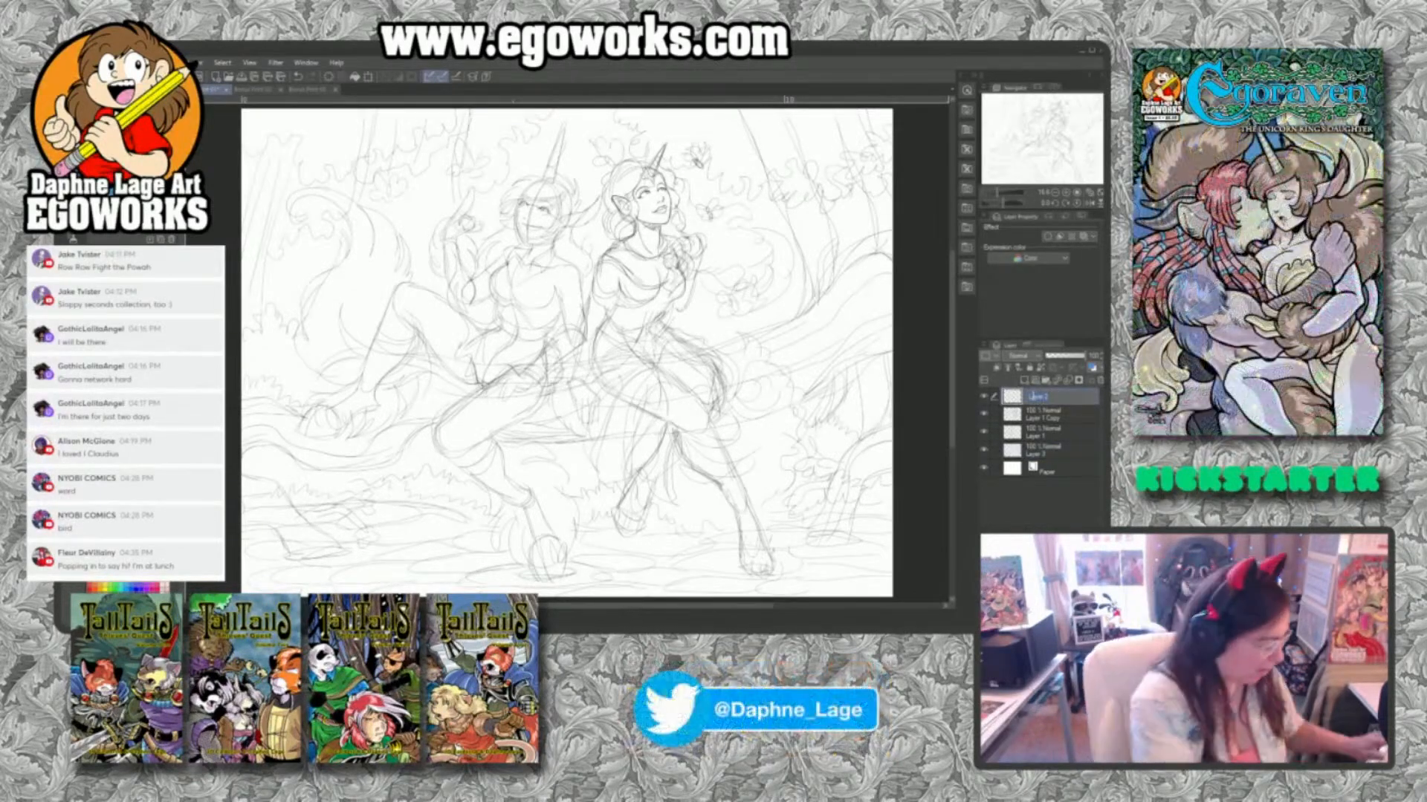
text(lik)
key(Return)
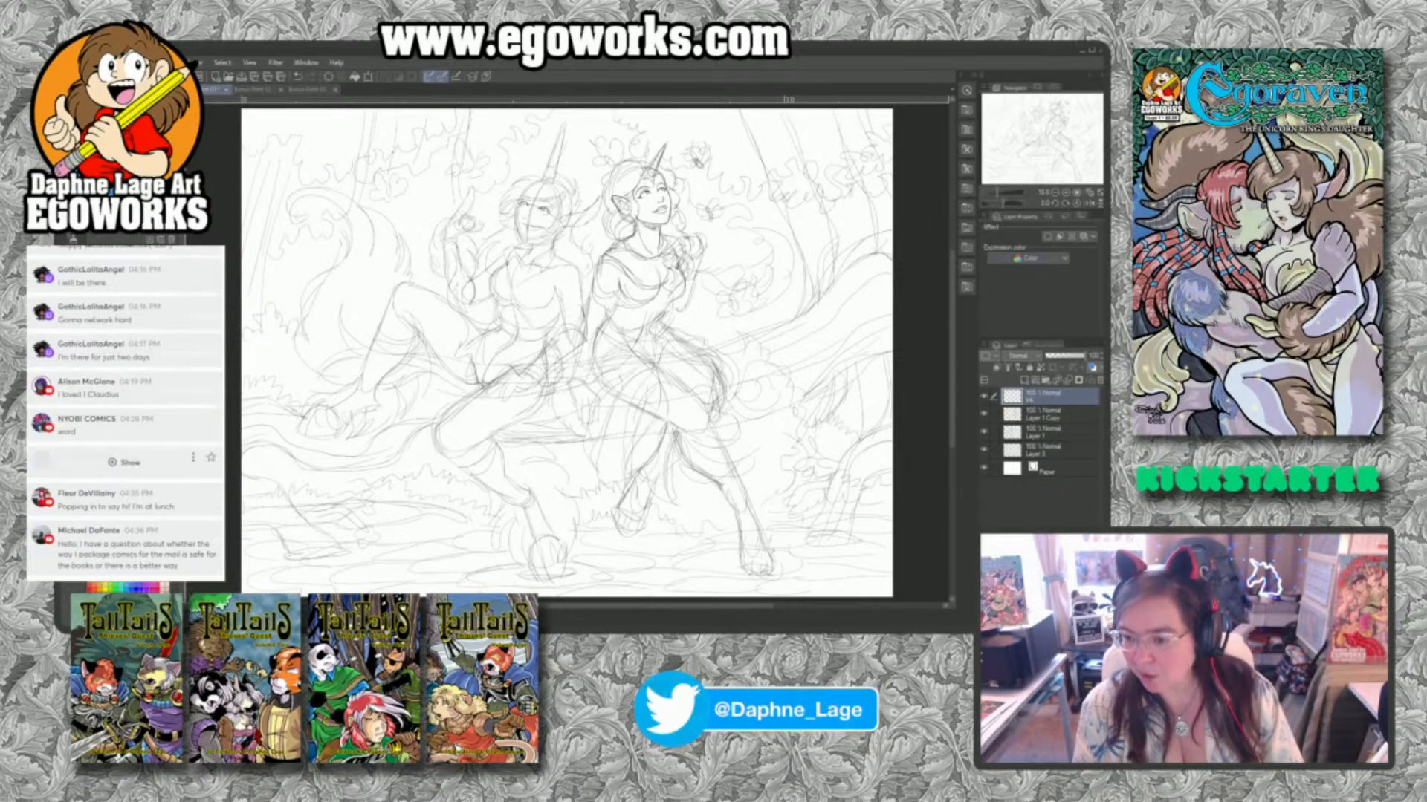
Display the viewers' comments about packaging comics and framing the picture on the stream, and hide them again.
click(124, 548)
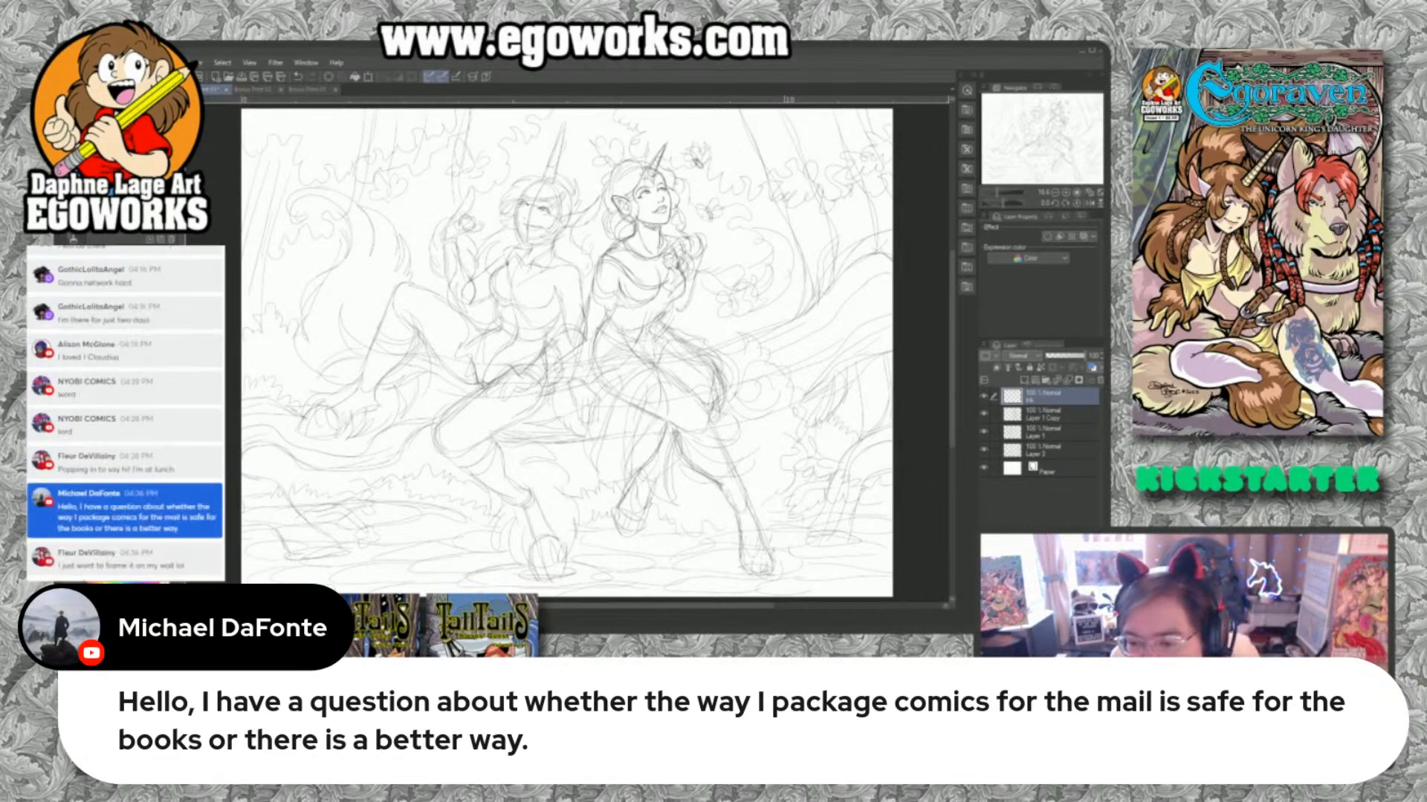
click(83, 563)
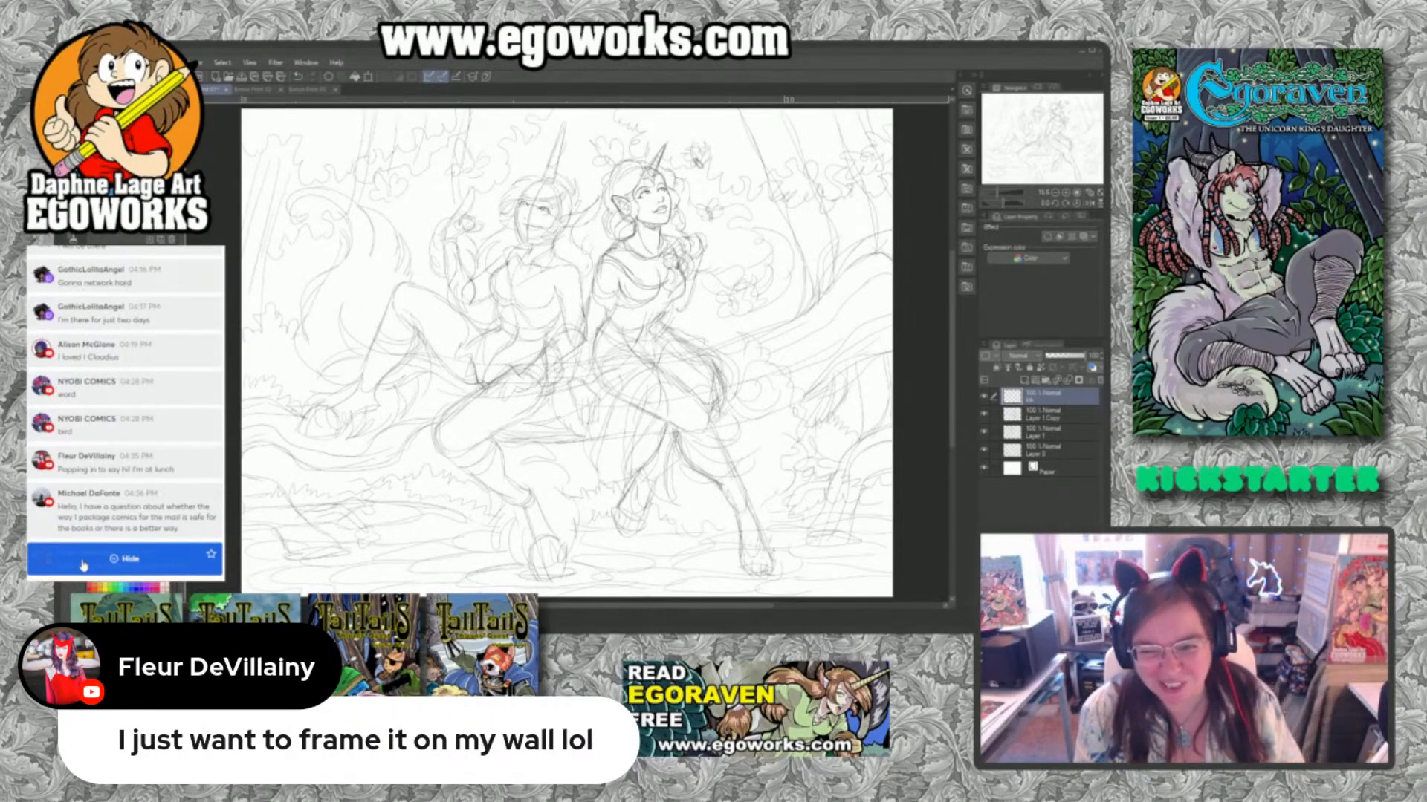
click(79, 522)
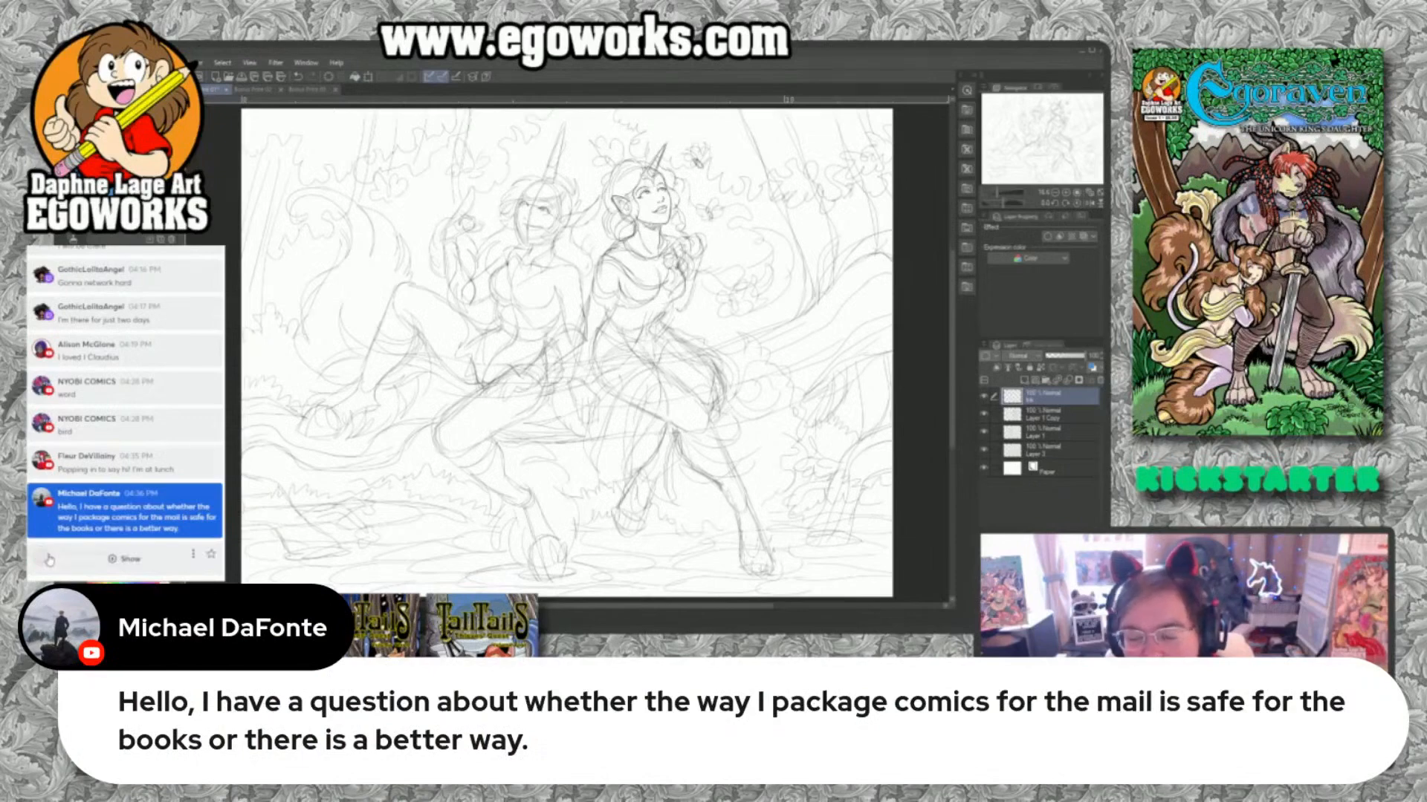
click(79, 522)
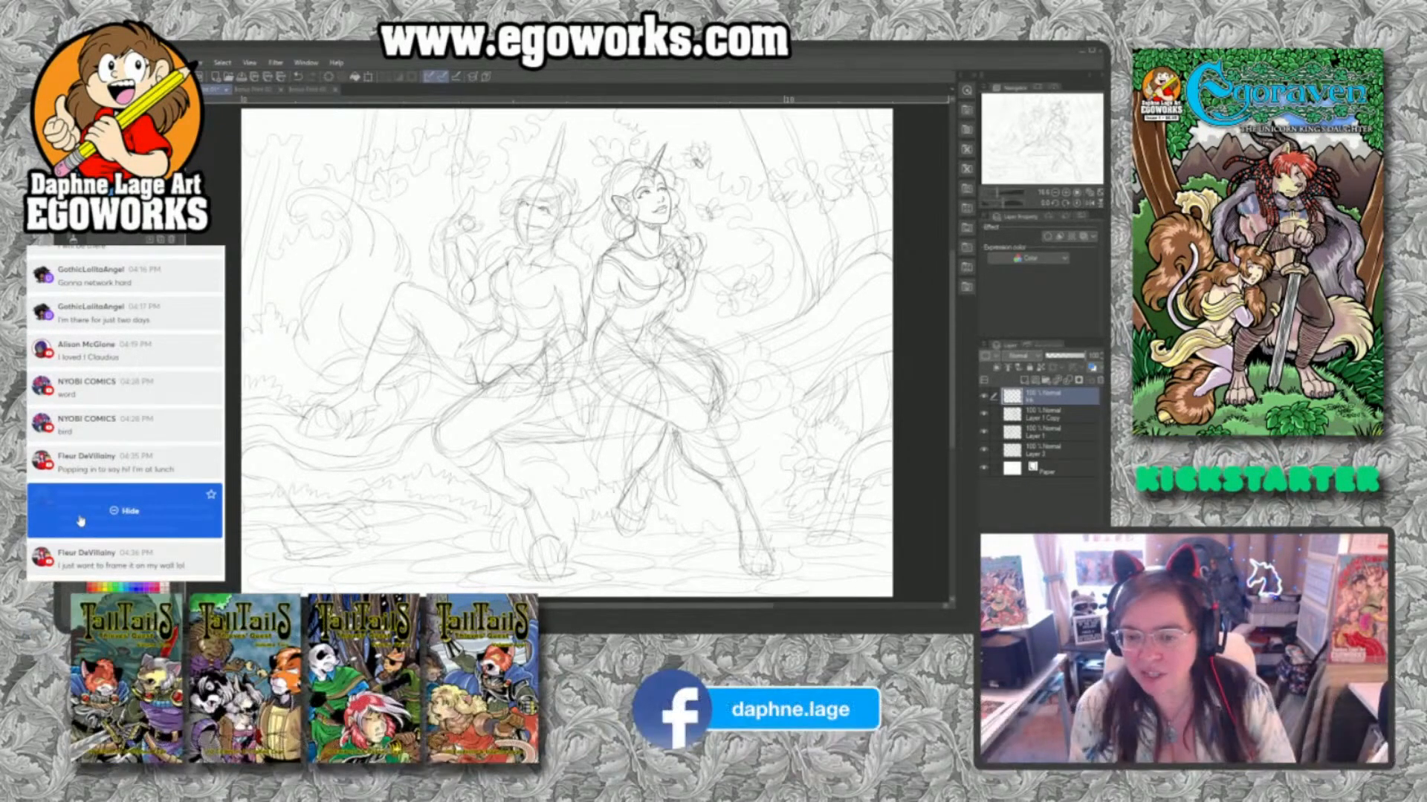
Group the three pencil sketch layers in a new layer folder below the Ink layer and collapse the folder.
click(1029, 414)
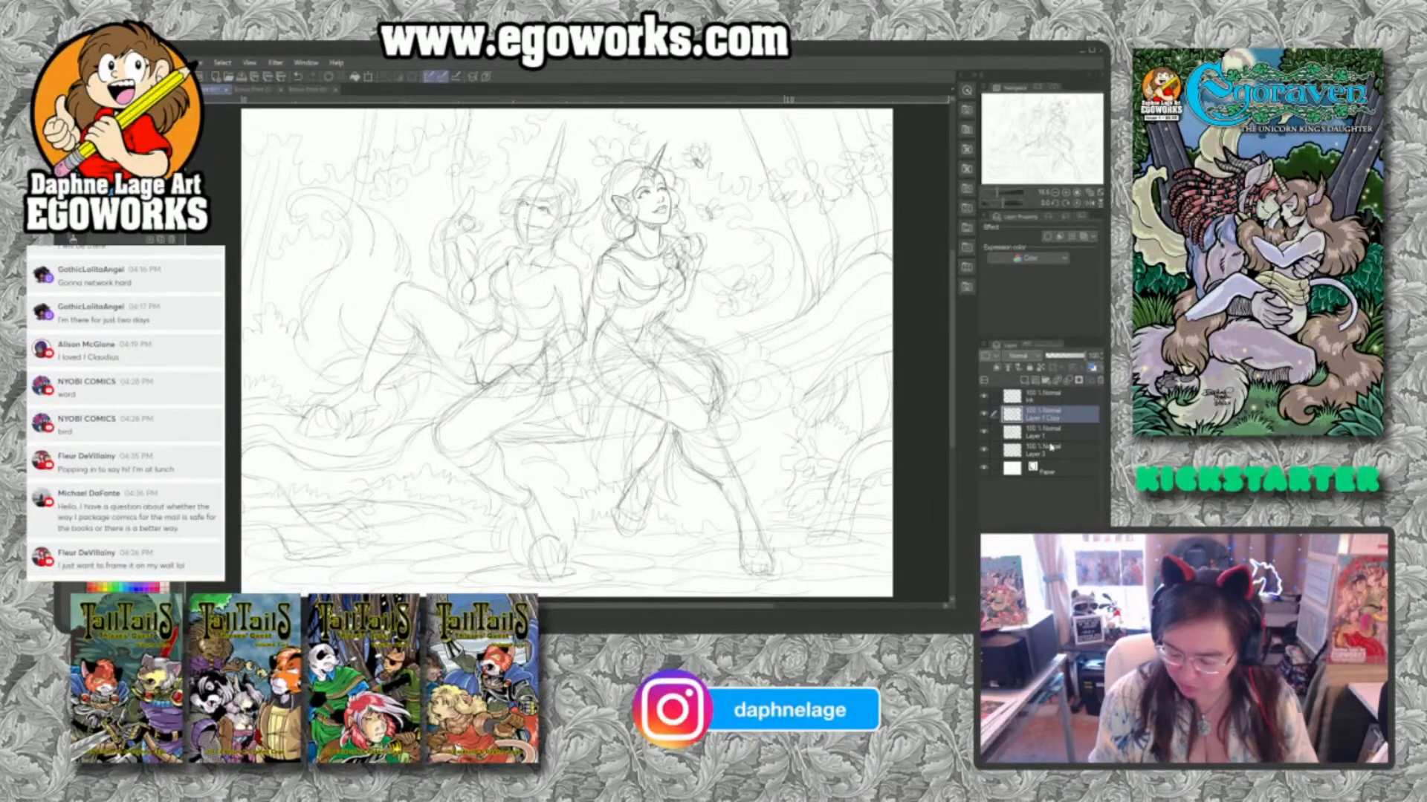
shift+click(1047, 448)
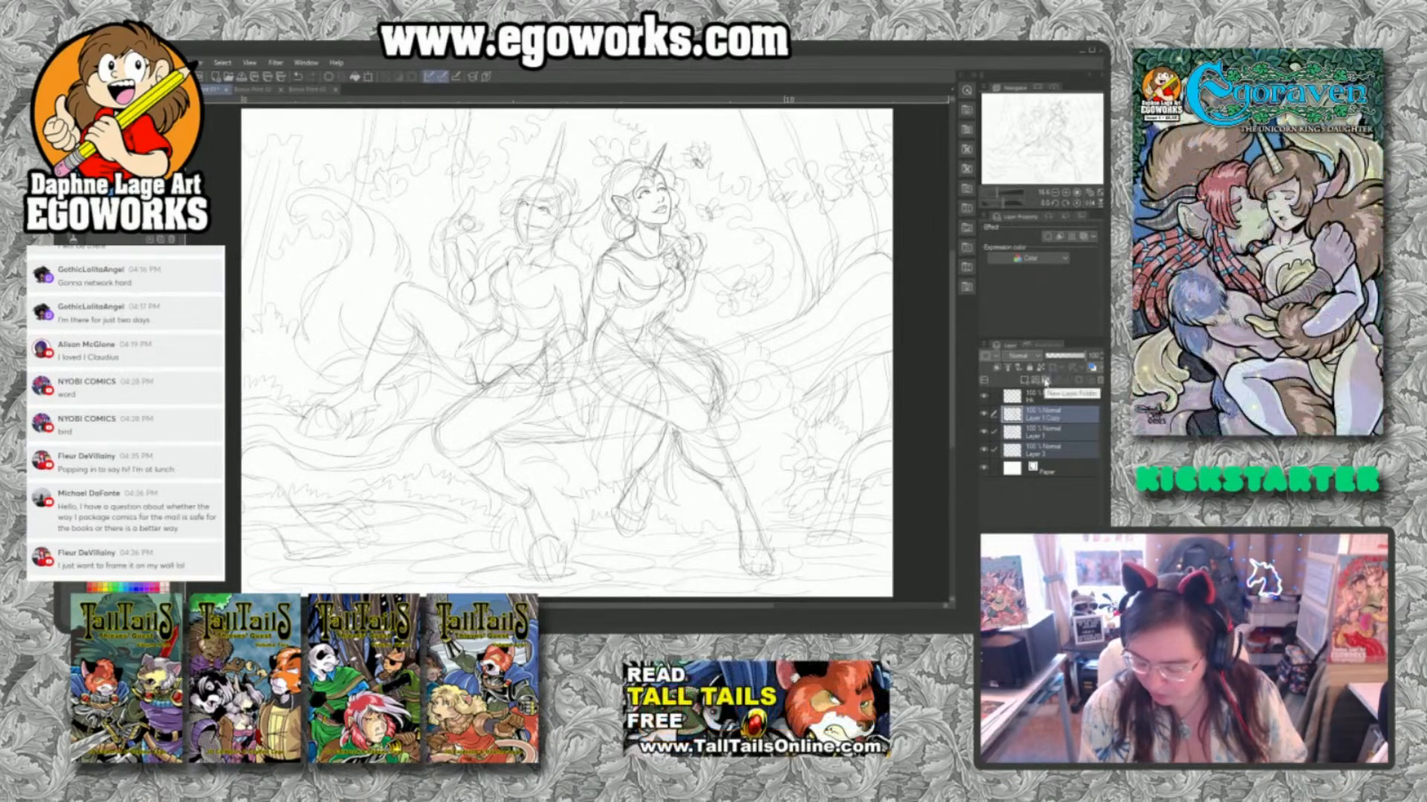
click(1045, 381)
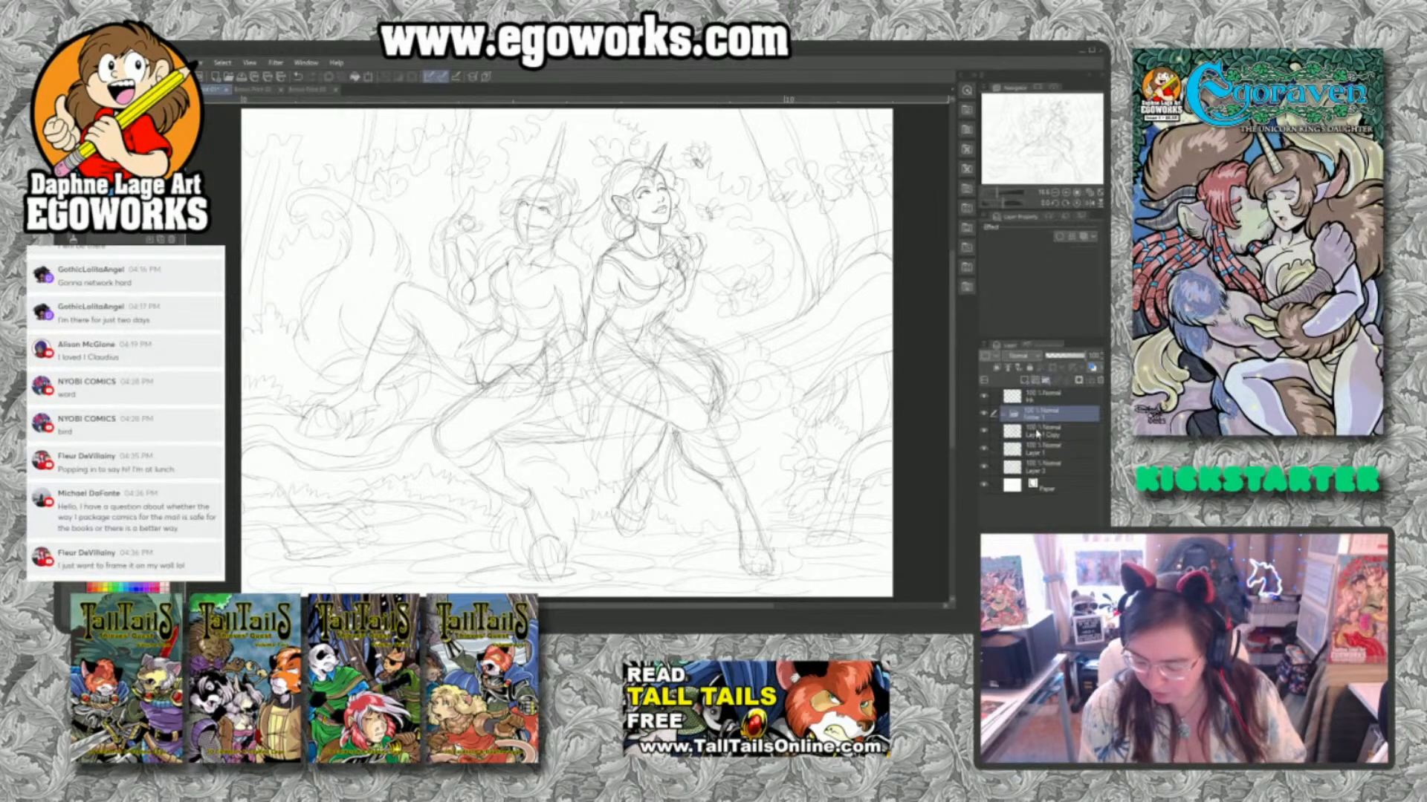
click(1038, 431)
shift+click(1034, 468)
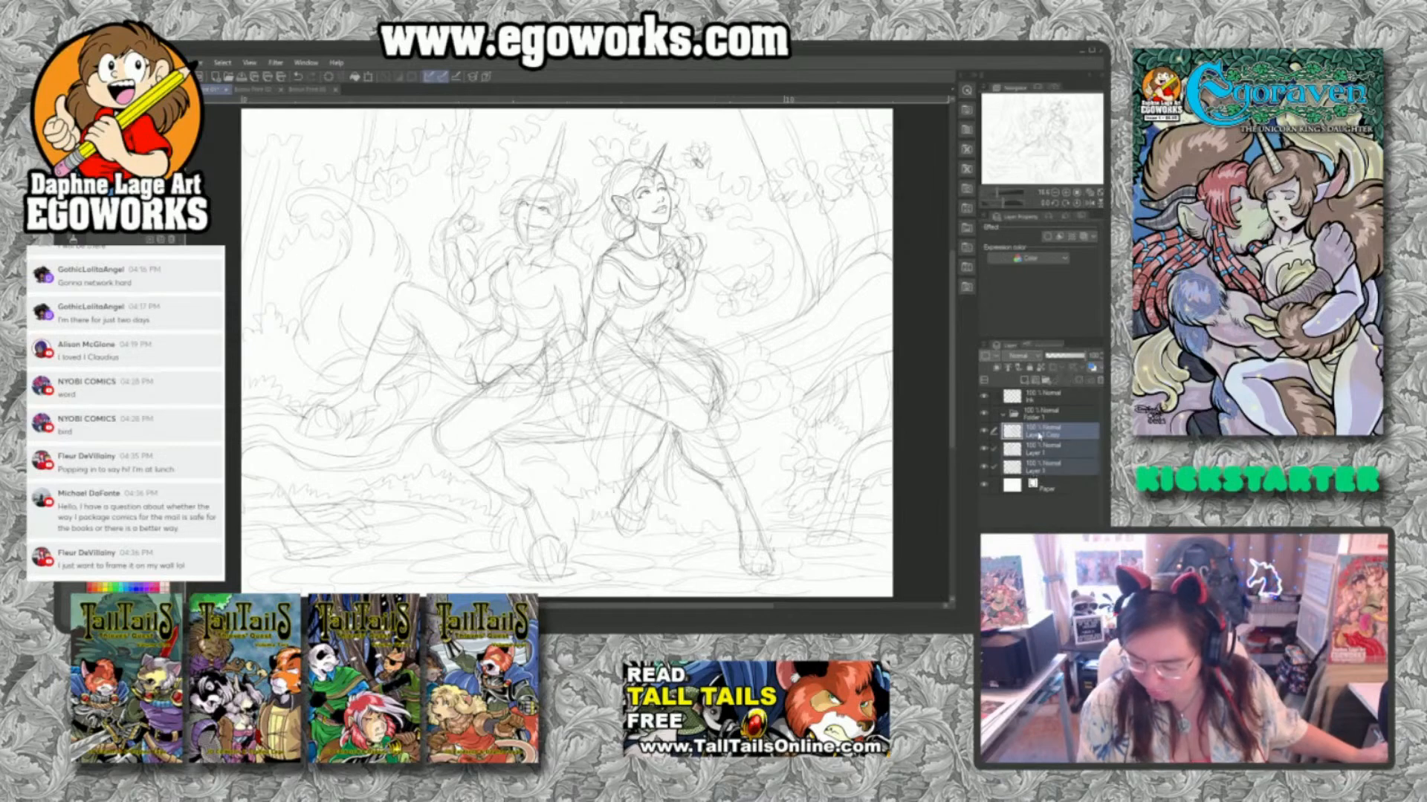
drag(1039, 435, 1039, 422)
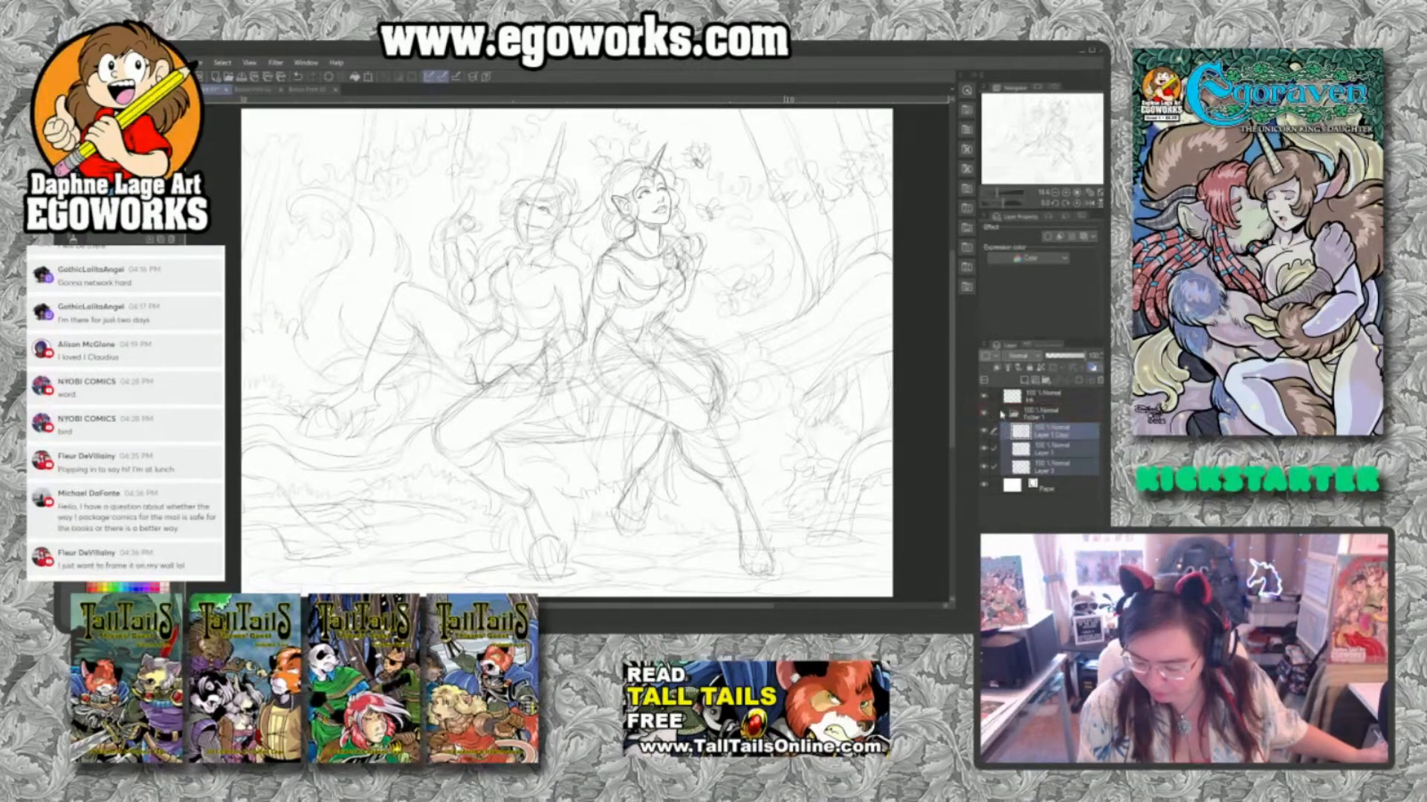
click(1006, 415)
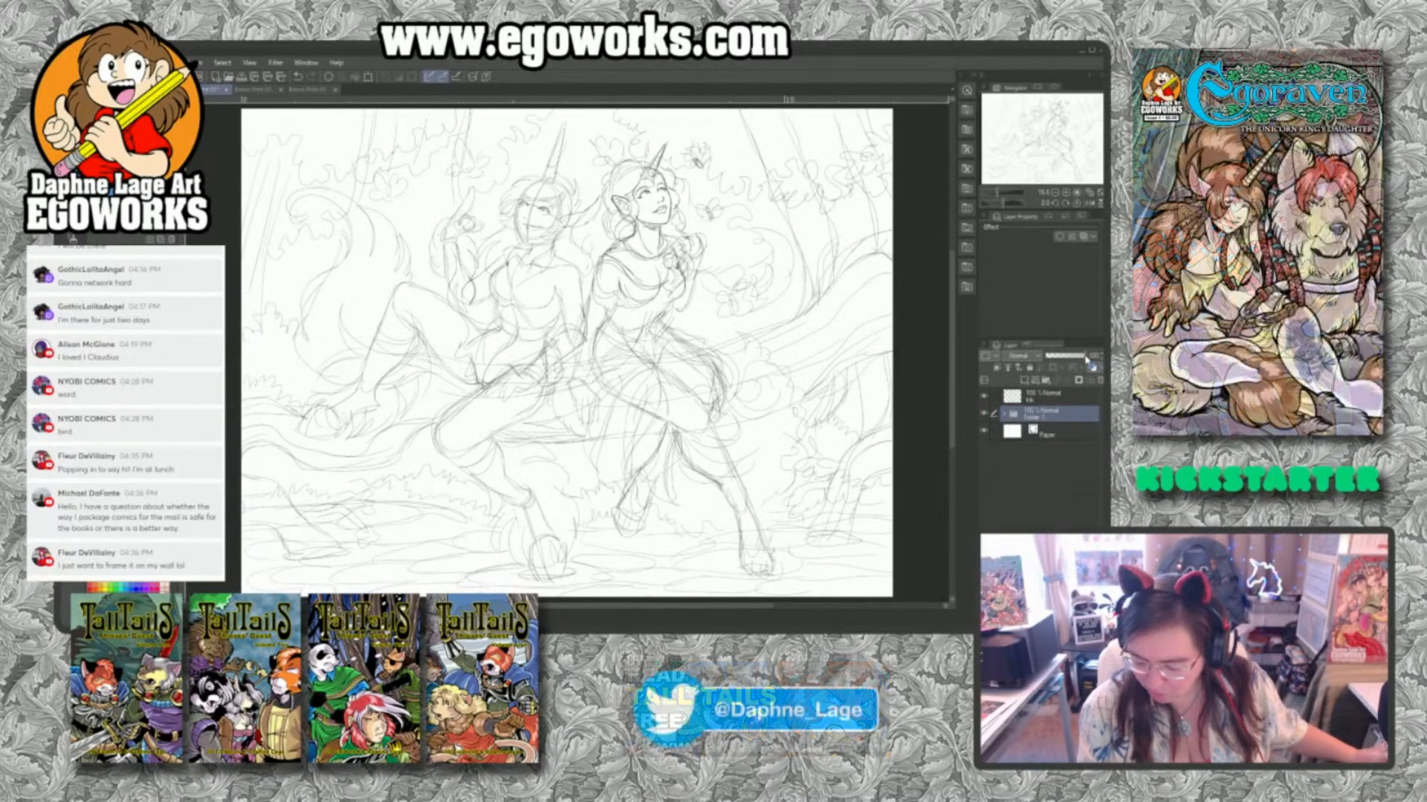
Lower the opacity of the sketch layer folder so the pencil lines become a faint guide for inking.
drag(1072, 359, 1062, 360)
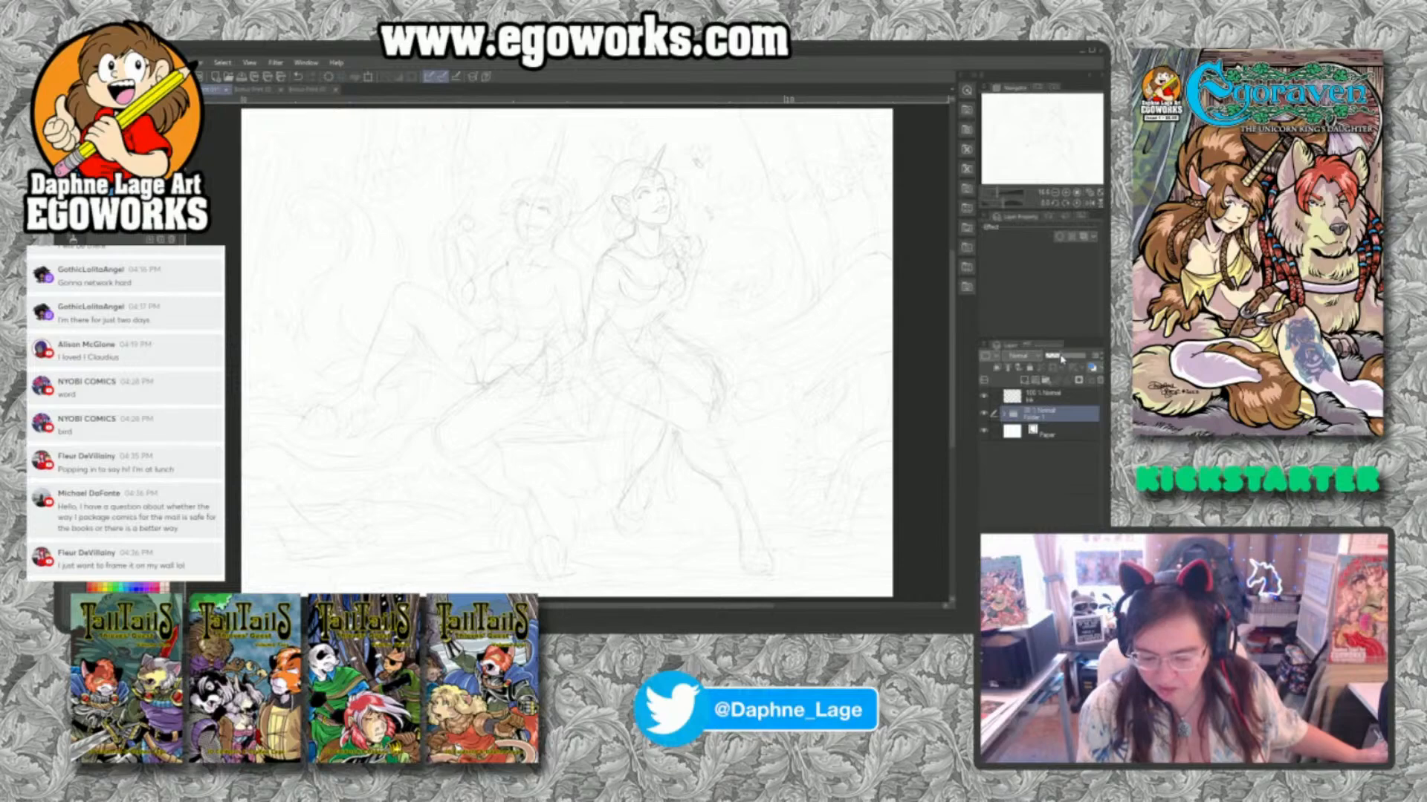
drag(1061, 360, 1060, 360)
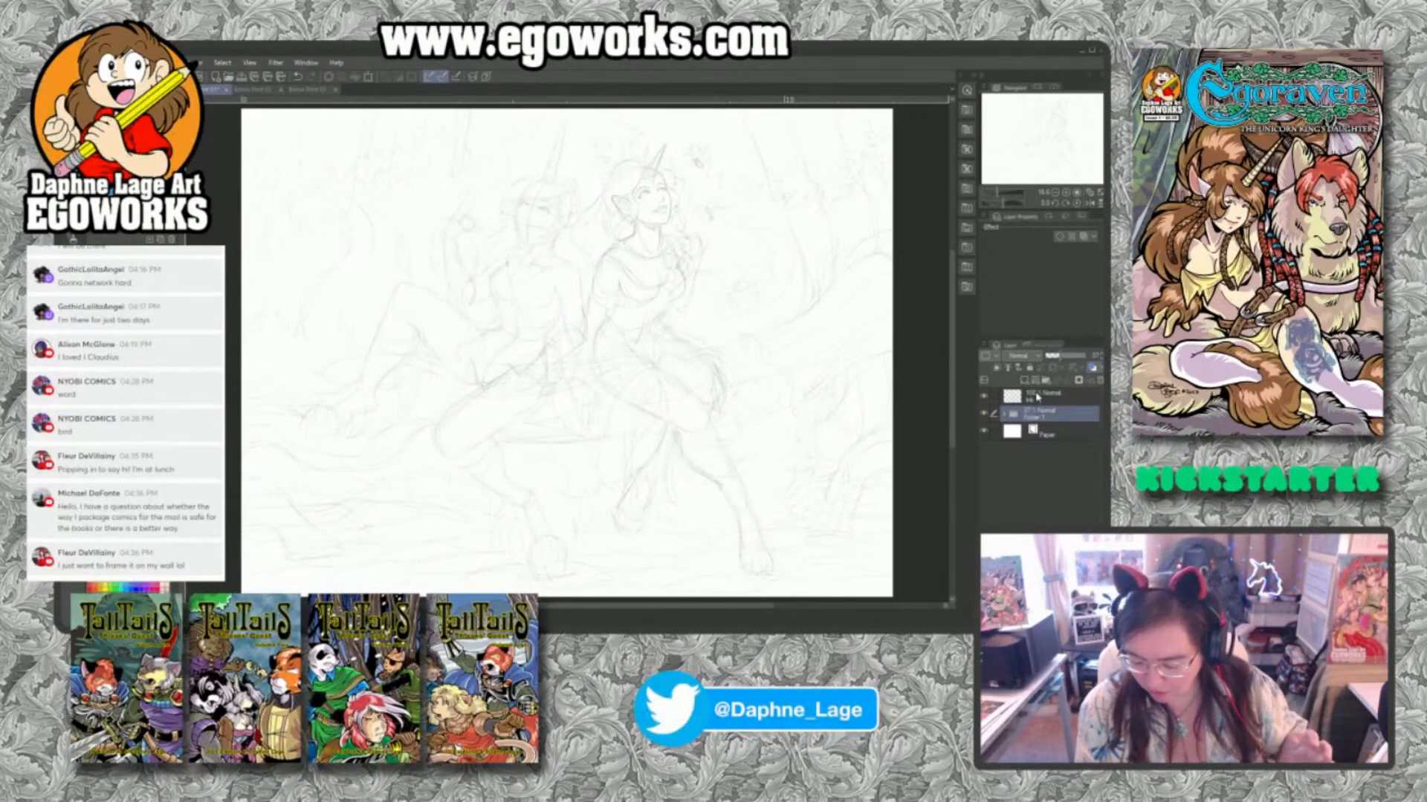
Select the Ink layer and ink both eyes of the looking-up unicorn woman with dark lashes, irises and pupils.
click(1037, 398)
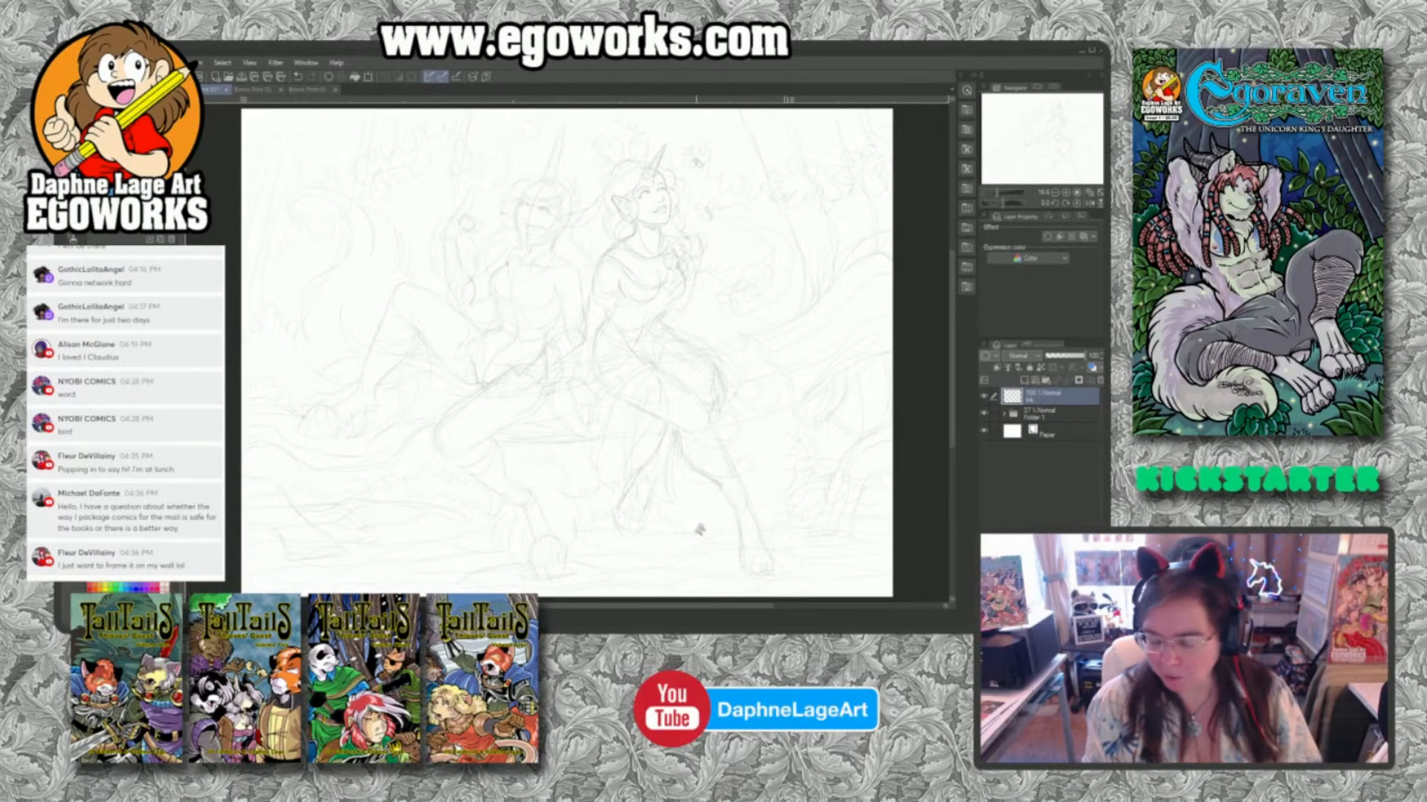
scroll(676, 233, up, 3)
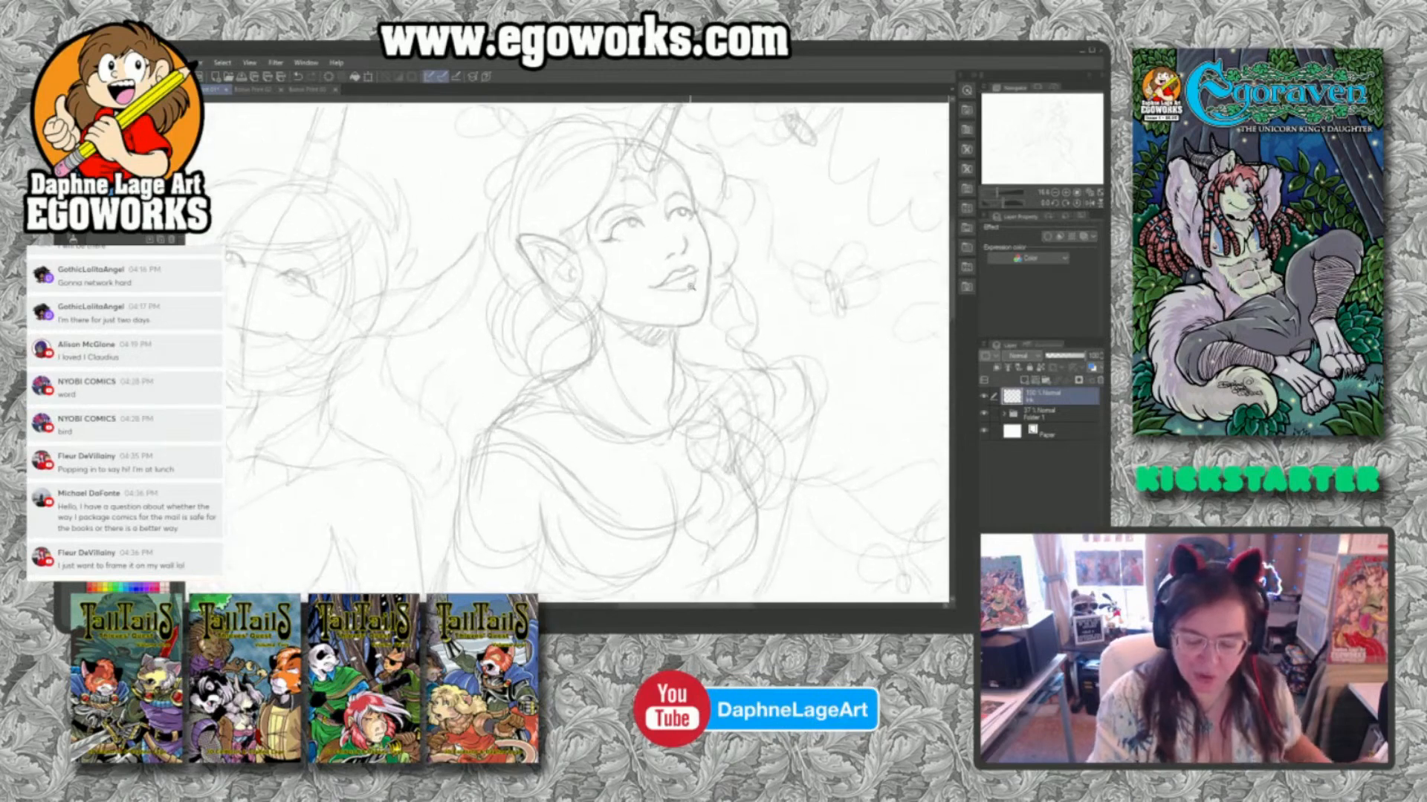
drag(680, 280, 607, 411)
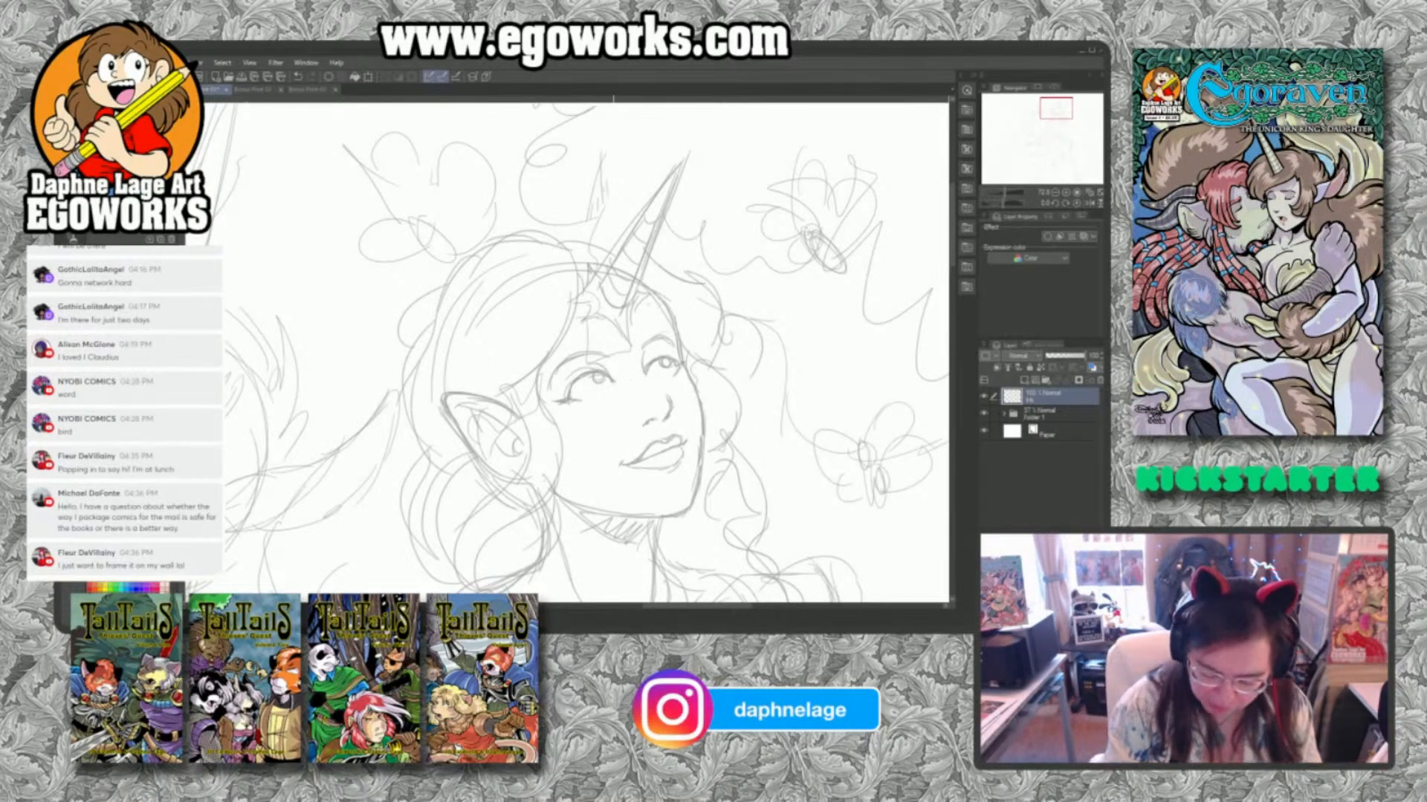
drag(608, 373, 571, 382)
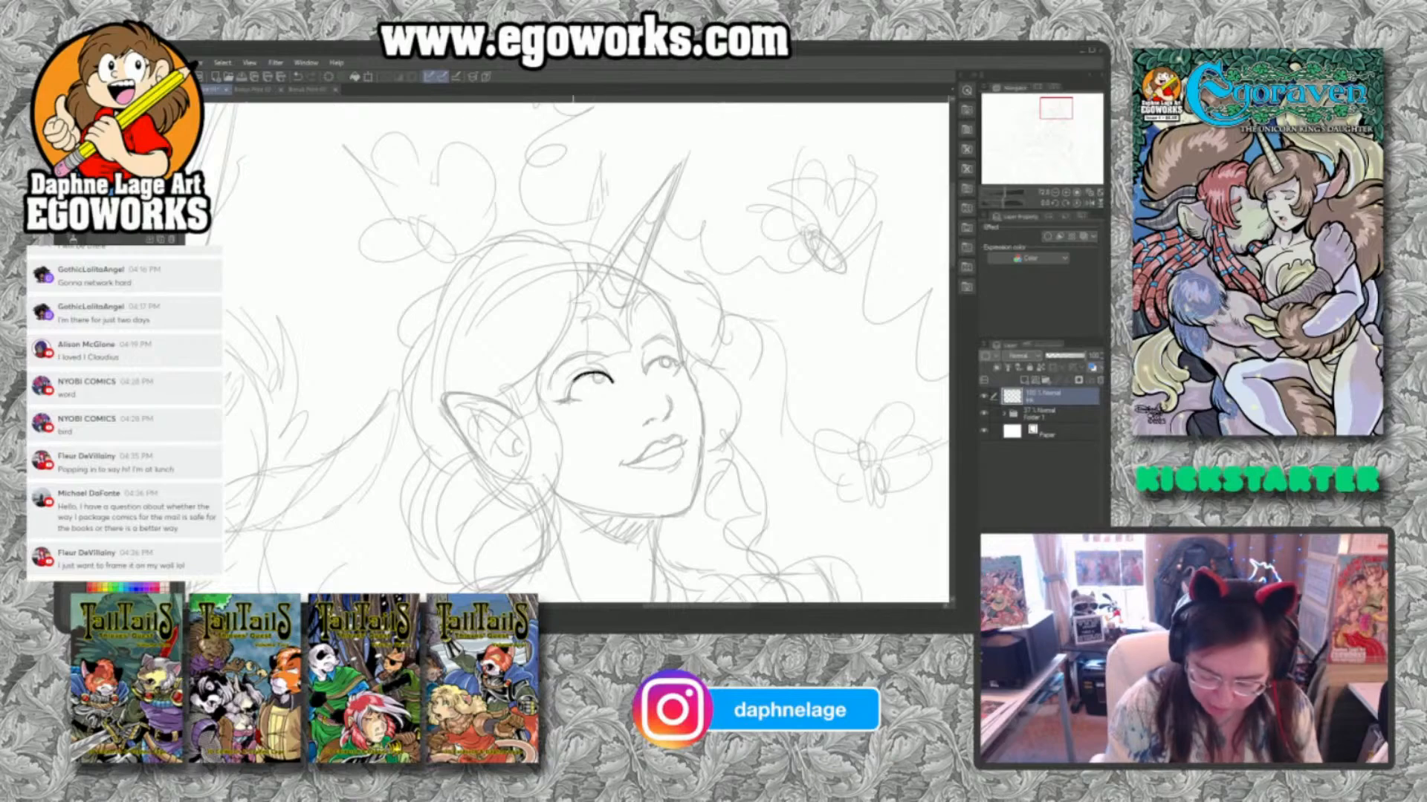
key(ctrl+z)
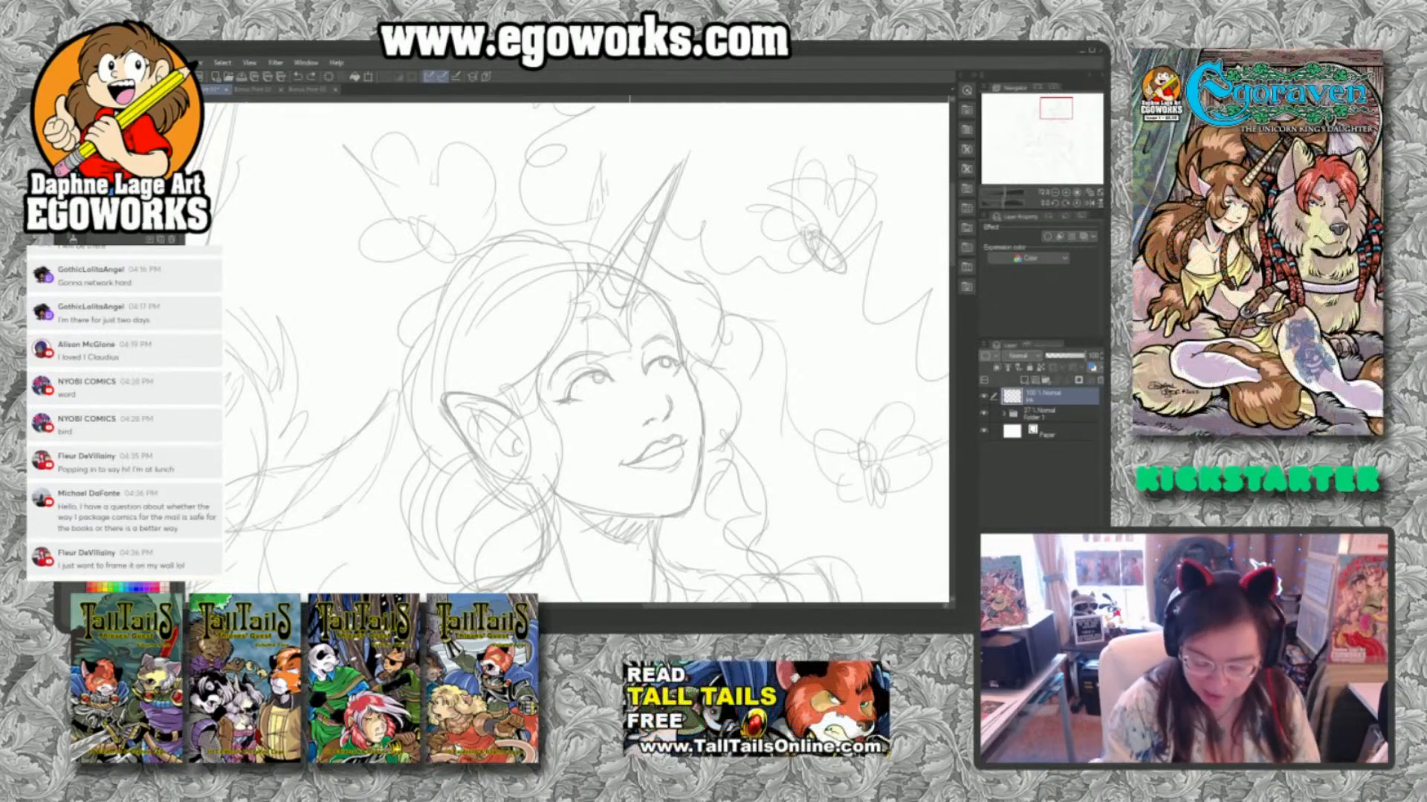
mouse_move(610, 374)
mouse_down()
mouse_move(574, 382)
mouse_move(568, 400)
mouse_move(610, 379)
mouse_move(595, 384)
mouse_up()
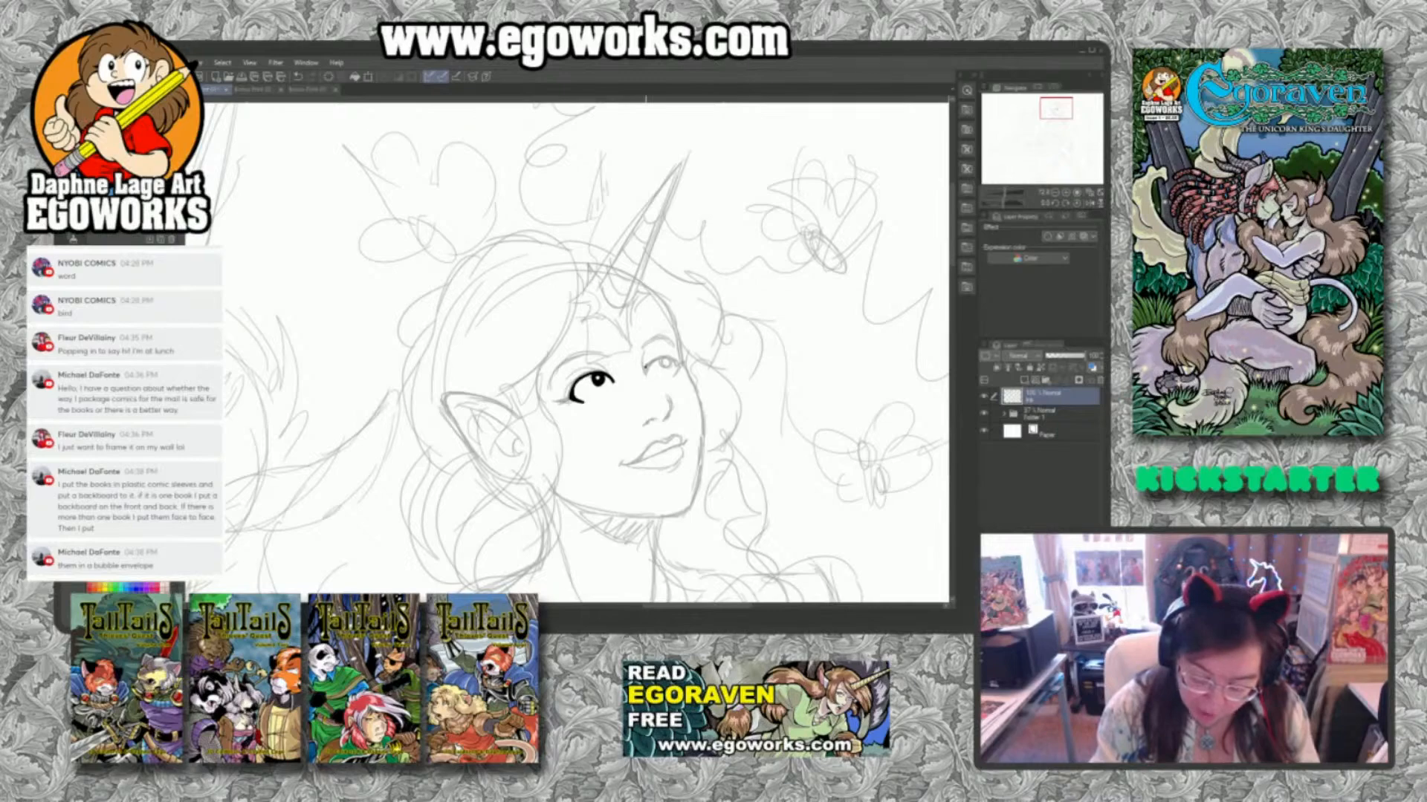
drag(649, 364, 683, 364)
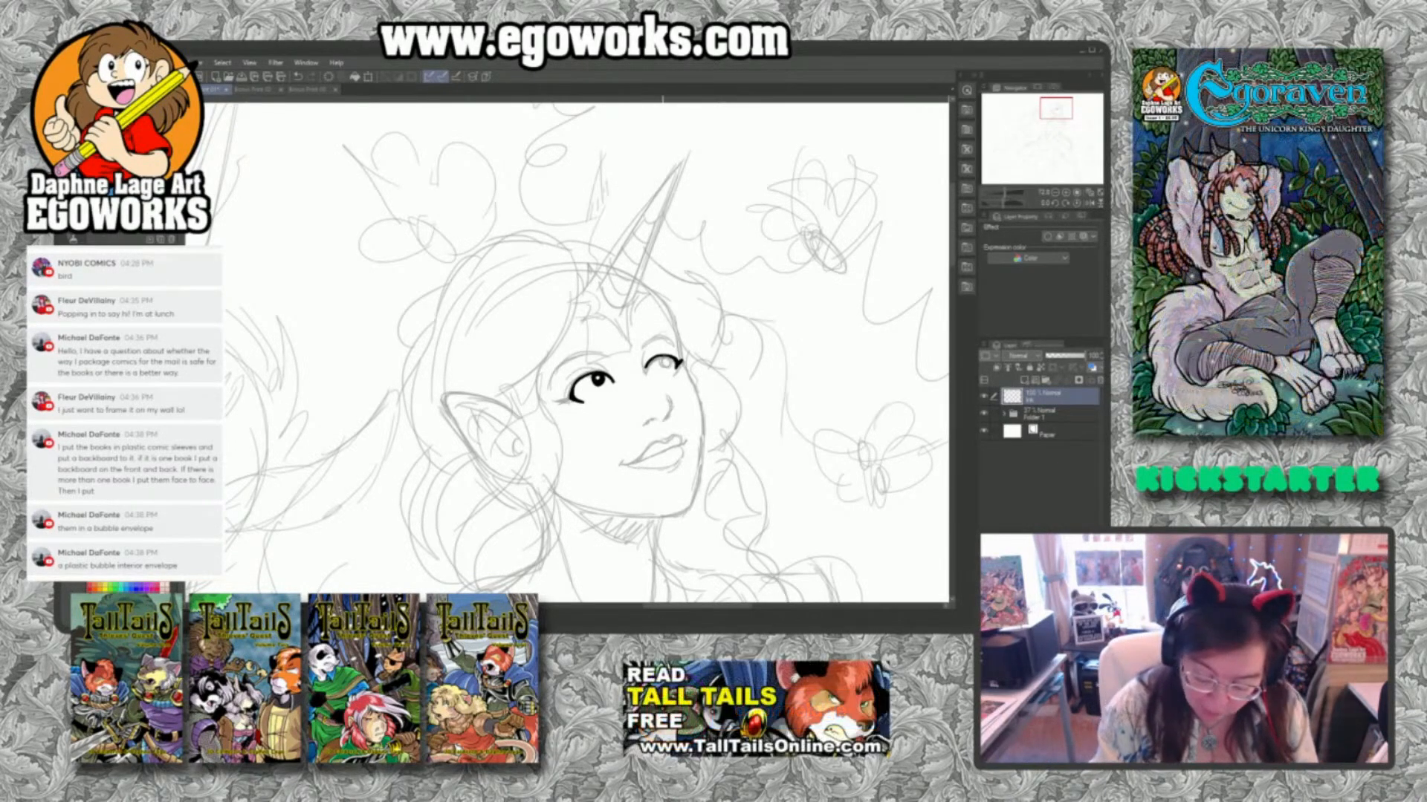
drag(666, 357, 660, 362)
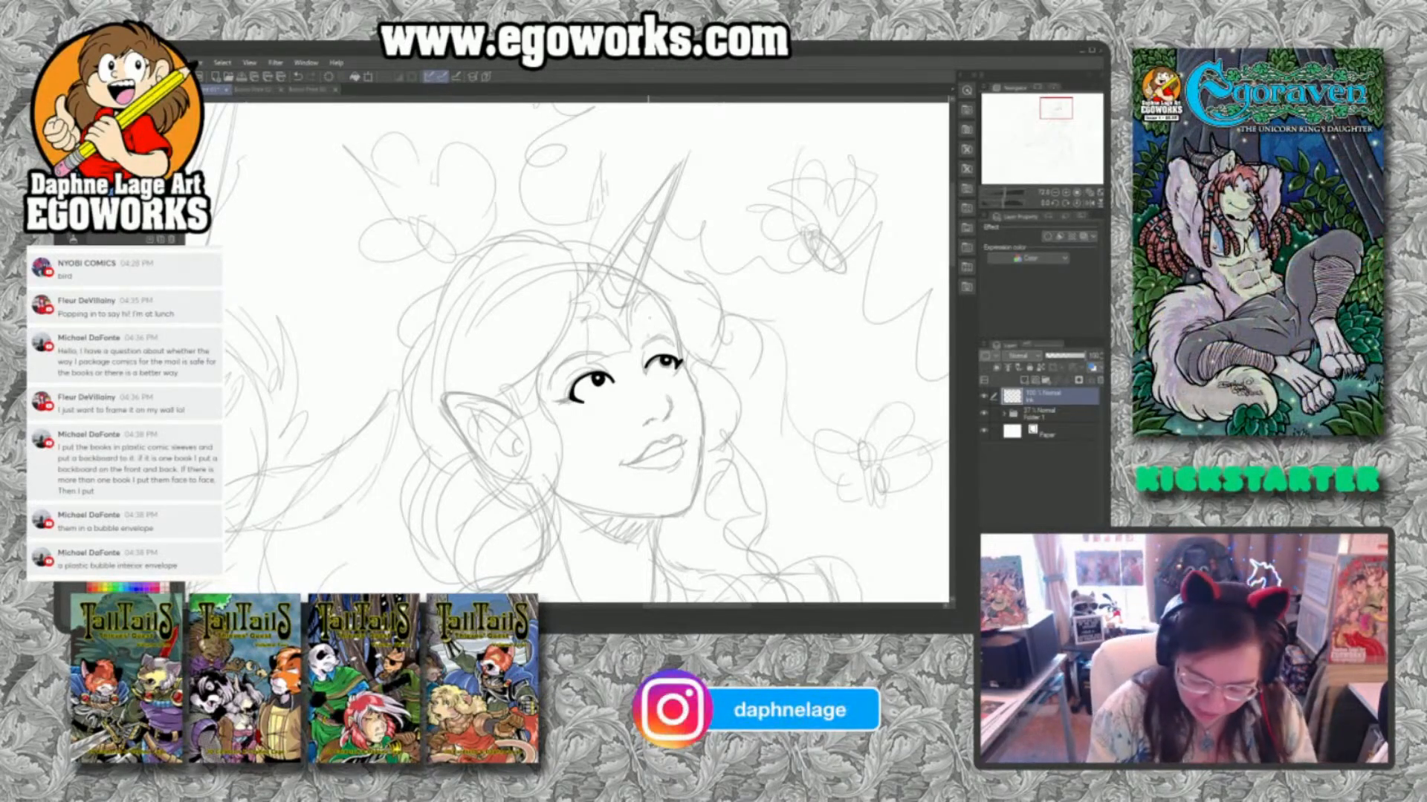
Ink the curved brow lines above both of the woman's eyes and the underside of her nose.
drag(646, 345, 667, 336)
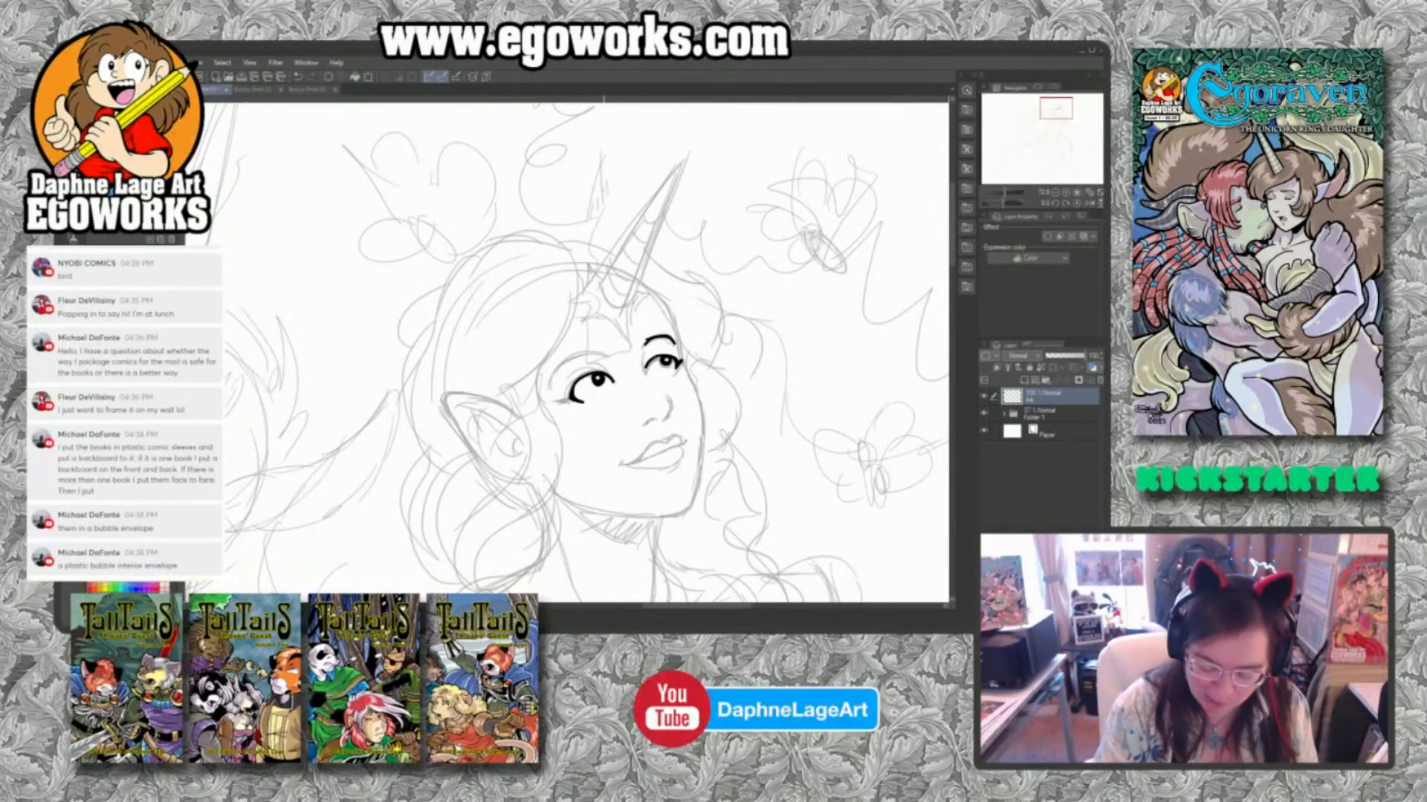
mouse_move(599, 355)
mouse_down()
mouse_move(553, 381)
mouse_move(602, 352)
mouse_up()
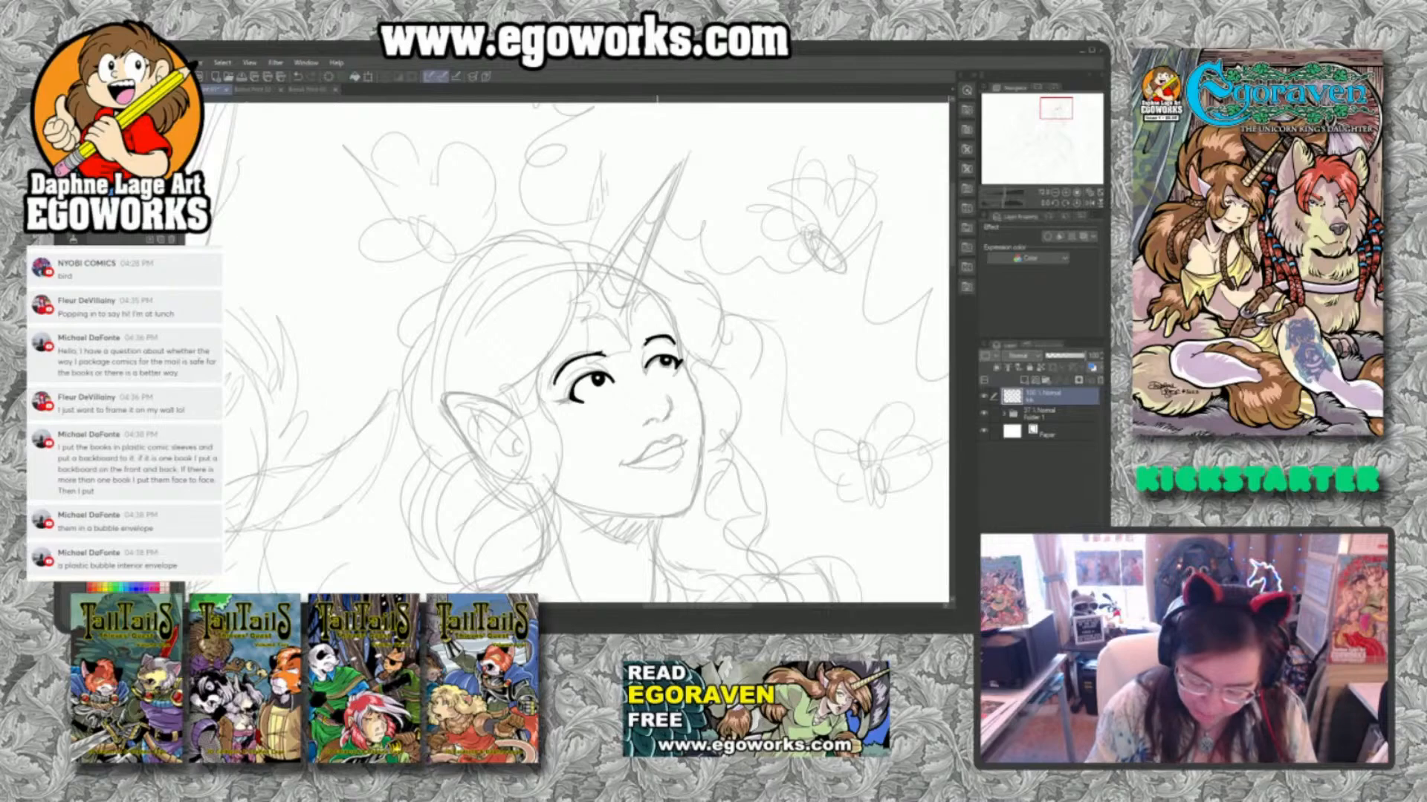
drag(653, 419, 643, 427)
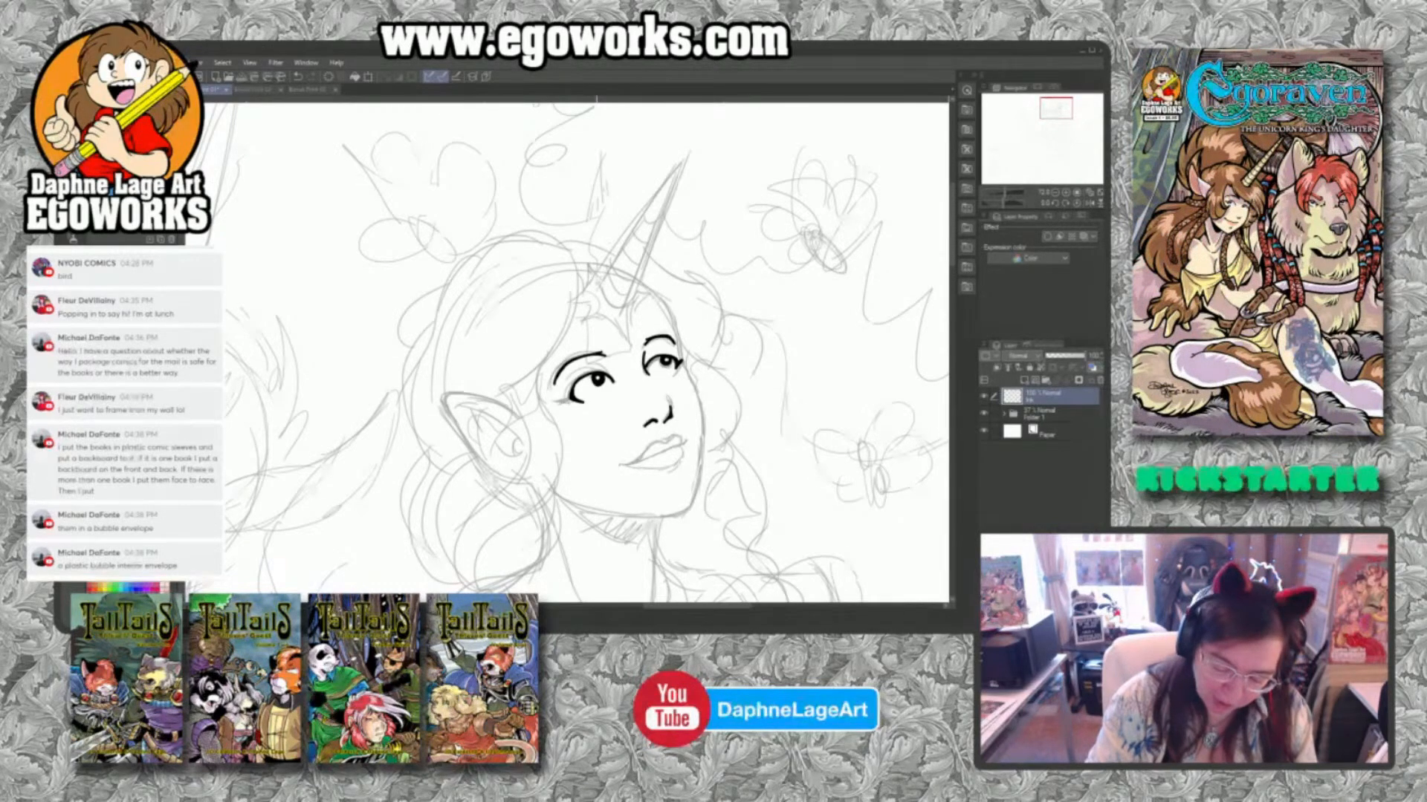
Ink the tapered outline of the woman's horn and hide the viewer's comment shown on the stream.
mouse_move(595, 283)
mouse_down()
mouse_move(684, 157)
mouse_move(633, 303)
mouse_move(598, 291)
mouse_up()
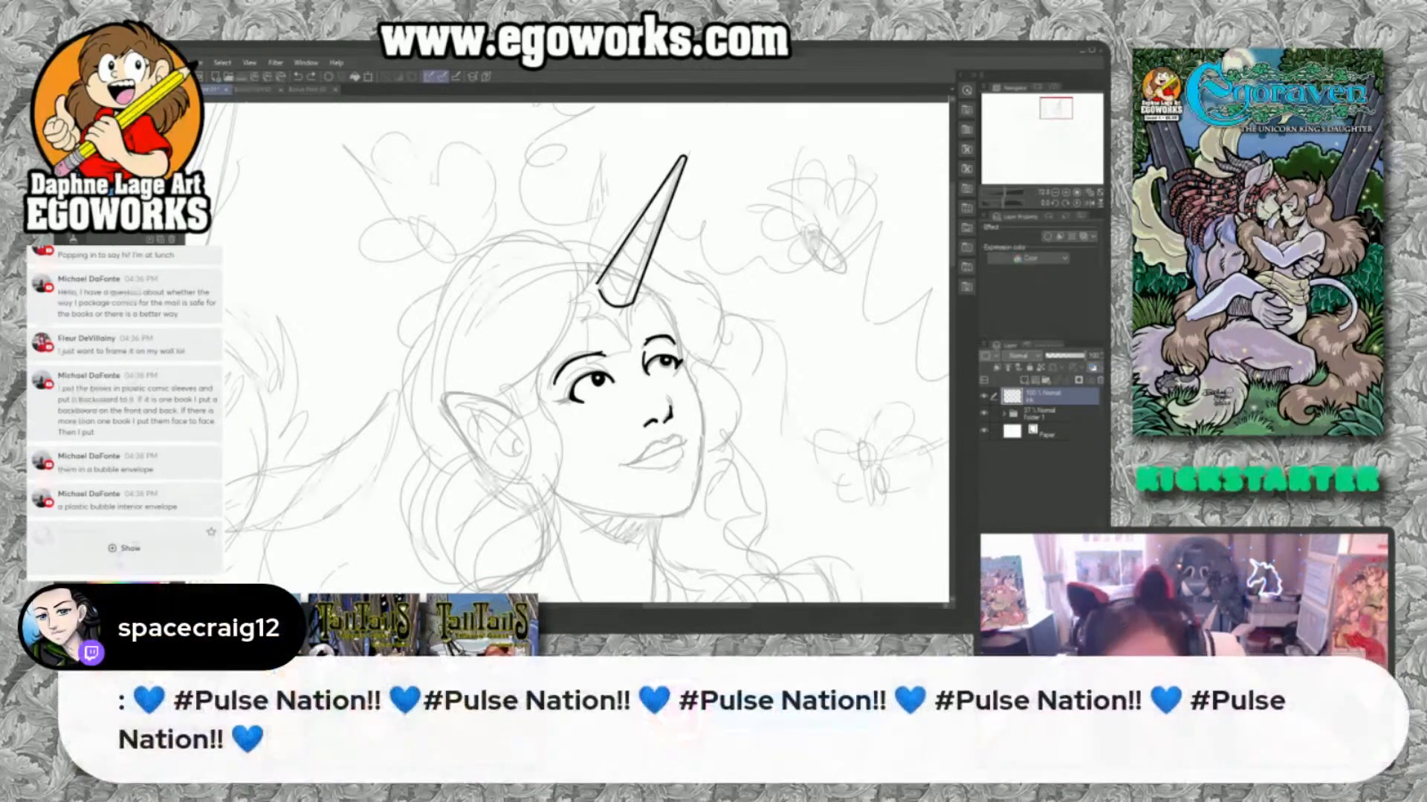
click(71, 564)
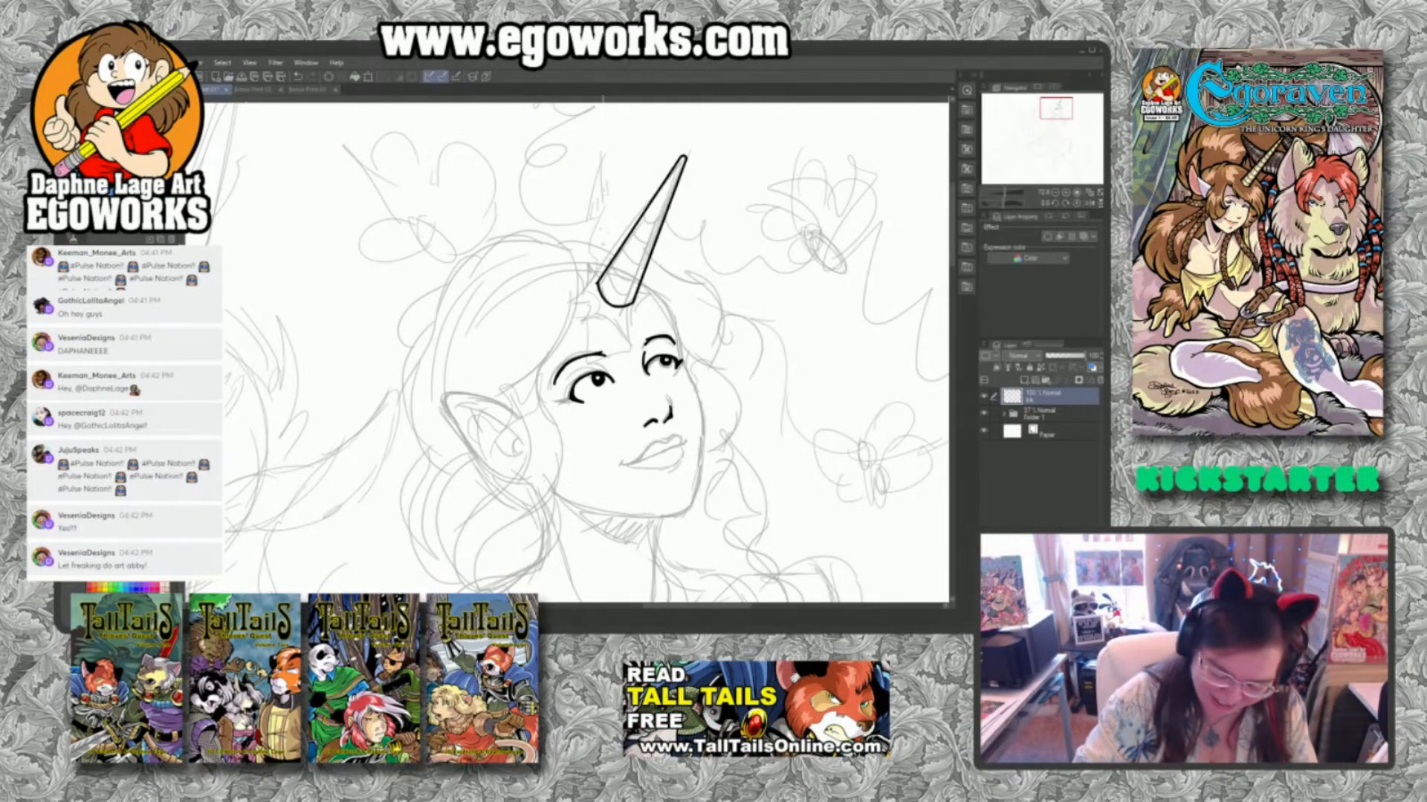
drag(603, 273, 638, 295)
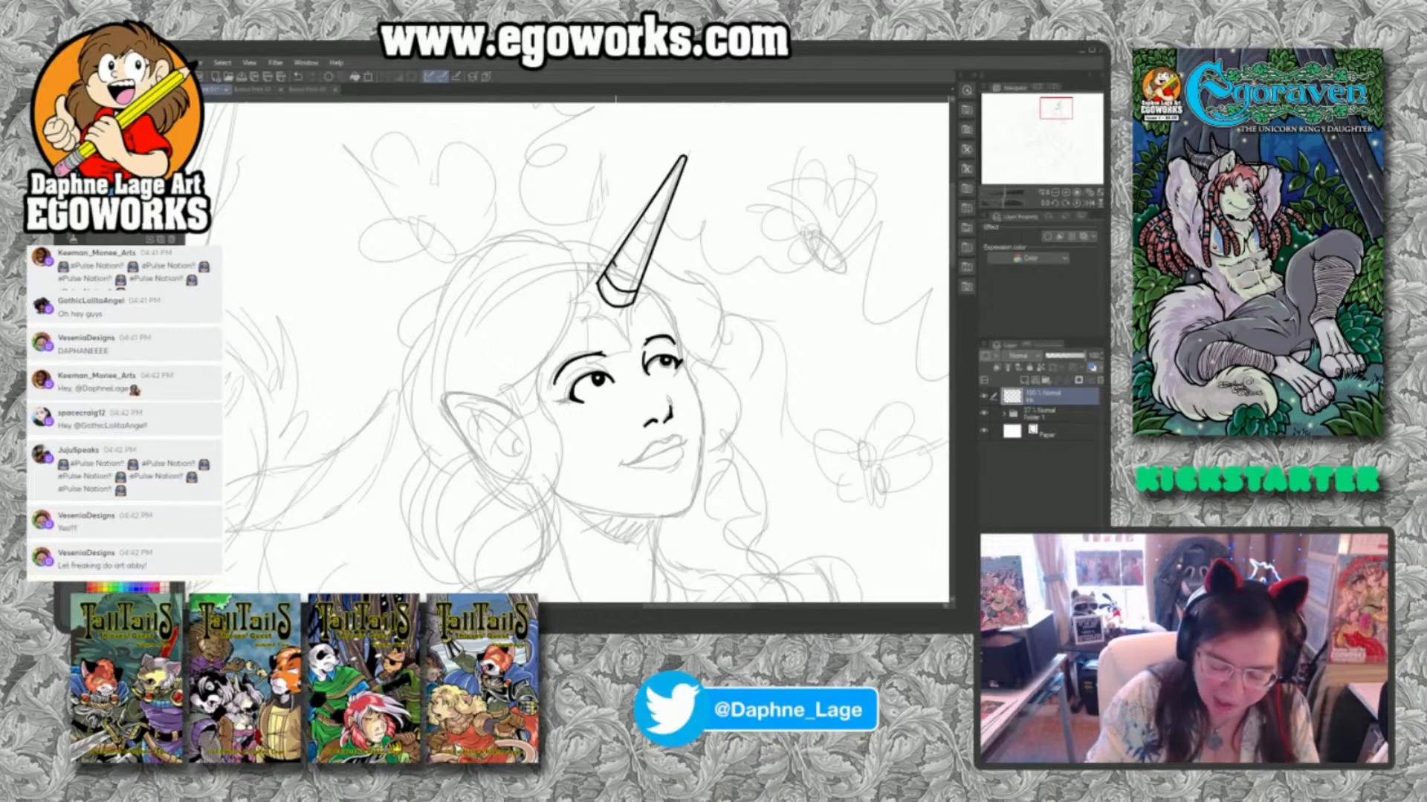
drag(614, 267, 635, 278)
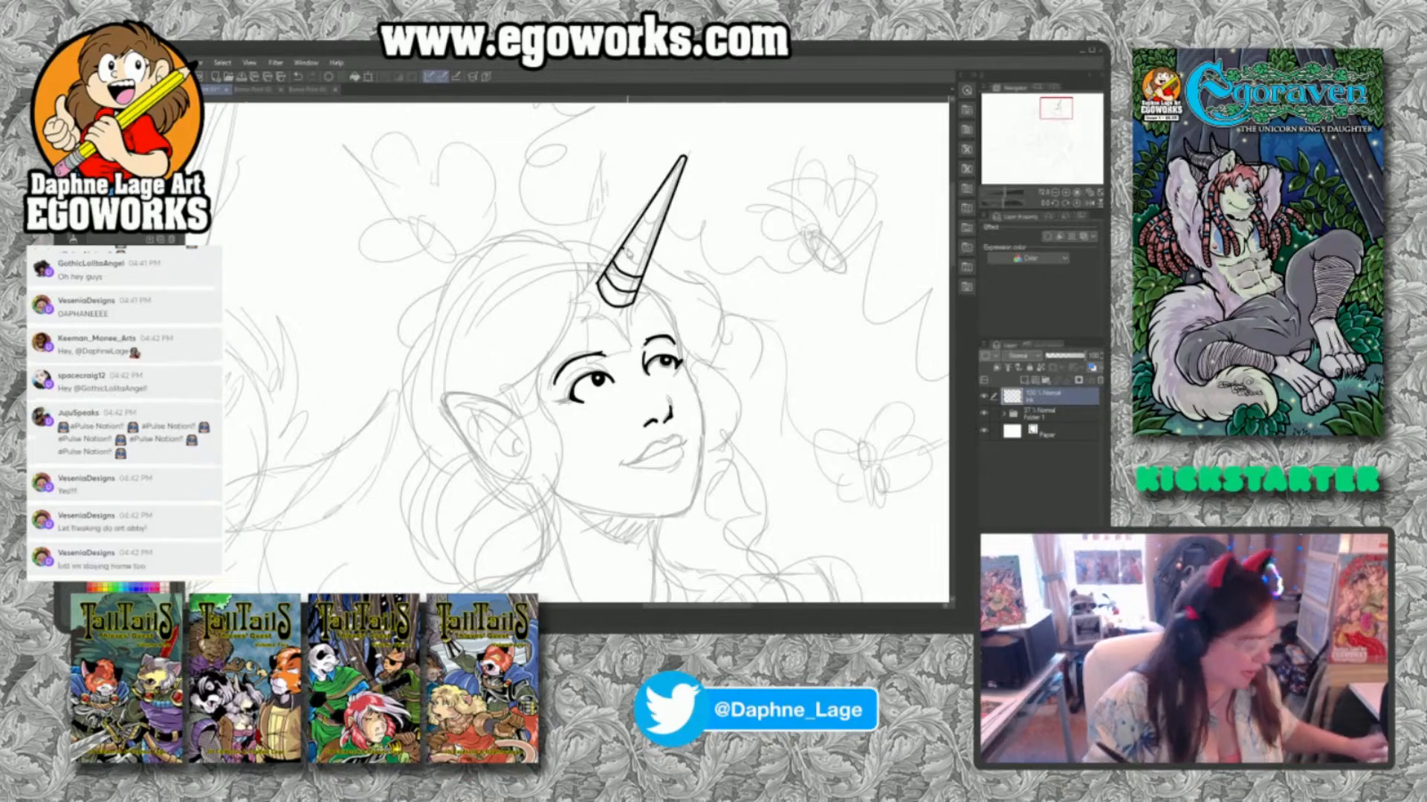
key(ctrl+z)
key(ctrl+z)
key(ctrl+z)
key(ctrl+z)
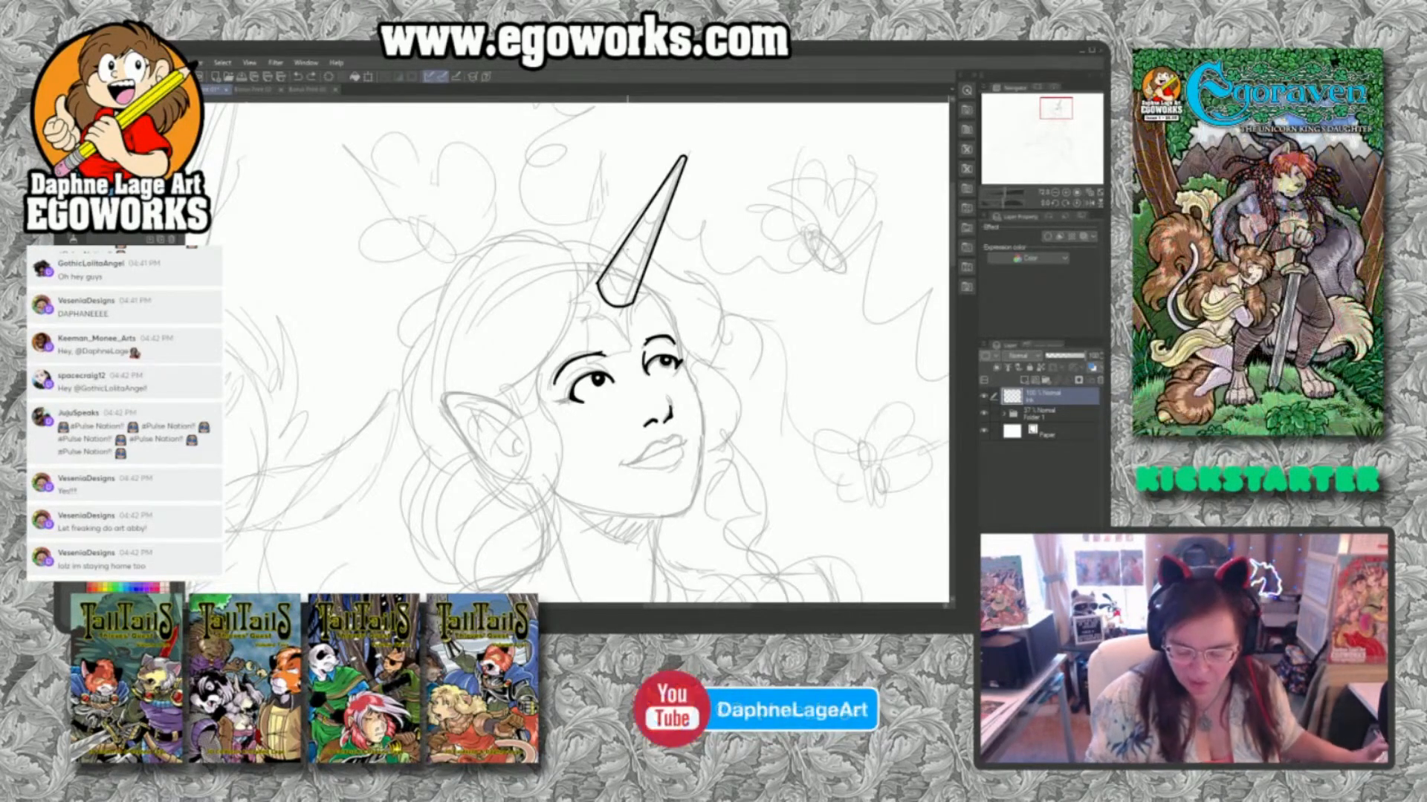
Check the horn in the finished unicorn-and-owl drawing and ink slanted spiral grooves along the woman's horn from base to tip.
click(302, 93)
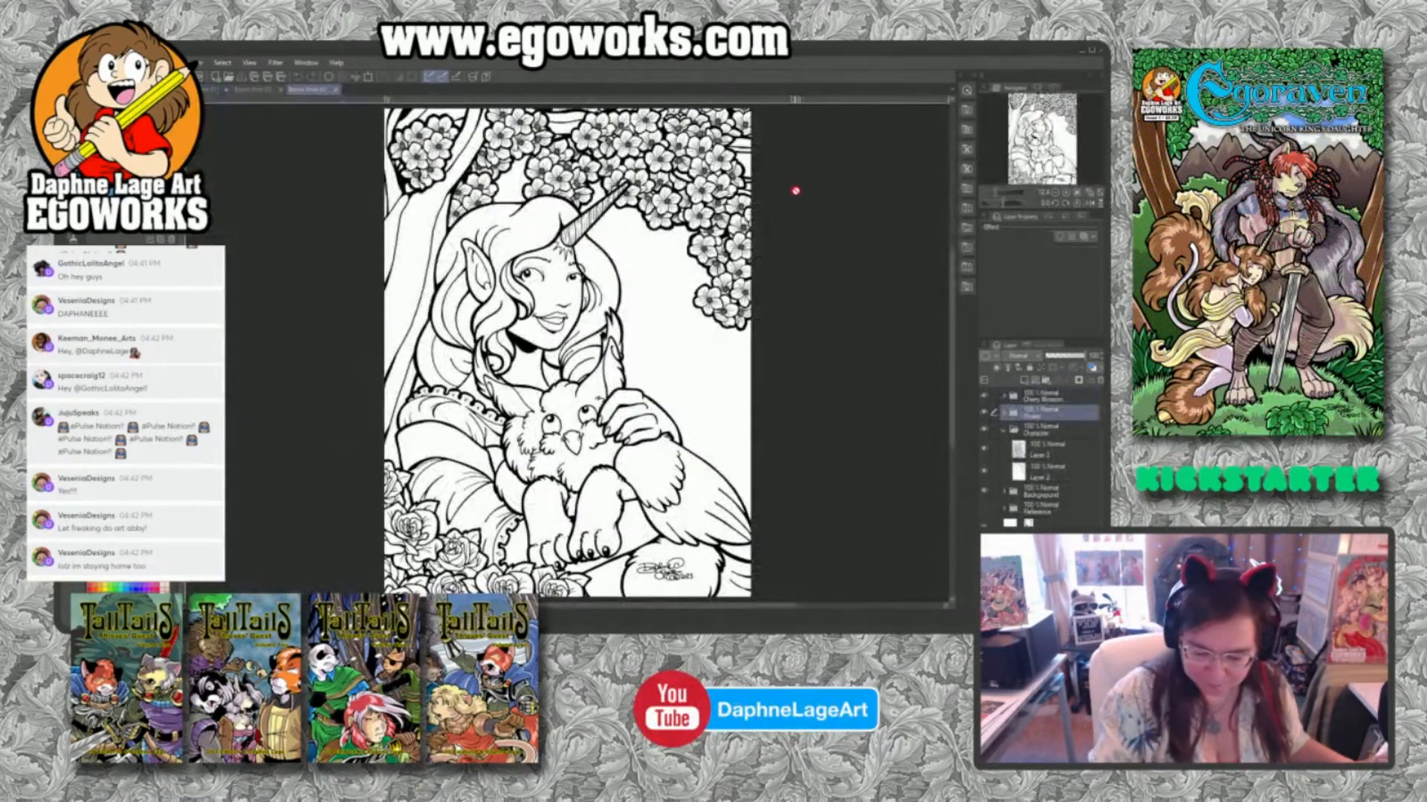
click(208, 91)
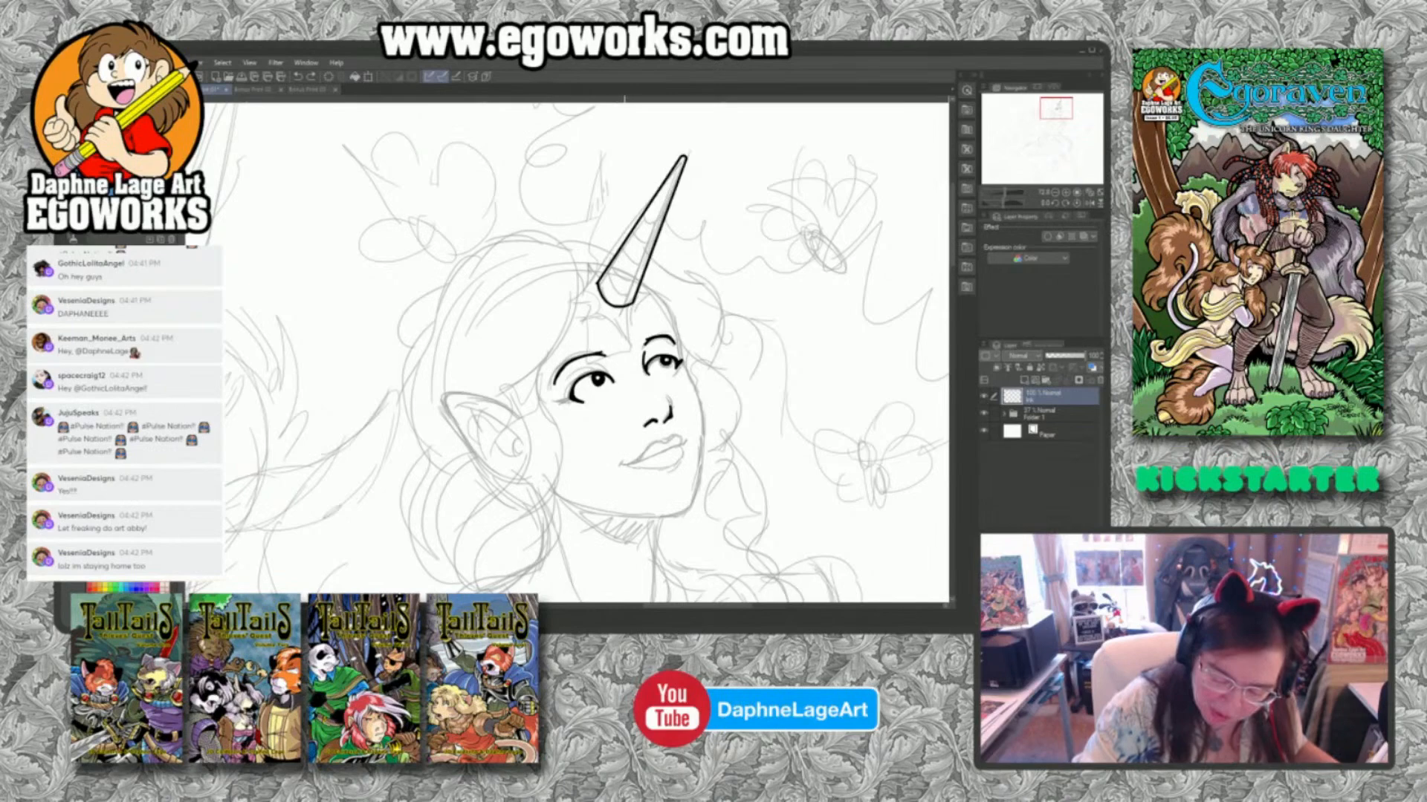
mouse_move(616, 283)
mouse_down()
mouse_move(625, 296)
mouse_move(633, 279)
mouse_move(621, 254)
mouse_move(644, 266)
mouse_move(639, 221)
mouse_move(659, 228)
mouse_move(677, 175)
mouse_up()
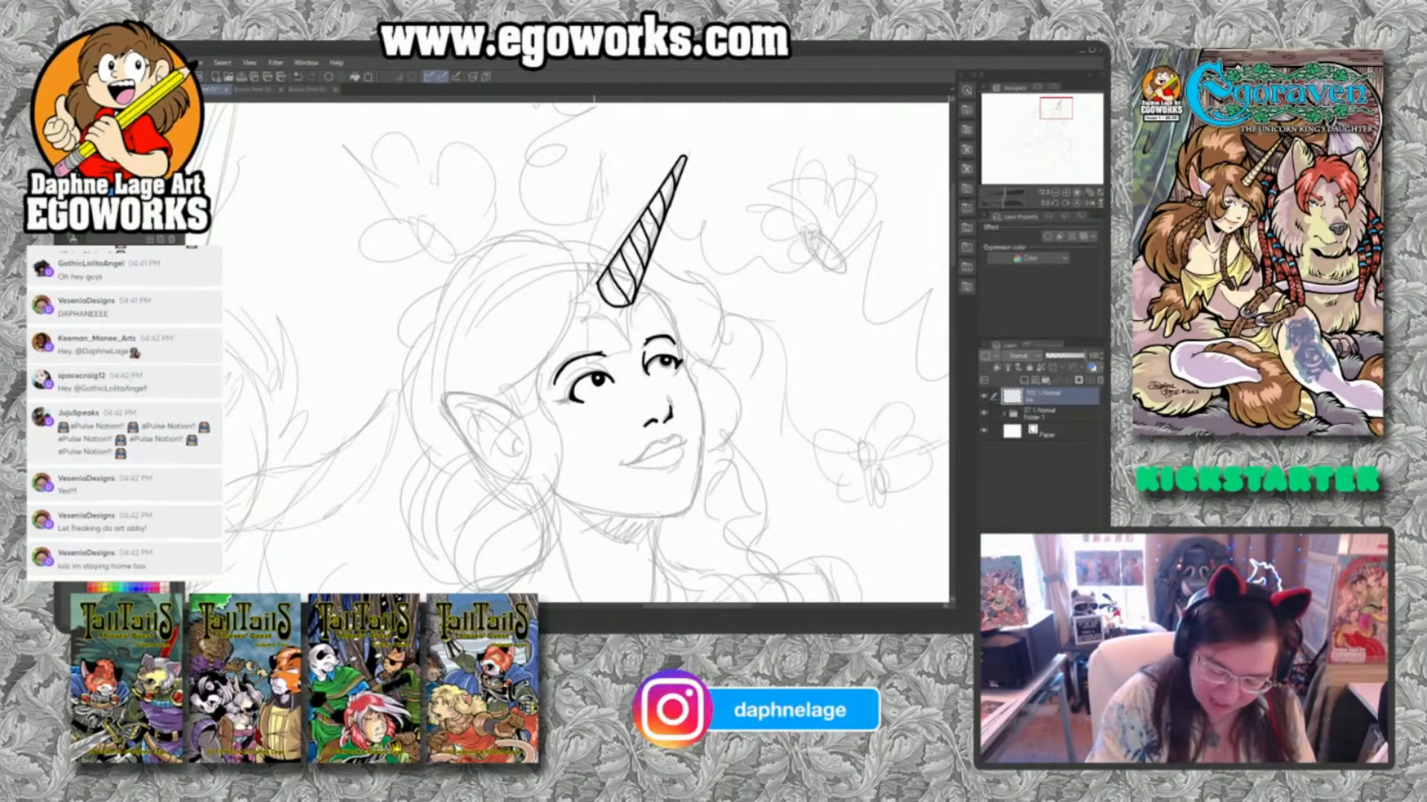
Ink the hairline on both sides of the horn's base and the far contour of the face down to the chin.
mouse_move(595, 266)
mouse_down()
mouse_move(555, 381)
mouse_move(518, 407)
mouse_up()
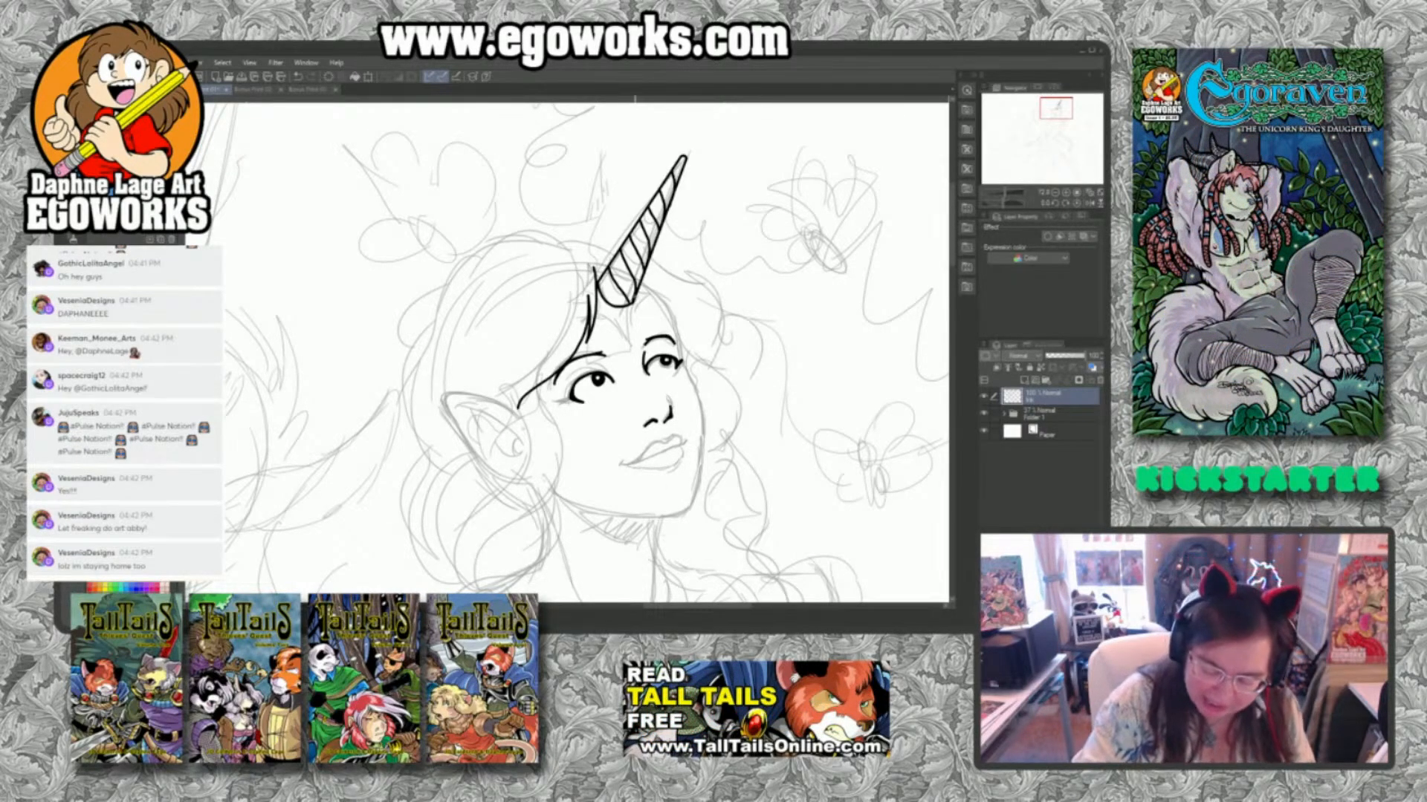
mouse_move(636, 293)
mouse_down()
mouse_move(686, 327)
mouse_move(700, 358)
mouse_up()
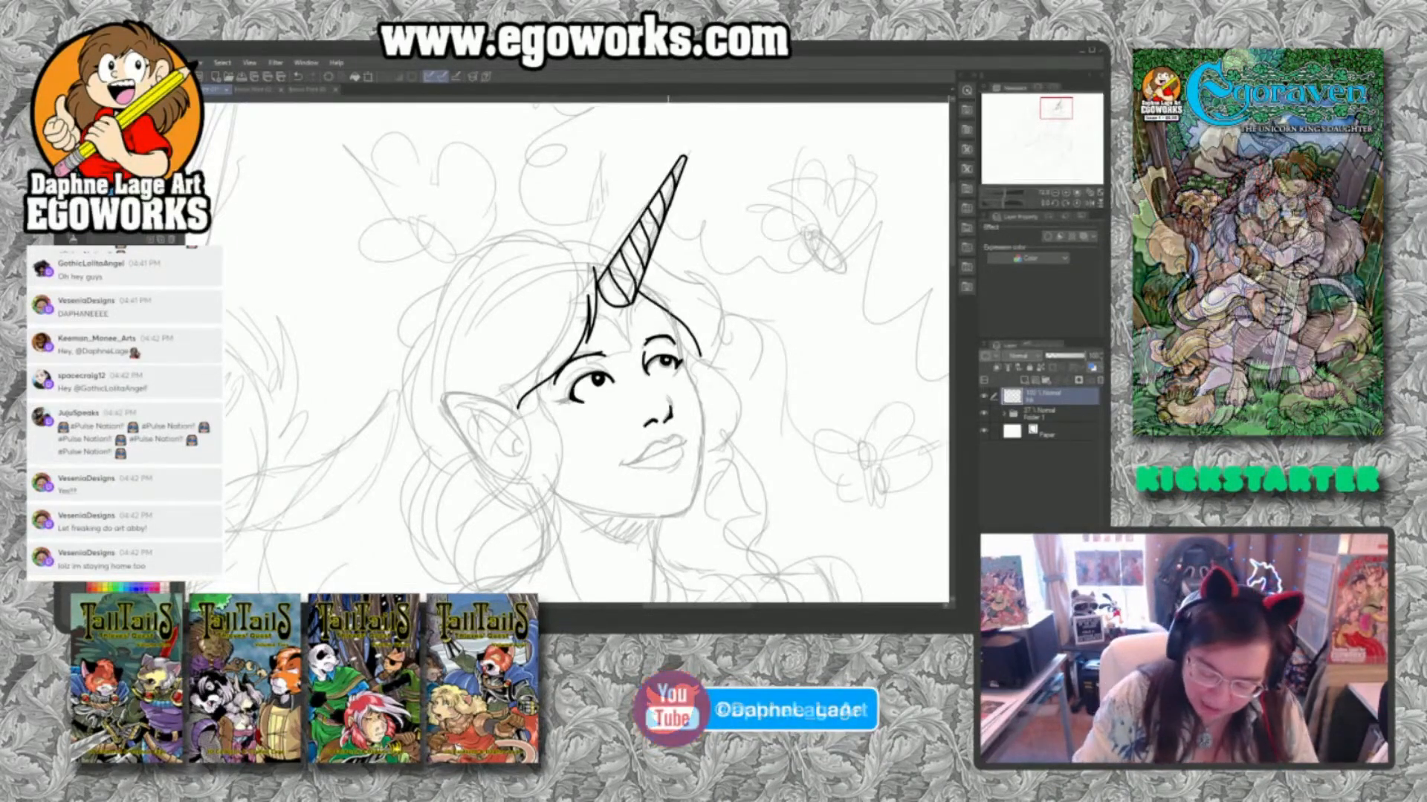
mouse_move(676, 330)
mouse_down()
mouse_move(706, 424)
mouse_move(691, 502)
mouse_up()
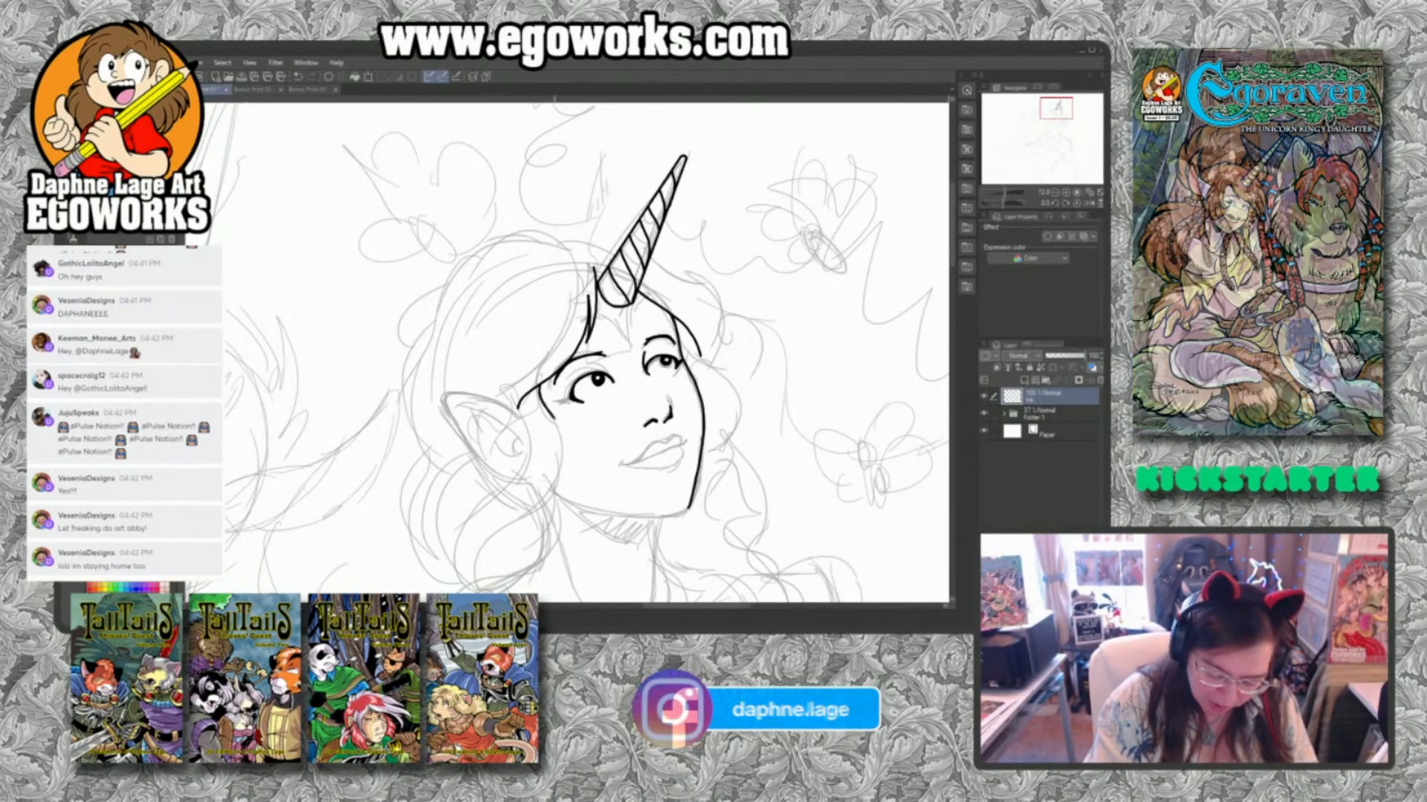
Ink the wavy hair strands falling from the temple past the cheek and the short strands above the ear.
mouse_move(540, 391)
mouse_down()
mouse_move(560, 451)
mouse_move(467, 555)
mouse_move(476, 591)
mouse_up()
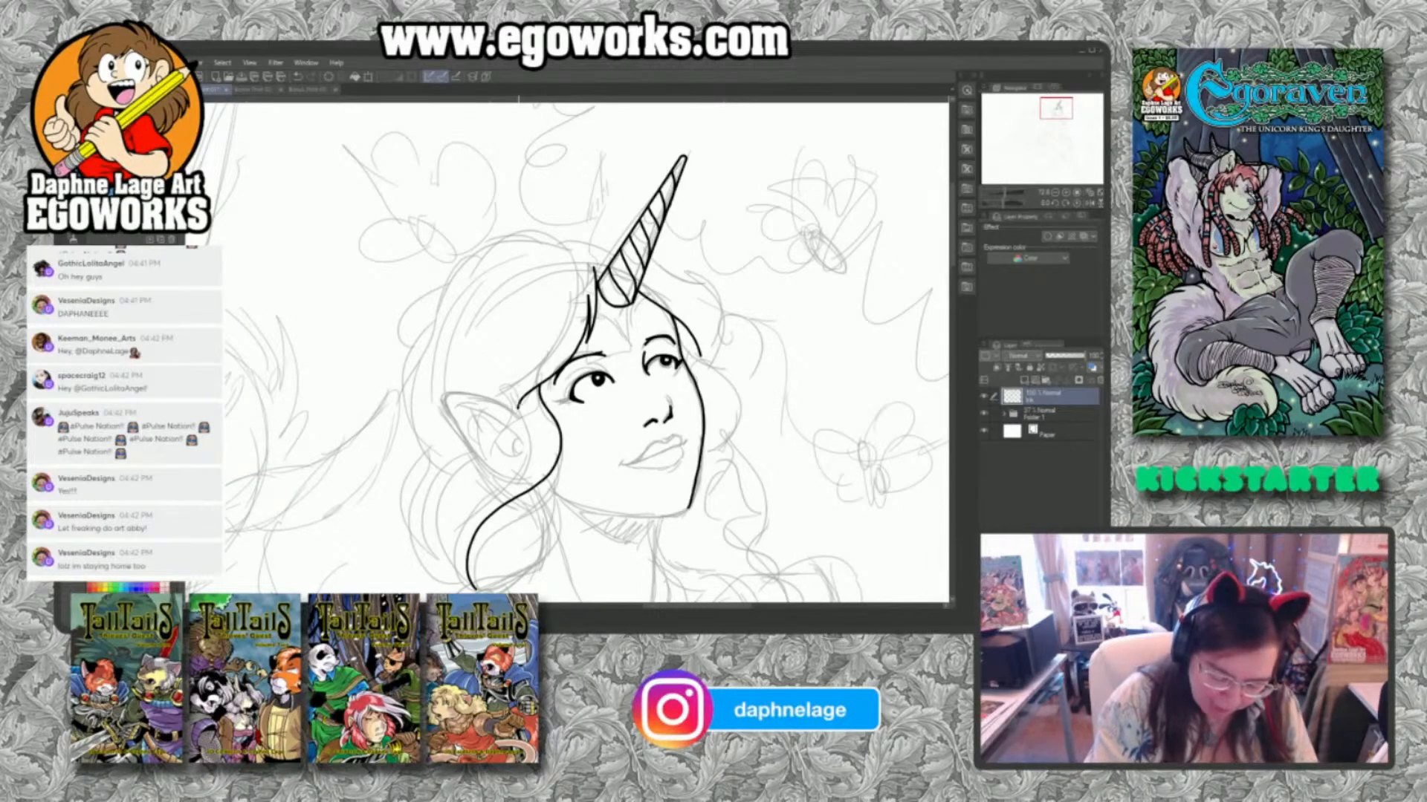
mouse_move(522, 419)
mouse_down()
mouse_move(489, 384)
mouse_move(495, 361)
mouse_move(477, 380)
mouse_up()
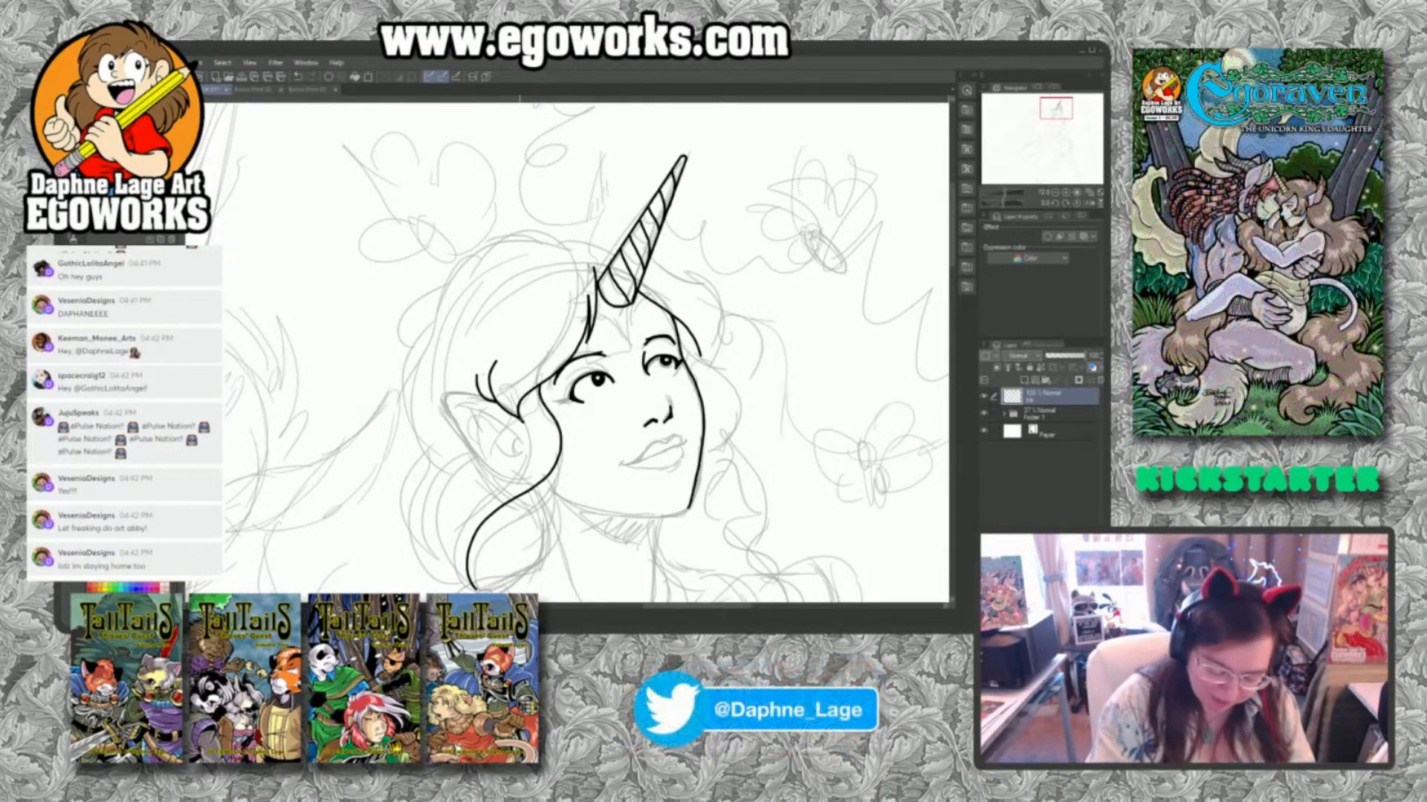
mouse_move(518, 414)
mouse_down()
mouse_move(521, 454)
mouse_move(459, 525)
mouse_move(455, 568)
mouse_move(473, 588)
mouse_move(446, 553)
mouse_move(459, 481)
mouse_up()
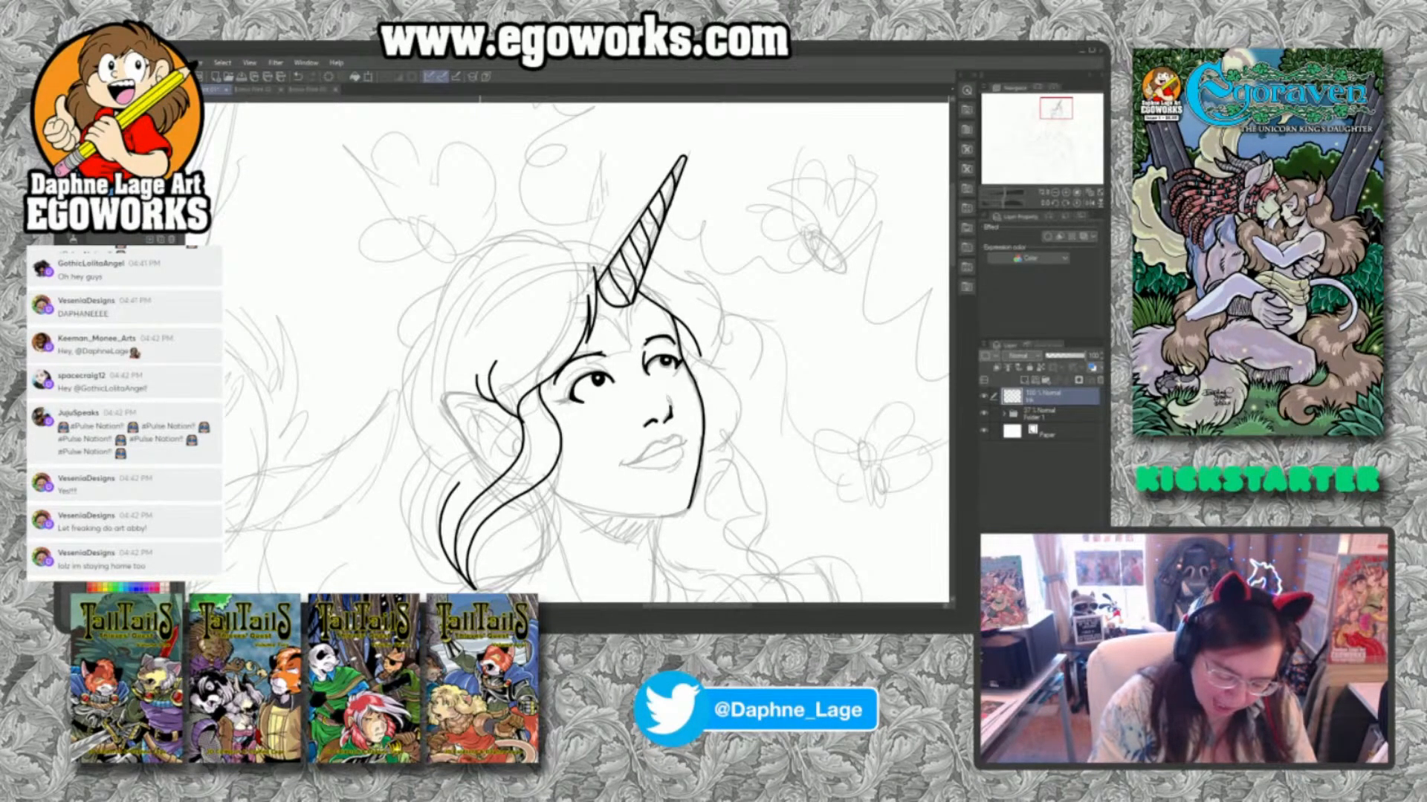
Ink the outline of the woman's pointed ear and its inner fold lines.
drag(440, 397, 492, 477)
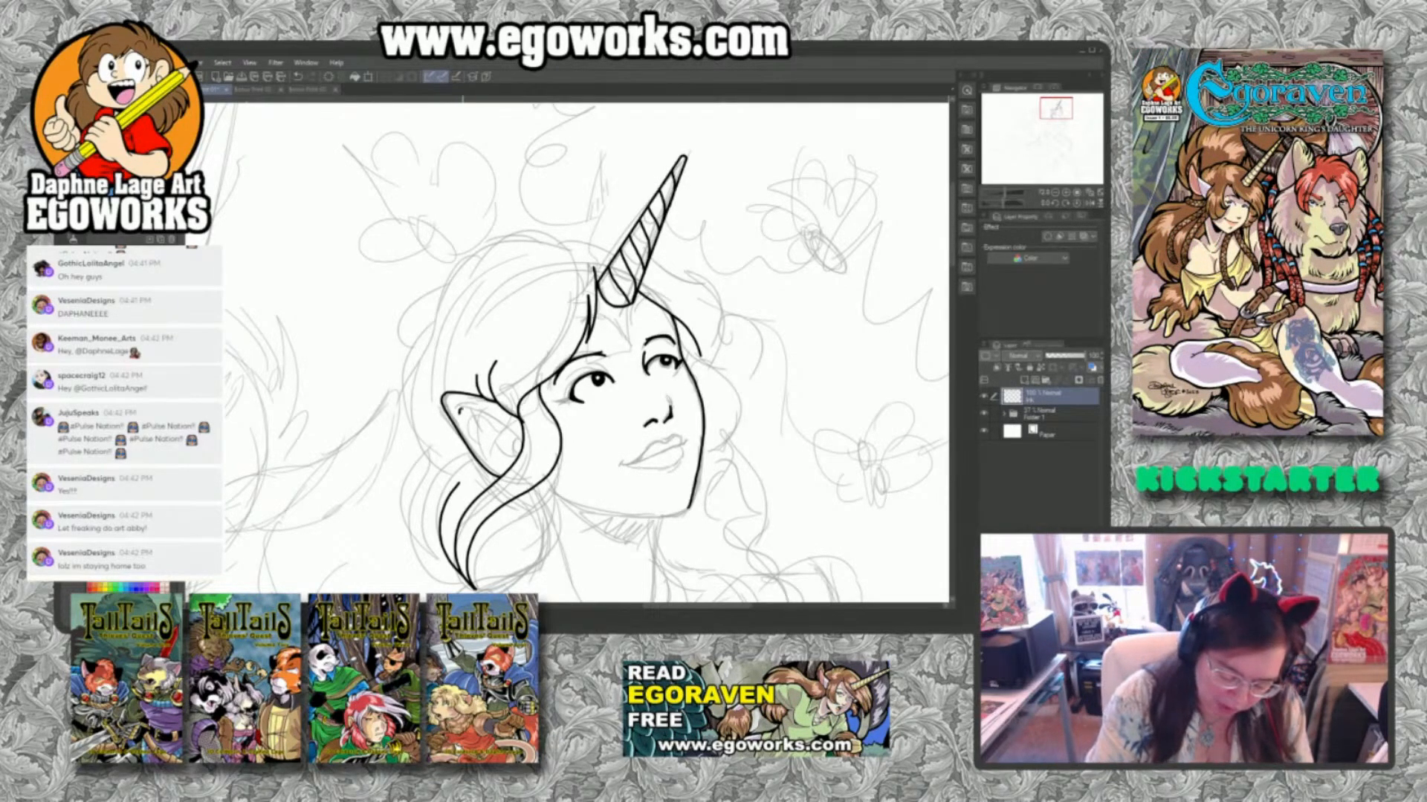
mouse_move(459, 407)
mouse_down()
mouse_move(511, 434)
mouse_move(509, 454)
mouse_up()
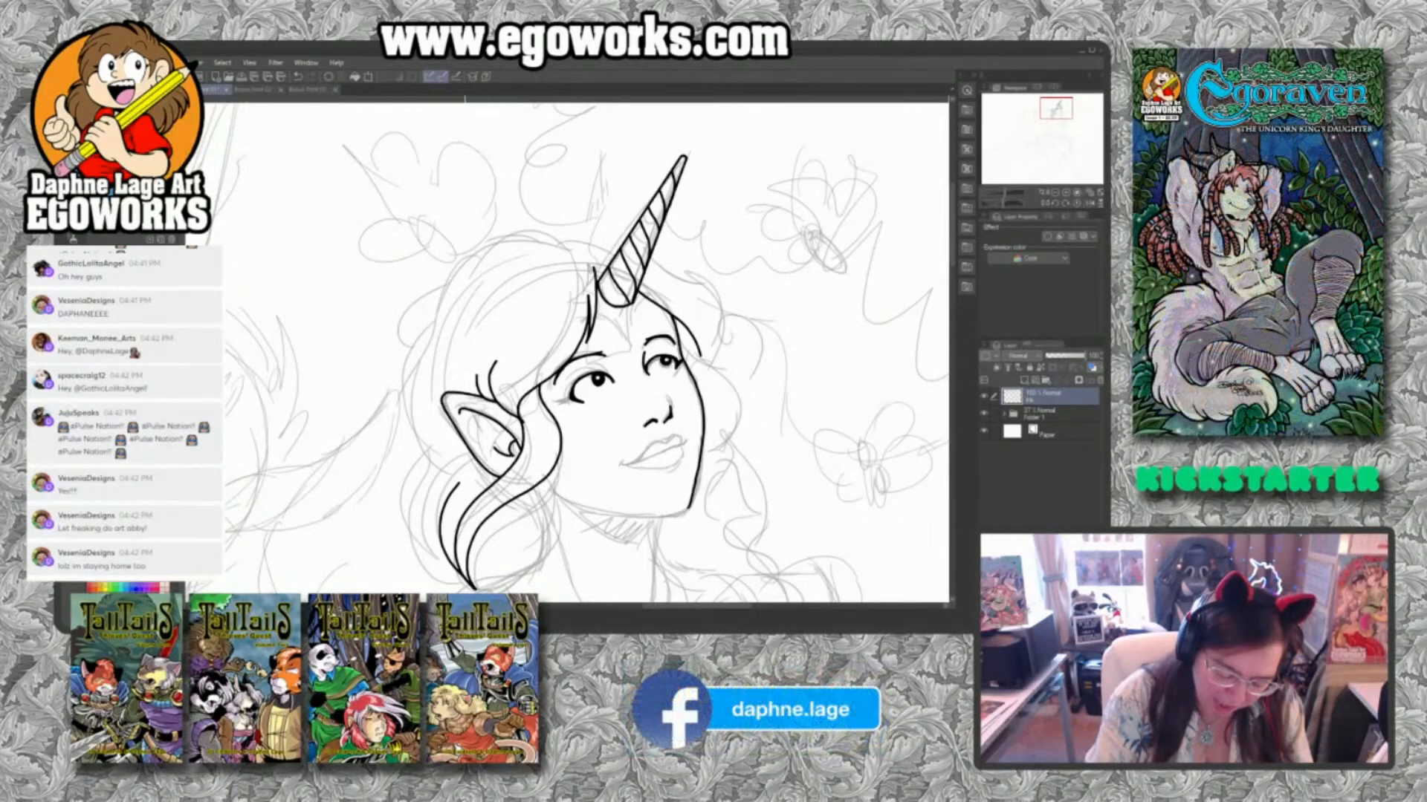
drag(464, 409, 480, 434)
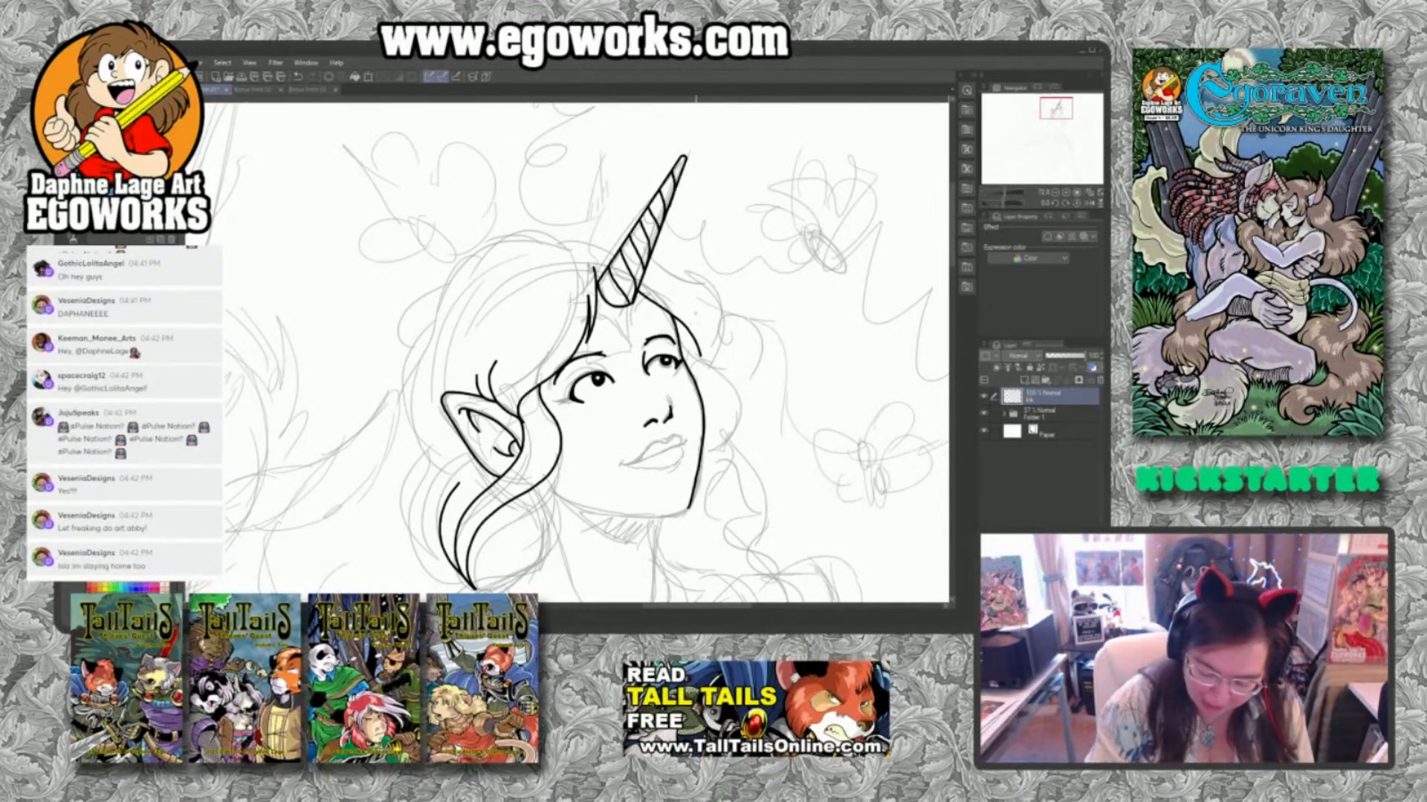
Ink the outer contour of the hair from the horn over the crown and down behind the ear, checking the finished unicorn drawing for reference.
drag(611, 249, 556, 251)
click(324, 90)
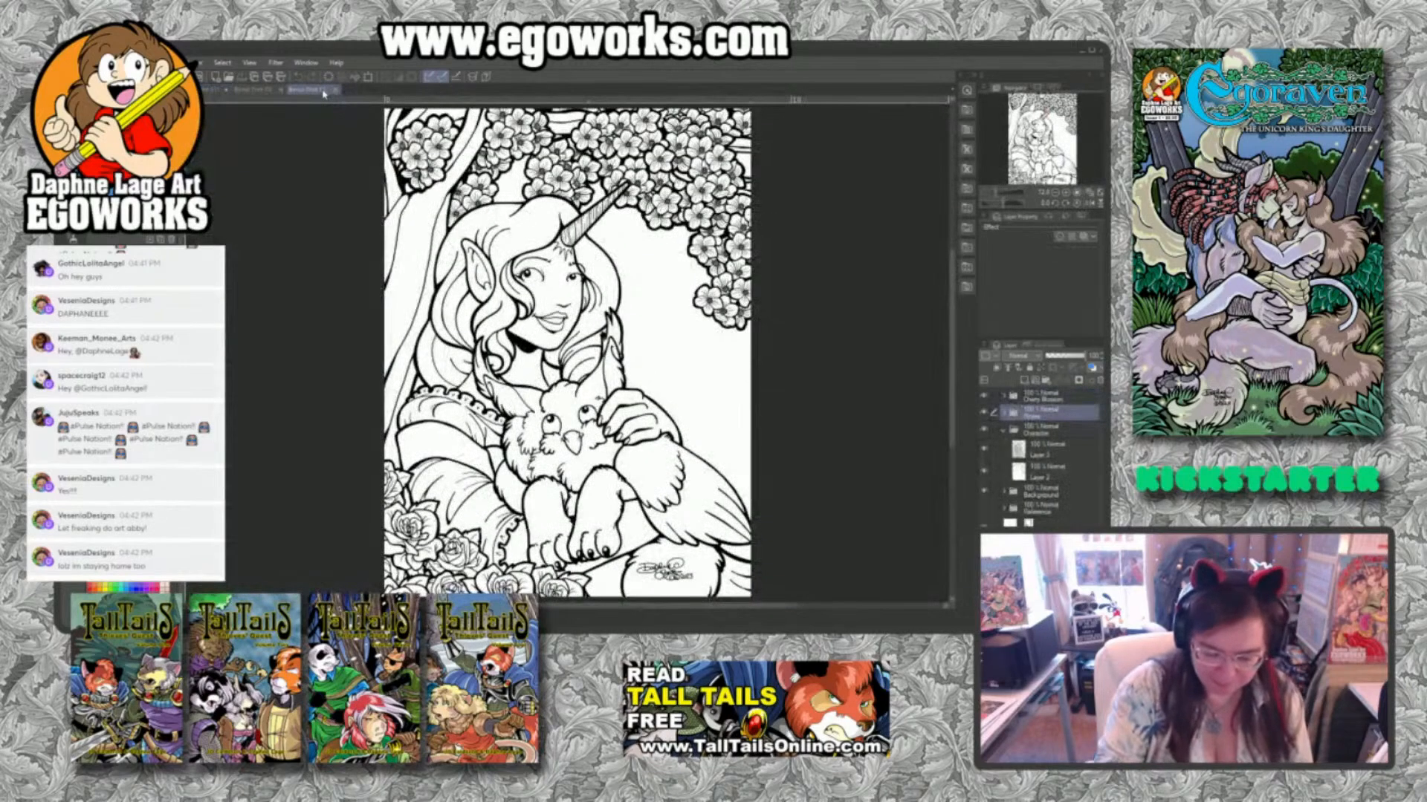
click(215, 89)
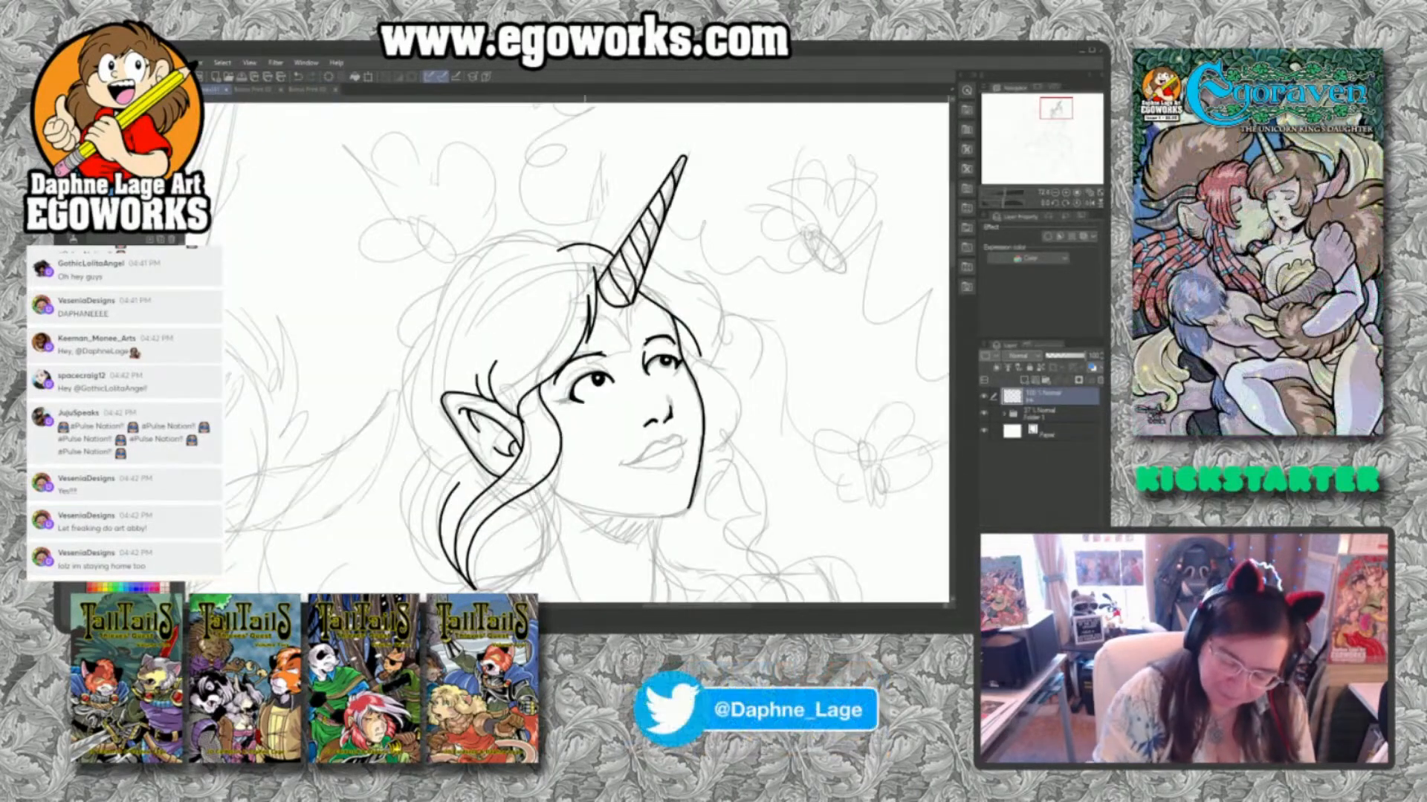
mouse_move(584, 241)
mouse_down()
mouse_move(481, 261)
mouse_move(443, 365)
mouse_up()
mouse_move(456, 302)
mouse_down()
mouse_move(414, 439)
mouse_move(440, 489)
mouse_up()
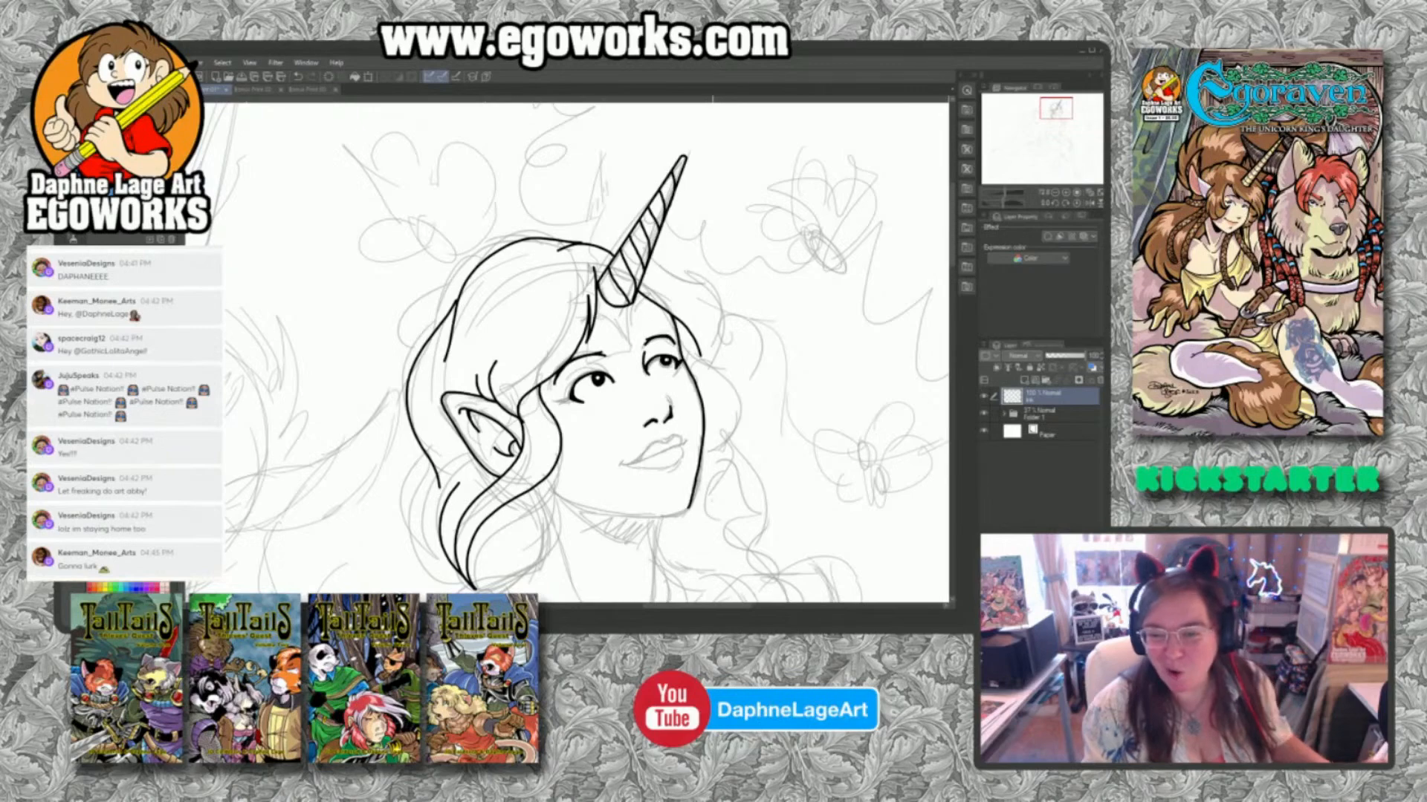
Ink the wavy lower locks of hair behind and below the ear, gathering them toward the shoulder.
drag(694, 525, 703, 382)
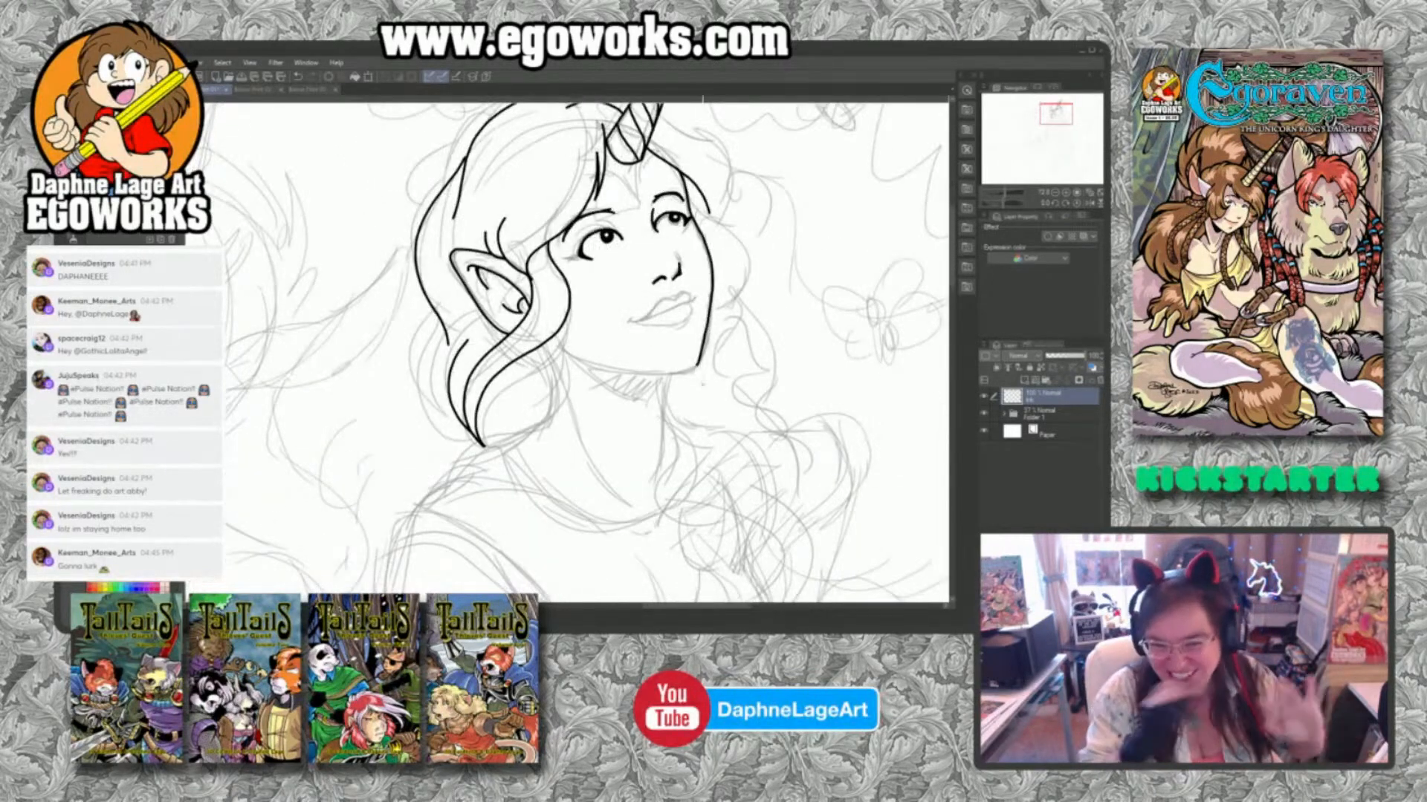
mouse_move(434, 307)
mouse_down()
mouse_move(414, 378)
mouse_move(438, 427)
mouse_up()
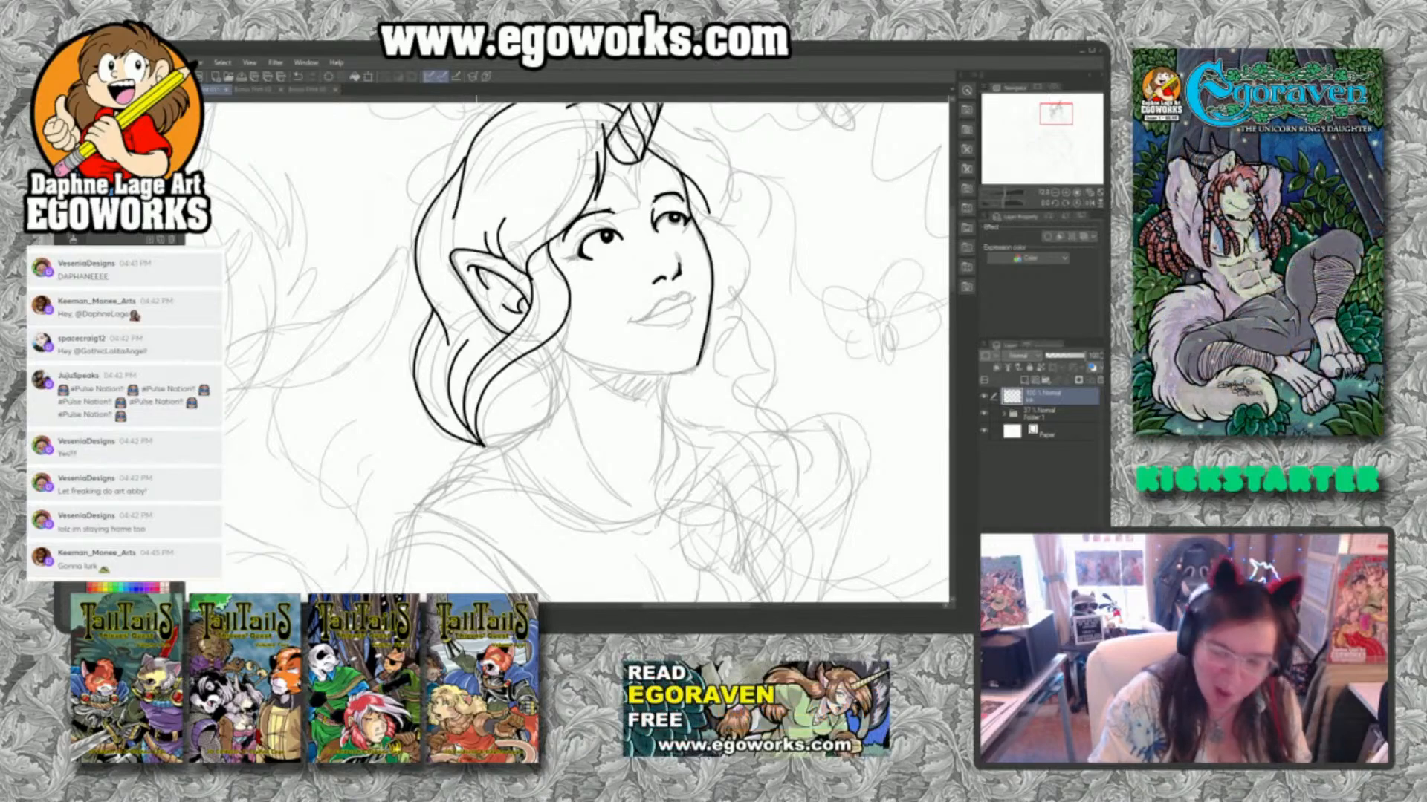
drag(438, 312, 436, 406)
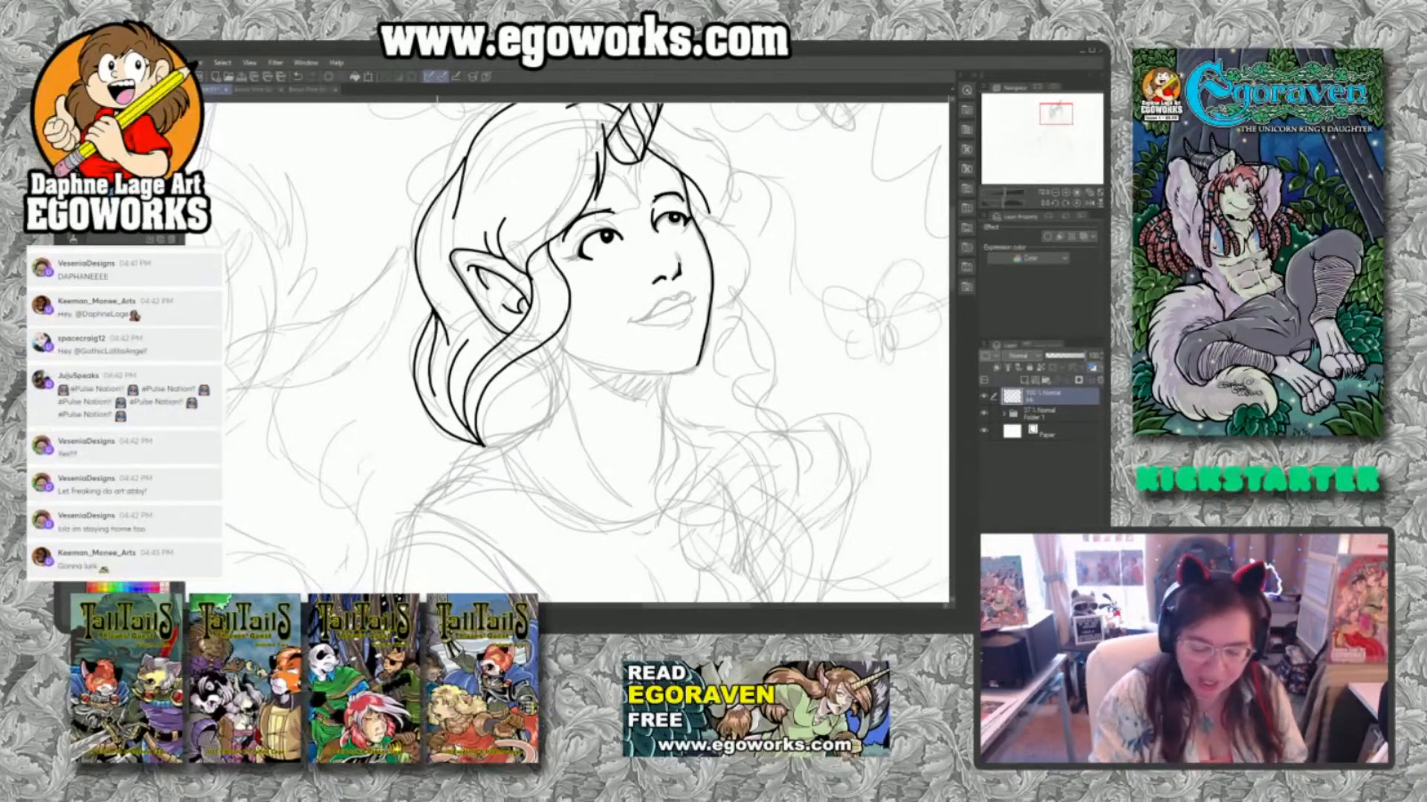
mouse_move(568, 320)
mouse_down()
mouse_move(567, 352)
mouse_move(529, 378)
mouse_move(496, 446)
mouse_move(534, 402)
mouse_up()
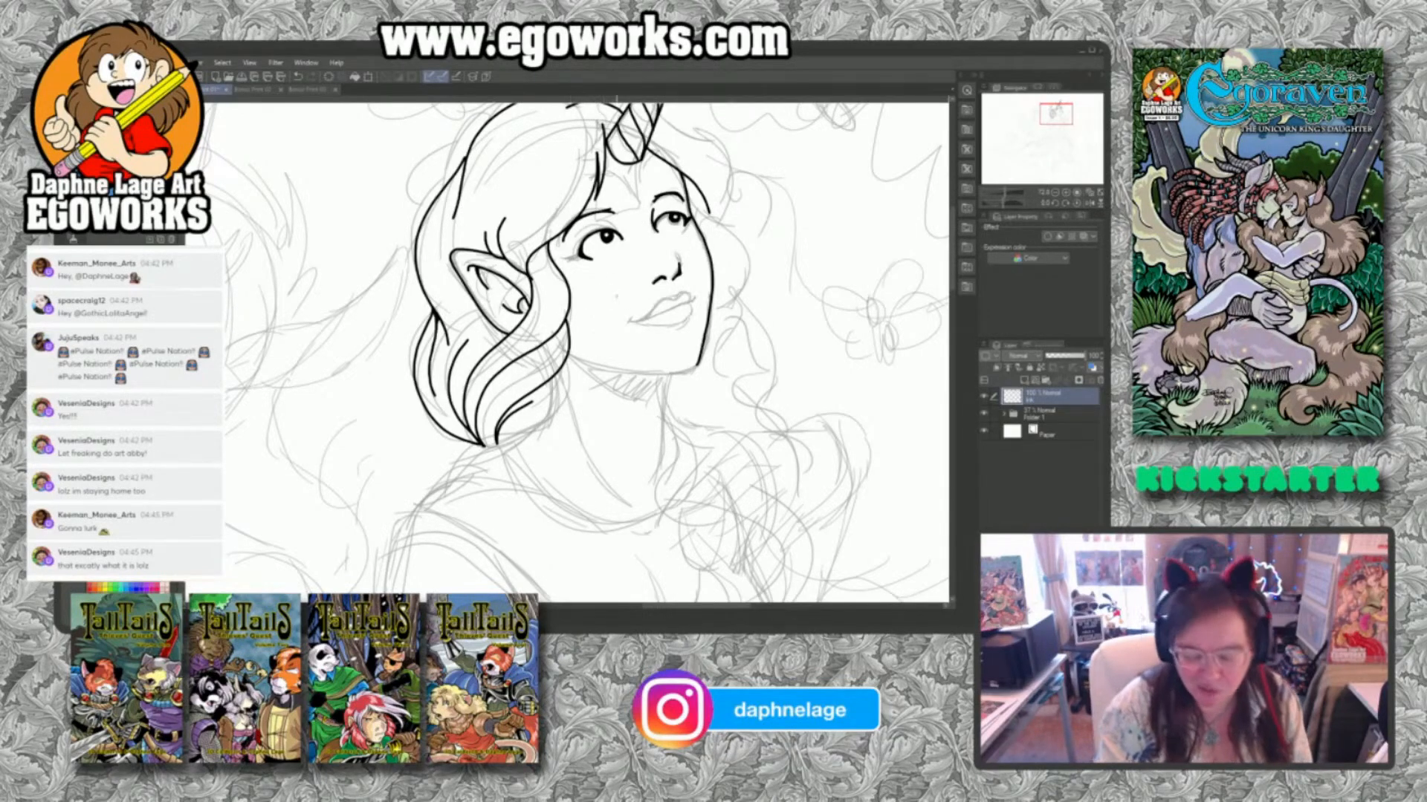
Ink the last strand of the lower hair lock, the woman's jawline and the shadow edge beneath her chin.
mouse_move(568, 364)
mouse_down()
mouse_move(552, 424)
mouse_move(524, 434)
mouse_up()
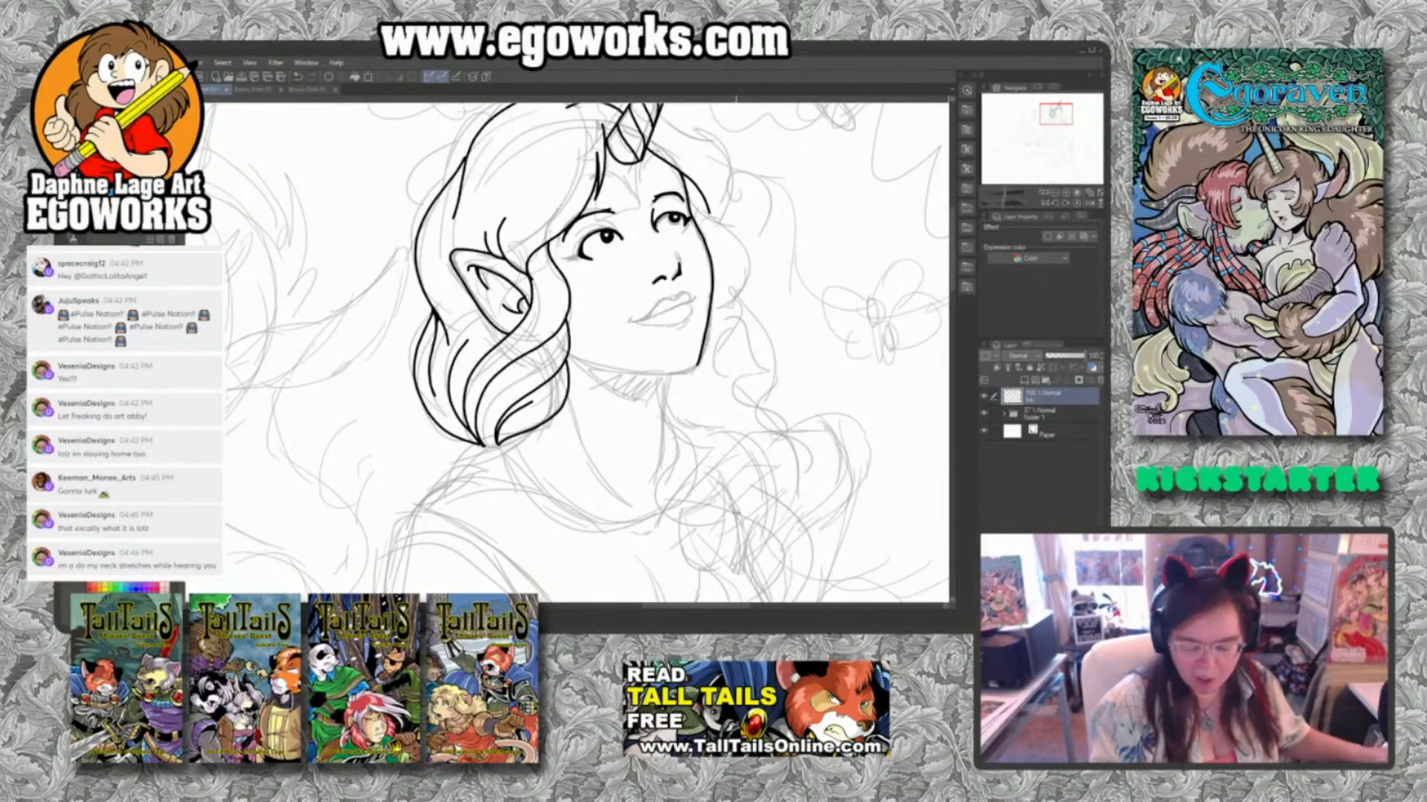
mouse_move(750, 501)
mouse_down()
mouse_move(801, 402)
mouse_move(799, 287)
mouse_up()
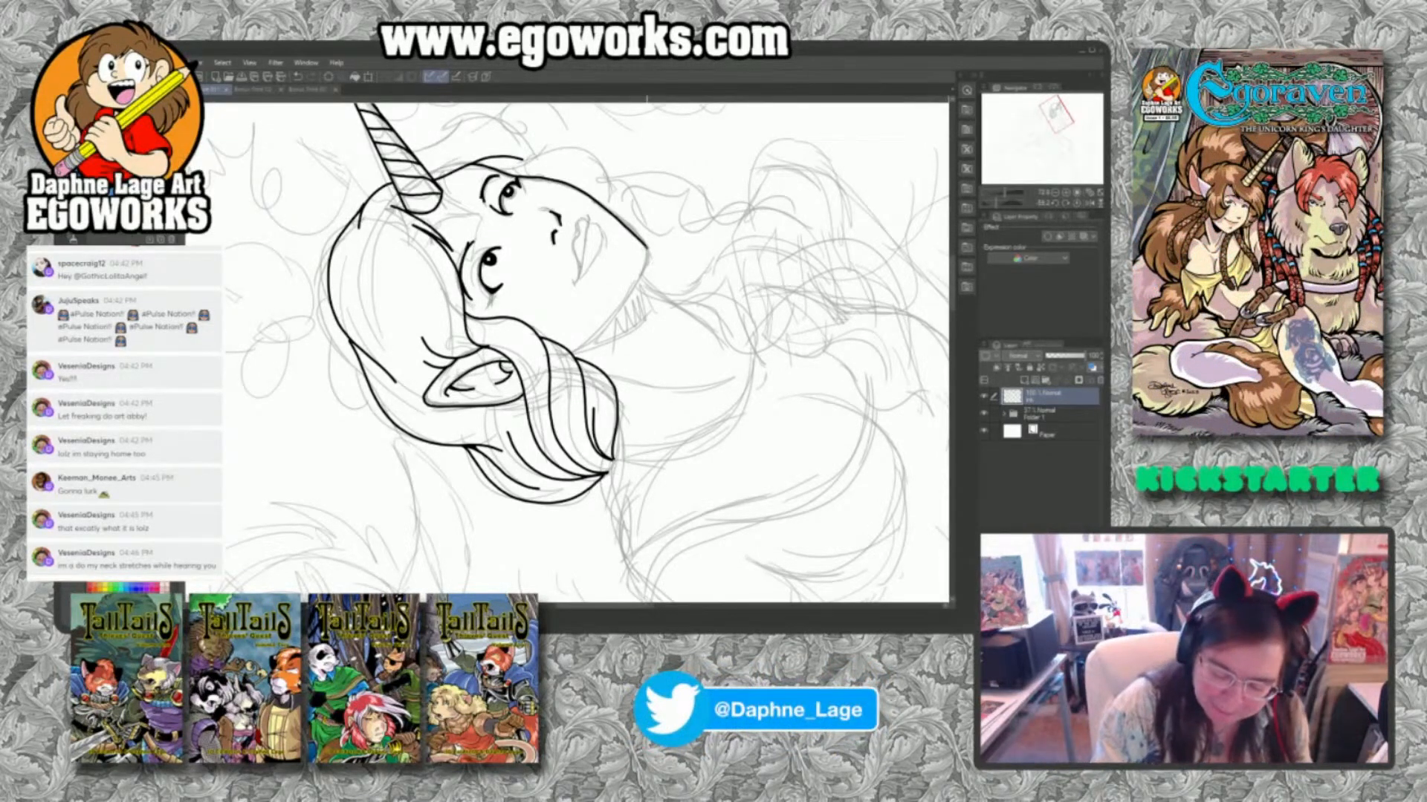
mouse_move(649, 255)
mouse_down()
mouse_move(576, 353)
mouse_move(653, 314)
mouse_up()
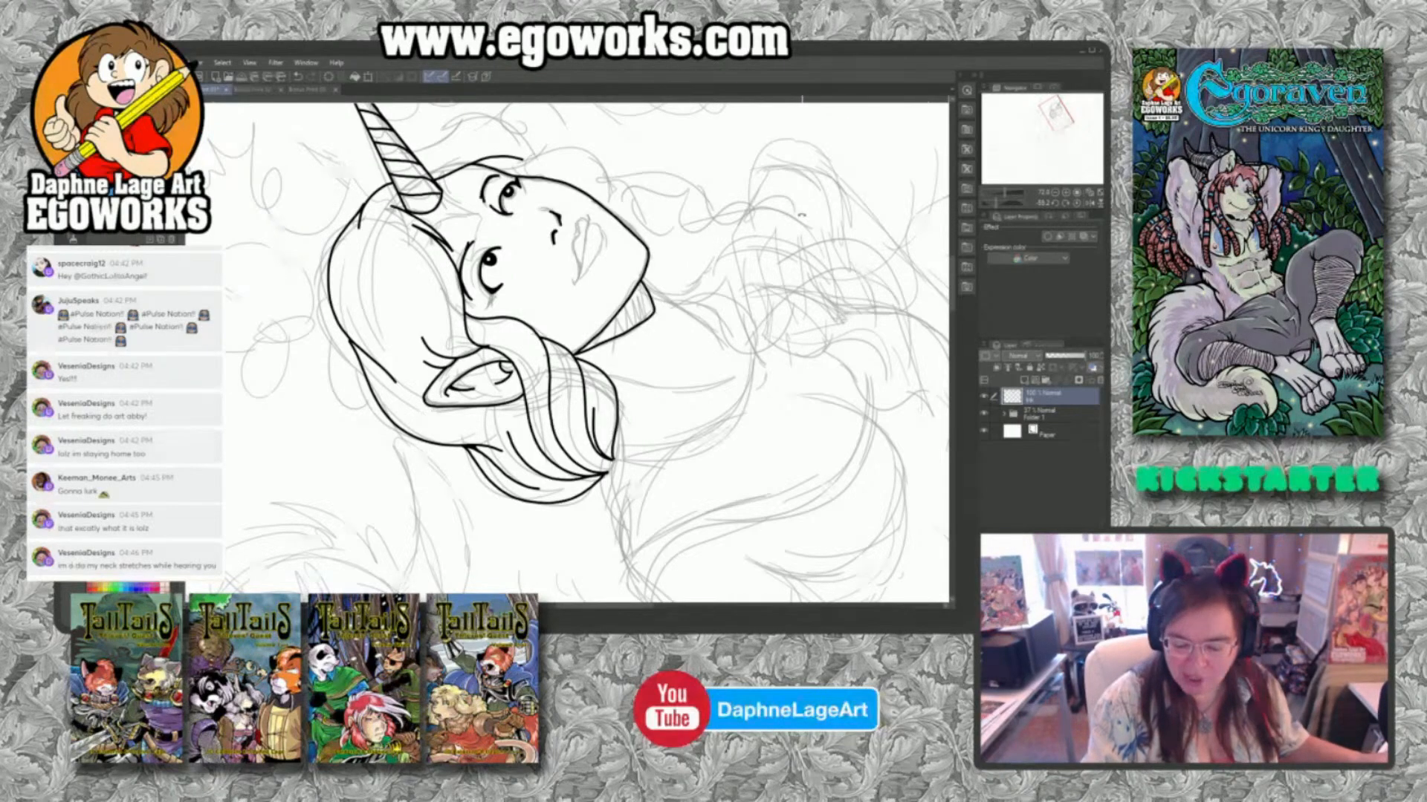
mouse_move(800, 216)
mouse_down()
mouse_move(777, 343)
mouse_move(728, 387)
mouse_up()
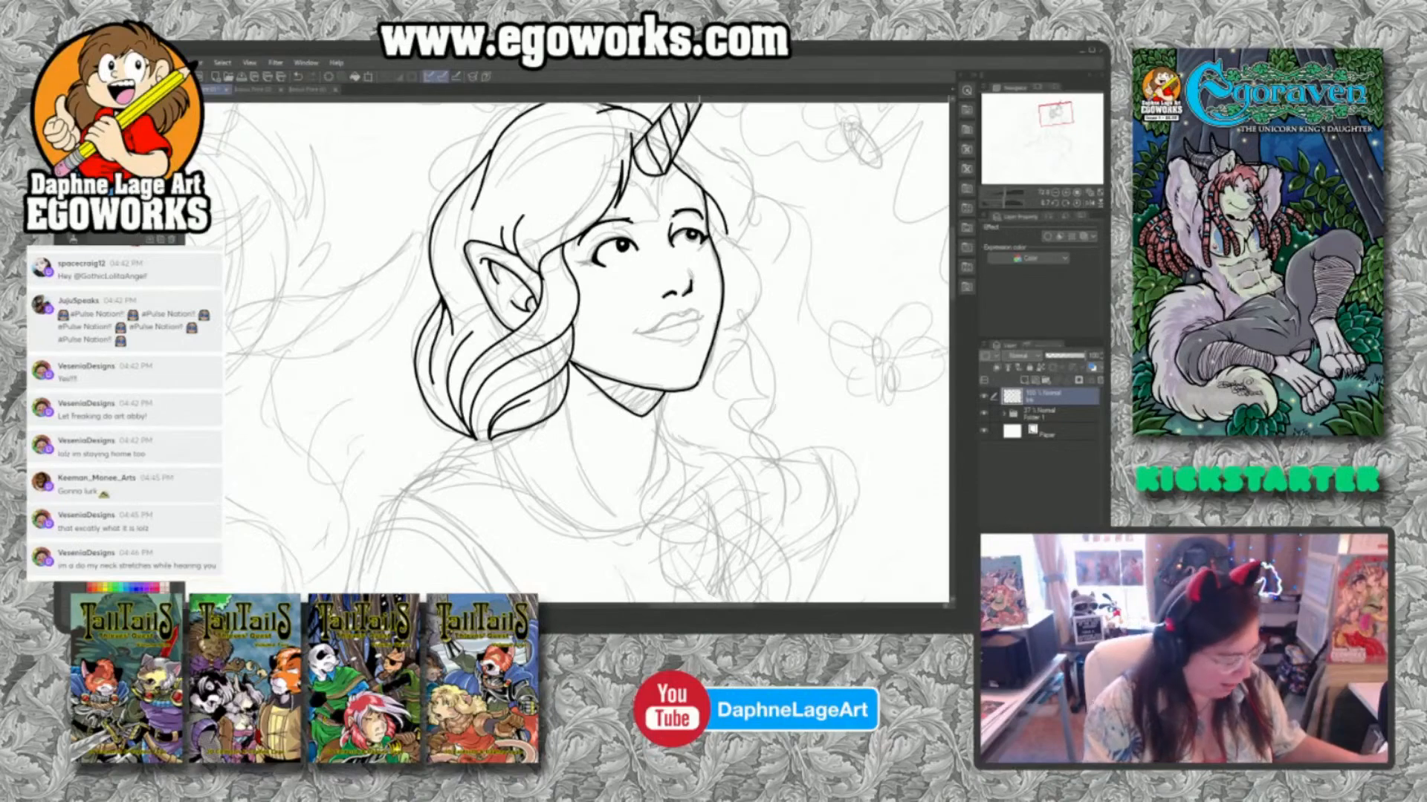
Ink both side lines of the woman's neck and the parting line of her mouth.
drag(663, 398, 641, 495)
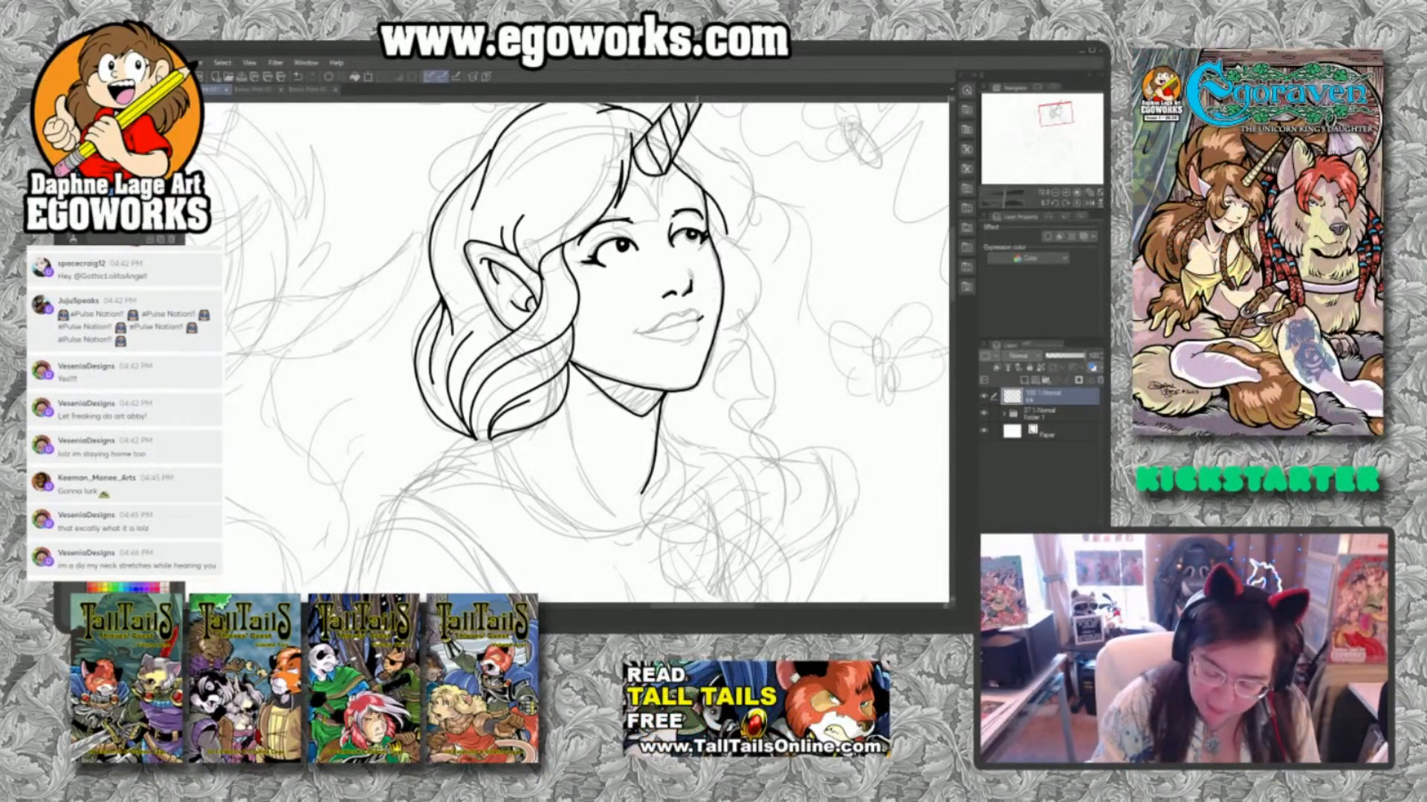
drag(696, 319, 634, 335)
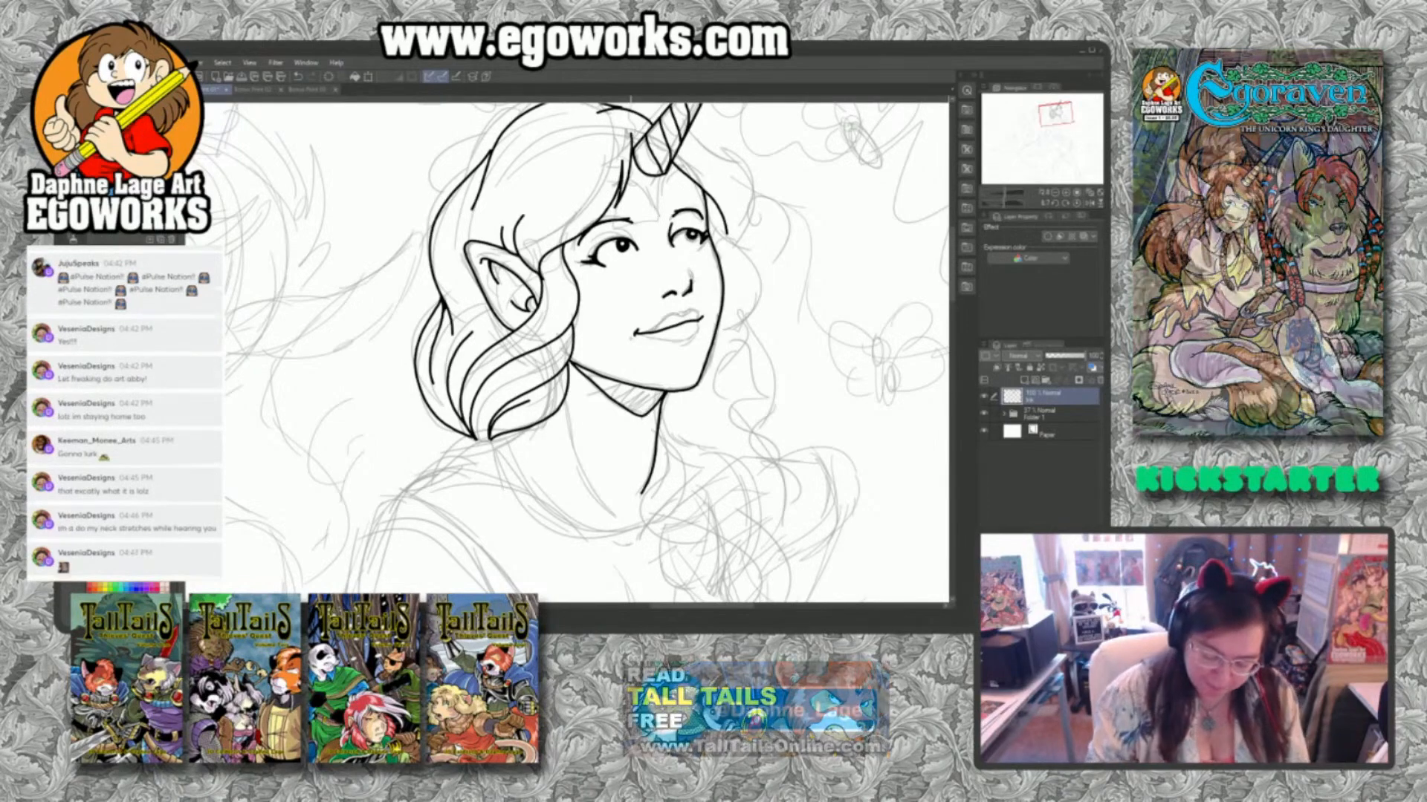
mouse_move(565, 397)
mouse_down()
mouse_move(603, 505)
mouse_move(564, 407)
mouse_up()
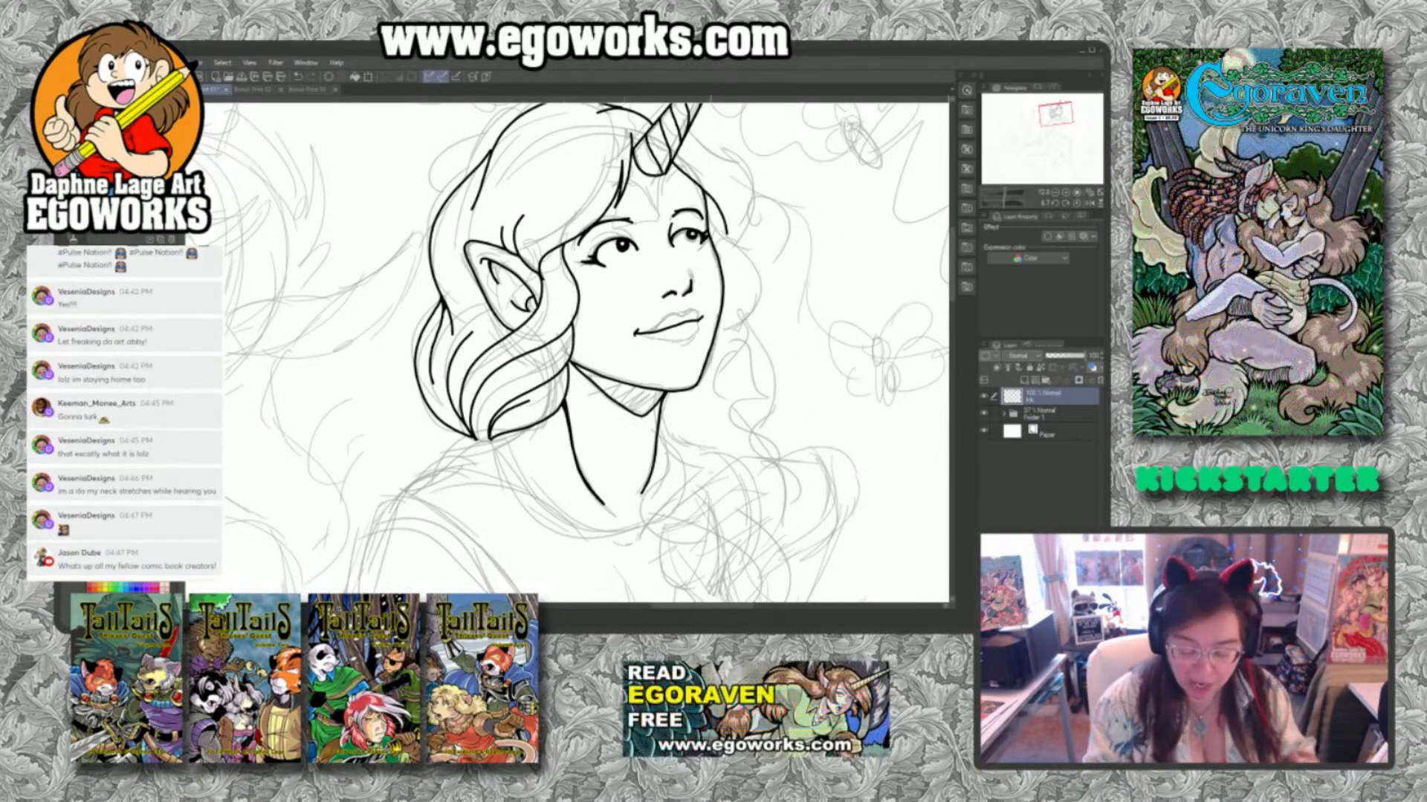
drag(658, 417, 674, 452)
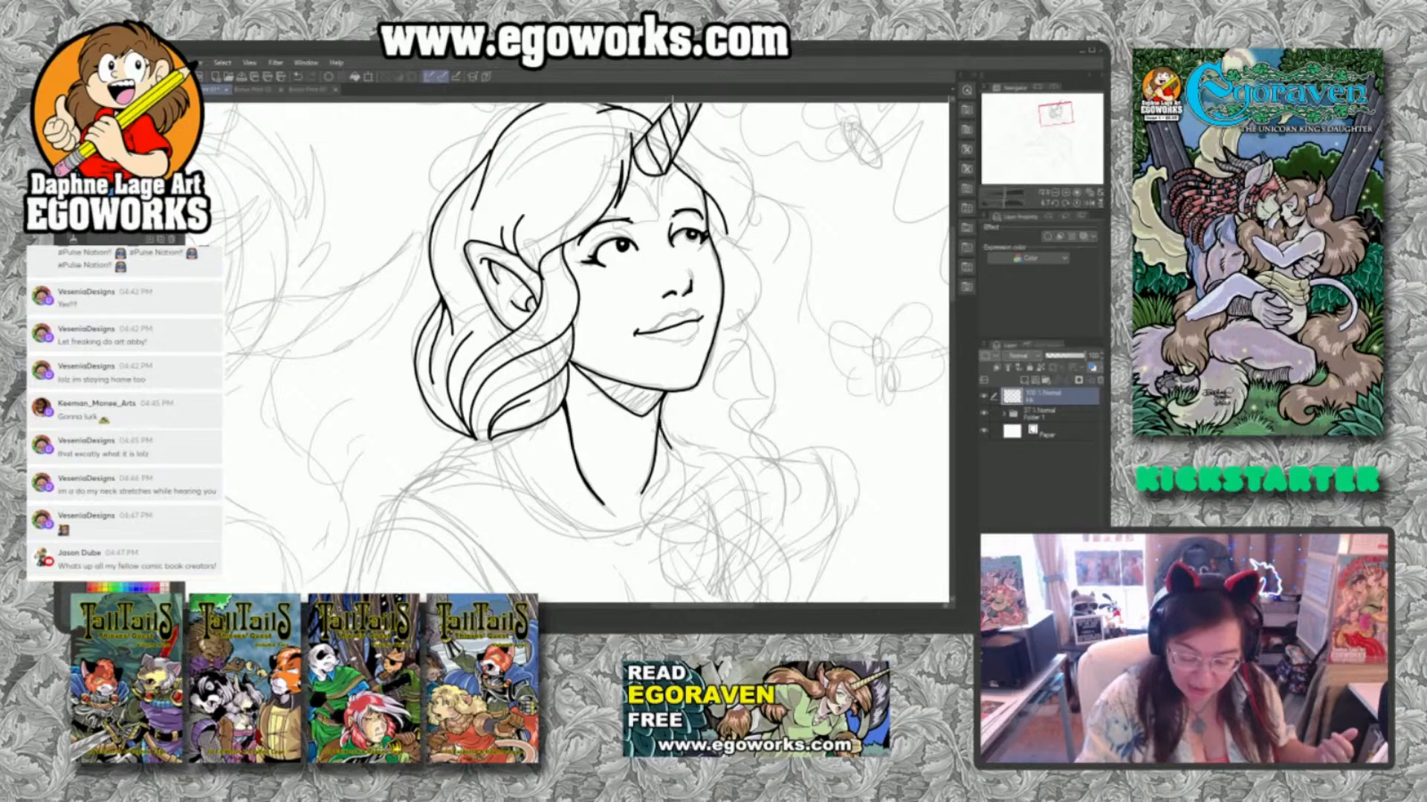
Ink the contours of the woman's upper and lower lips around the mouth line.
mouse_move(801, 504)
mouse_down()
mouse_move(795, 442)
mouse_move(827, 513)
mouse_up()
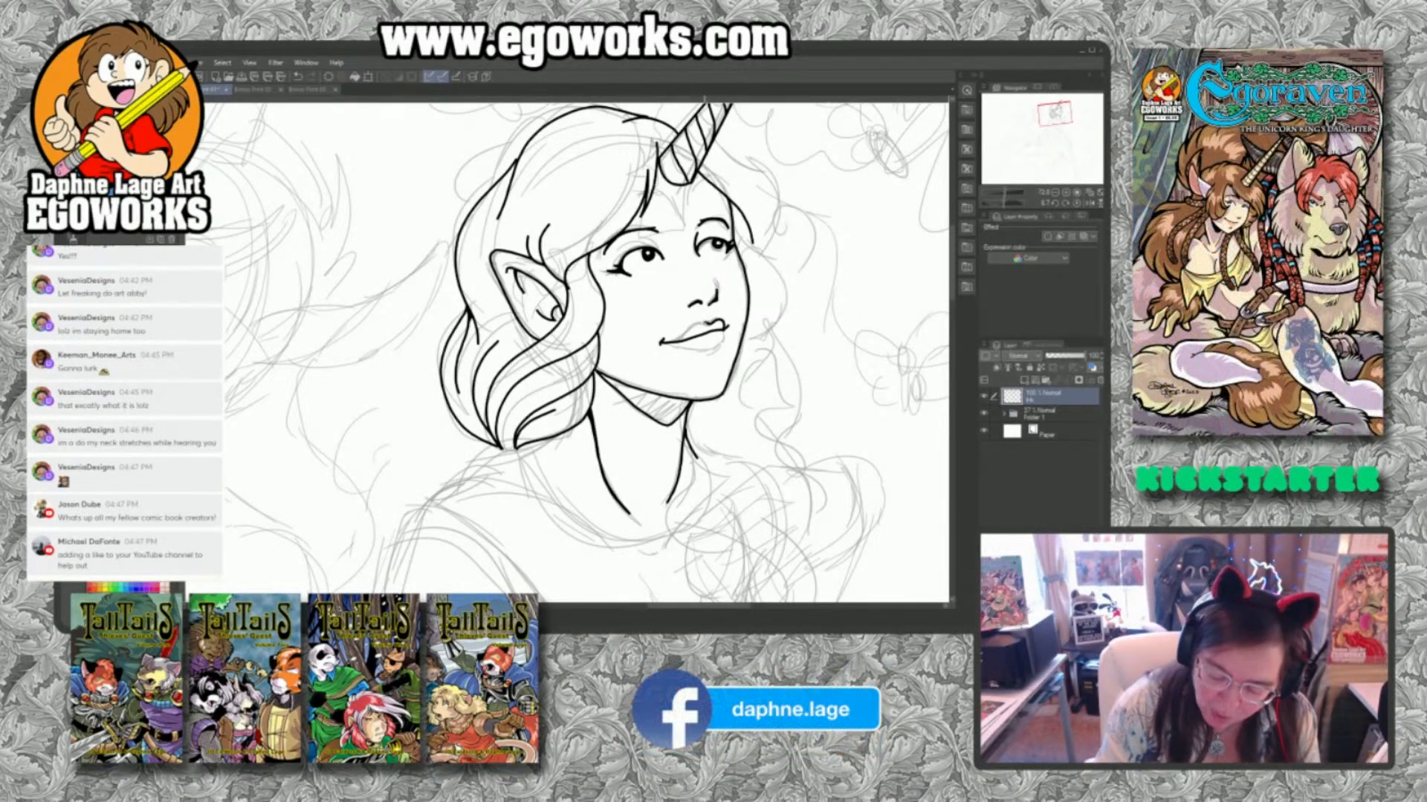
drag(705, 322, 670, 343)
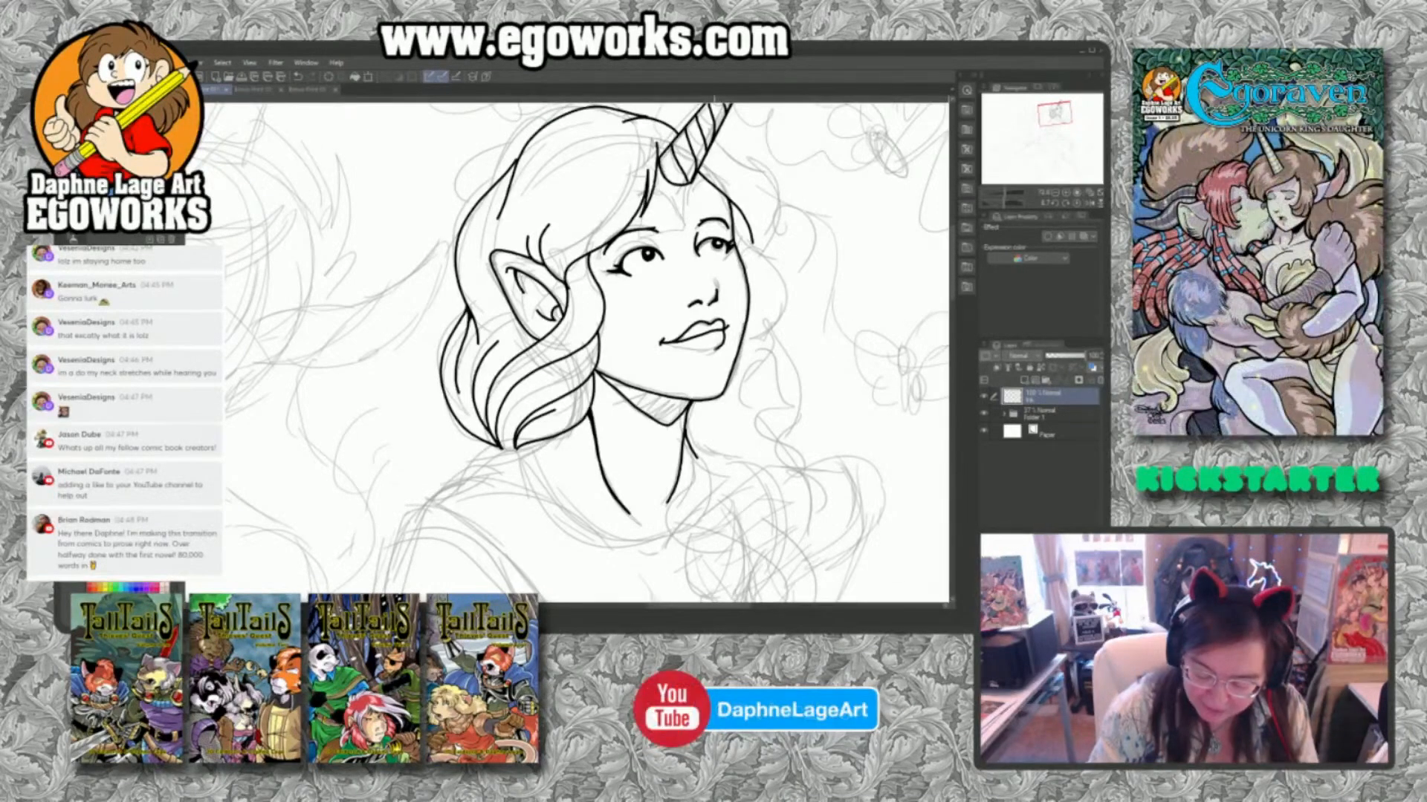
drag(716, 350, 678, 350)
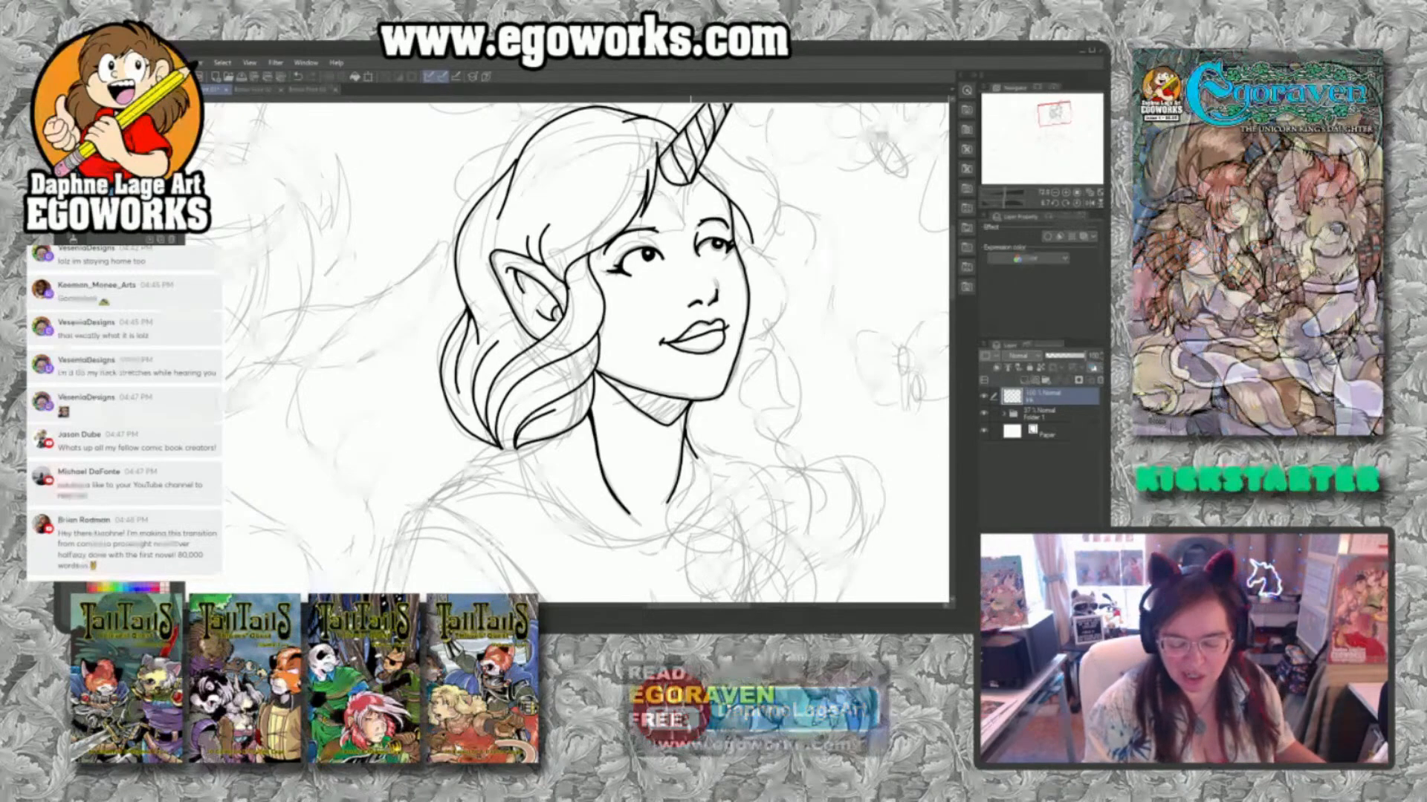
Ink the wavy hair on the far side of the face, from the horn's base down past the cheek to the neck.
drag(822, 394, 750, 437)
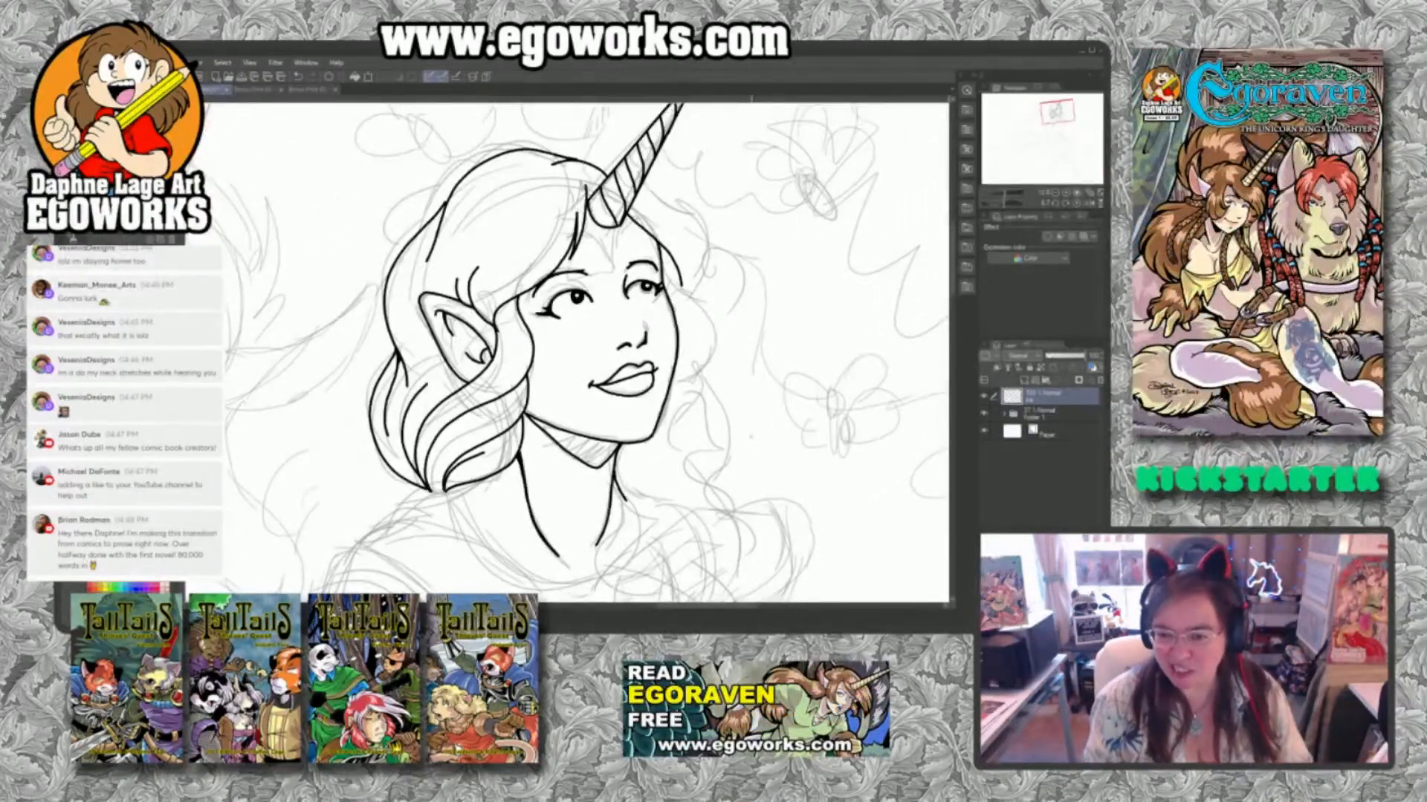
mouse_move(640, 188)
mouse_down()
mouse_move(705, 244)
mouse_move(699, 307)
mouse_up()
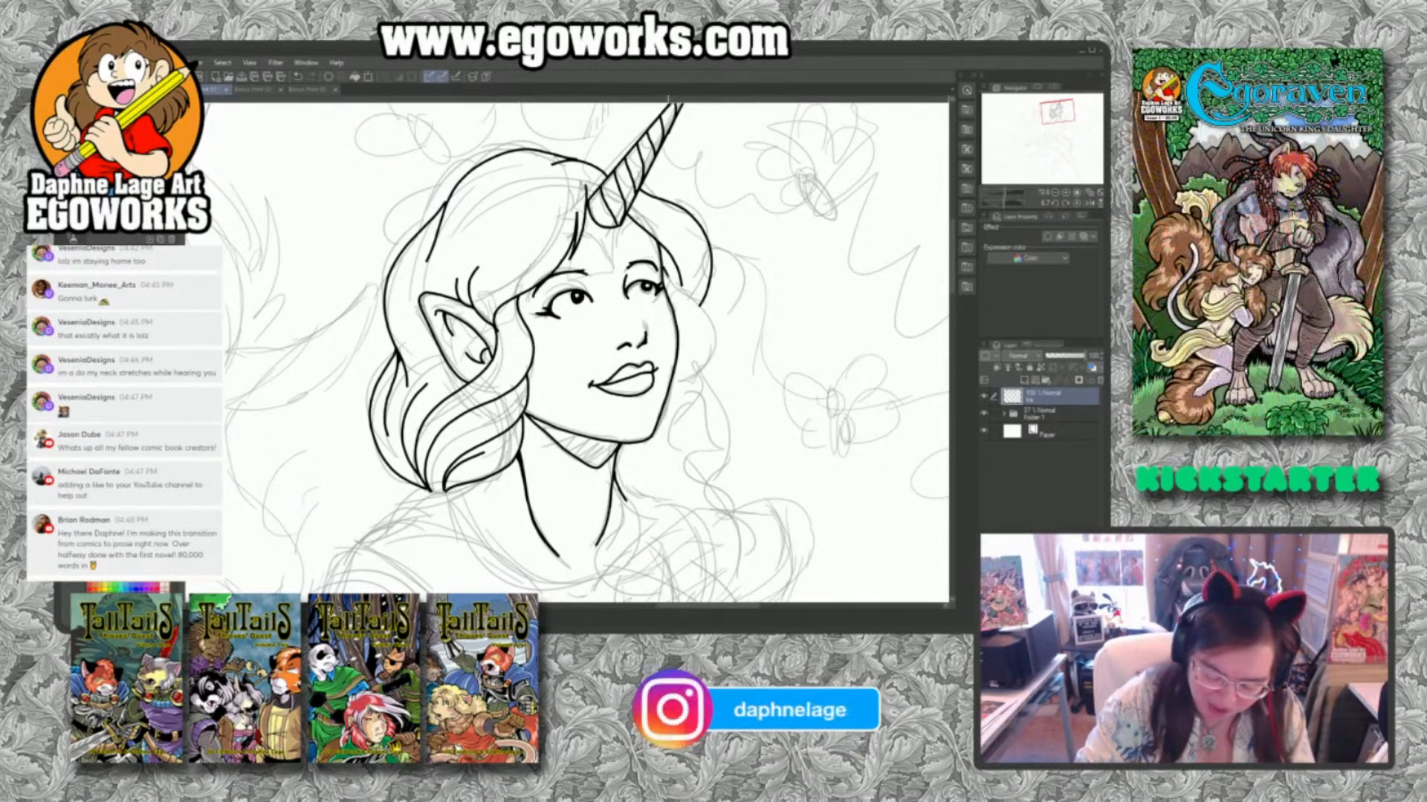
mouse_move(691, 297)
mouse_down()
mouse_move(711, 327)
mouse_move(702, 372)
mouse_move(670, 398)
mouse_move(688, 409)
mouse_move(643, 480)
mouse_move(656, 512)
mouse_move(626, 493)
mouse_move(634, 452)
mouse_up()
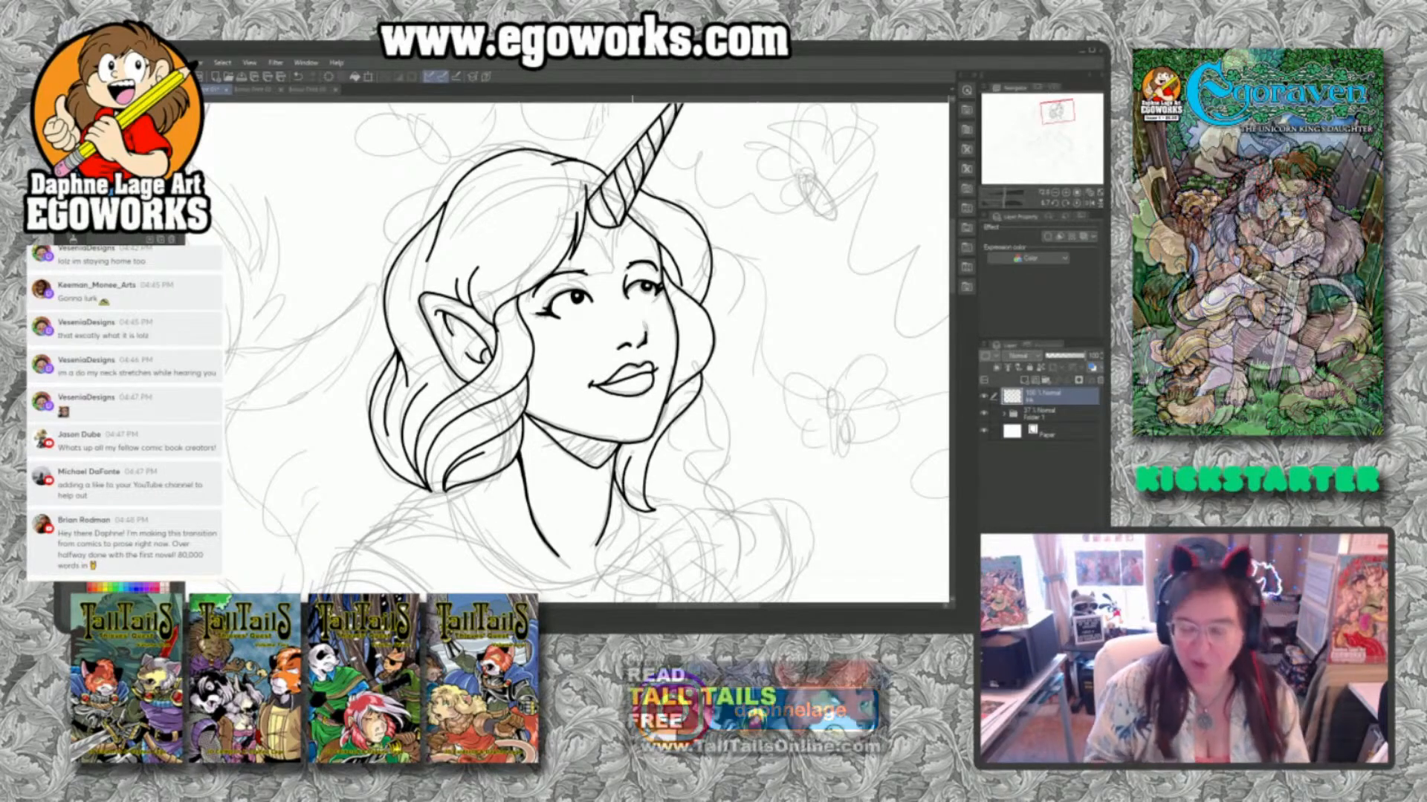
scroll(783, 456, down, 3)
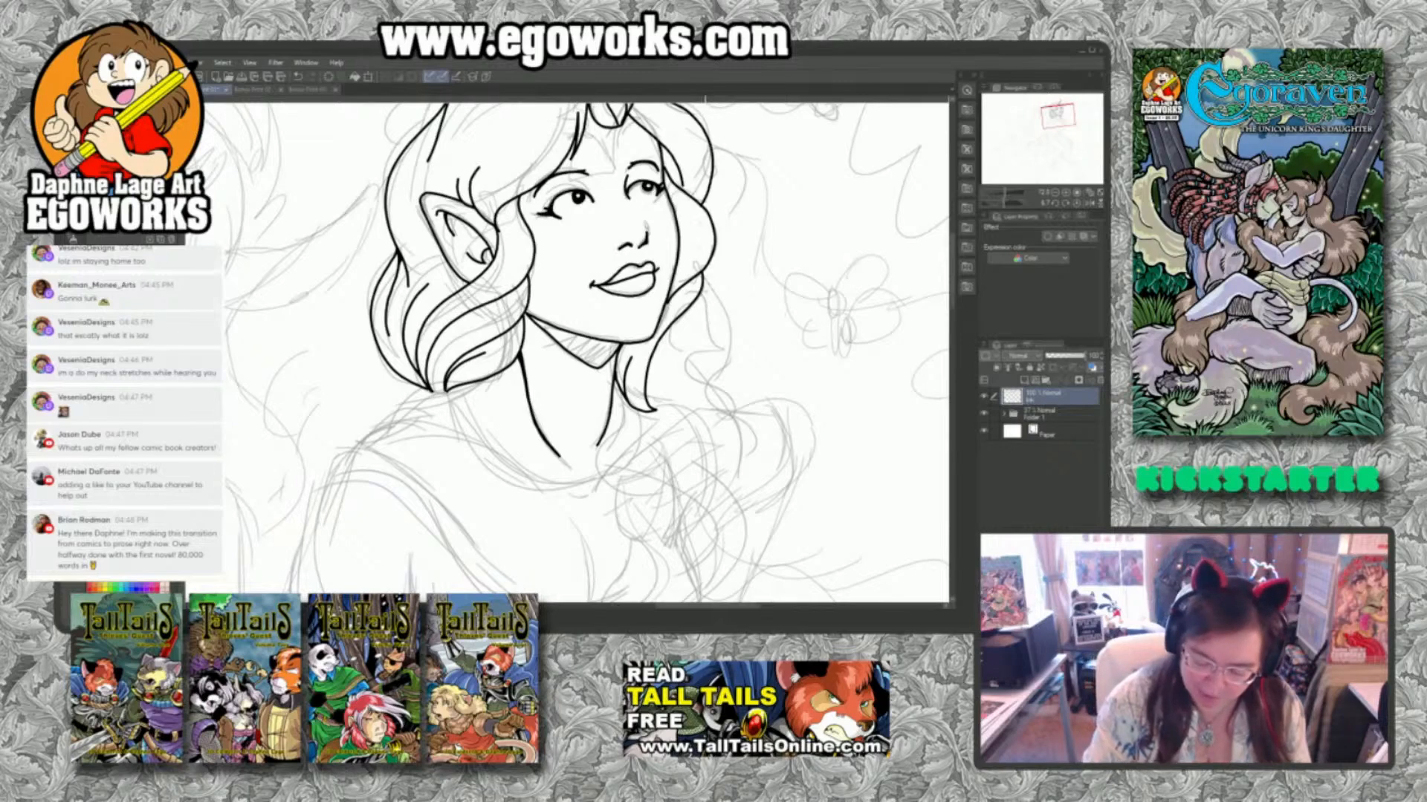
Ink the overlapping twisted segments of the far-side hair lock, tapering it down toward the chest.
mouse_move(702, 290)
mouse_down()
mouse_move(721, 312)
mouse_move(706, 356)
mouse_move(660, 415)
mouse_move(673, 347)
mouse_up()
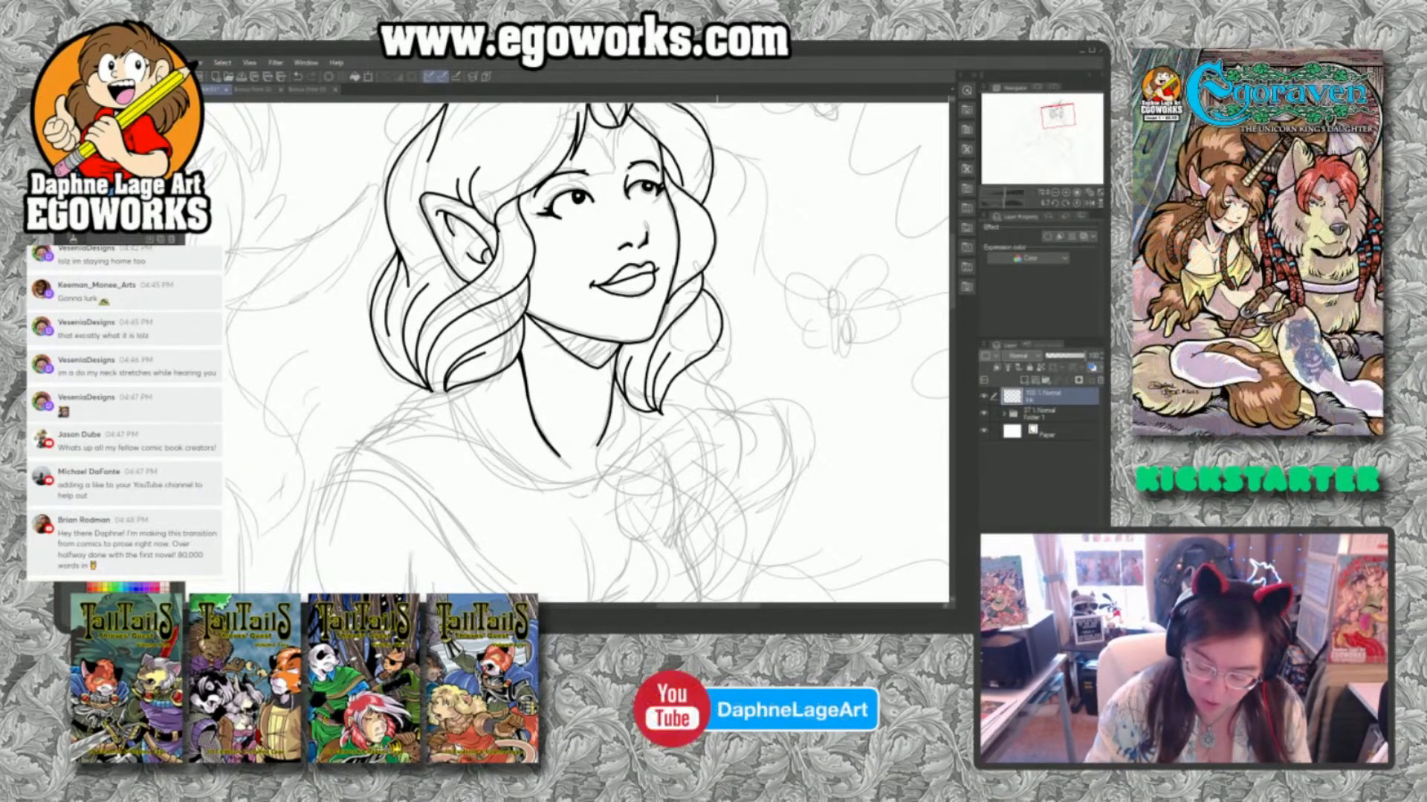
mouse_move(717, 383)
mouse_down()
mouse_move(665, 451)
mouse_move(663, 409)
mouse_move(684, 386)
mouse_up()
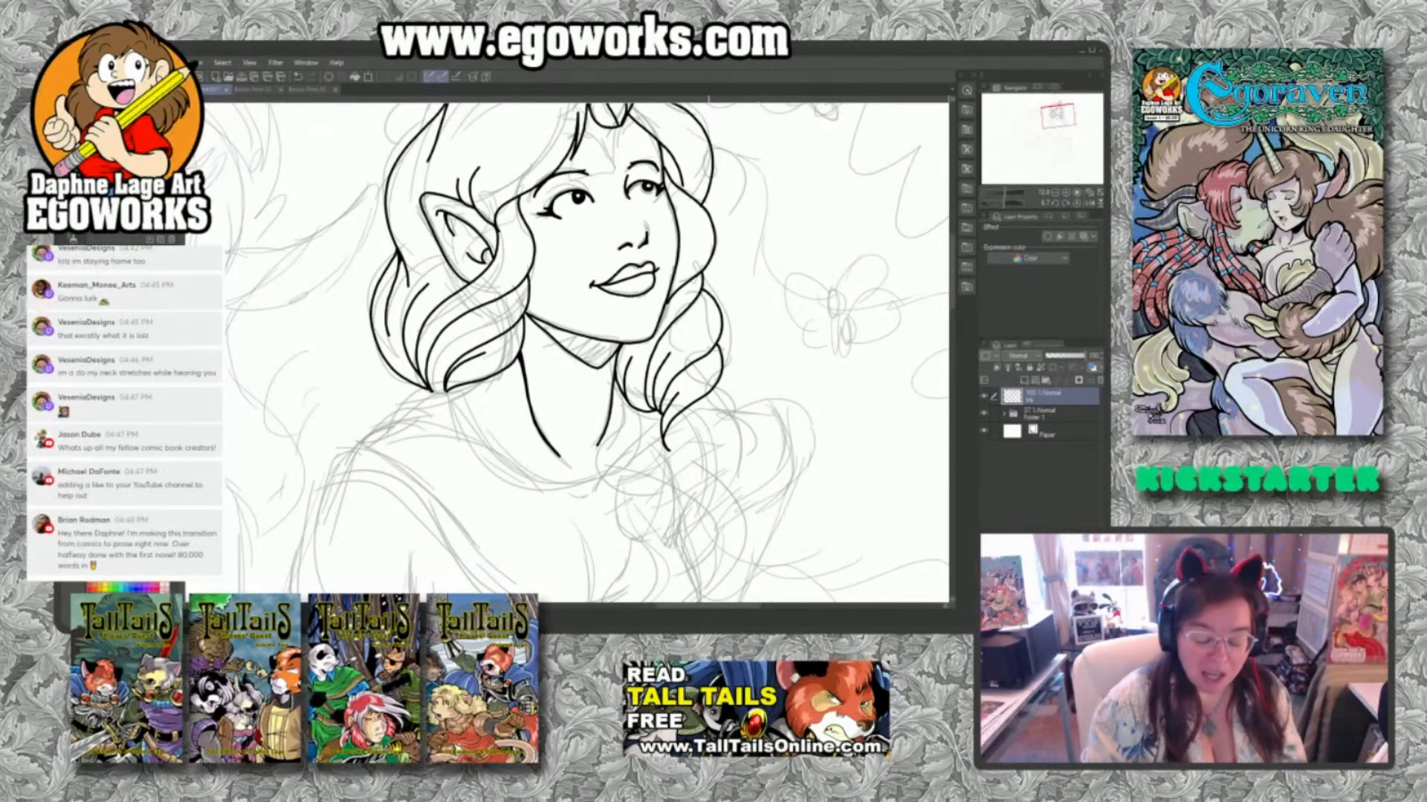
mouse_move(719, 373)
mouse_down()
mouse_move(728, 415)
mouse_move(676, 483)
mouse_move(668, 452)
mouse_up()
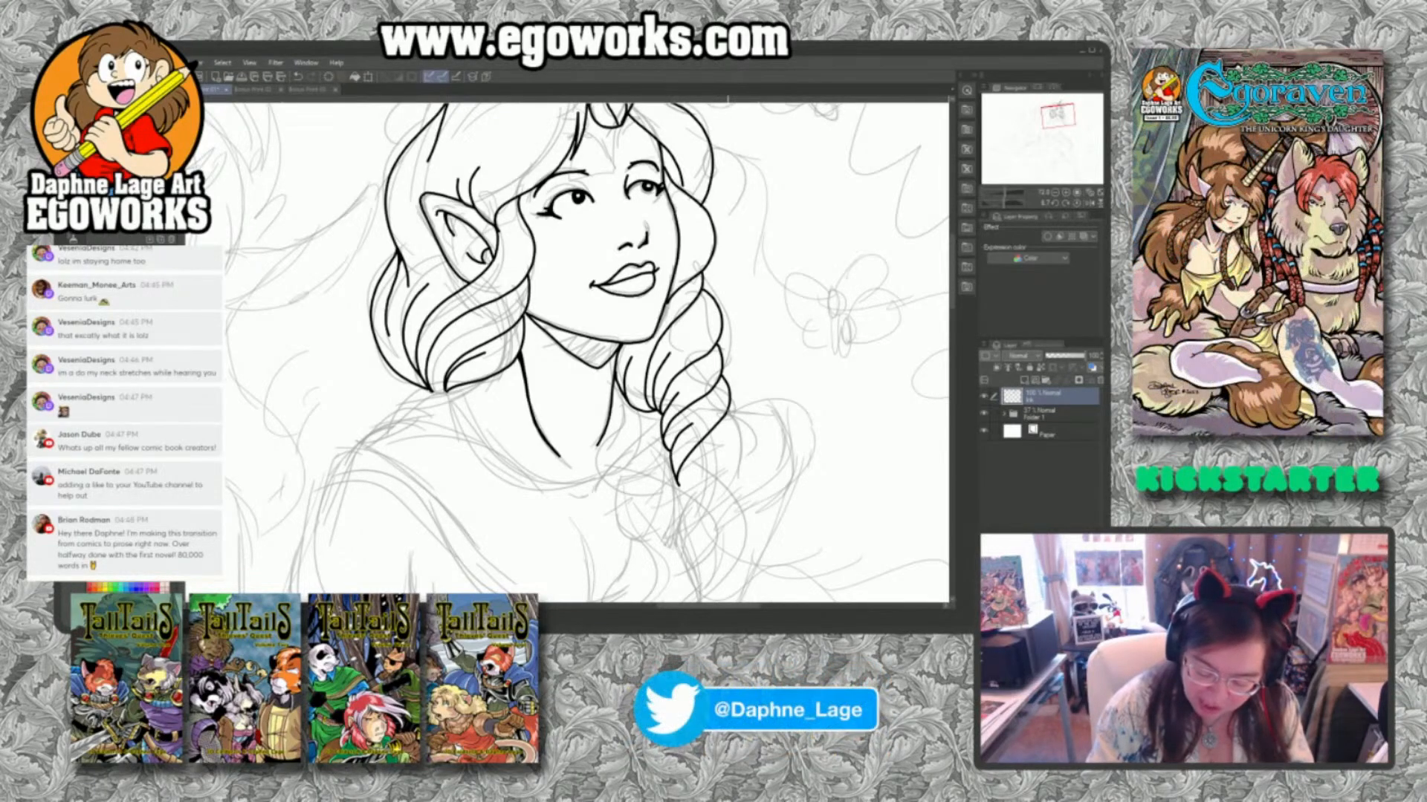
mouse_move(726, 407)
mouse_down()
mouse_move(743, 453)
mouse_move(695, 538)
mouse_move(686, 474)
mouse_move(708, 449)
mouse_up()
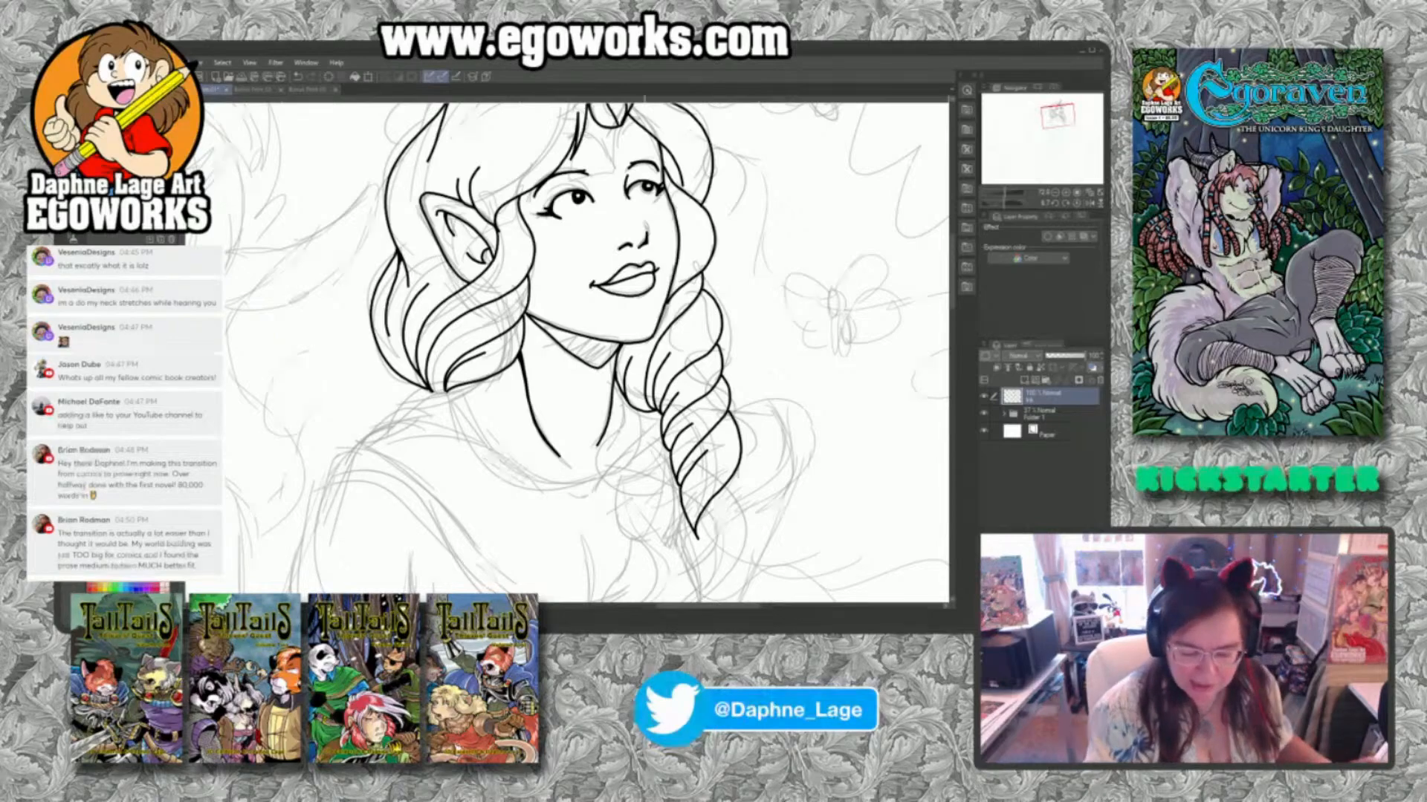
Check the two finished unicorn drawings for reference, and ink the end of the twisted lock with its wrapped tie.
mouse_move(640, 480)
mouse_down()
mouse_move(659, 569)
mouse_move(805, 443)
mouse_move(831, 358)
mouse_up()
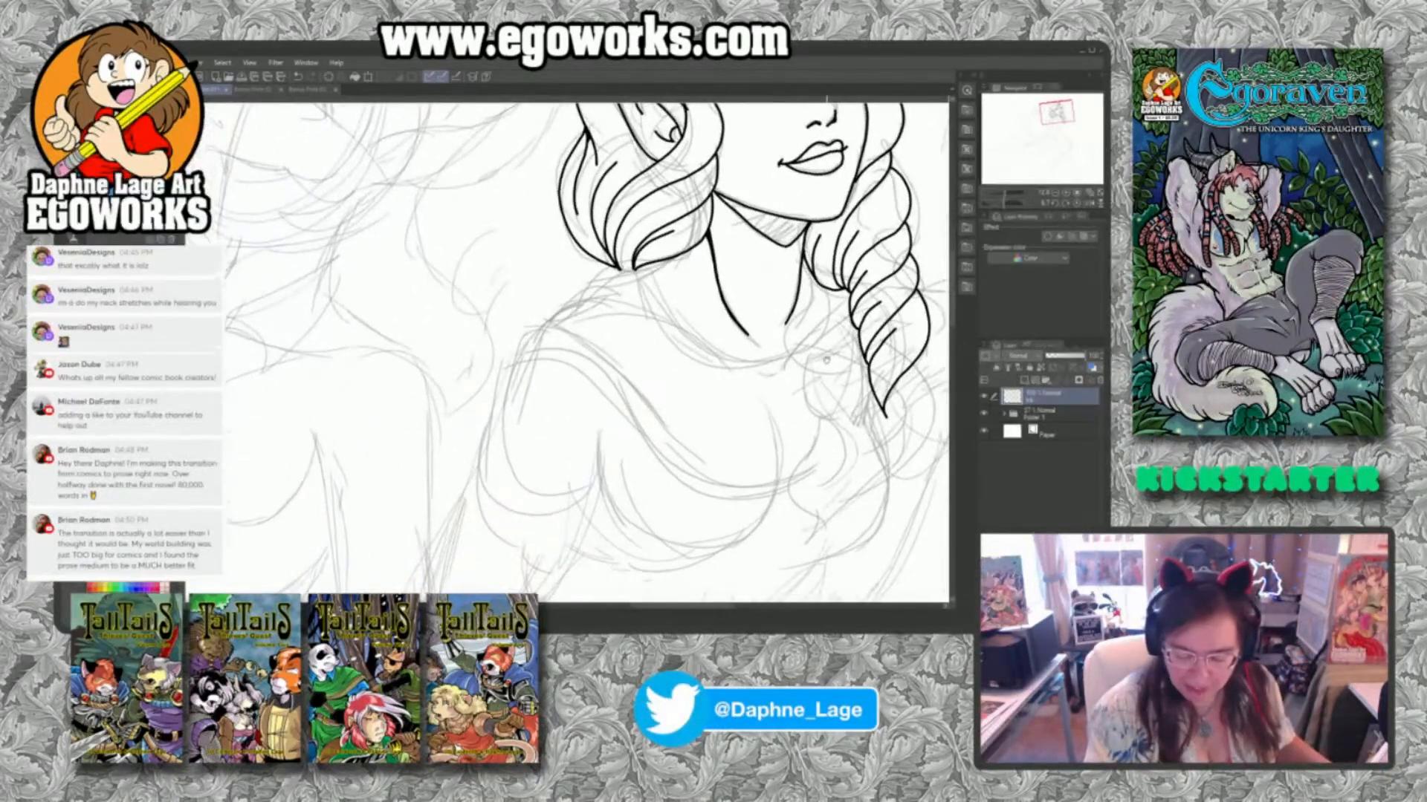
click(313, 90)
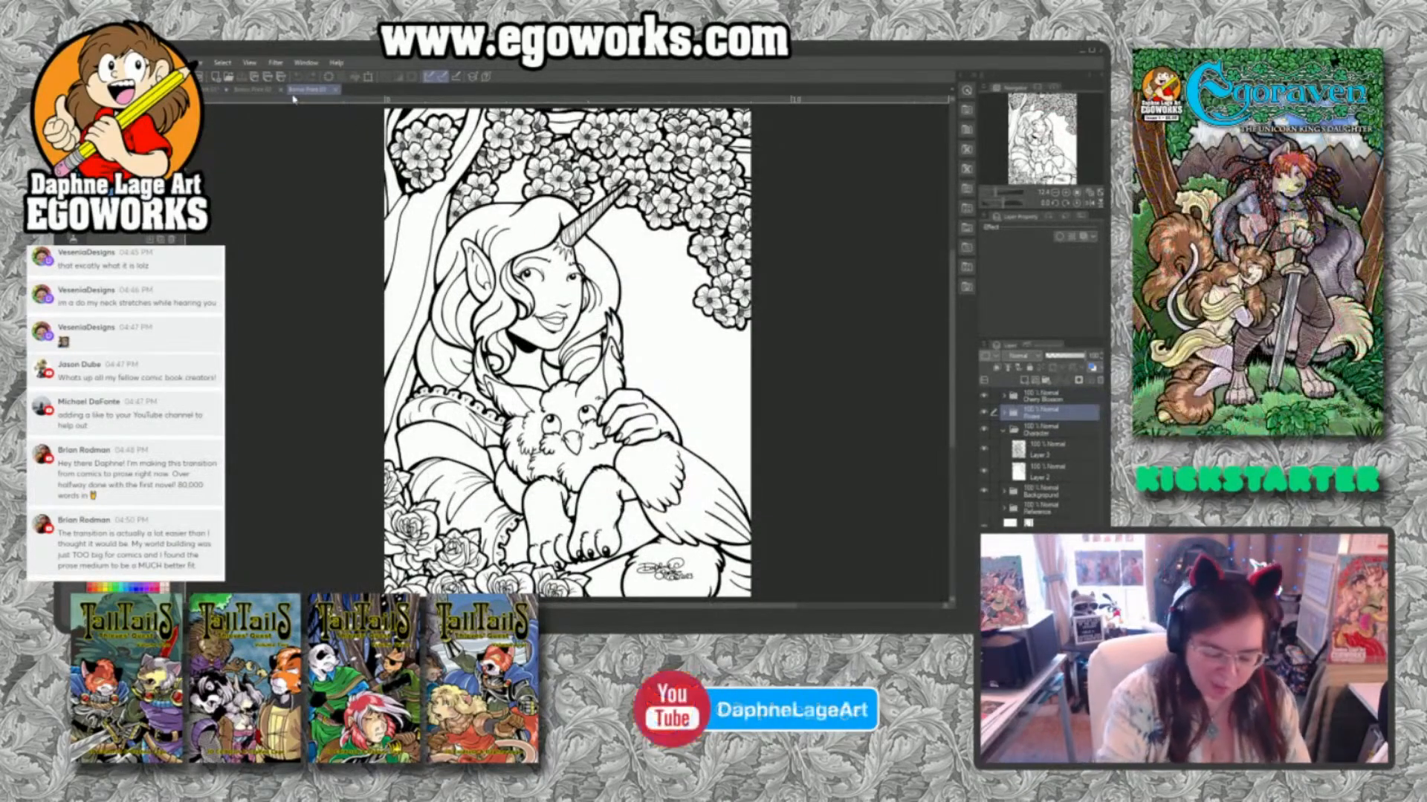
click(251, 91)
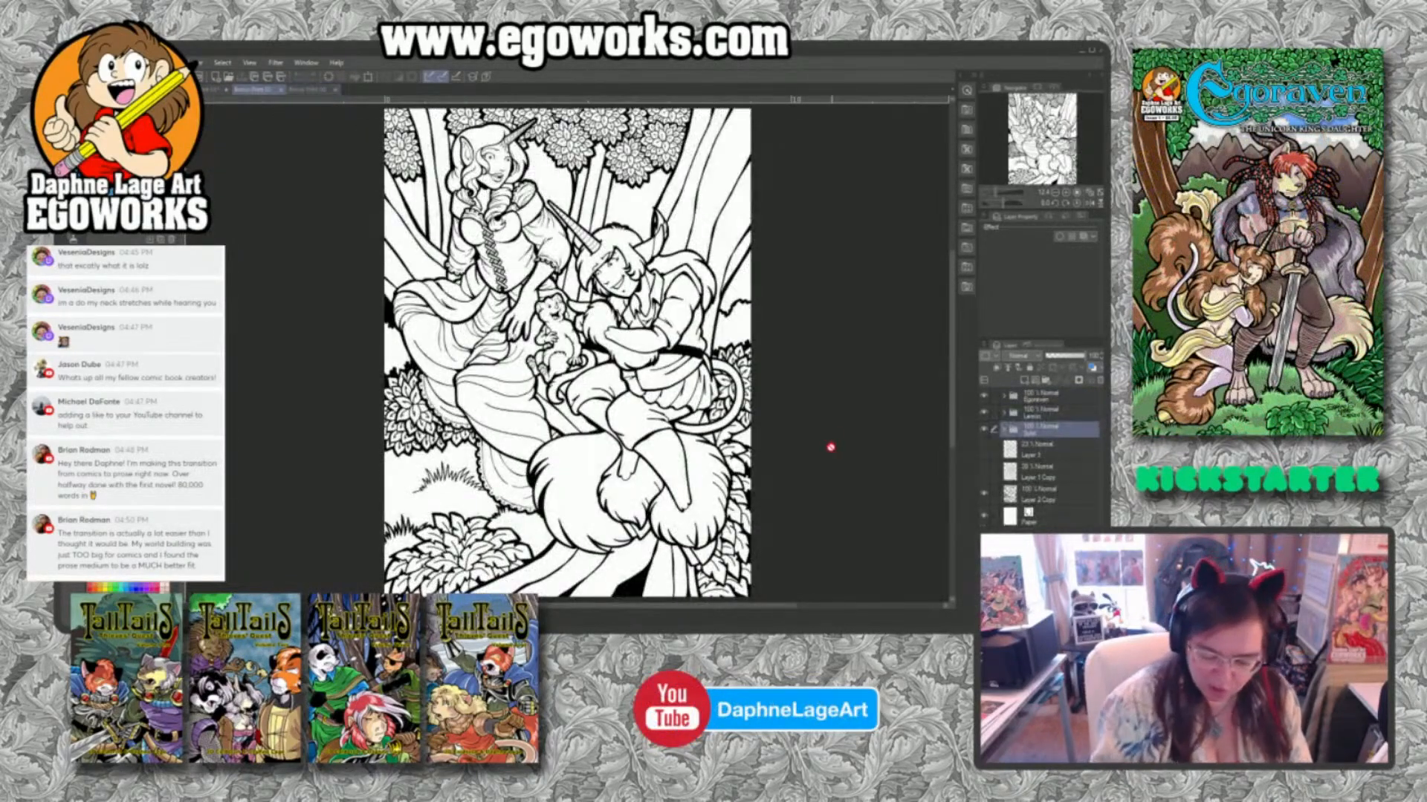
click(217, 92)
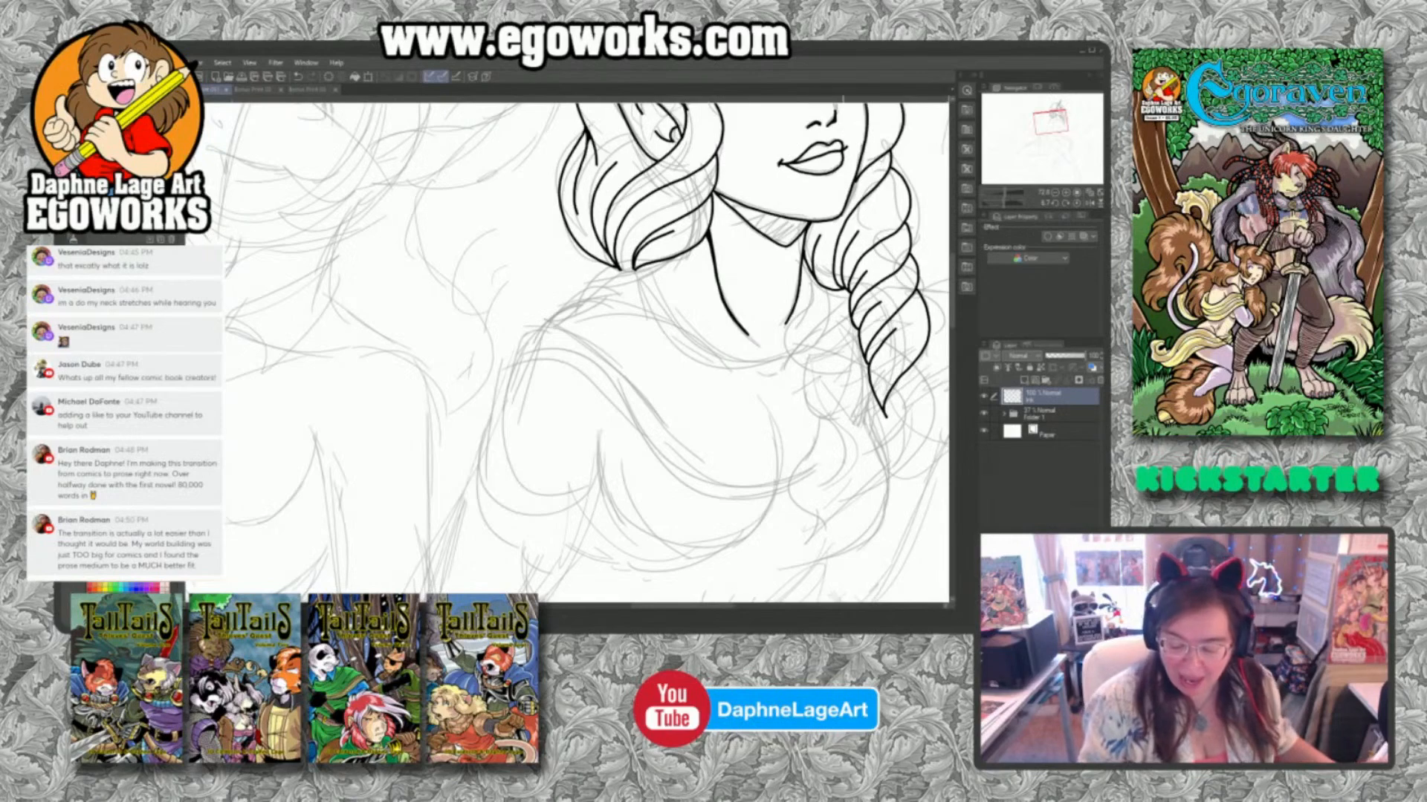
drag(837, 480, 715, 360)
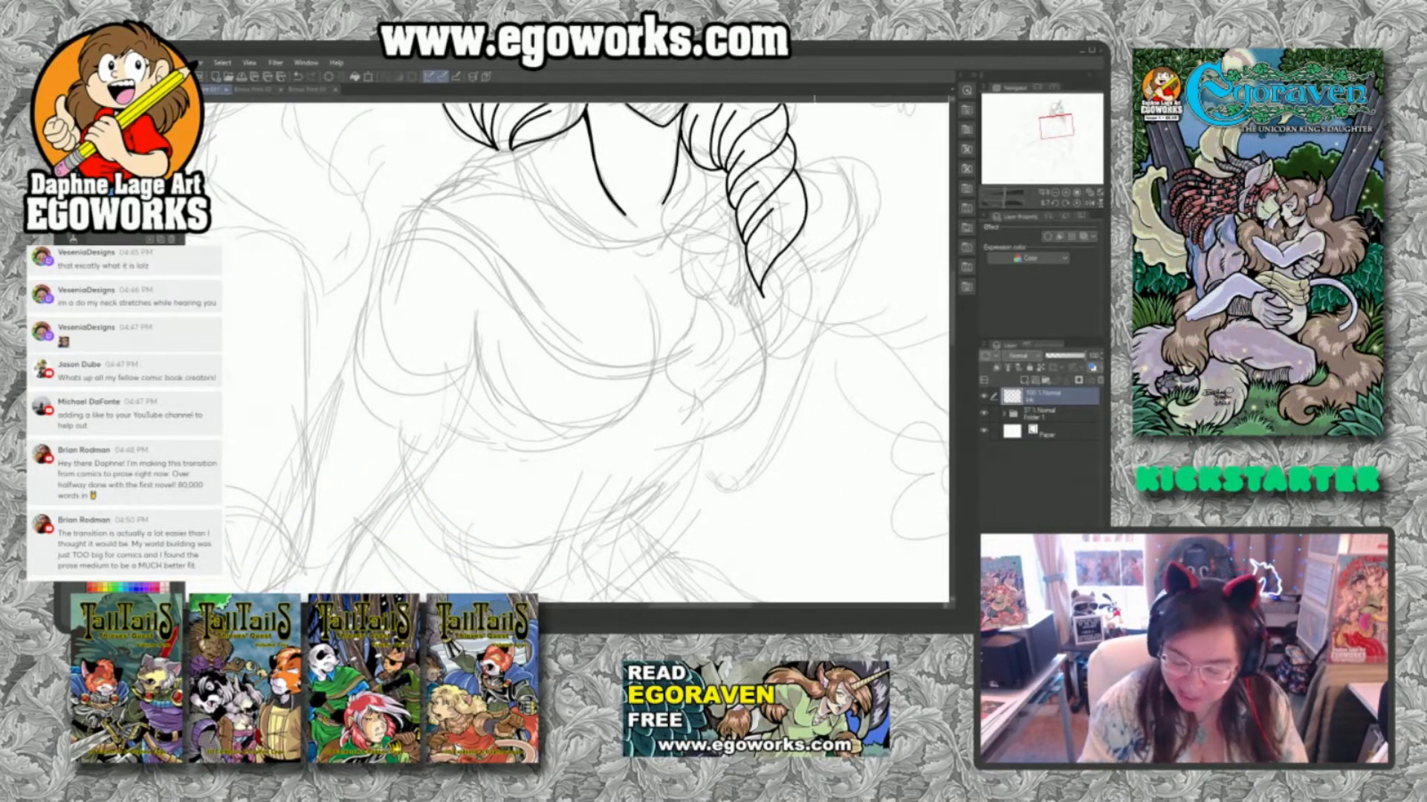
mouse_move(804, 228)
mouse_down()
mouse_move(824, 305)
mouse_move(776, 355)
mouse_up()
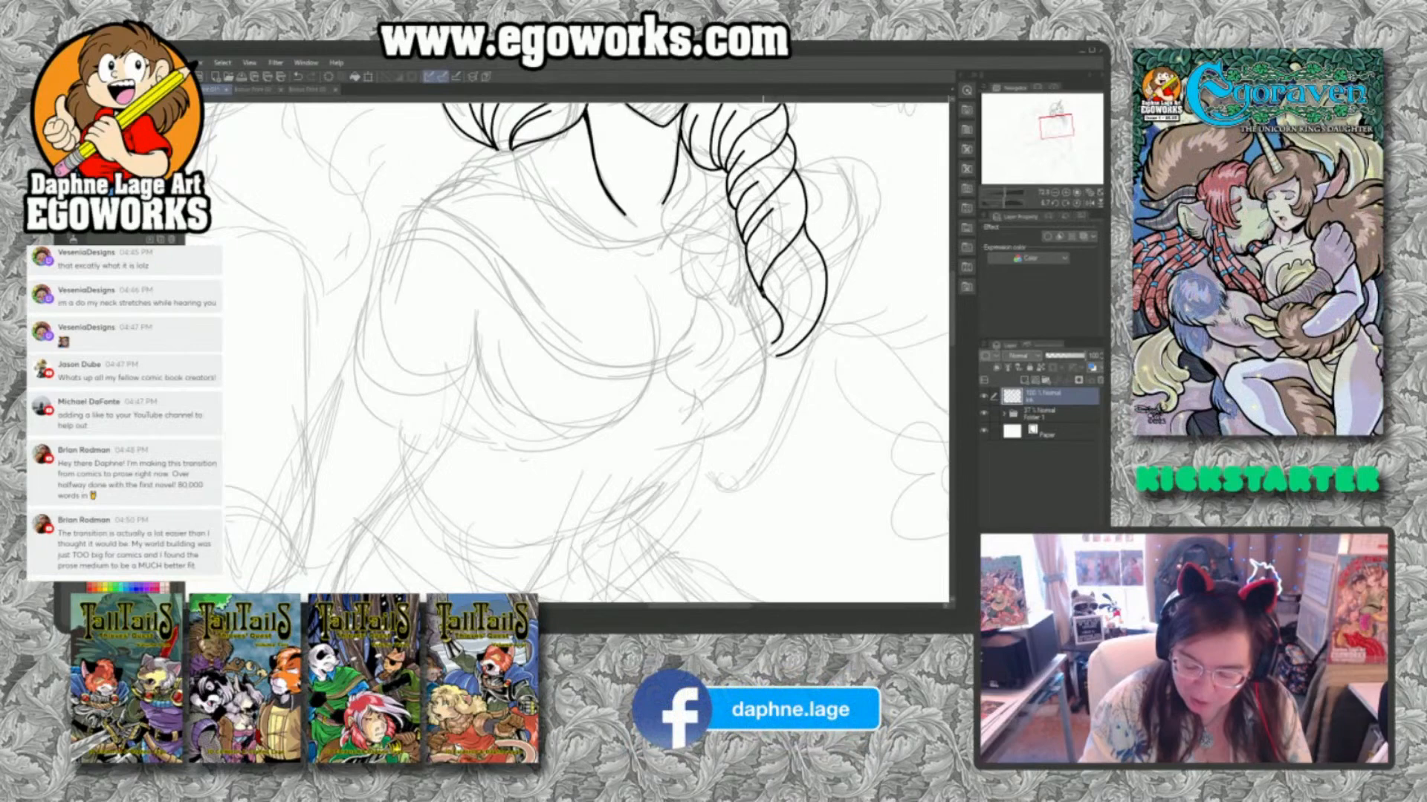
mouse_move(764, 295)
mouse_down()
mouse_move(752, 305)
mouse_move(752, 287)
mouse_move(751, 327)
mouse_move(767, 328)
mouse_move(736, 342)
mouse_move(774, 359)
mouse_move(792, 361)
mouse_move(822, 314)
mouse_up()
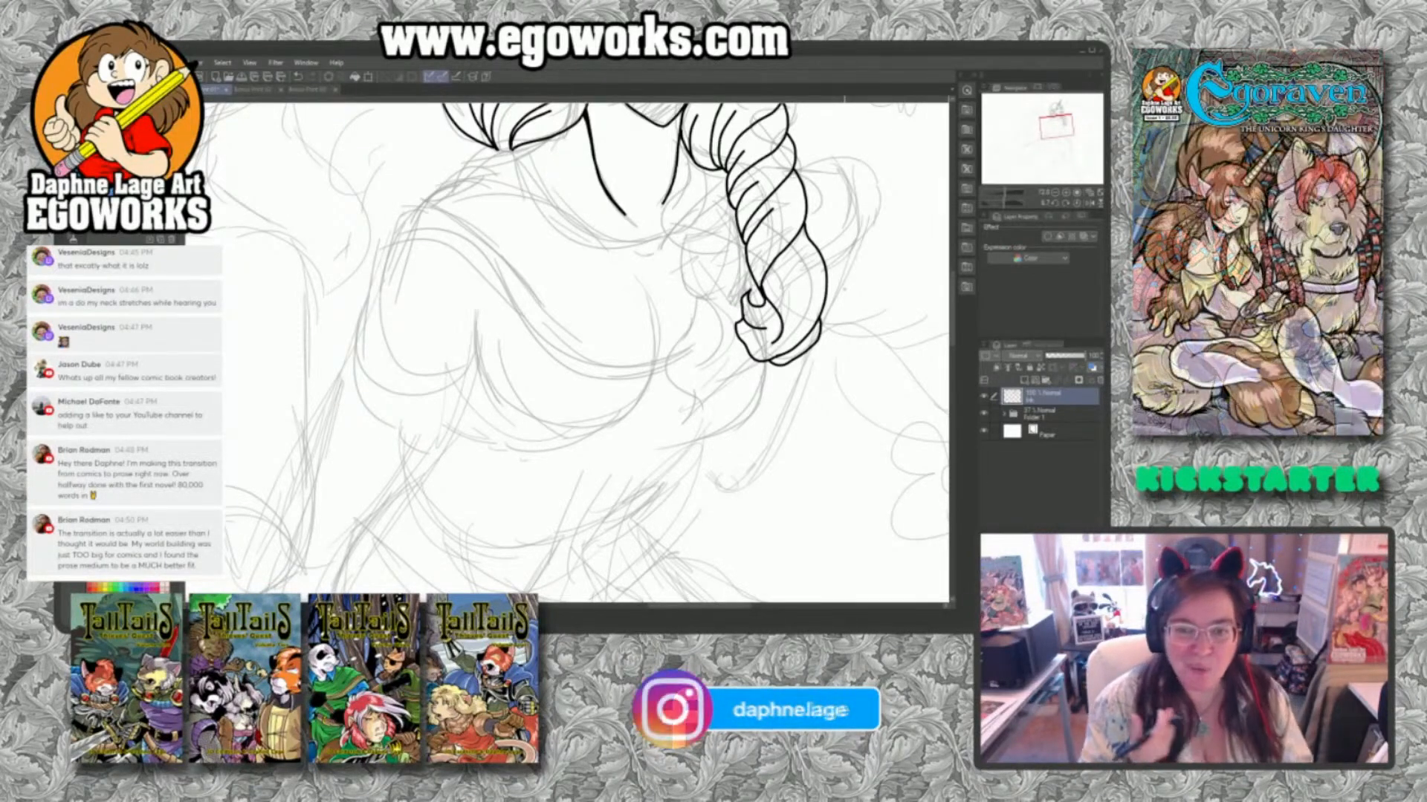
Ink the upper lashes, outer corners and irises of both eyes on the second figure's face.
mouse_move(659, 293)
mouse_down()
mouse_move(743, 477)
mouse_move(765, 484)
mouse_up()
drag(497, 372, 819, 416)
drag(673, 310, 703, 376)
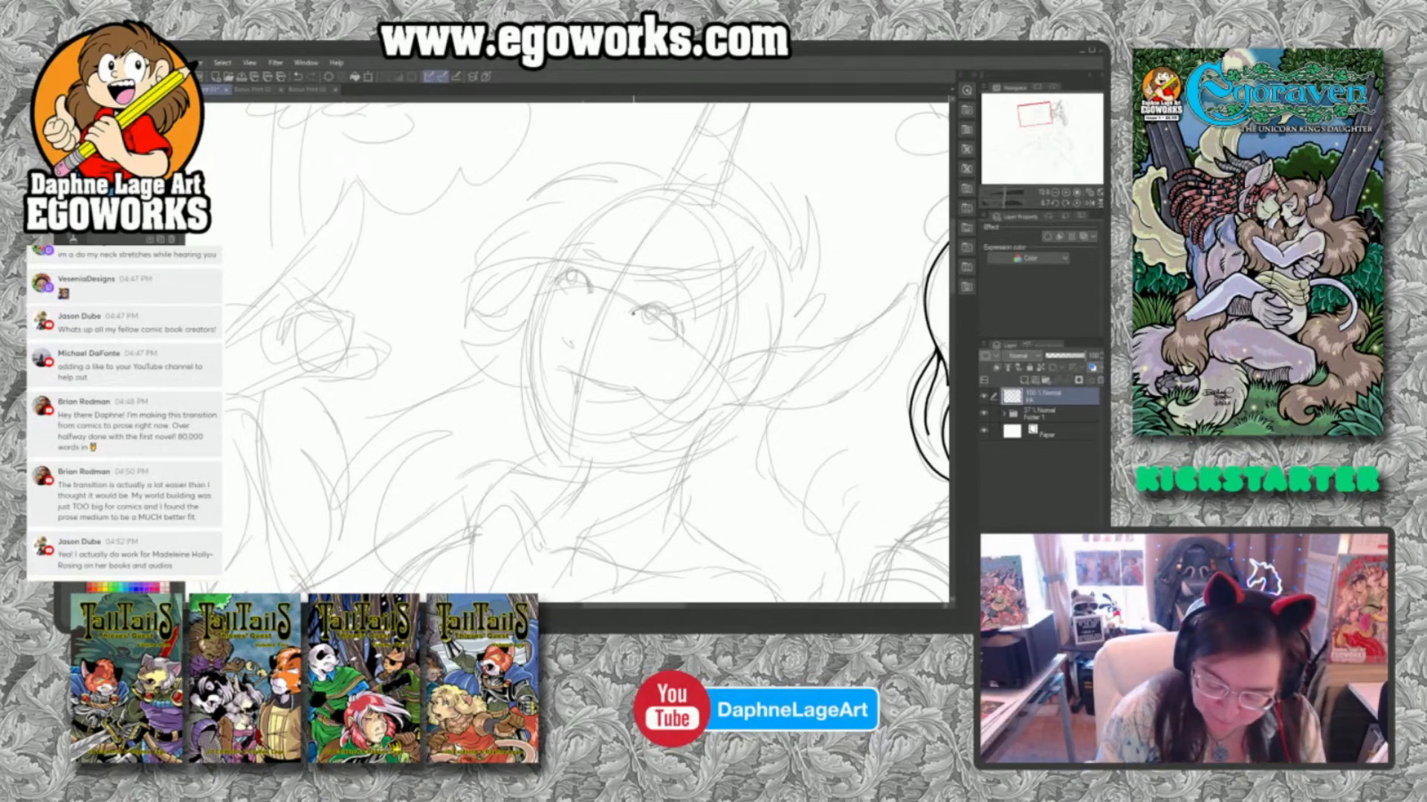
mouse_move(633, 312)
mouse_down()
mouse_move(649, 307)
mouse_move(672, 320)
mouse_move(658, 340)
mouse_move(641, 306)
mouse_move(684, 341)
mouse_up()
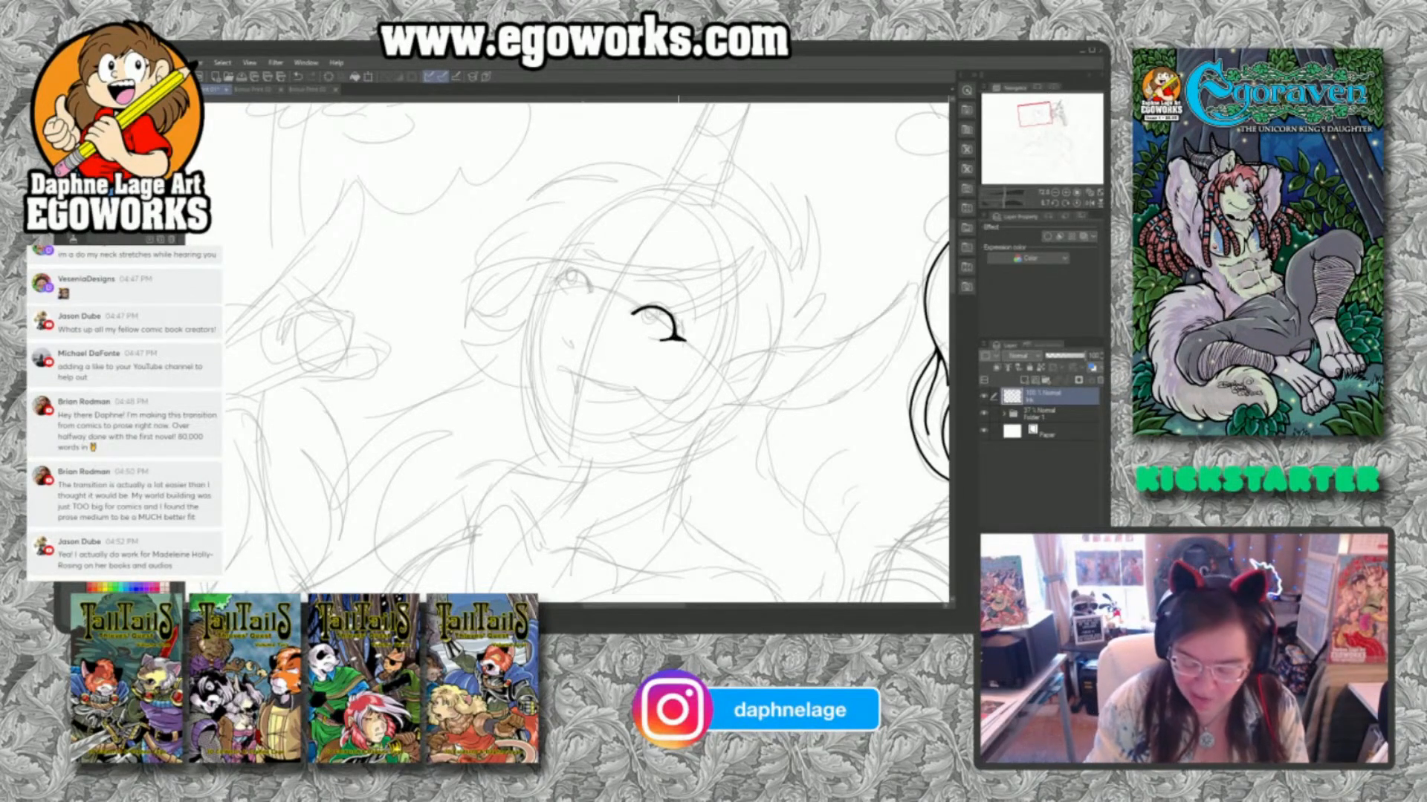
mouse_move(646, 308)
mouse_down()
mouse_move(660, 318)
mouse_move(660, 307)
mouse_up()
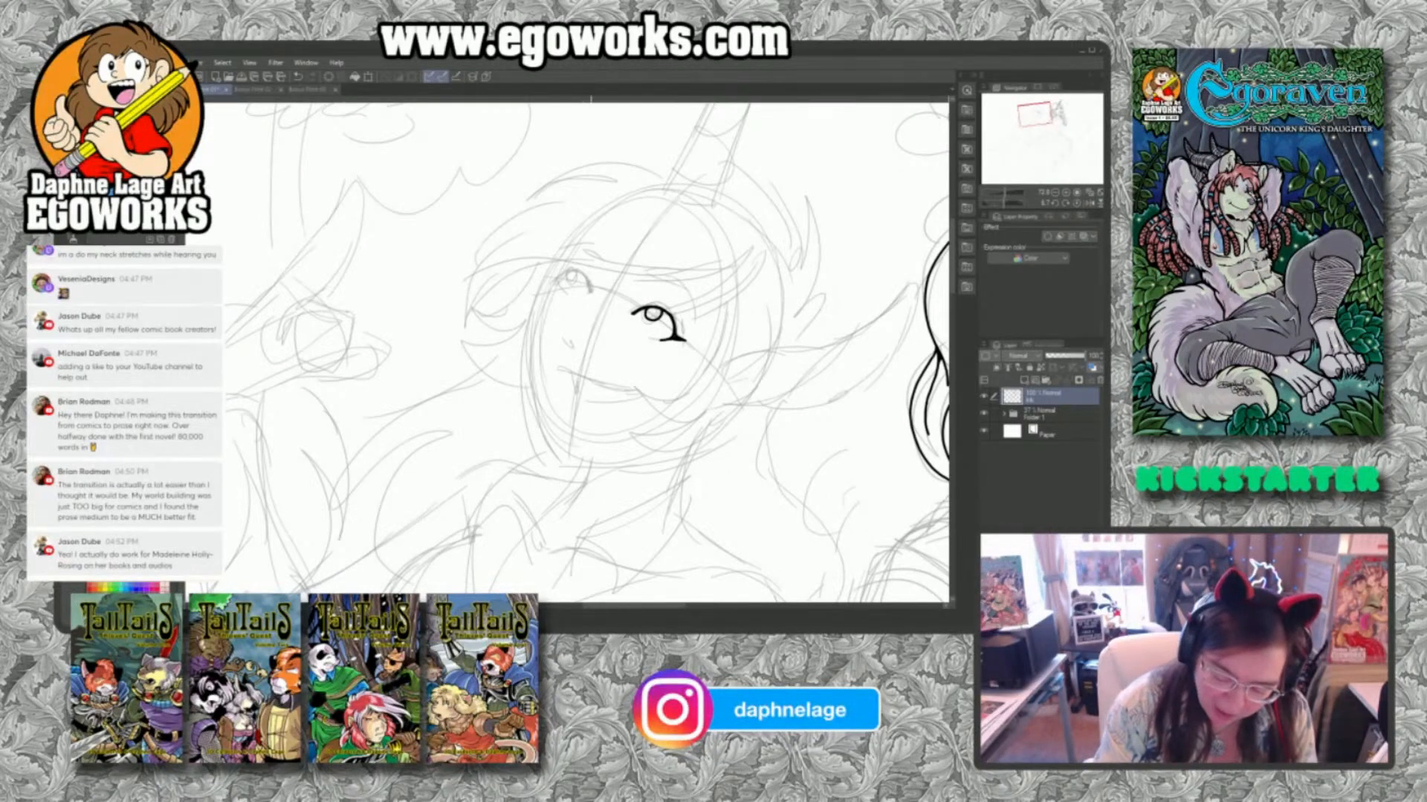
mouse_move(562, 277)
mouse_down()
mouse_move(591, 292)
mouse_move(552, 280)
mouse_move(586, 277)
mouse_move(571, 270)
mouse_up()
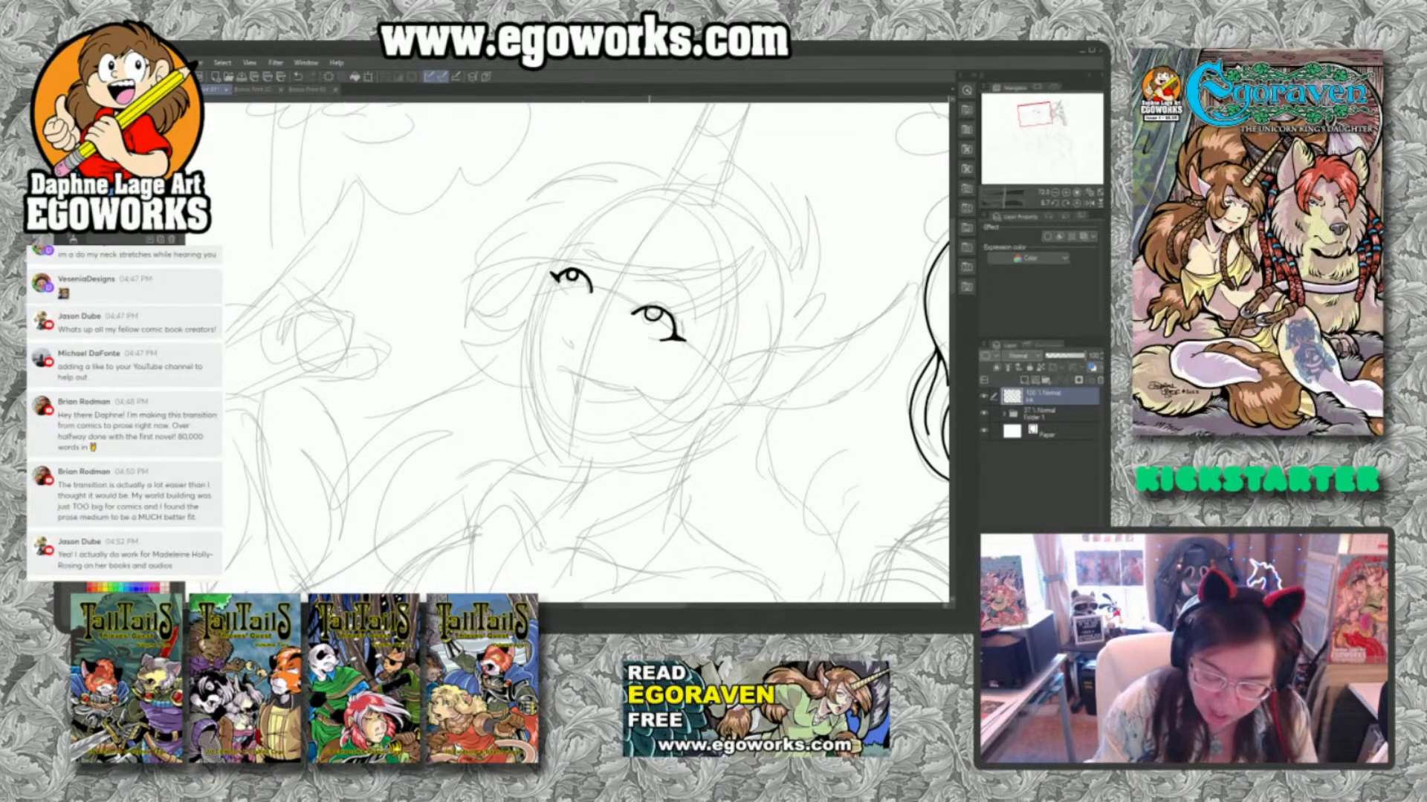
Fill the pupils of the second figure's eyes, undoing and redrawing the one in the smaller, far eye.
drag(649, 308, 648, 318)
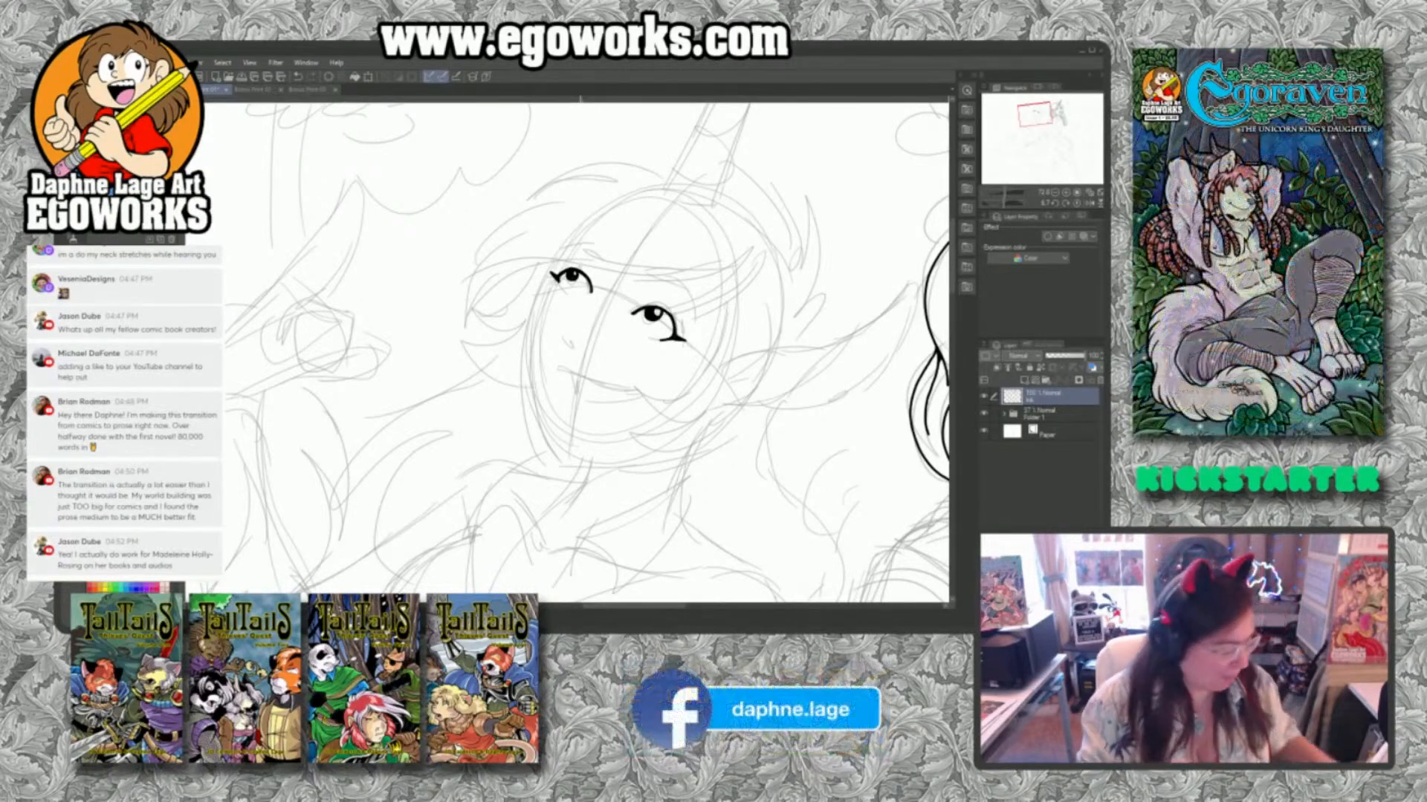
key(ctrl+z)
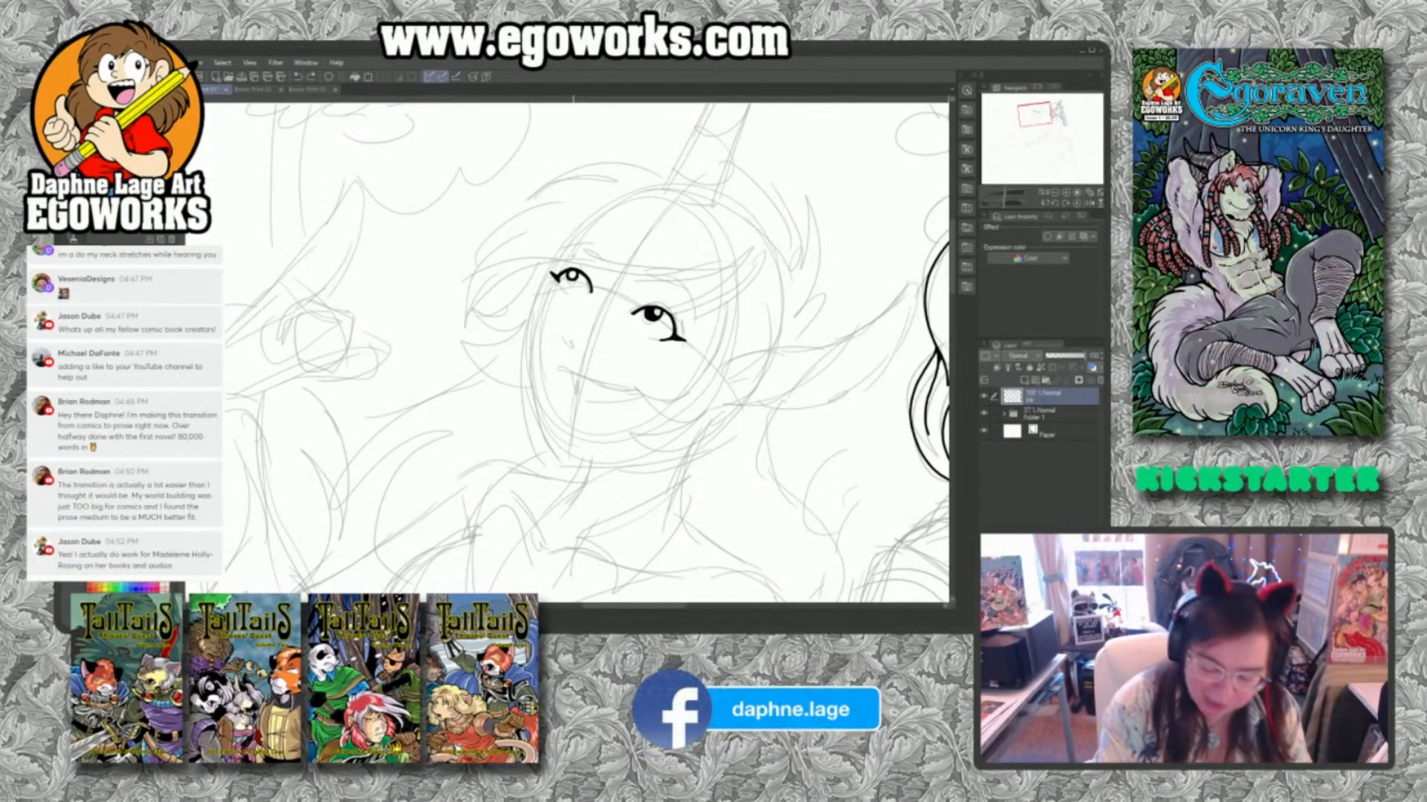
drag(567, 272, 575, 275)
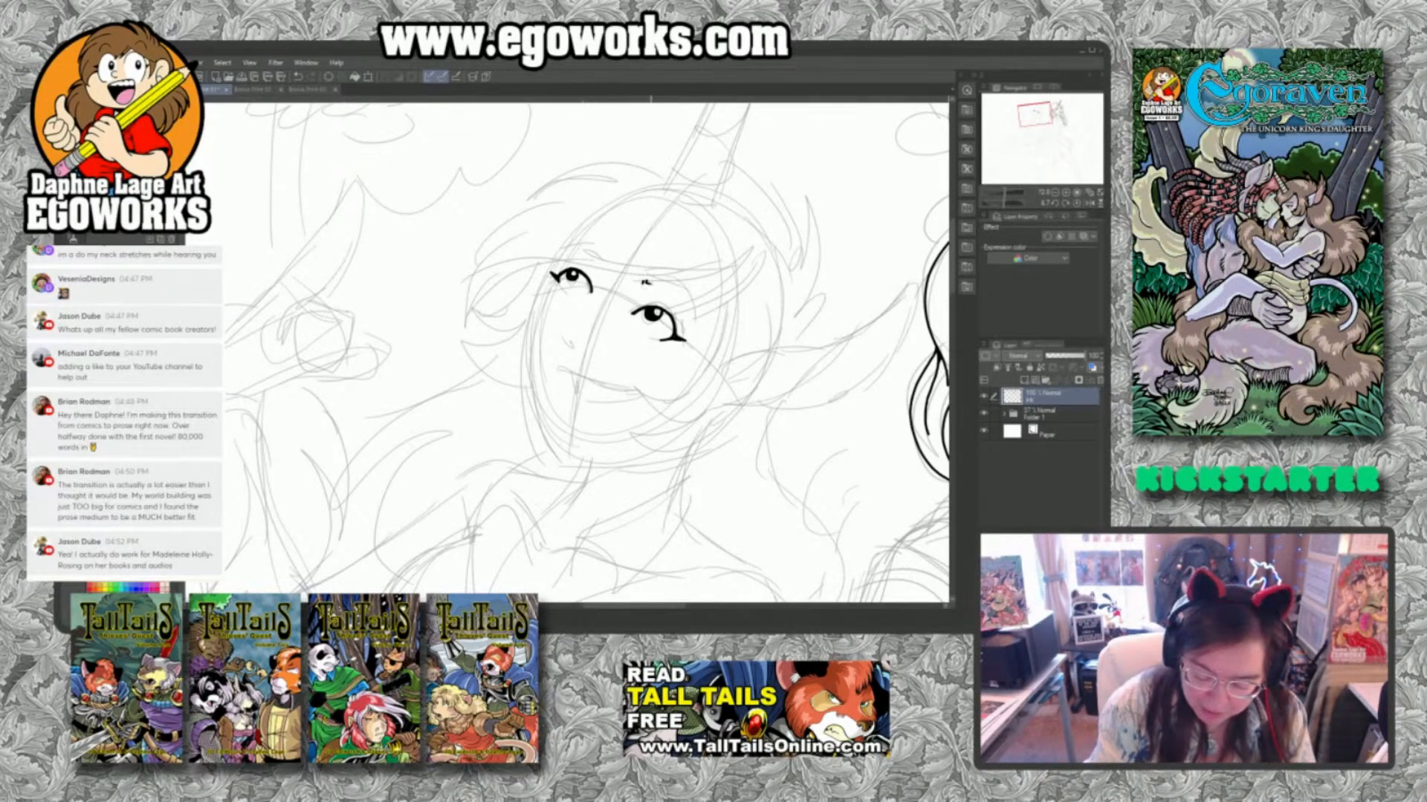
Ink the curved brow lines above both eyes on the second figure's face, starting with the larger, near eye.
mouse_move(643, 281)
mouse_down()
mouse_move(675, 295)
mouse_move(685, 327)
mouse_up()
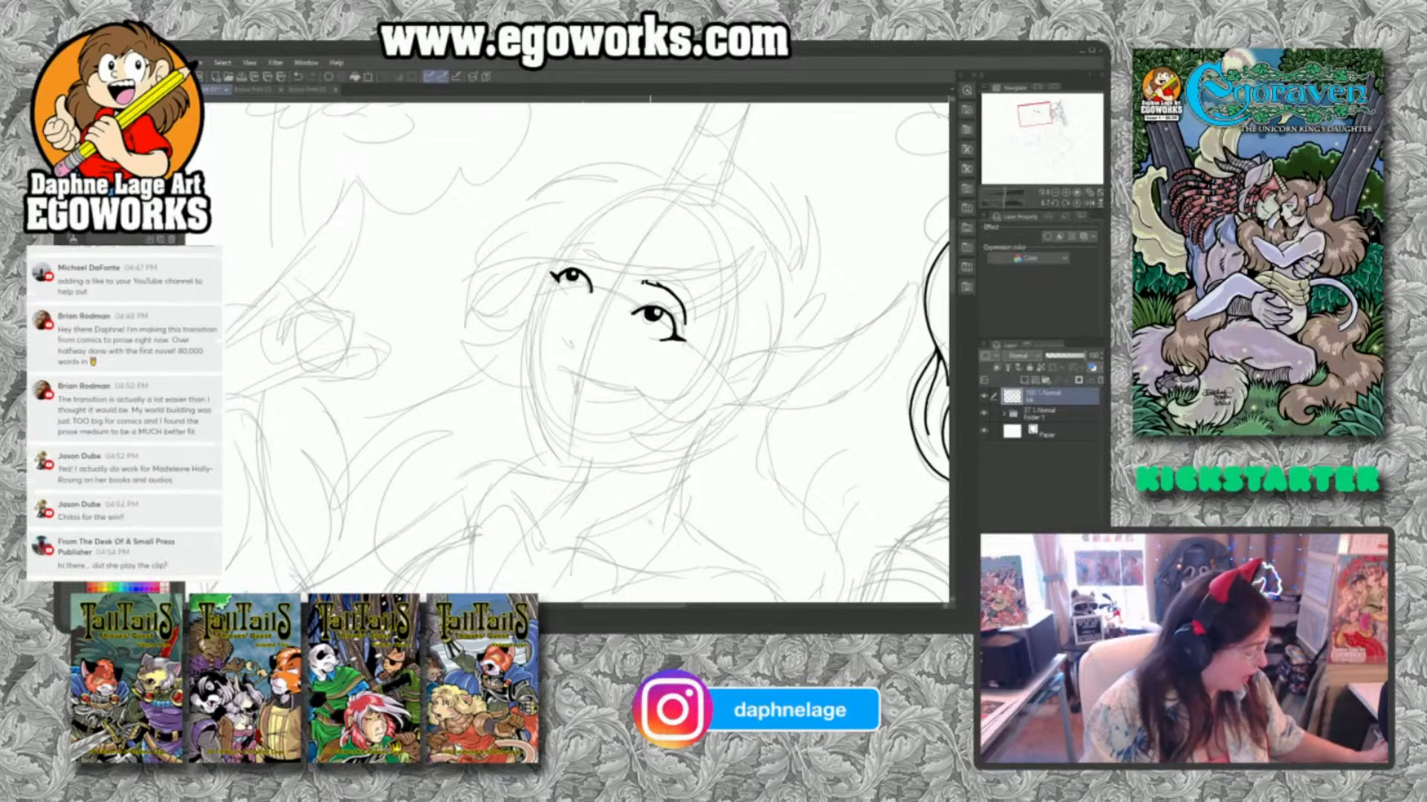
drag(660, 526, 743, 392)
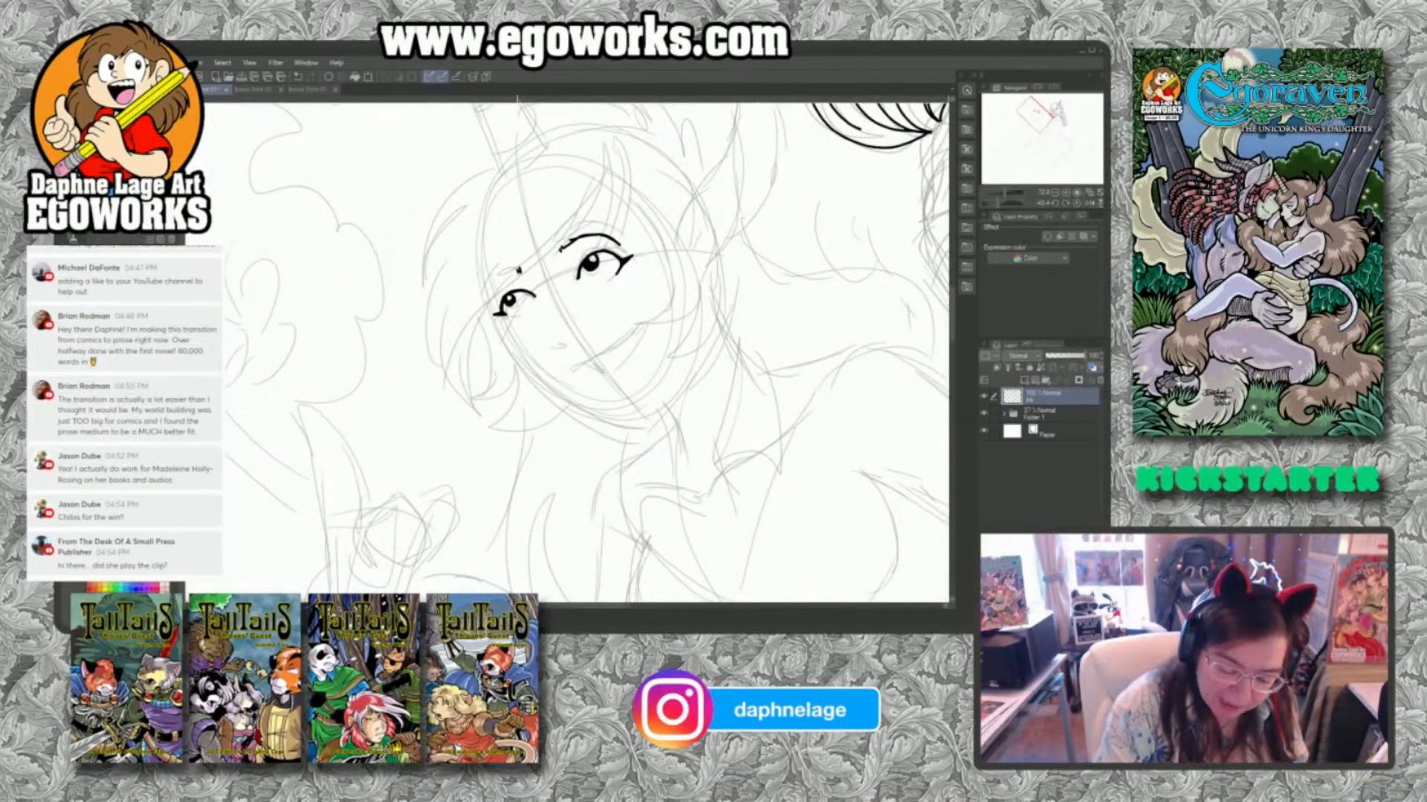
drag(493, 303, 518, 272)
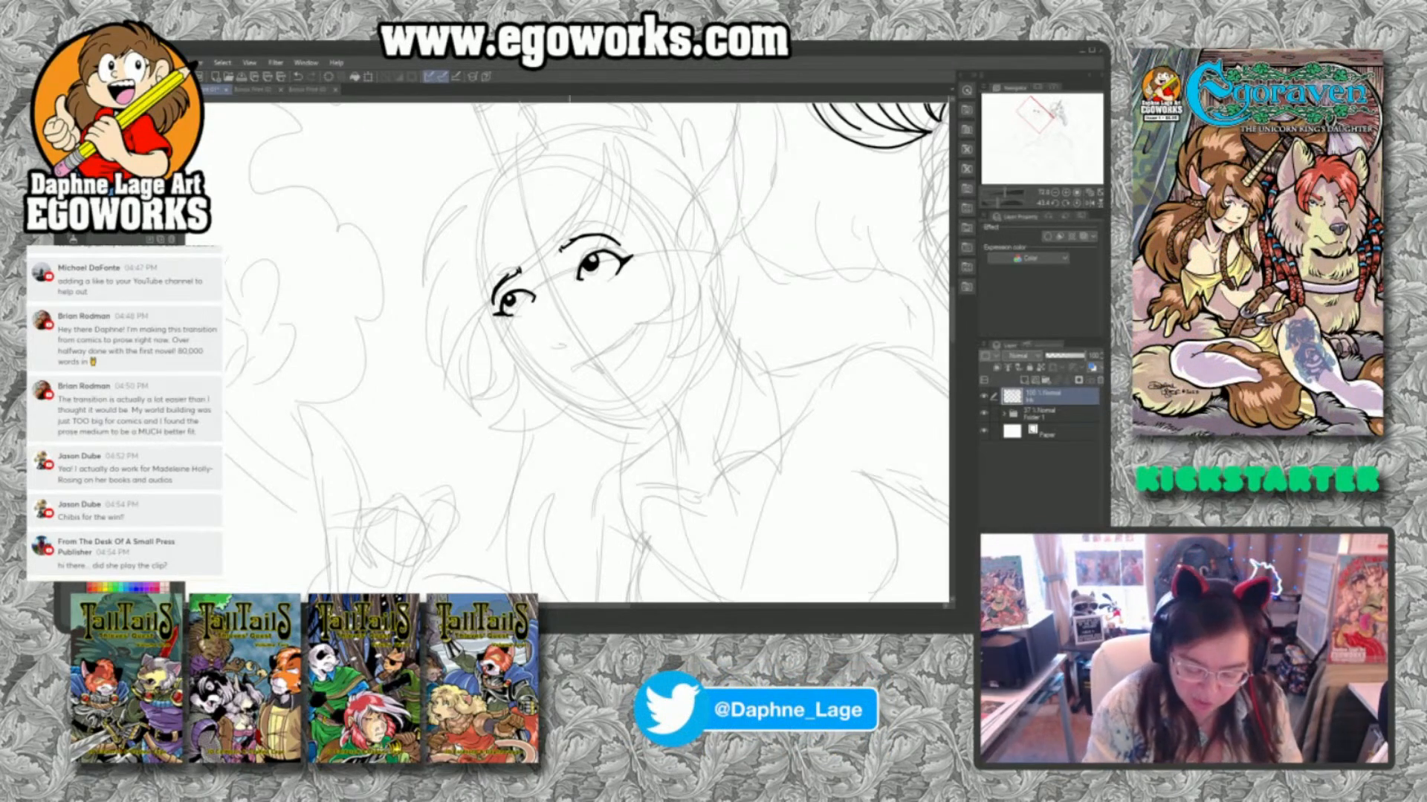
Ink the small nose tip and the long upturned smile line on the second figure's face.
drag(561, 354, 574, 344)
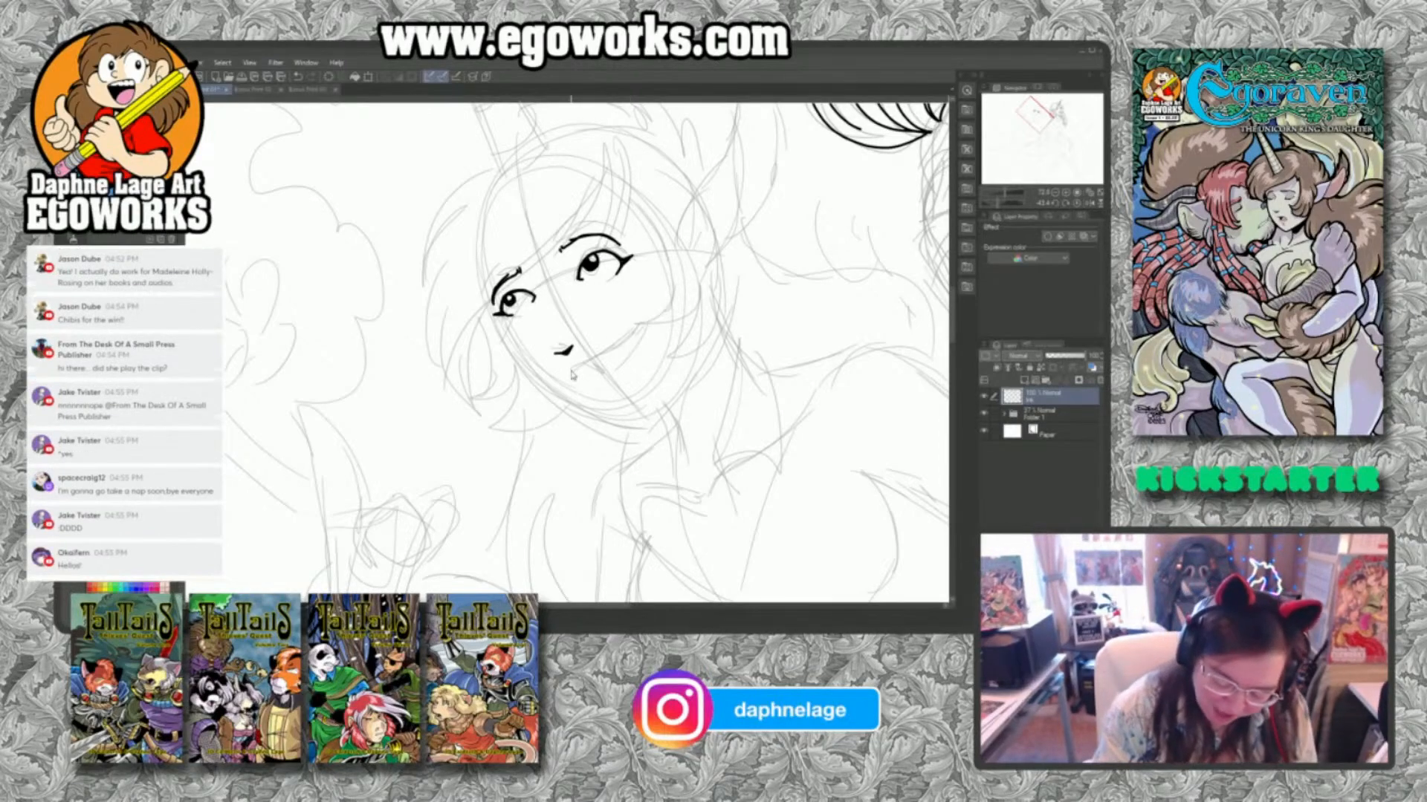
drag(571, 369, 646, 324)
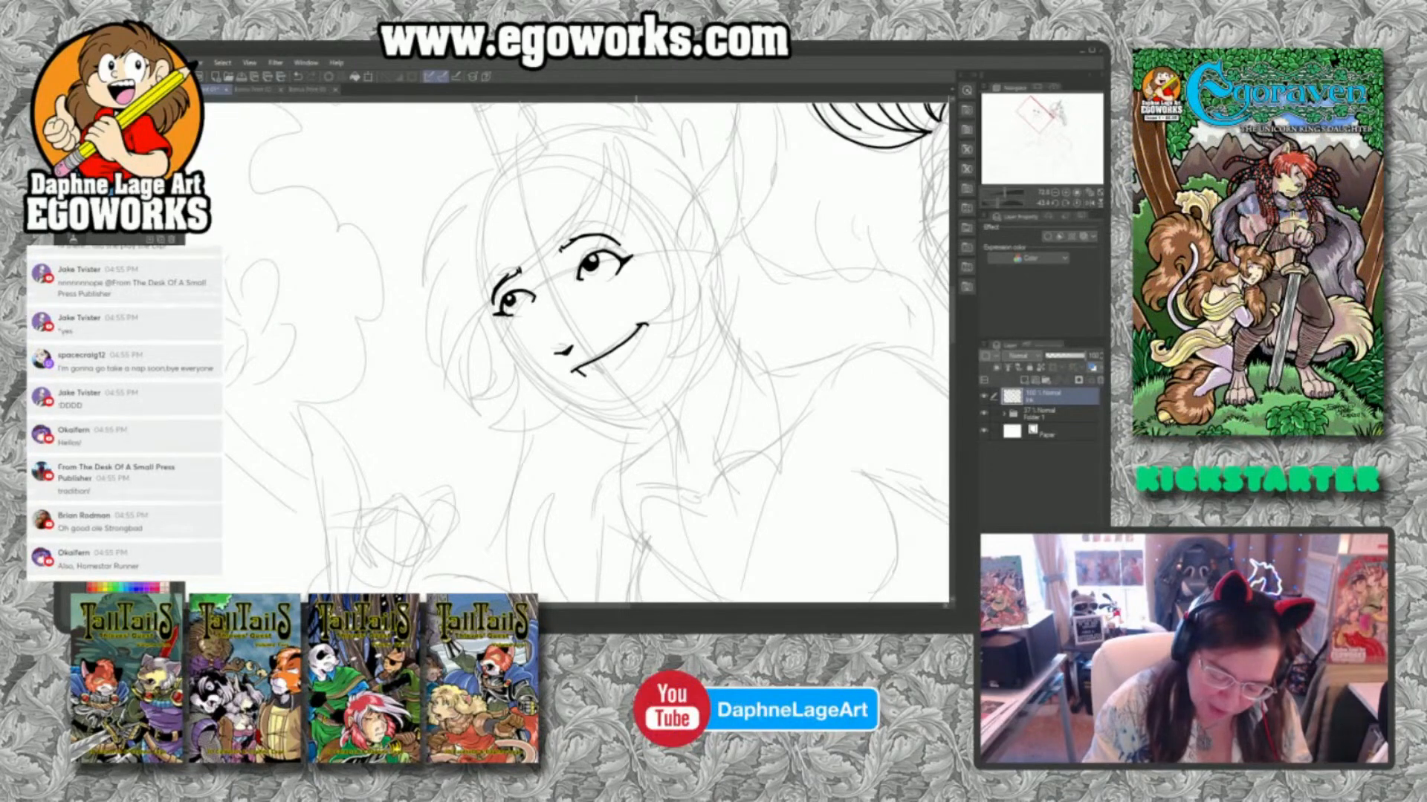
drag(644, 324, 587, 380)
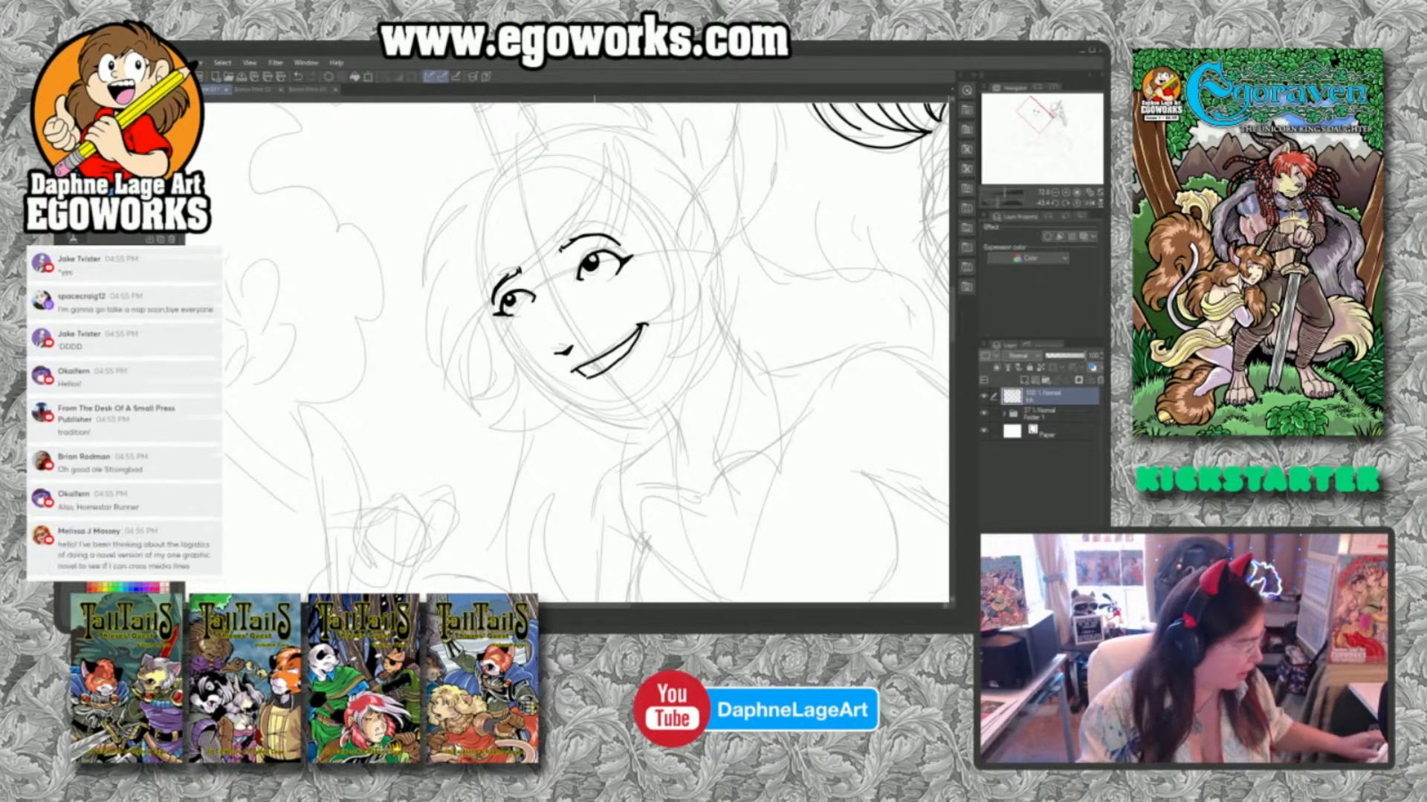
key(ctrl+z)
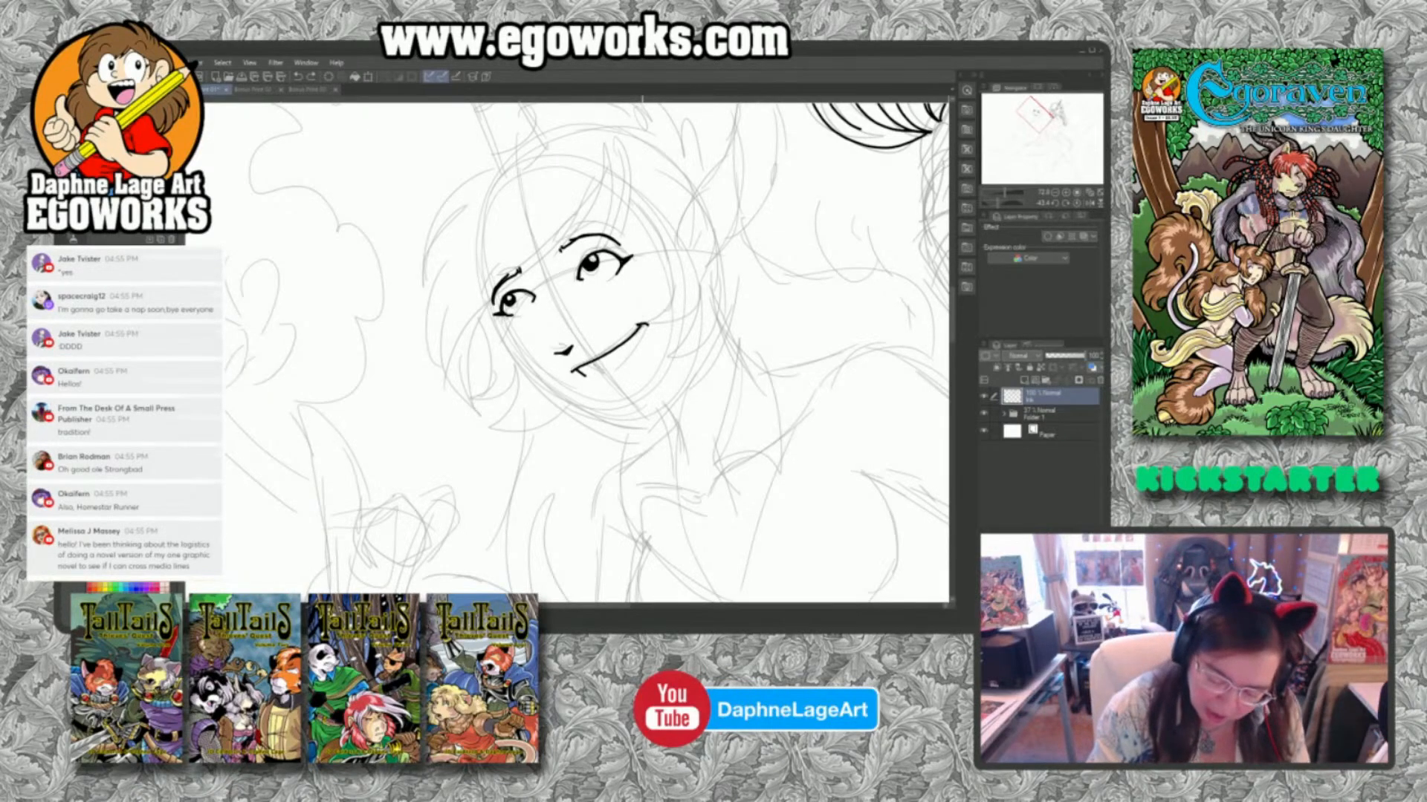
drag(645, 326, 591, 381)
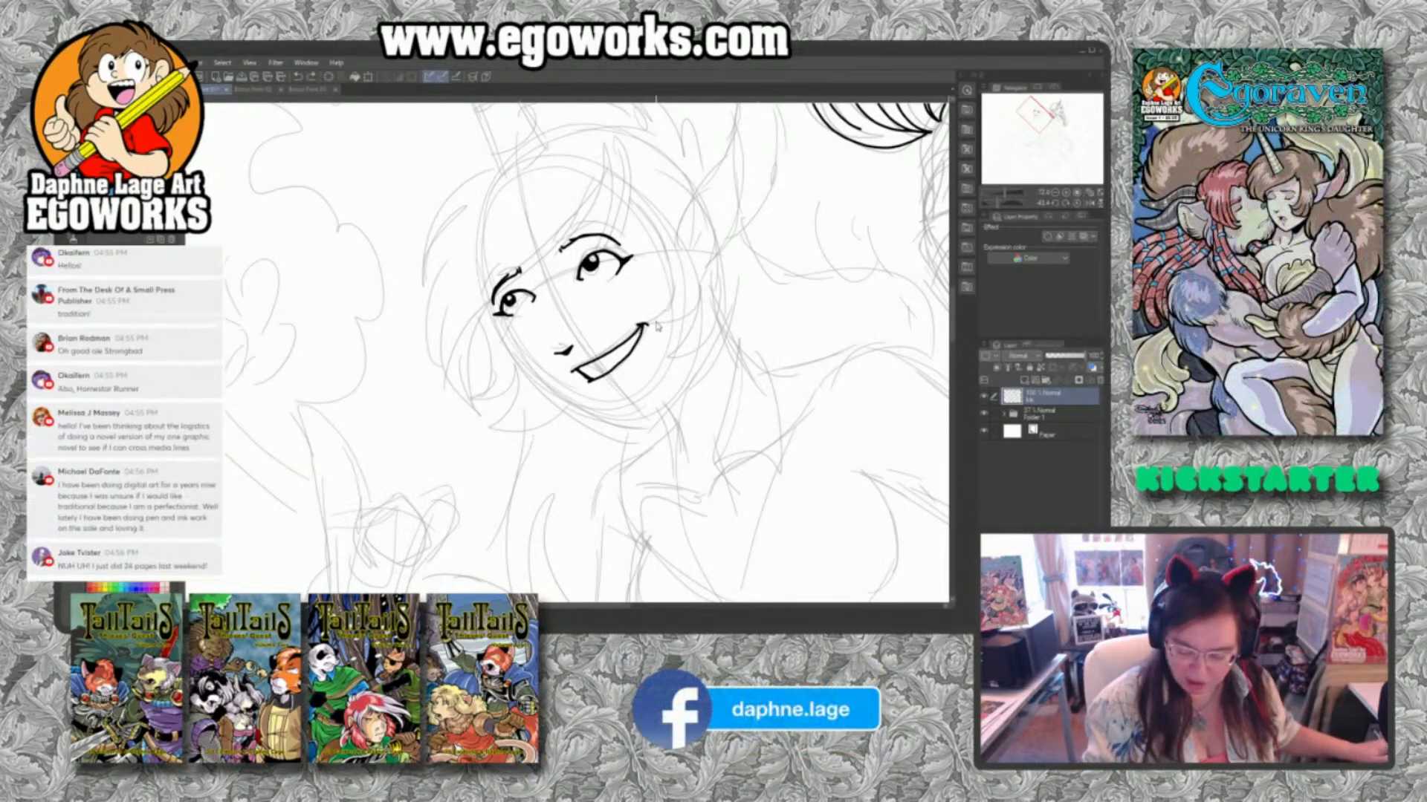
key(ctrl+z)
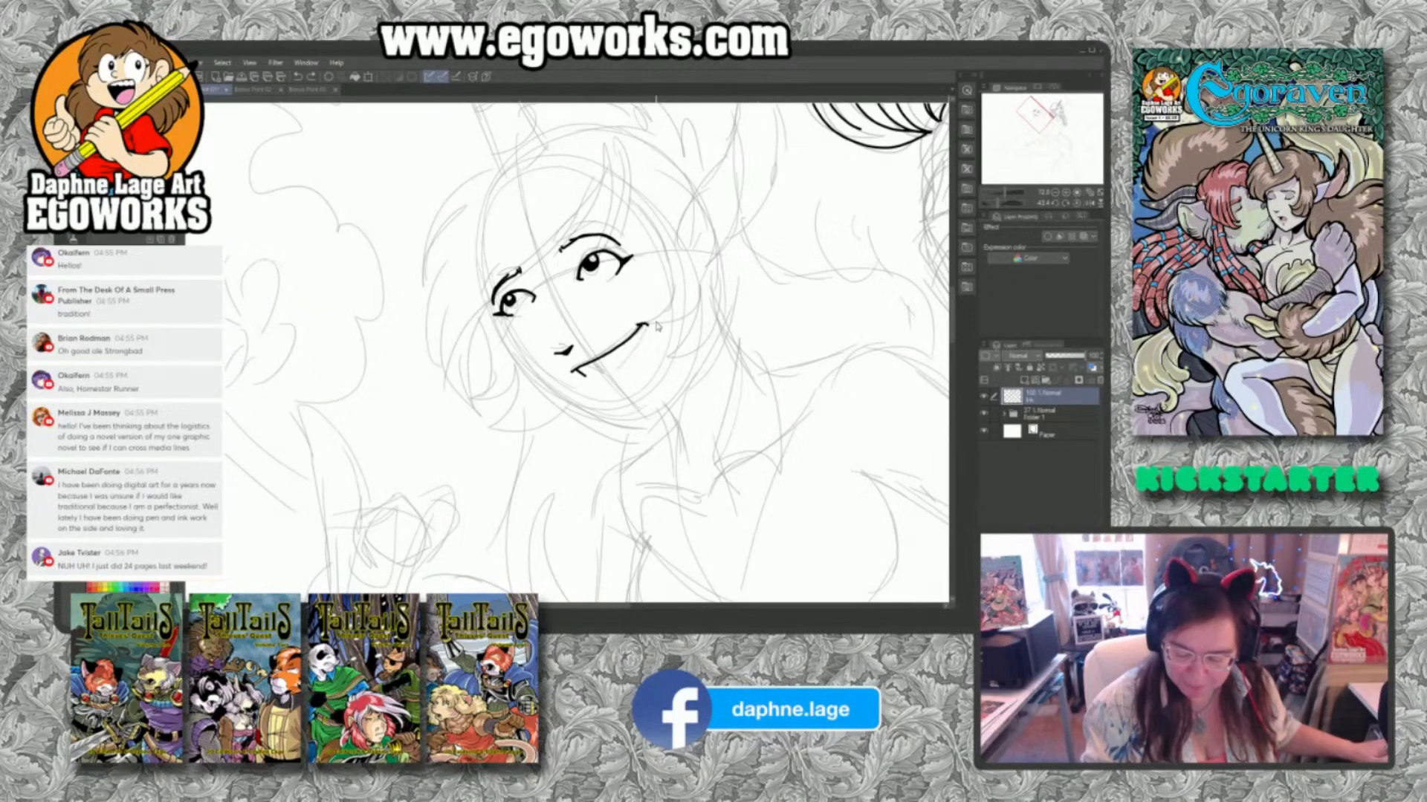
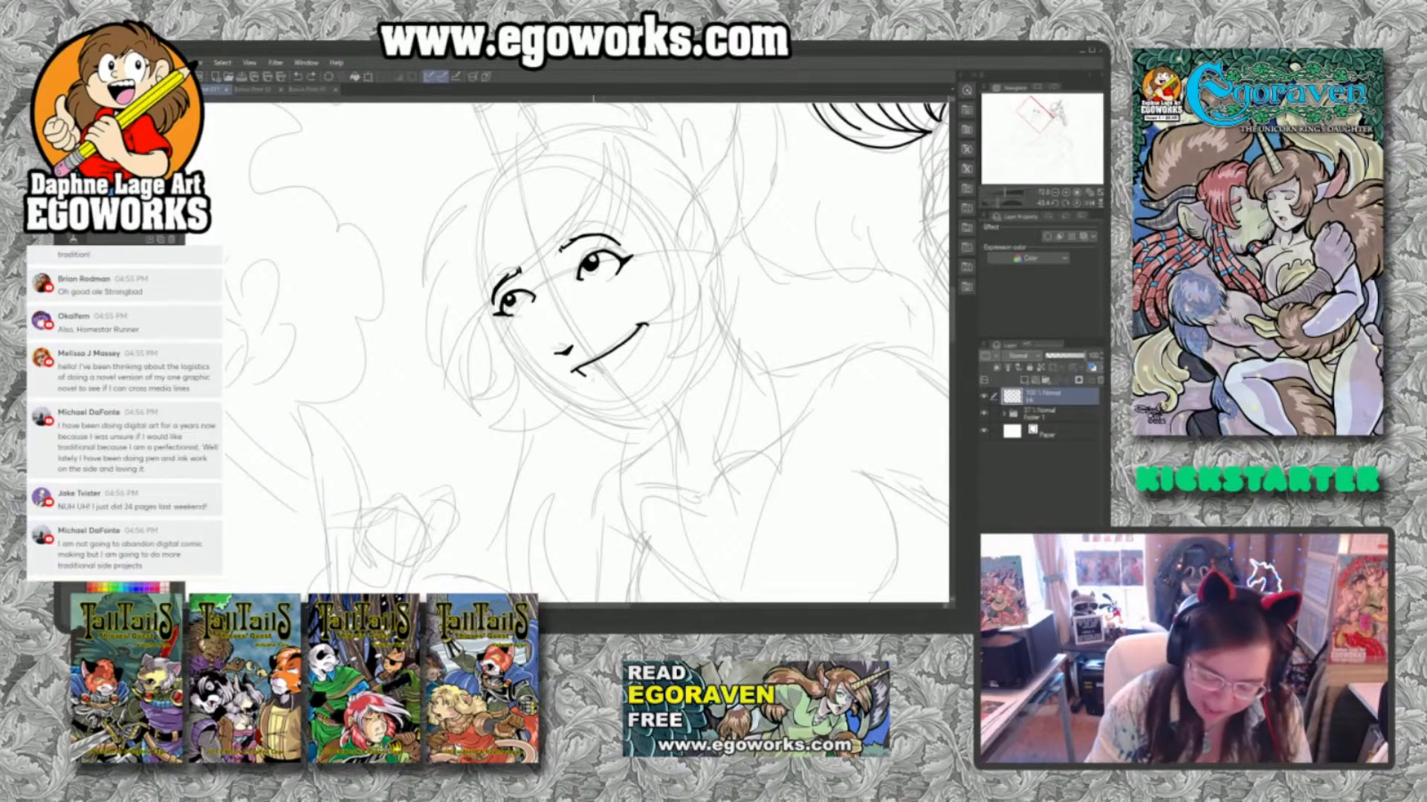
Ink the lower line of the smile, the mark beneath the lip and the far-side face contour on the second figure.
drag(586, 375, 645, 327)
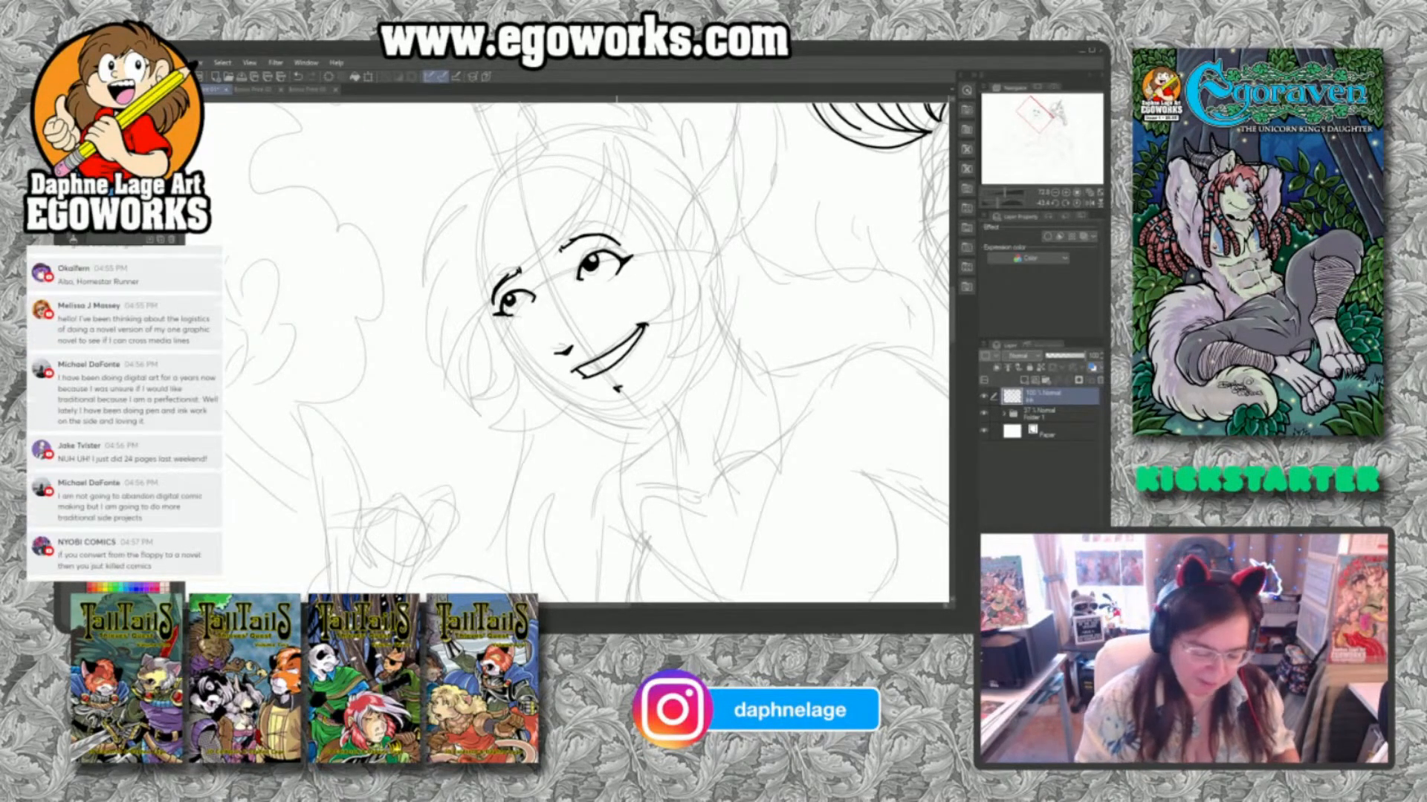
drag(781, 232, 815, 361)
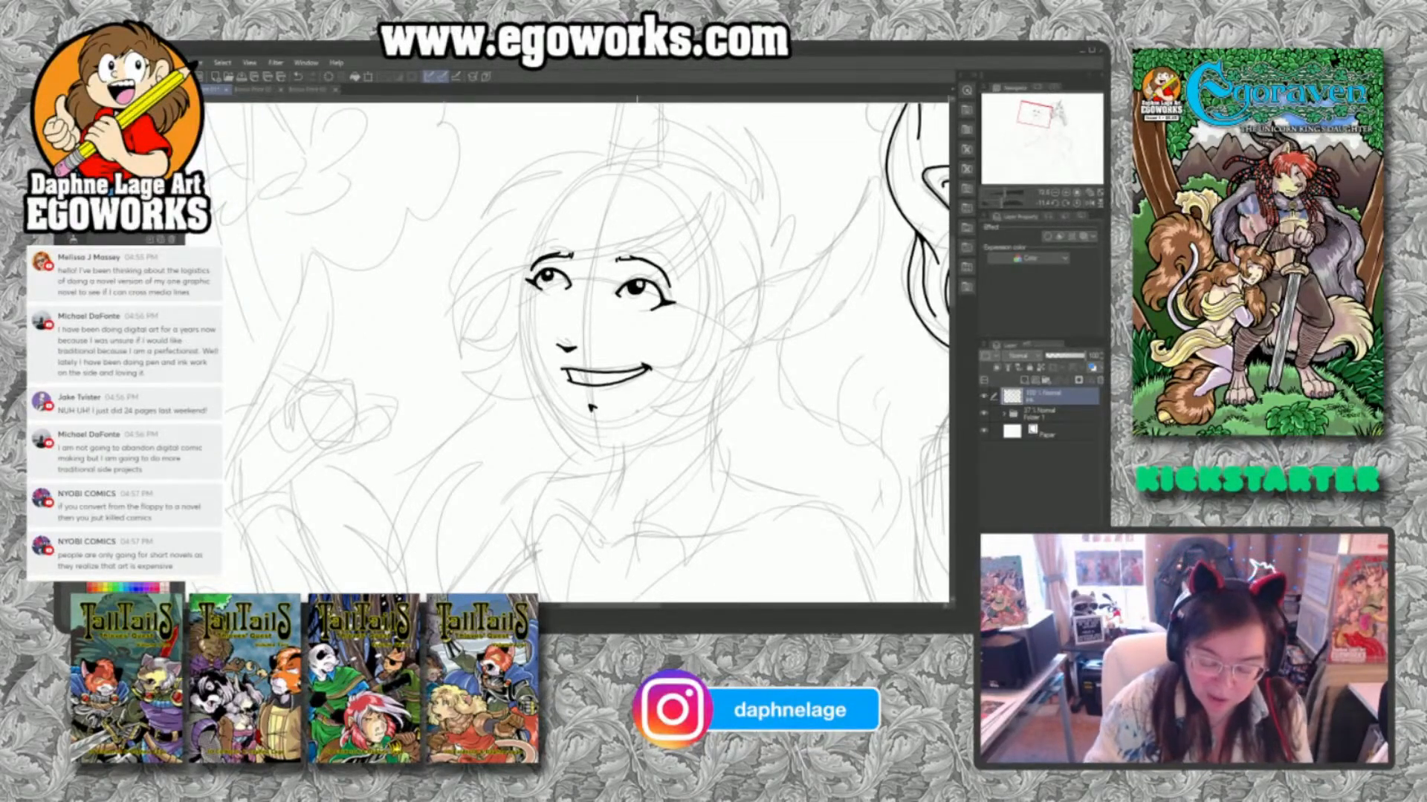
mouse_move(531, 280)
mouse_down()
mouse_move(529, 363)
mouse_move(584, 448)
mouse_up()
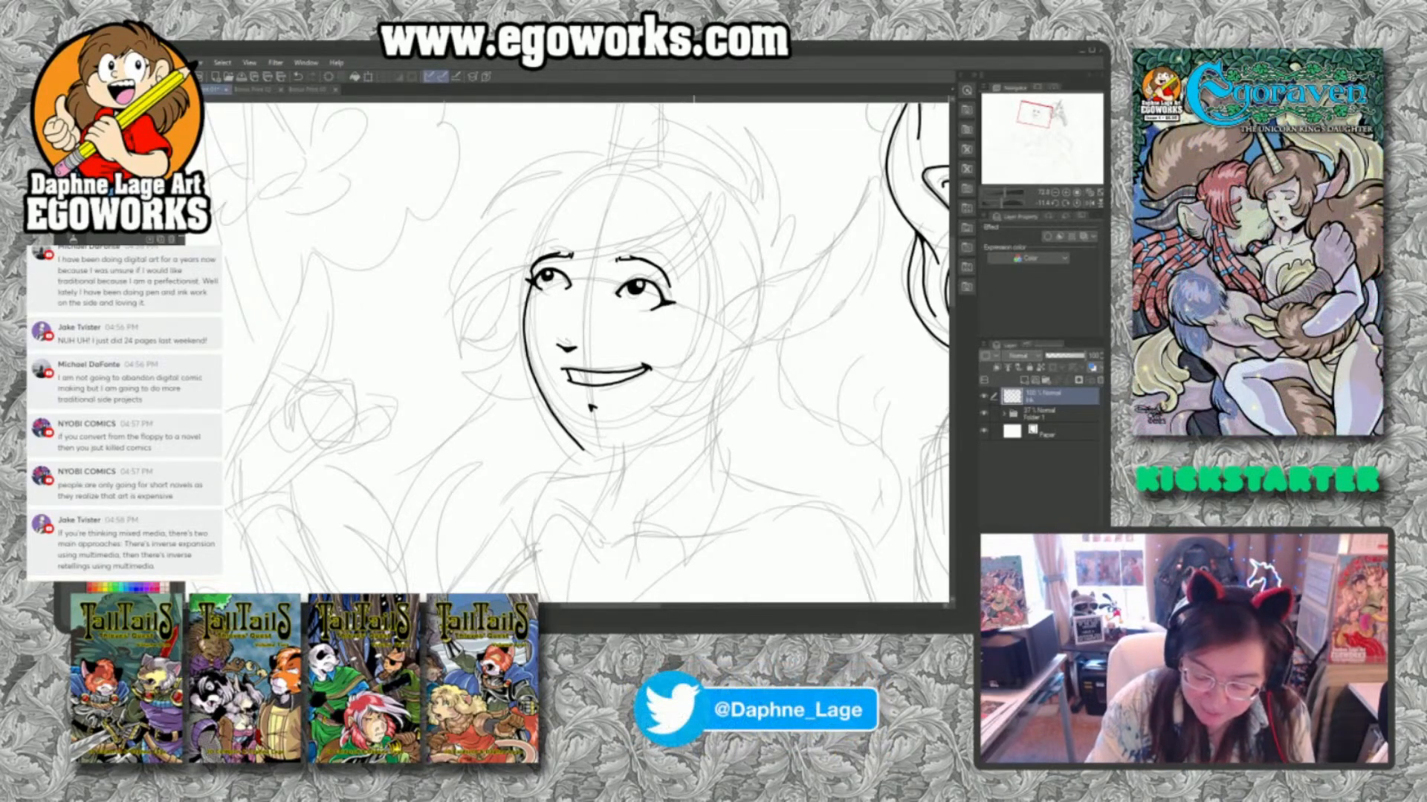
Ink the near-side hair framing the second figure's face, including its inner edge, outer outline and curled tips by the cheek.
mouse_move(695, 236)
mouse_down()
mouse_move(689, 328)
mouse_move(658, 357)
mouse_move(697, 351)
mouse_move(660, 374)
mouse_up()
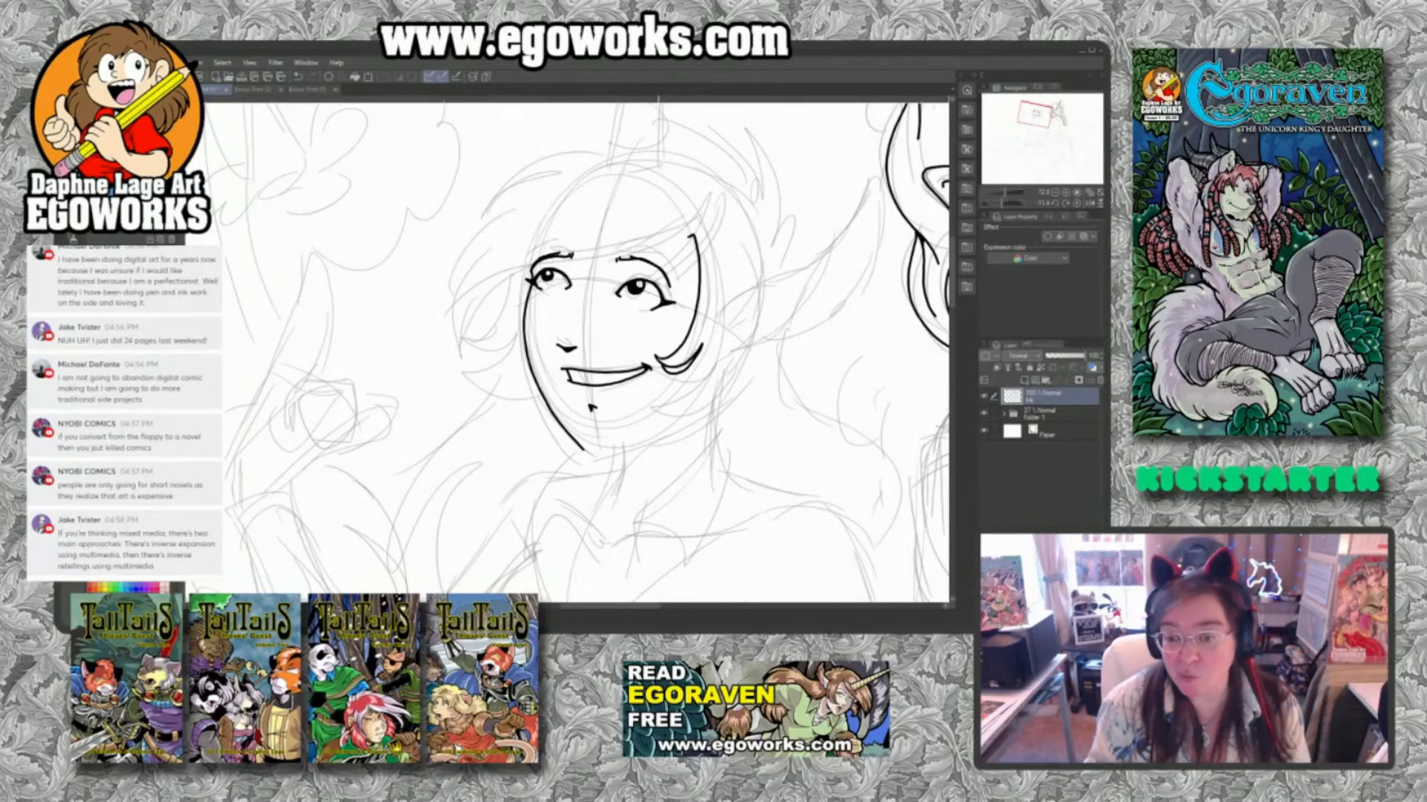
mouse_move(751, 244)
mouse_down()
mouse_move(764, 346)
mouse_move(728, 409)
mouse_up()
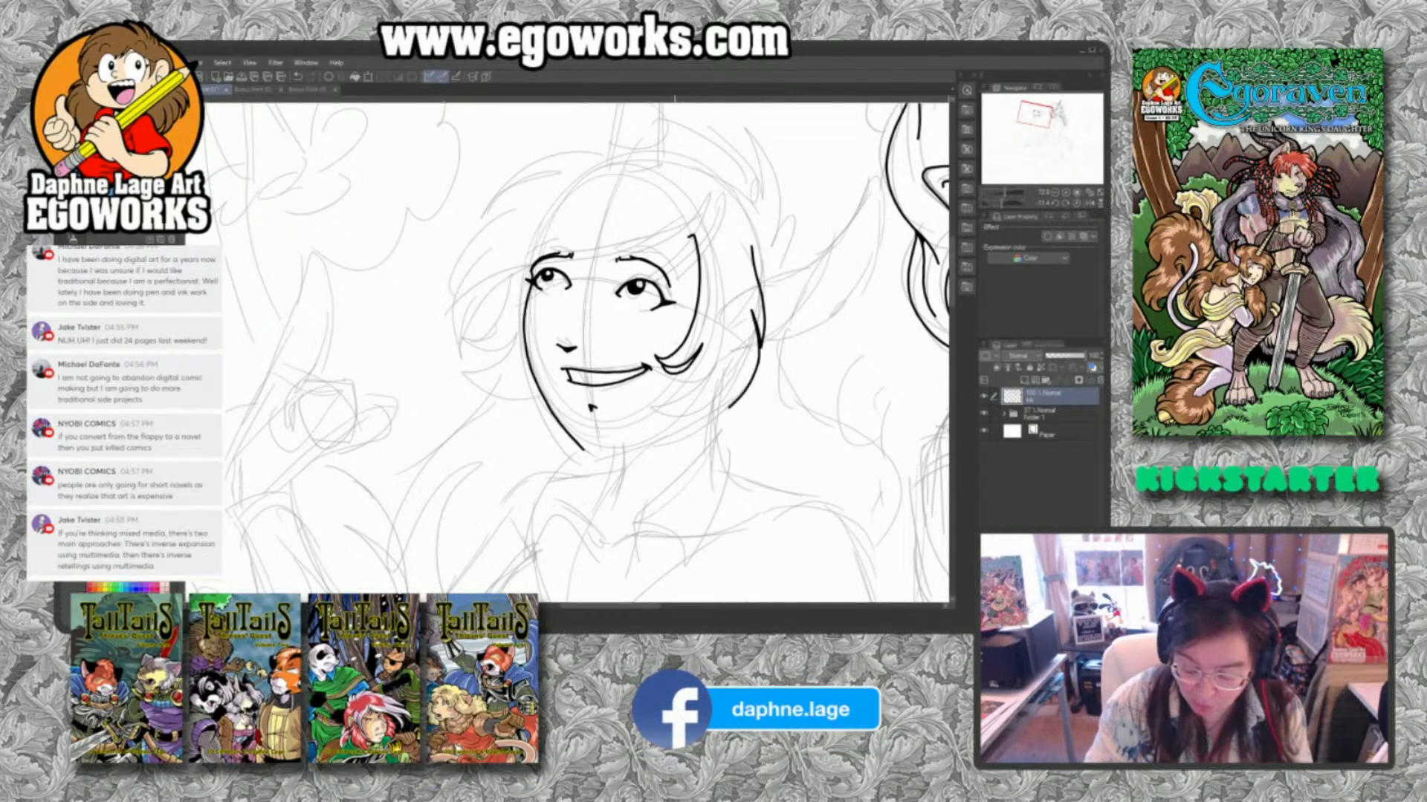
mouse_move(660, 366)
mouse_down()
mouse_move(691, 387)
mouse_move(669, 382)
mouse_move(666, 398)
mouse_move(695, 416)
mouse_move(728, 379)
mouse_move(719, 411)
mouse_up()
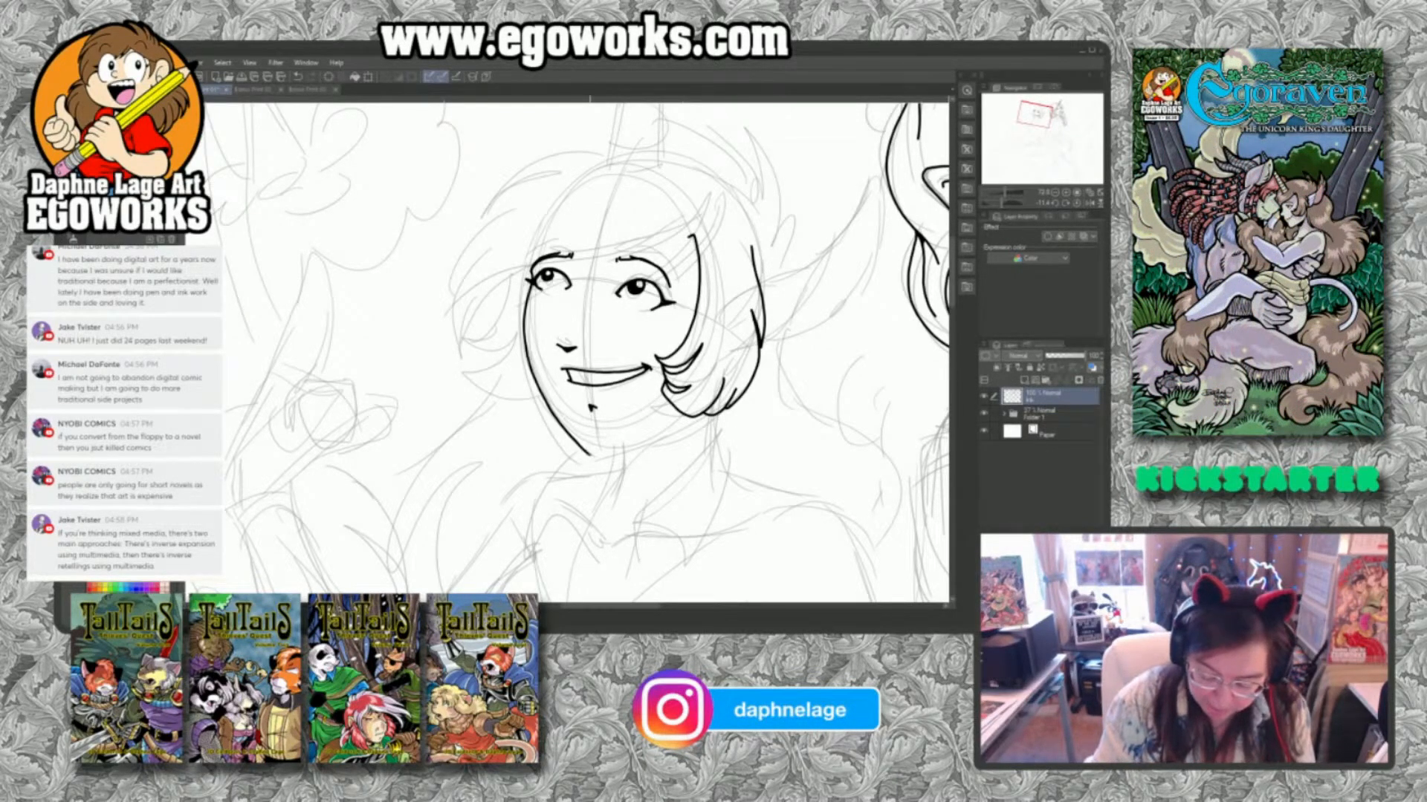
Ink the second figure's chin and jawline, undoing and redrawing the jaw stroke once, and add the small curve beneath the jaw.
drag(589, 456, 700, 418)
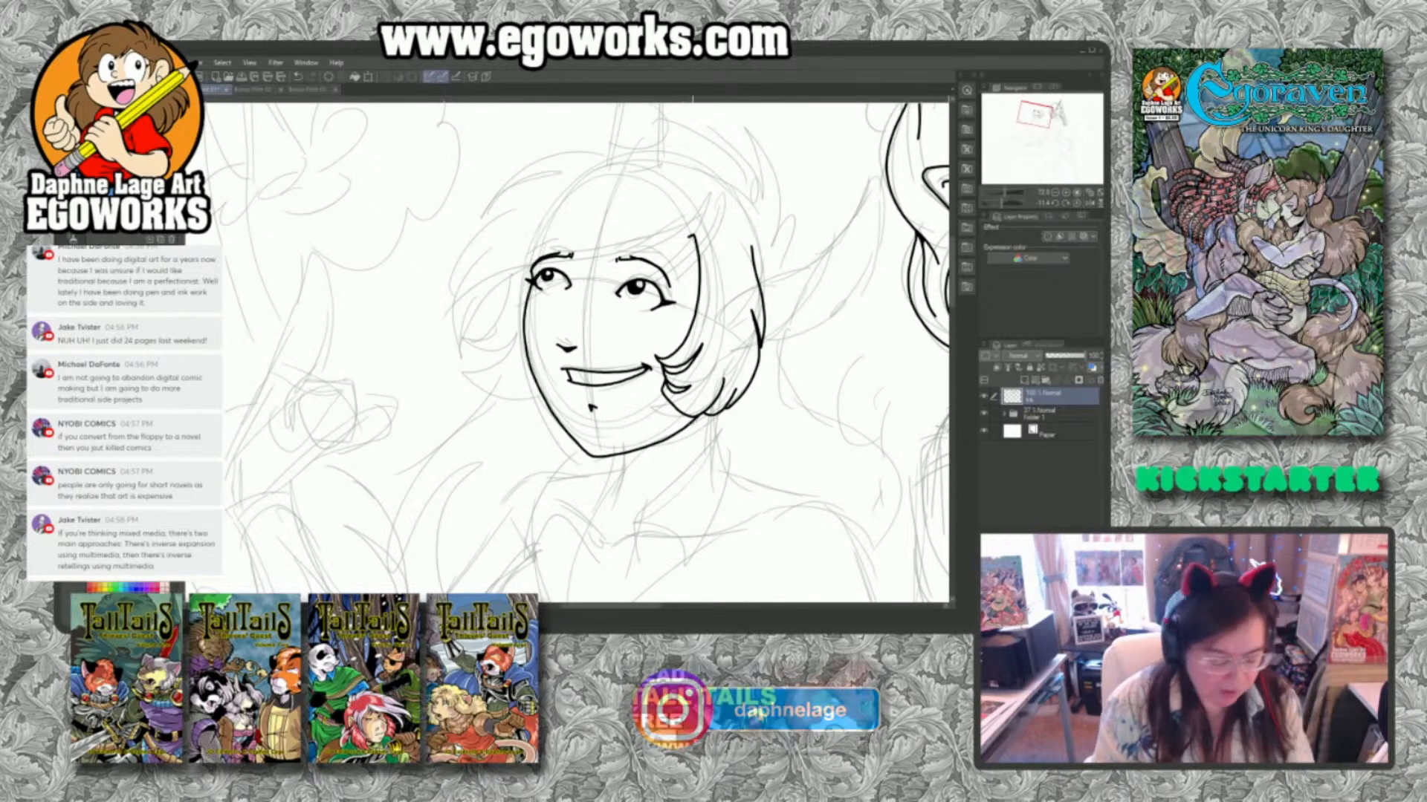
key(ctrl+z)
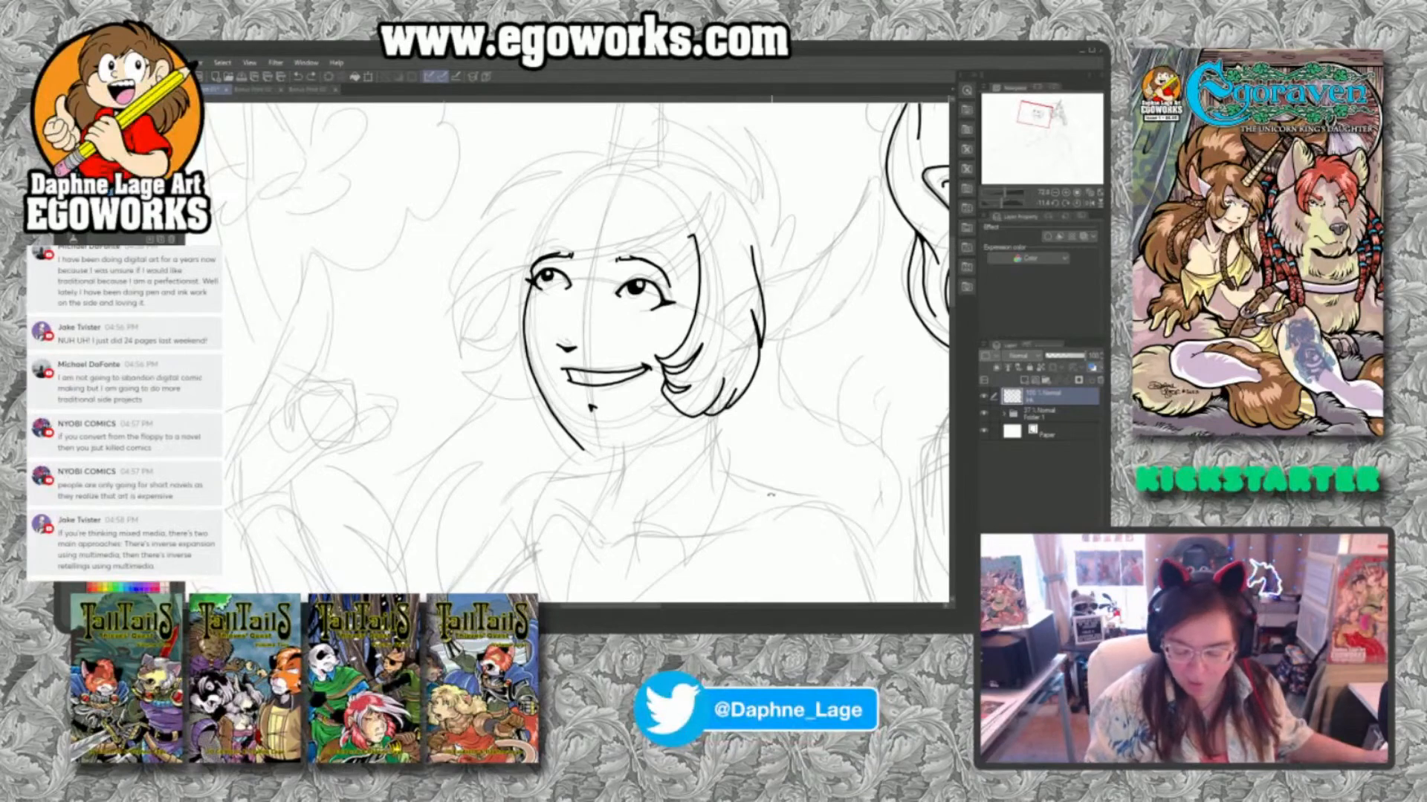
drag(771, 496, 816, 445)
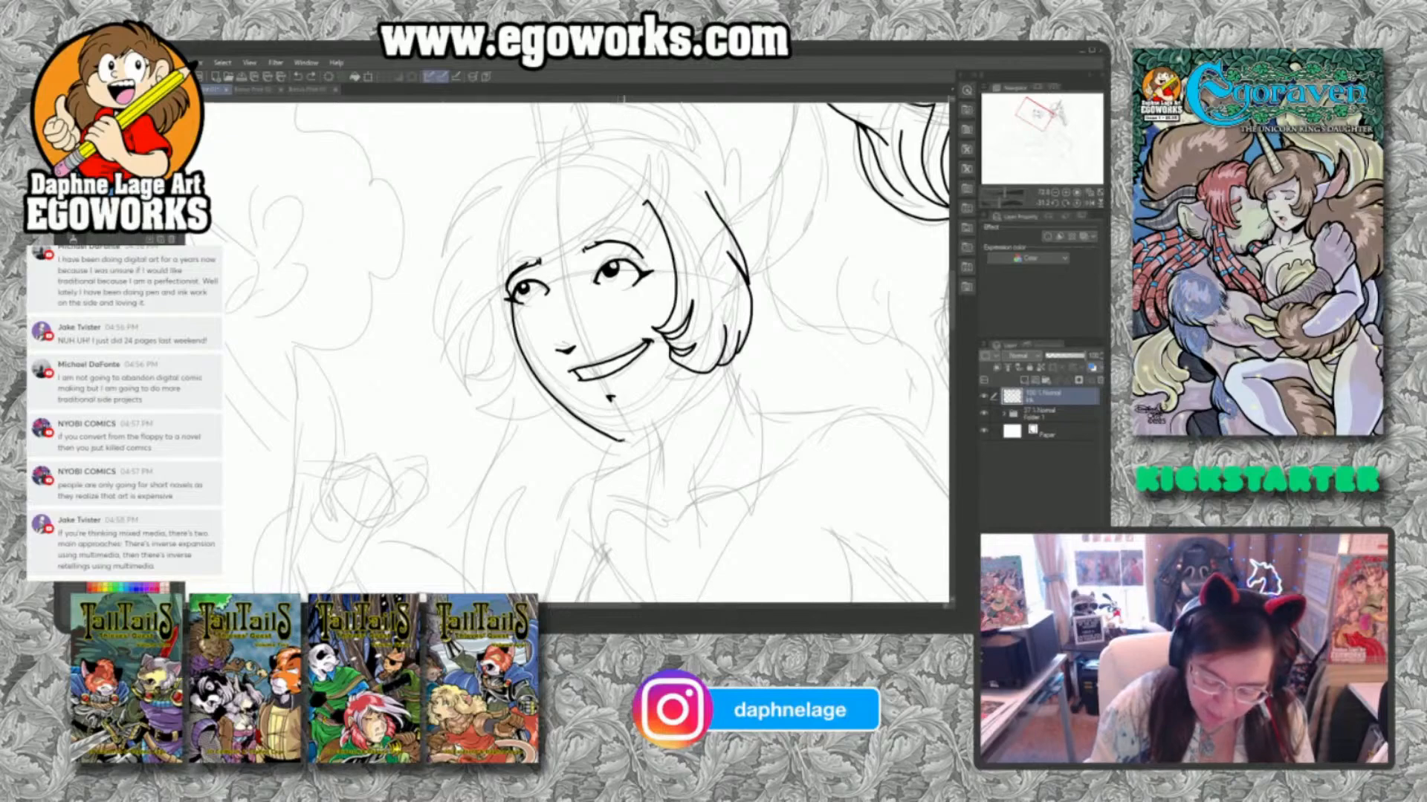
drag(625, 441, 702, 373)
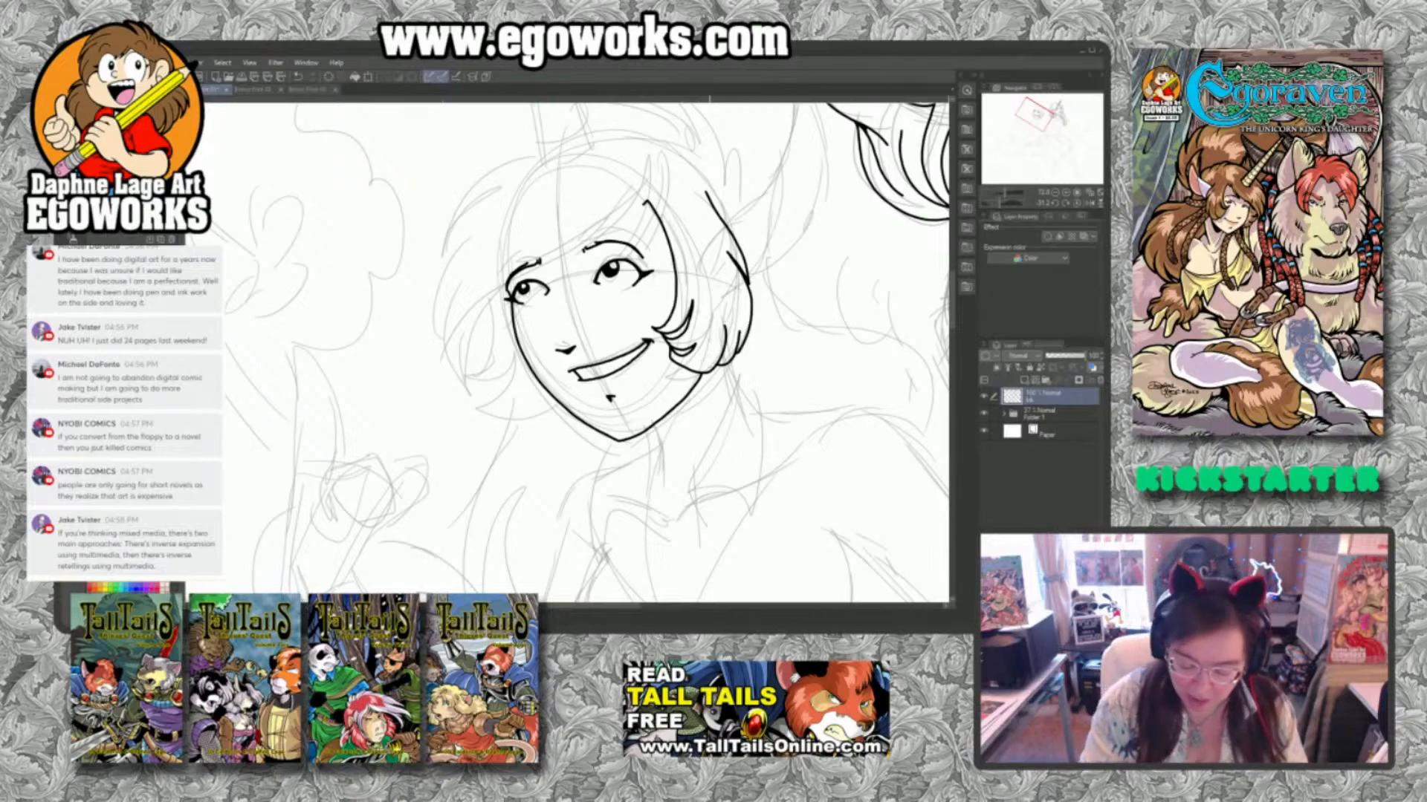
mouse_move(704, 370)
mouse_down()
mouse_move(686, 427)
mouse_move(654, 434)
mouse_up()
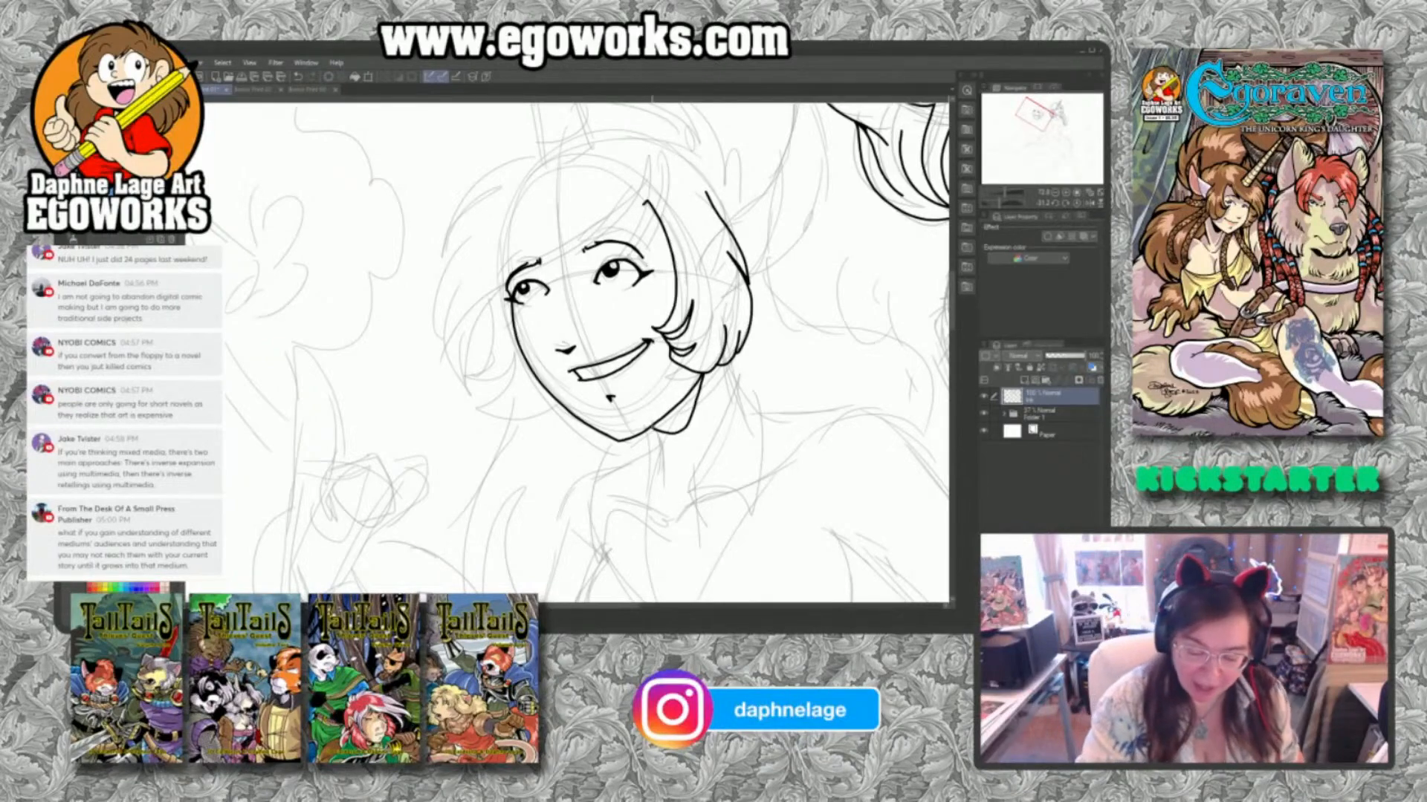
Ink the swept bangs across the second figure's forehead and the long pointed lock falling past the far eye.
mouse_move(641, 189)
mouse_down()
mouse_move(620, 239)
mouse_move(585, 264)
mouse_up()
drag(586, 263, 618, 210)
mouse_move(617, 211)
mouse_down()
mouse_move(522, 278)
mouse_move(470, 390)
mouse_move(462, 296)
mouse_move(462, 374)
mouse_up()
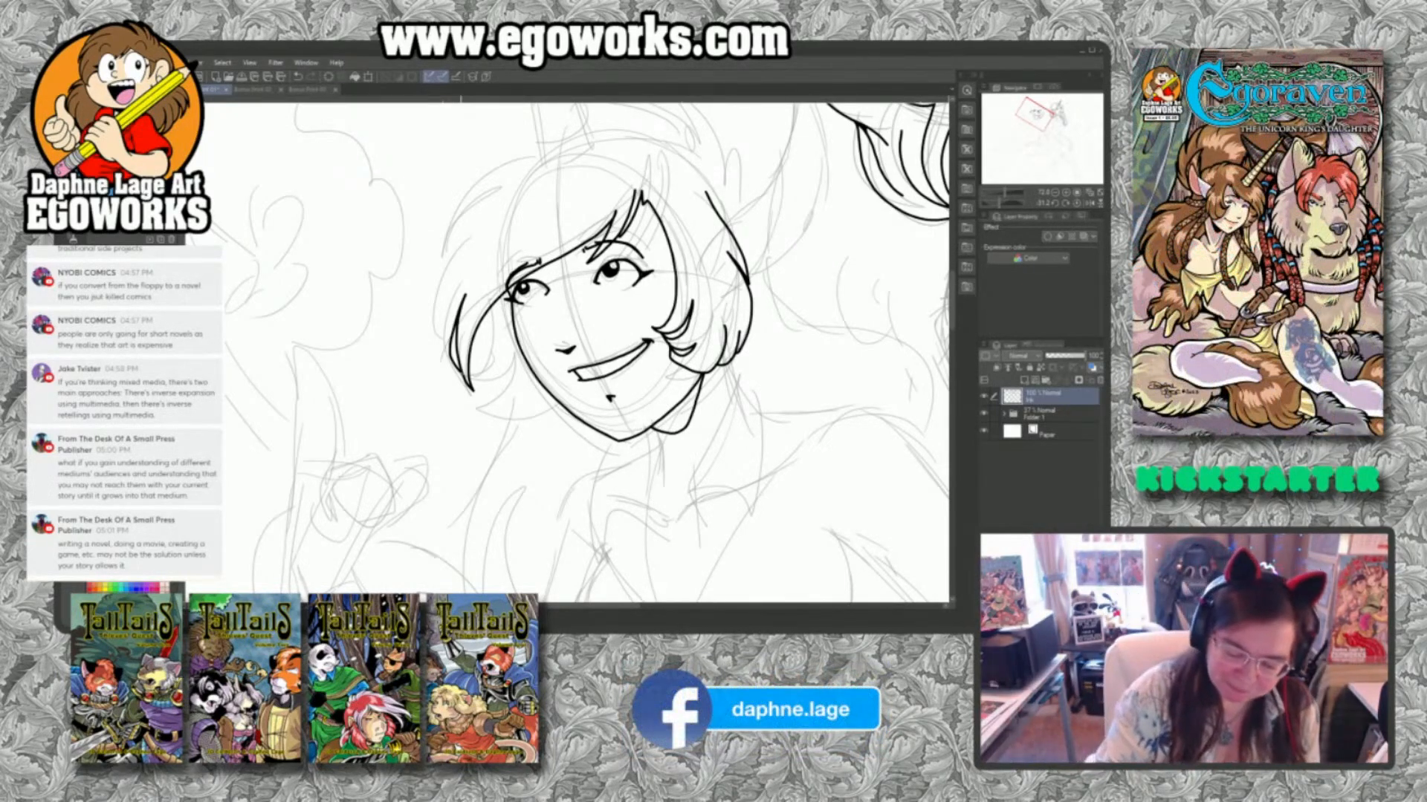
Ink the short curved base line of the horn and both sides of the second figure's neck.
mouse_move(540, 192)
mouse_down()
mouse_move(586, 169)
mouse_move(540, 193)
mouse_up()
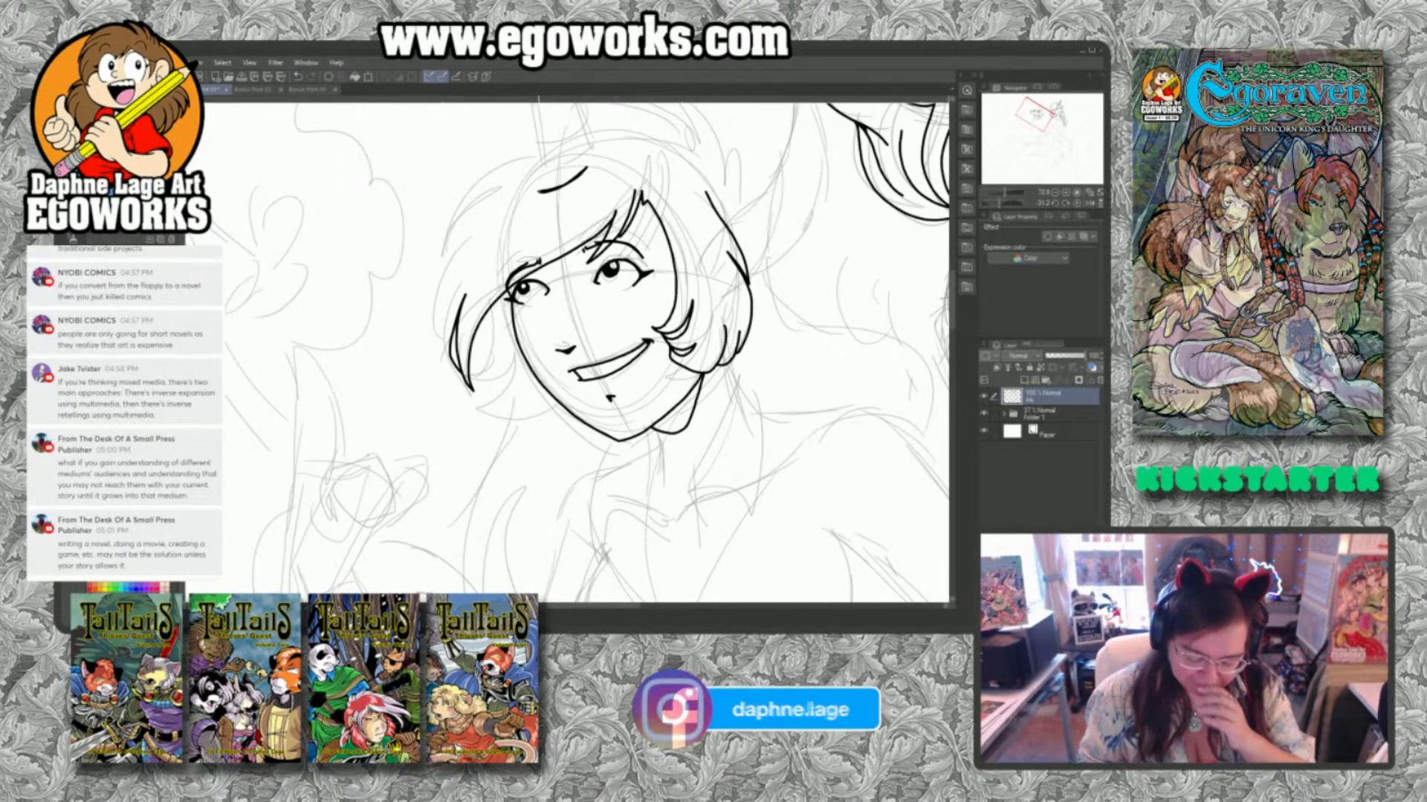
drag(641, 431, 654, 491)
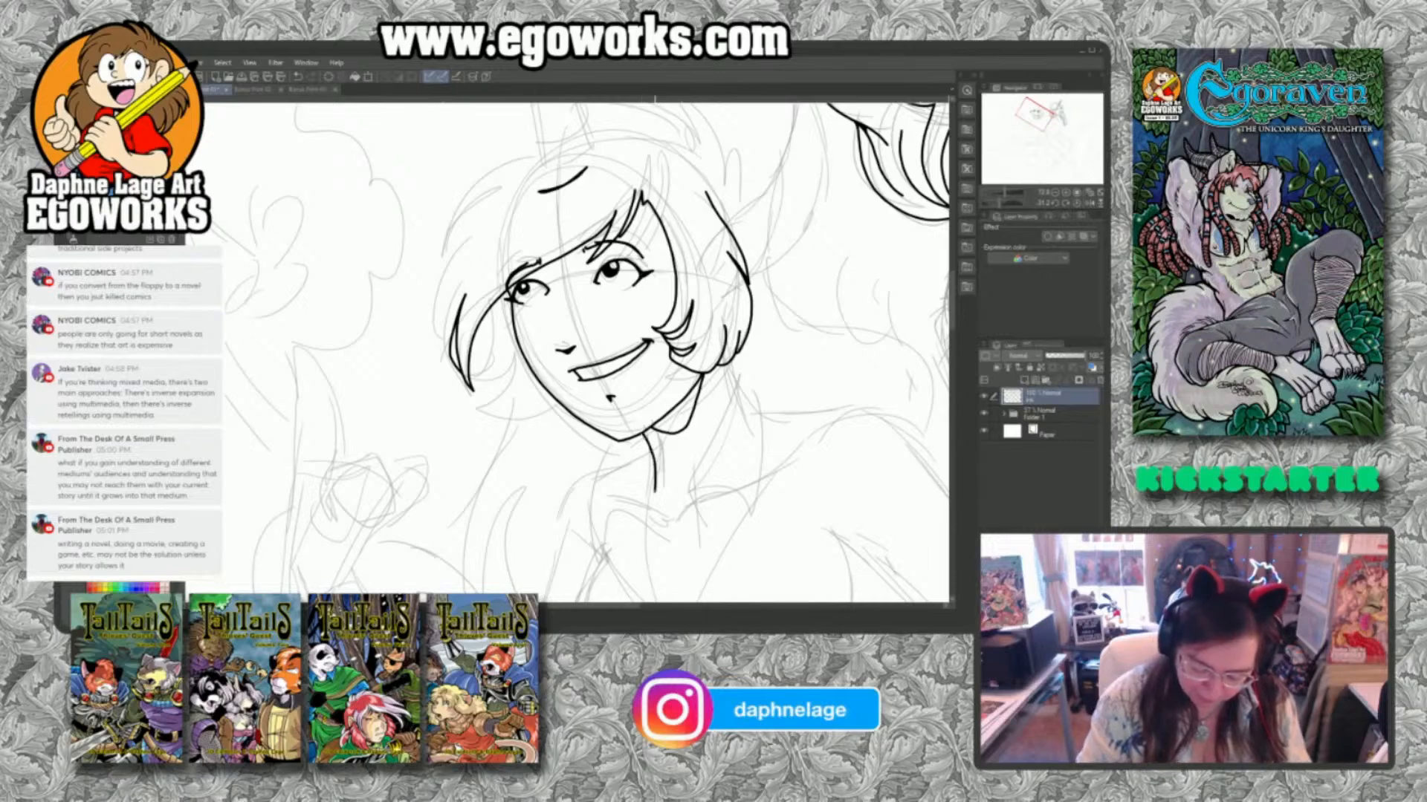
drag(725, 366, 754, 428)
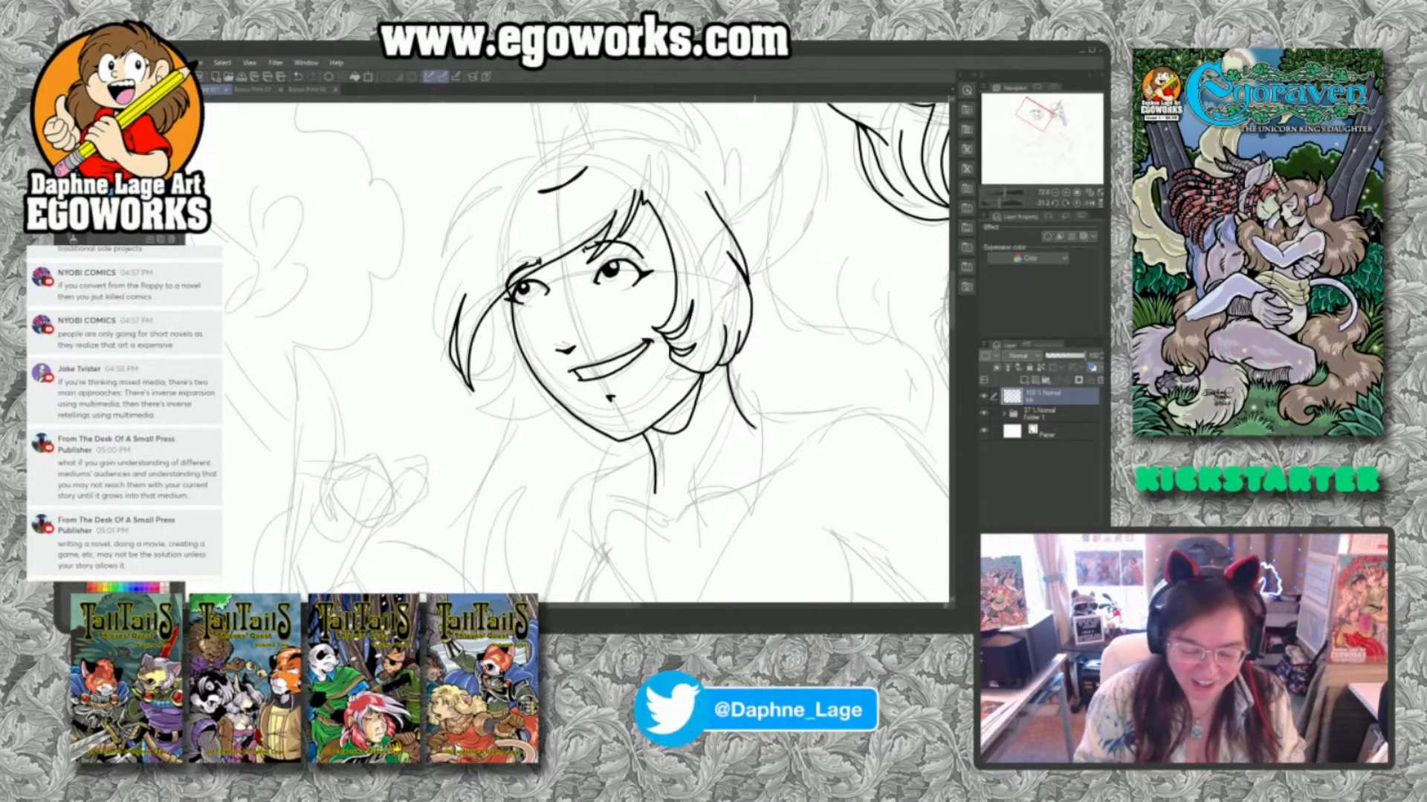
Ink the long tapering outline of the second figure's horn, from its base up to a rounded tip.
drag(834, 195, 835, 446)
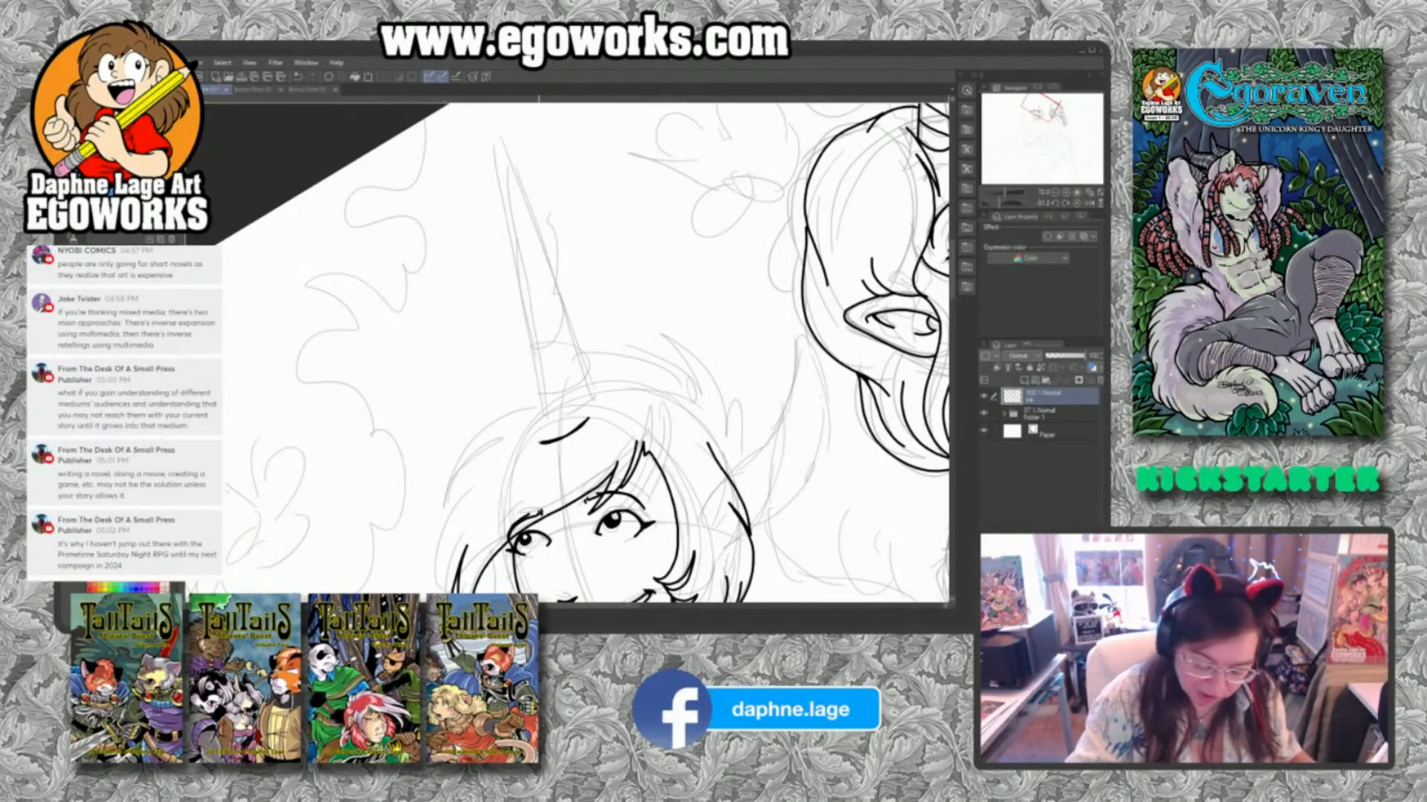
mouse_move(545, 441)
mouse_down()
mouse_move(468, 165)
mouse_move(529, 394)
mouse_up()
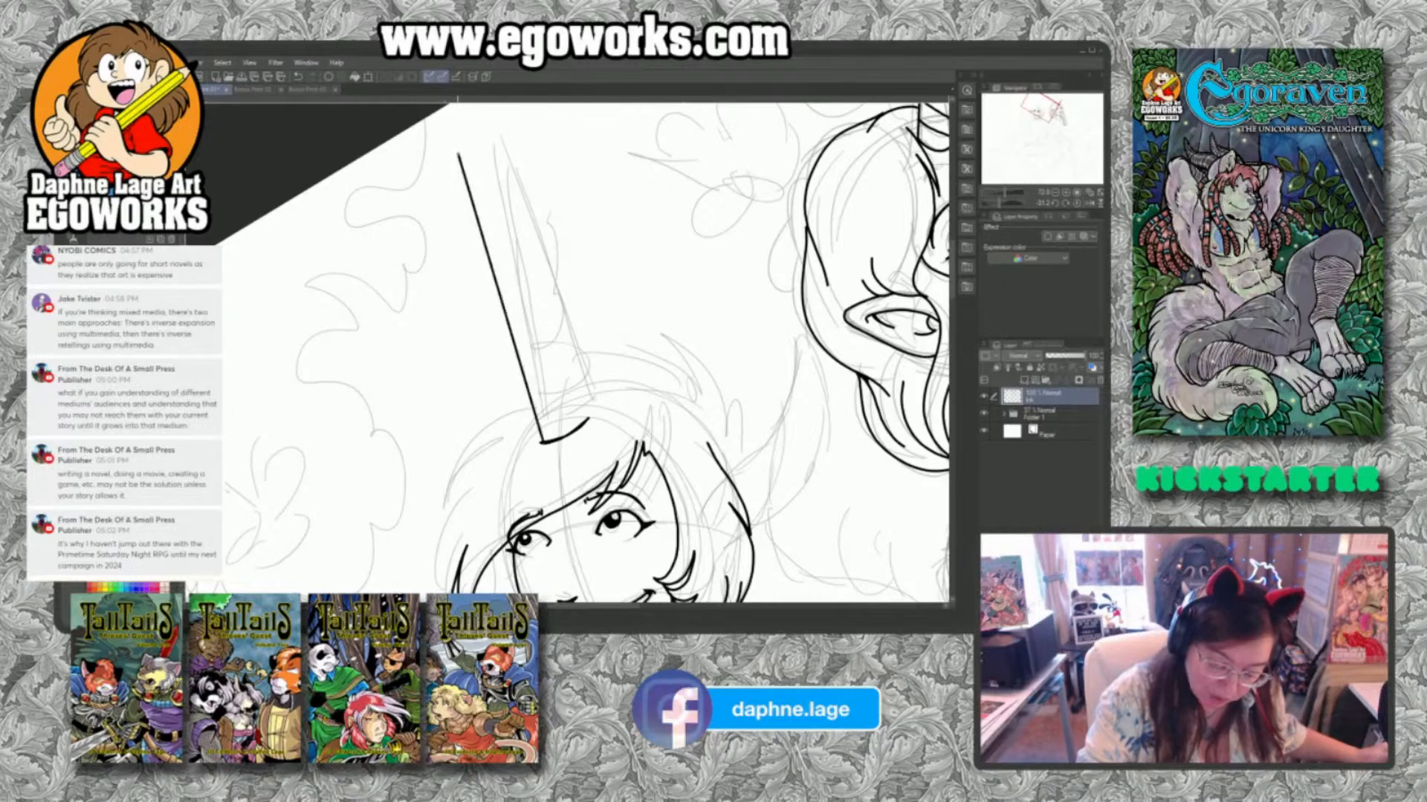
drag(461, 150, 544, 439)
drag(544, 325, 586, 420)
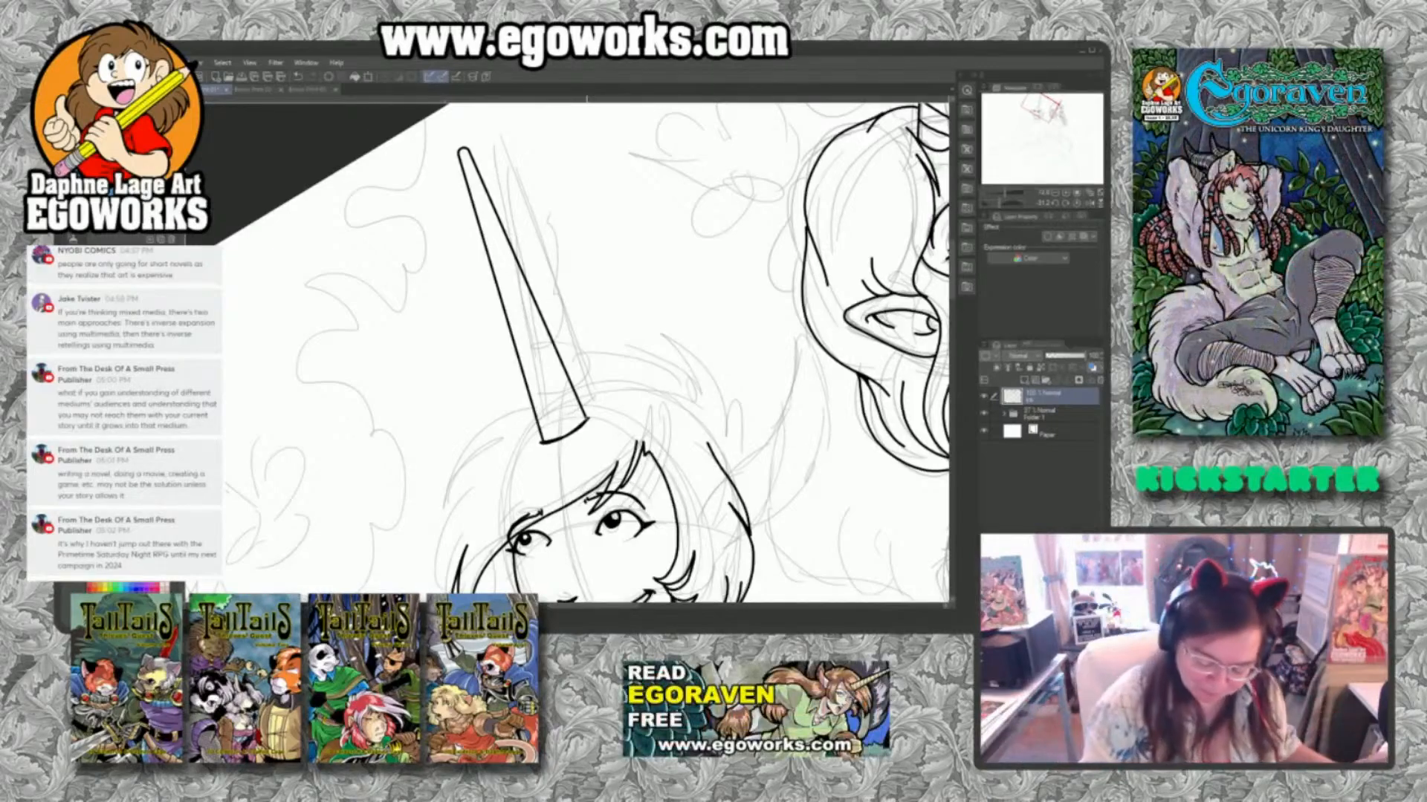
Ink the curved ridge lines across the second figure's horn, working from the base up to the tip.
mouse_move(540, 428)
mouse_down()
mouse_move(583, 408)
mouse_move(557, 387)
mouse_move(573, 383)
mouse_up()
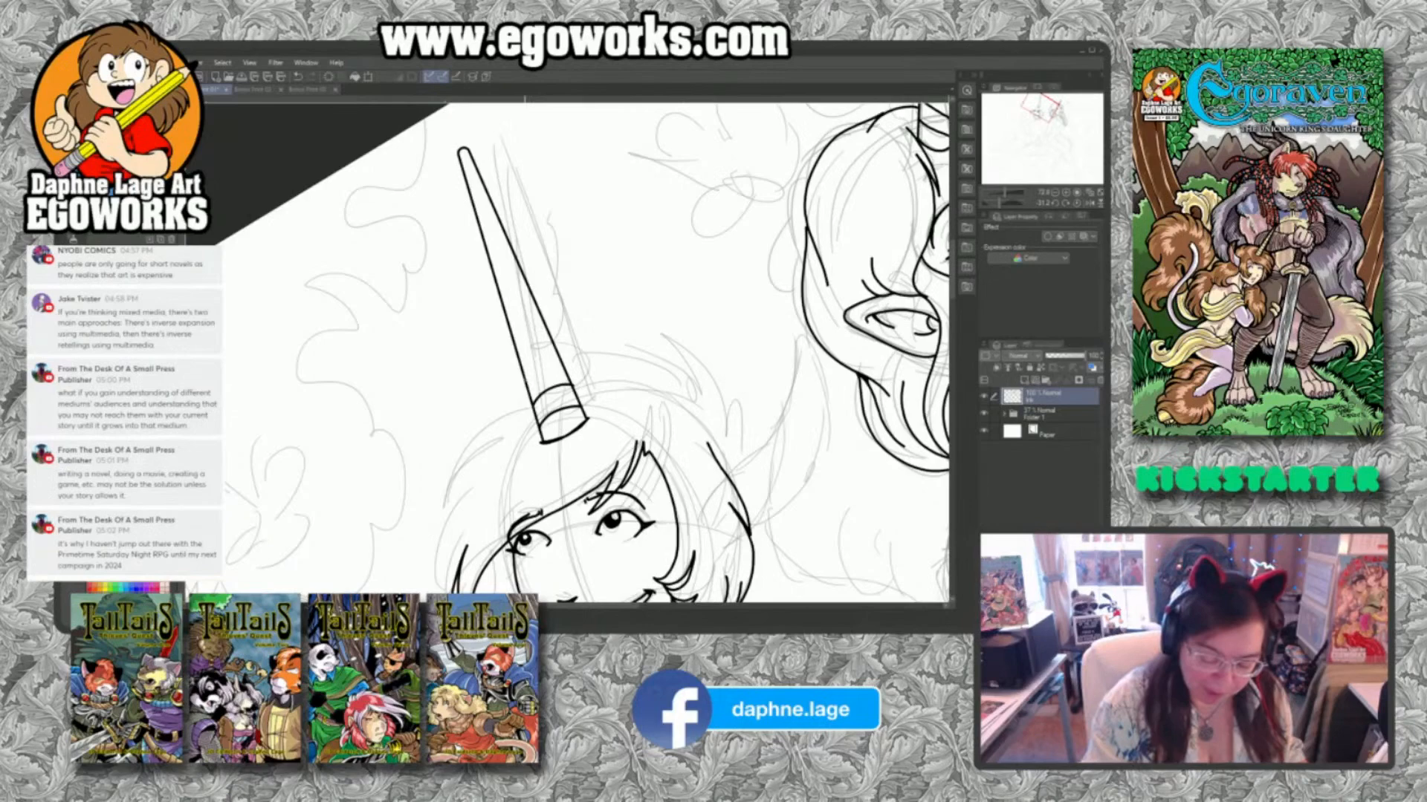
mouse_move(527, 376)
mouse_down()
mouse_move(562, 359)
mouse_move(541, 339)
mouse_up()
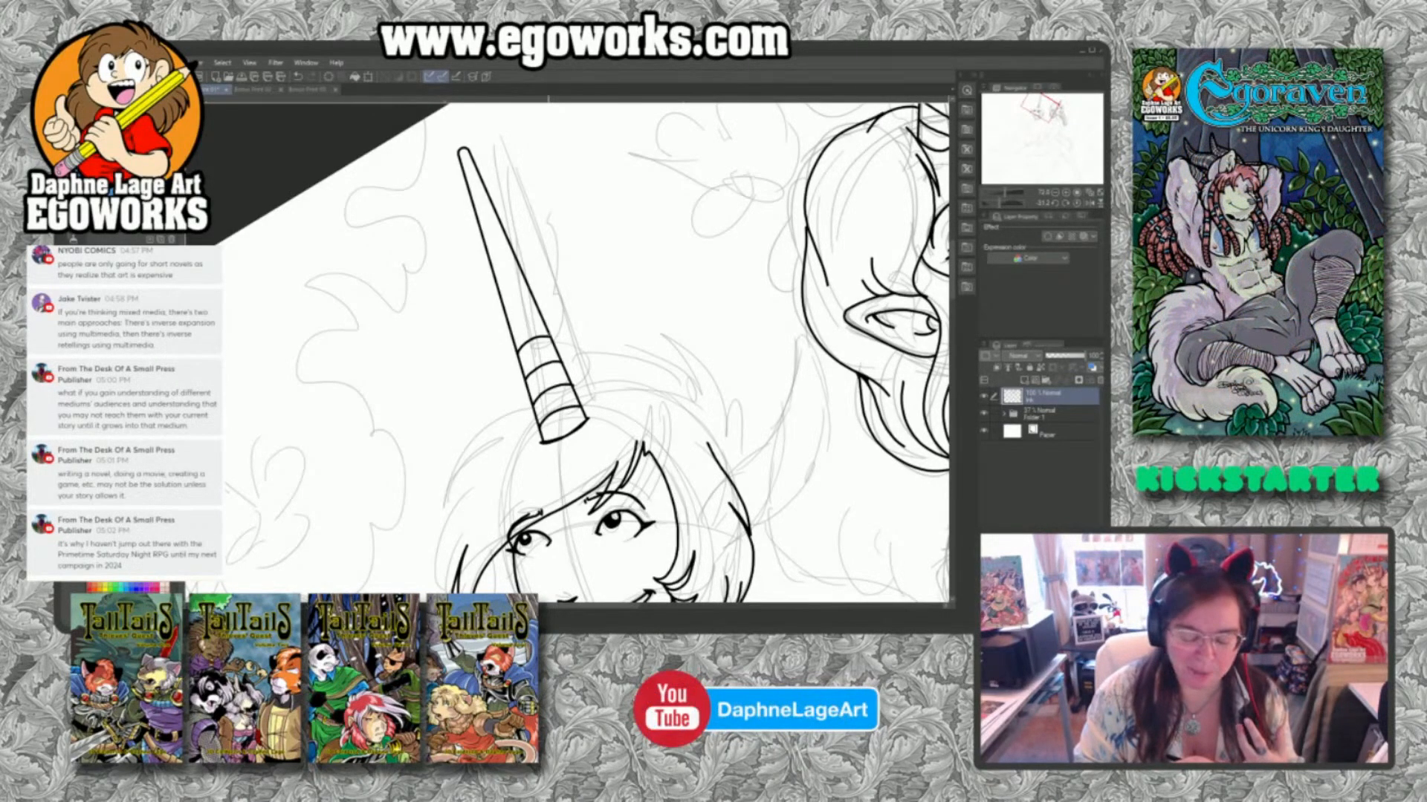
drag(510, 329, 541, 312)
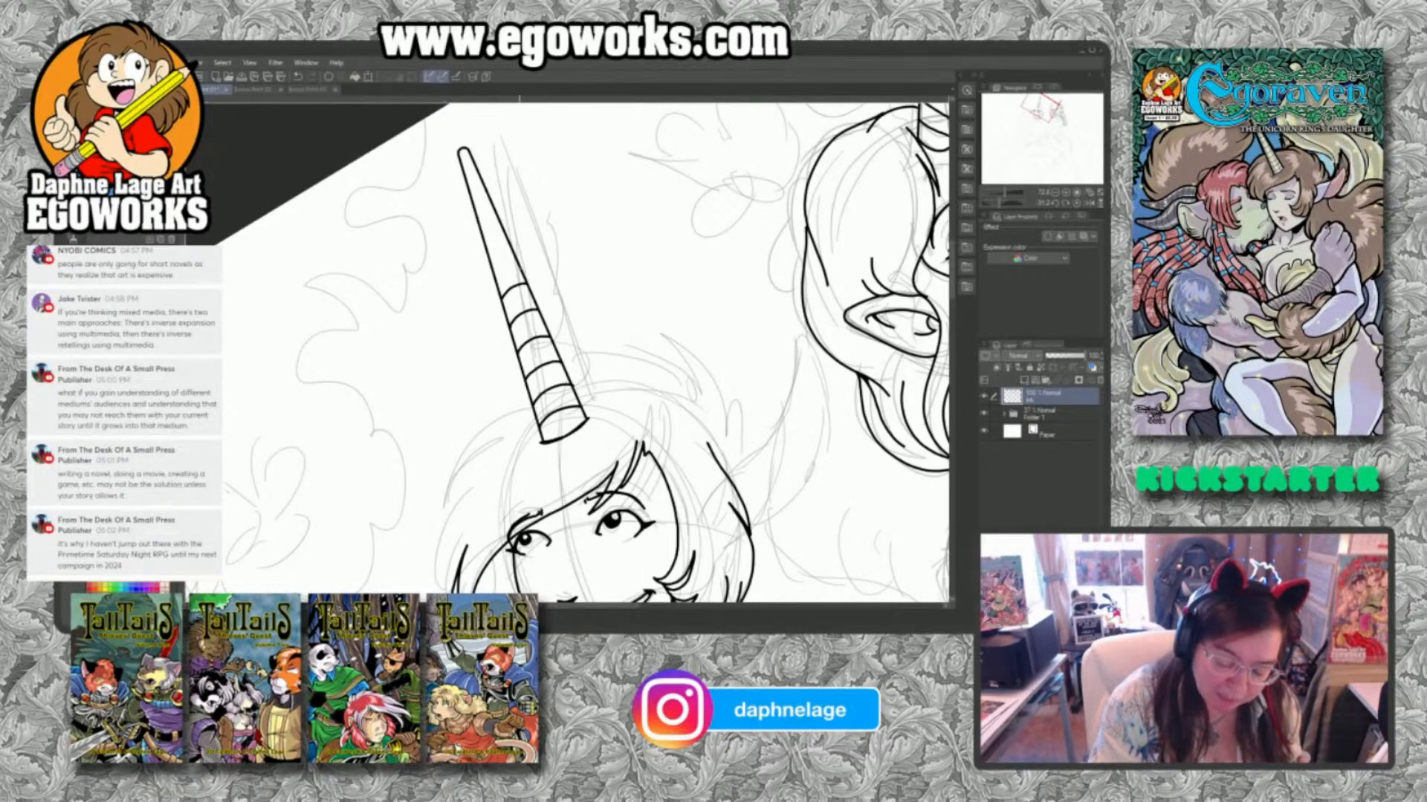
mouse_move(492, 274)
mouse_down()
mouse_move(513, 257)
mouse_move(501, 232)
mouse_up()
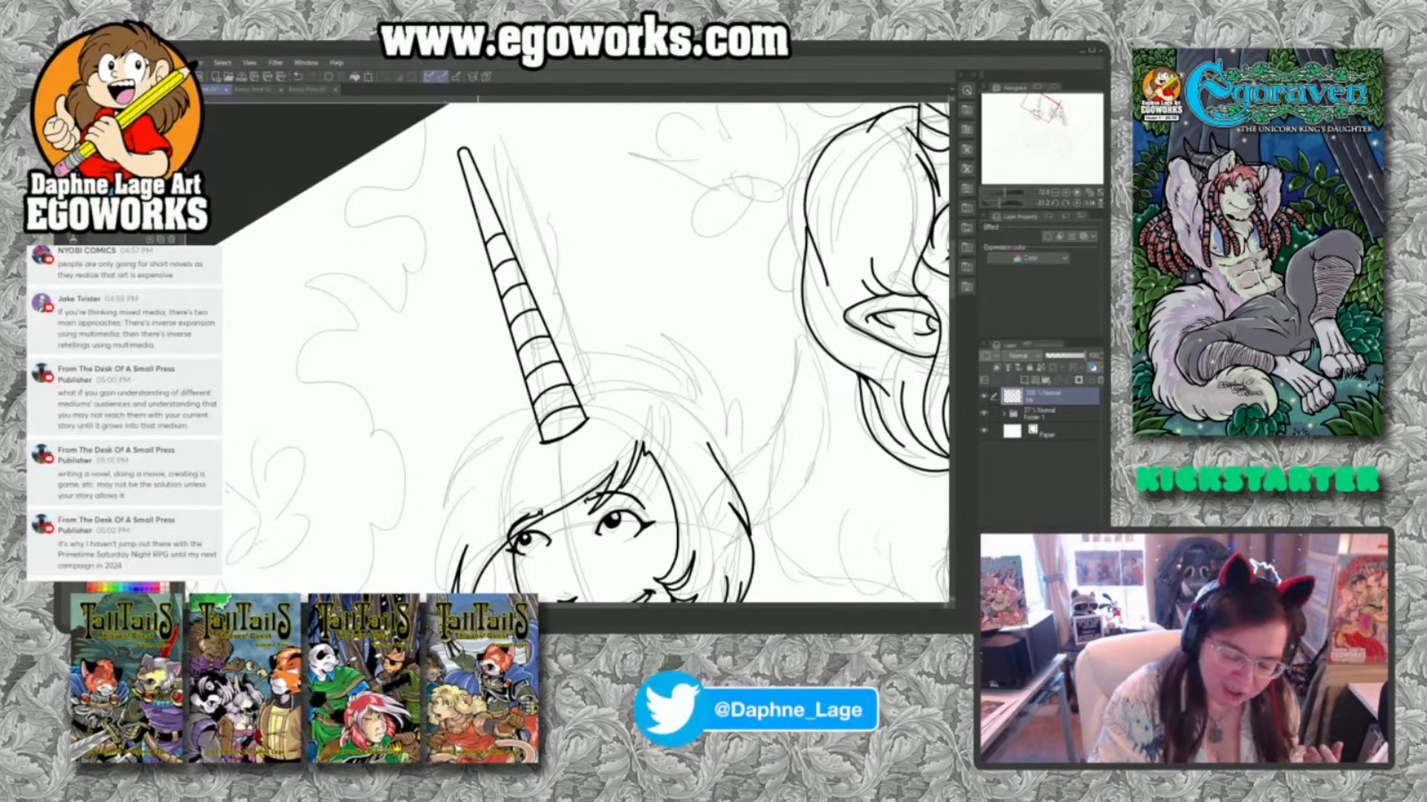
drag(479, 215, 493, 208)
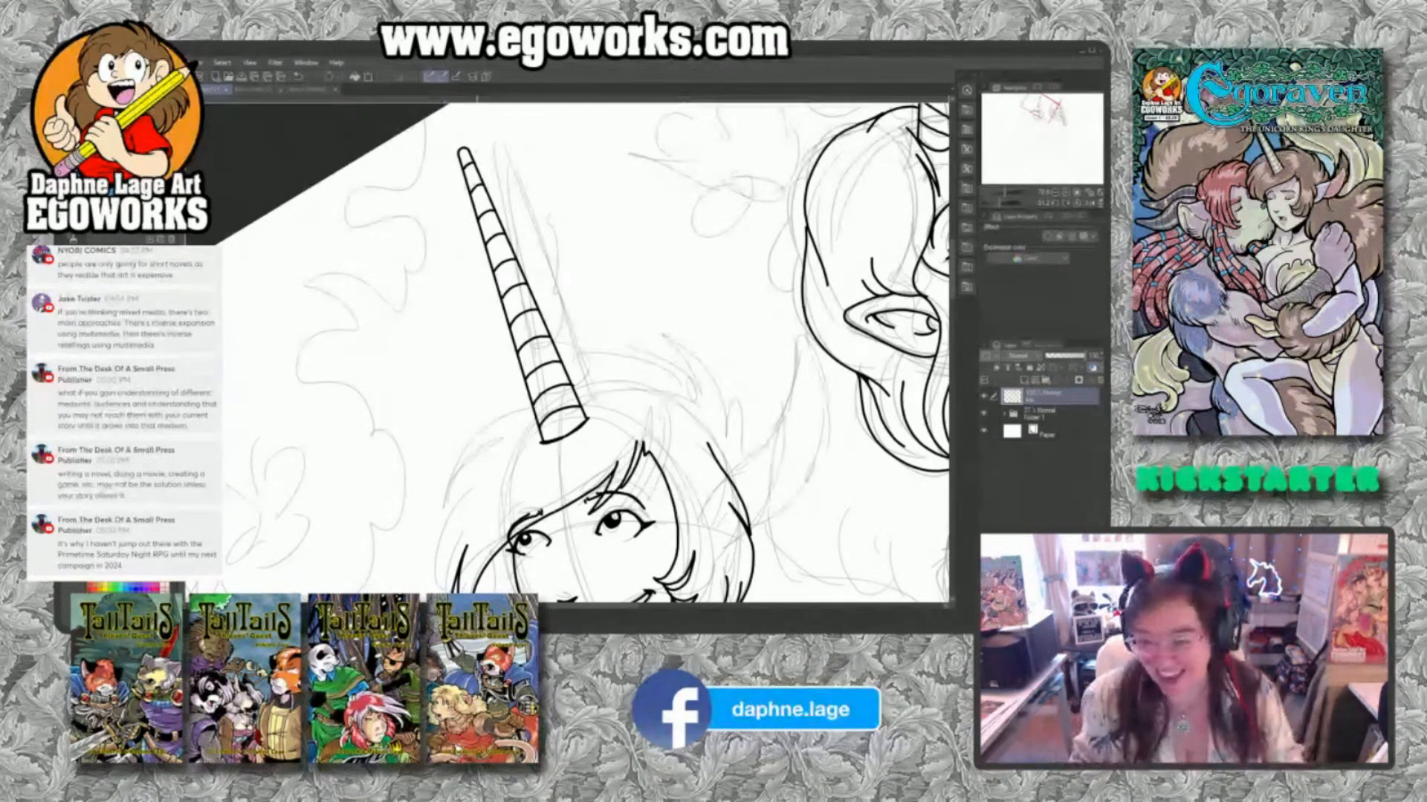
Ink the small curled locks beside the far cheek and the outer hair outline sweeping down from the horn's base.
drag(748, 441, 695, 303)
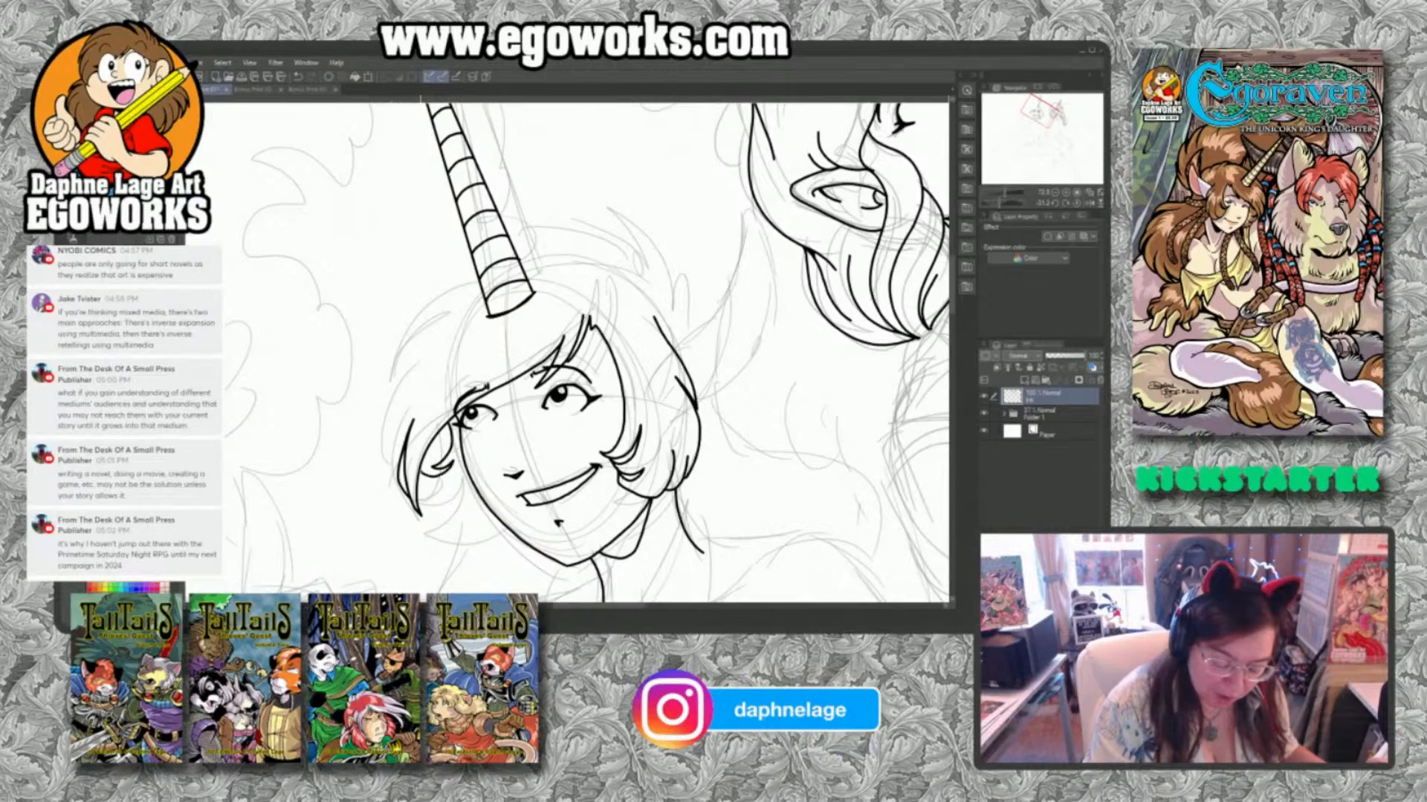
mouse_move(419, 472)
mouse_down()
mouse_move(442, 504)
mouse_move(467, 497)
mouse_move(445, 511)
mouse_move(496, 524)
mouse_up()
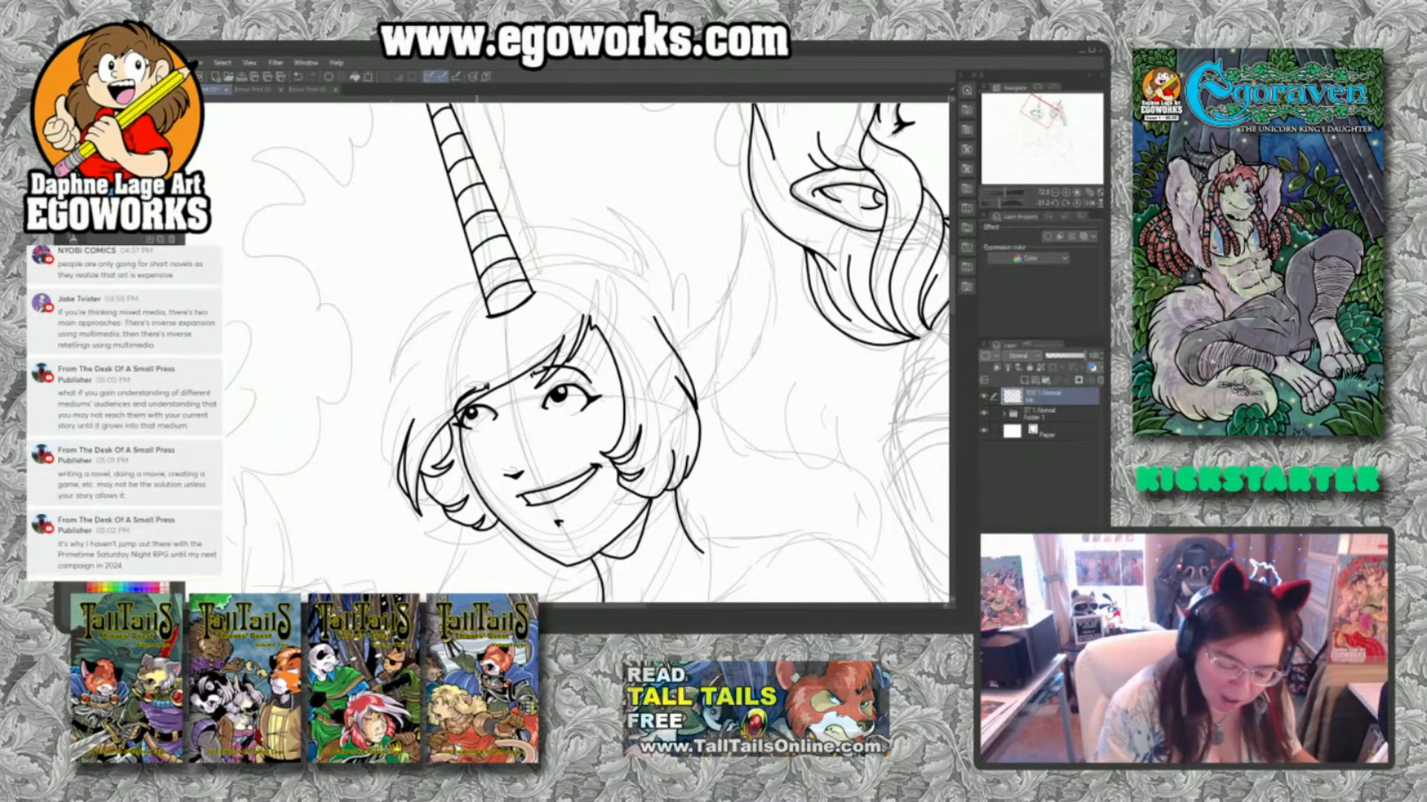
mouse_move(467, 285)
mouse_down()
mouse_move(431, 306)
mouse_move(387, 392)
mouse_up()
drag(388, 391, 407, 369)
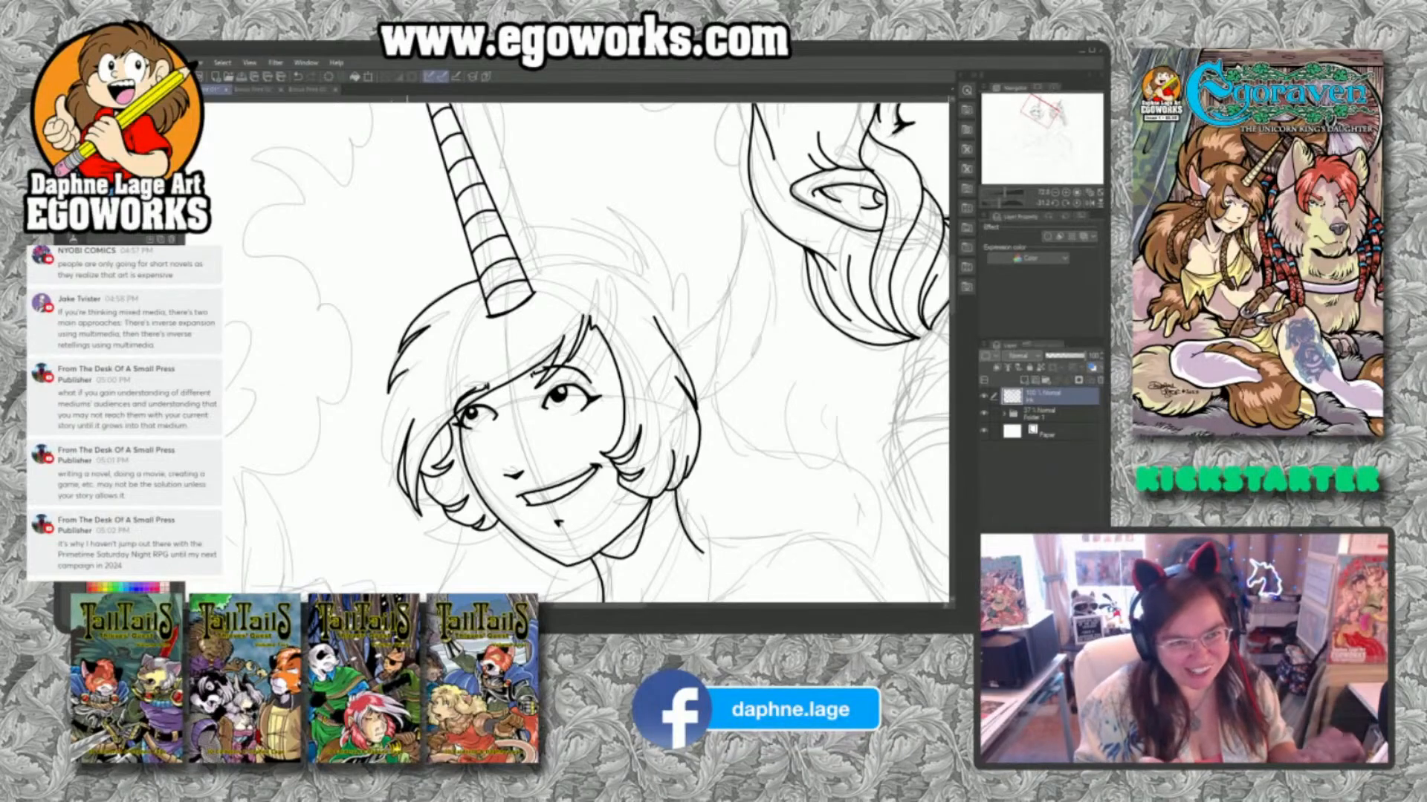
Ink the second figure's long pointed ear with its fur tufts, and close the outer outline of the far-side hair.
mouse_move(725, 316)
mouse_down()
mouse_move(778, 249)
mouse_move(745, 260)
mouse_move(780, 227)
mouse_move(801, 146)
mouse_move(821, 175)
mouse_move(824, 269)
mouse_move(794, 327)
mouse_up()
mouse_move(789, 212)
mouse_down()
mouse_move(779, 325)
mouse_move(750, 355)
mouse_up()
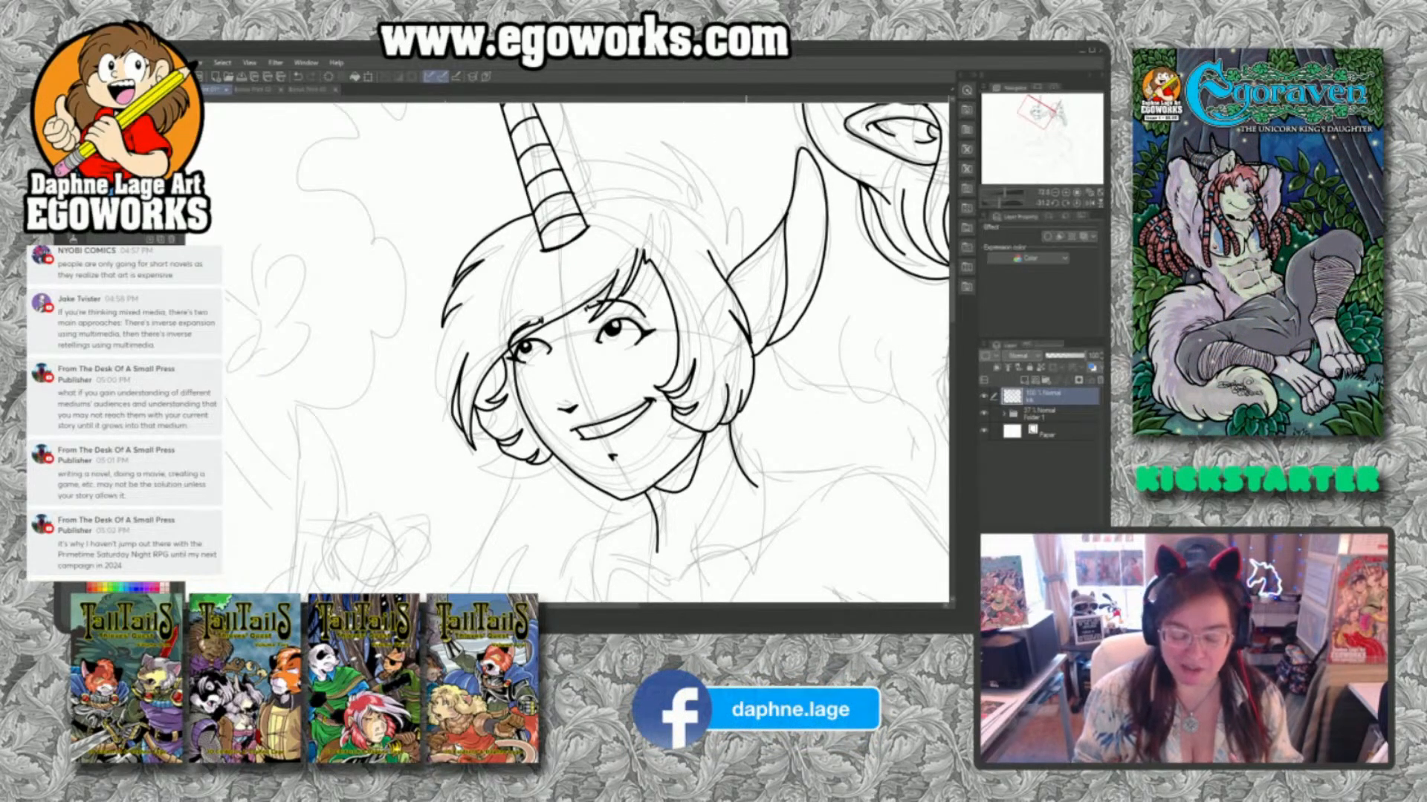
mouse_move(466, 438)
mouse_down()
mouse_move(438, 375)
mouse_move(462, 318)
mouse_move(439, 342)
mouse_move(446, 322)
mouse_up()
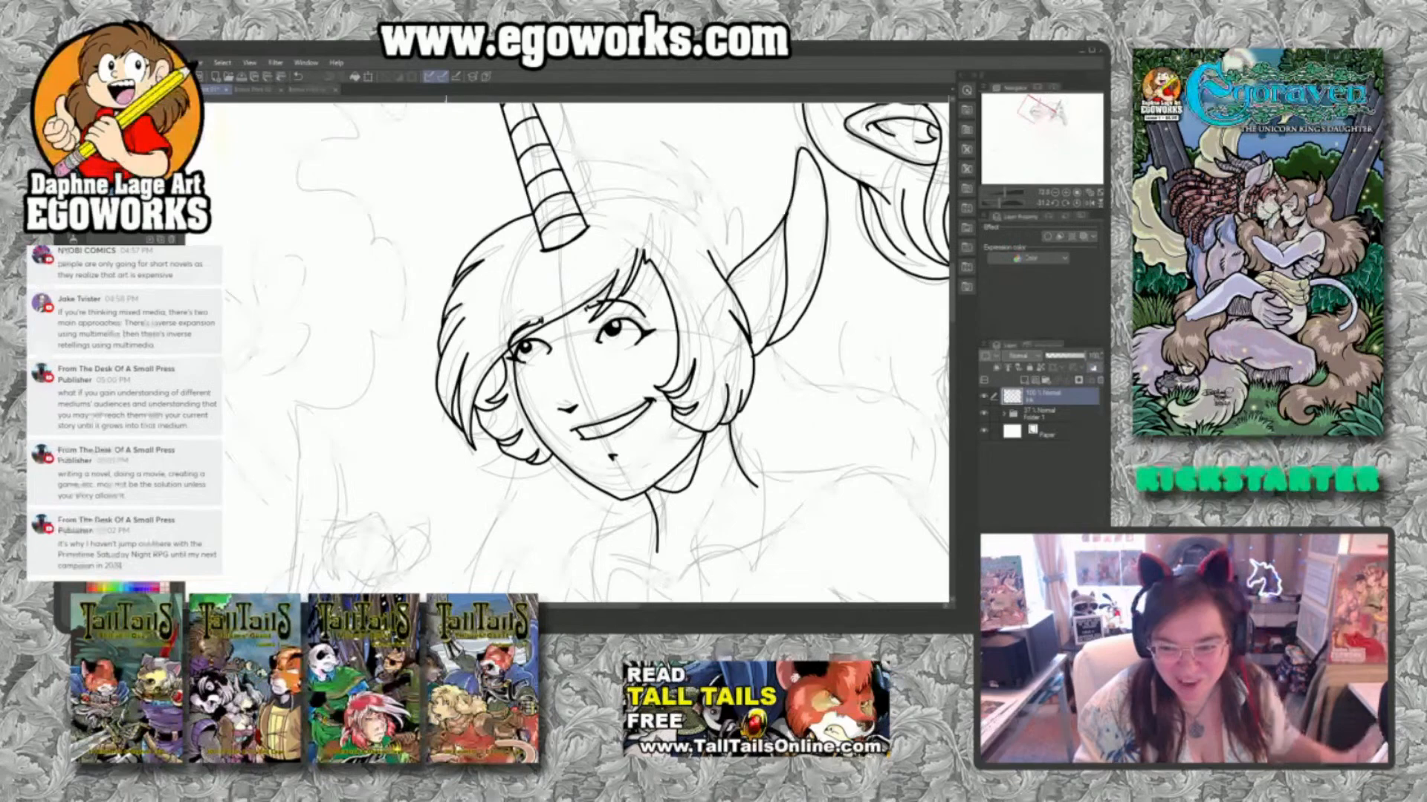
drag(854, 281, 763, 413)
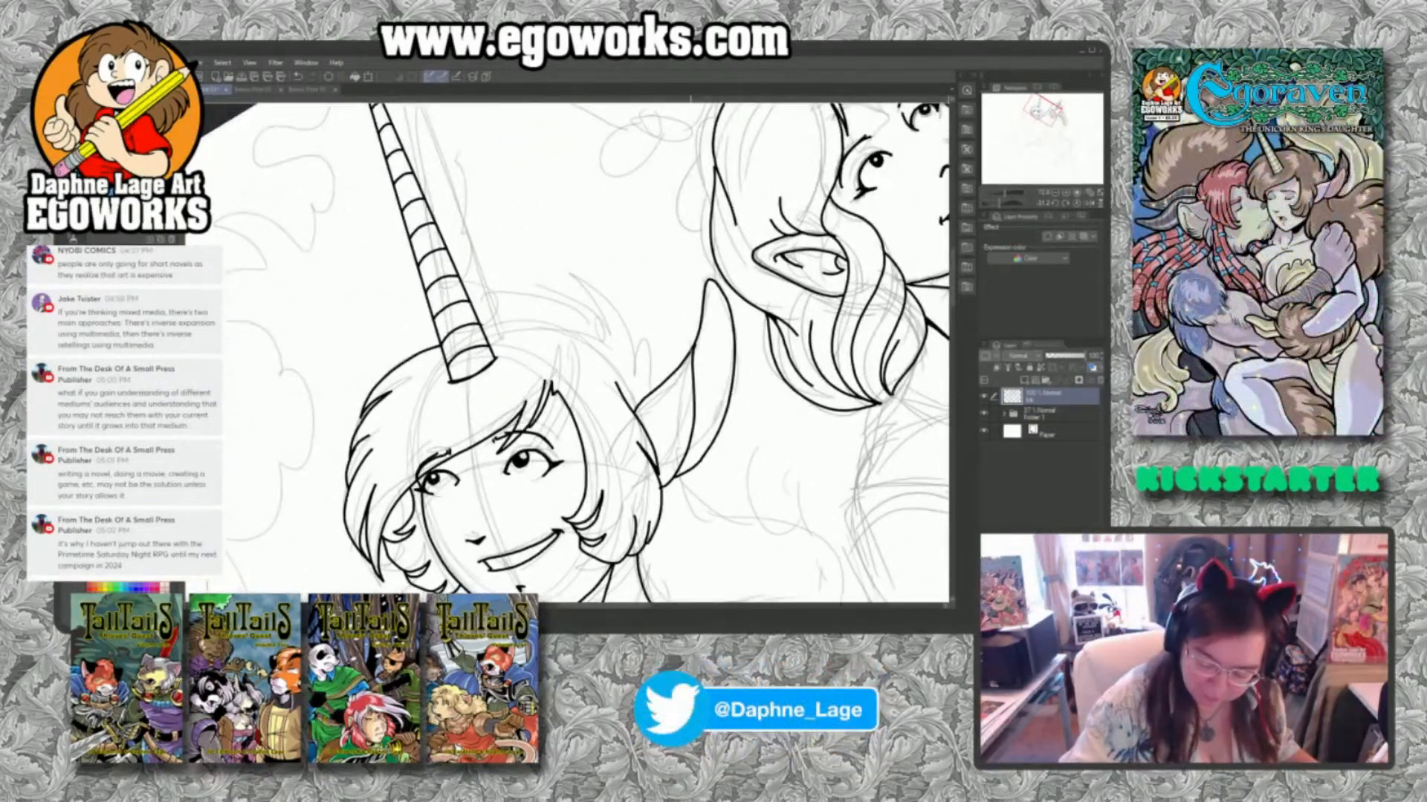
mouse_move(692, 348)
mouse_down()
mouse_move(682, 241)
mouse_move(718, 271)
mouse_move(747, 345)
mouse_move(740, 375)
mouse_up()
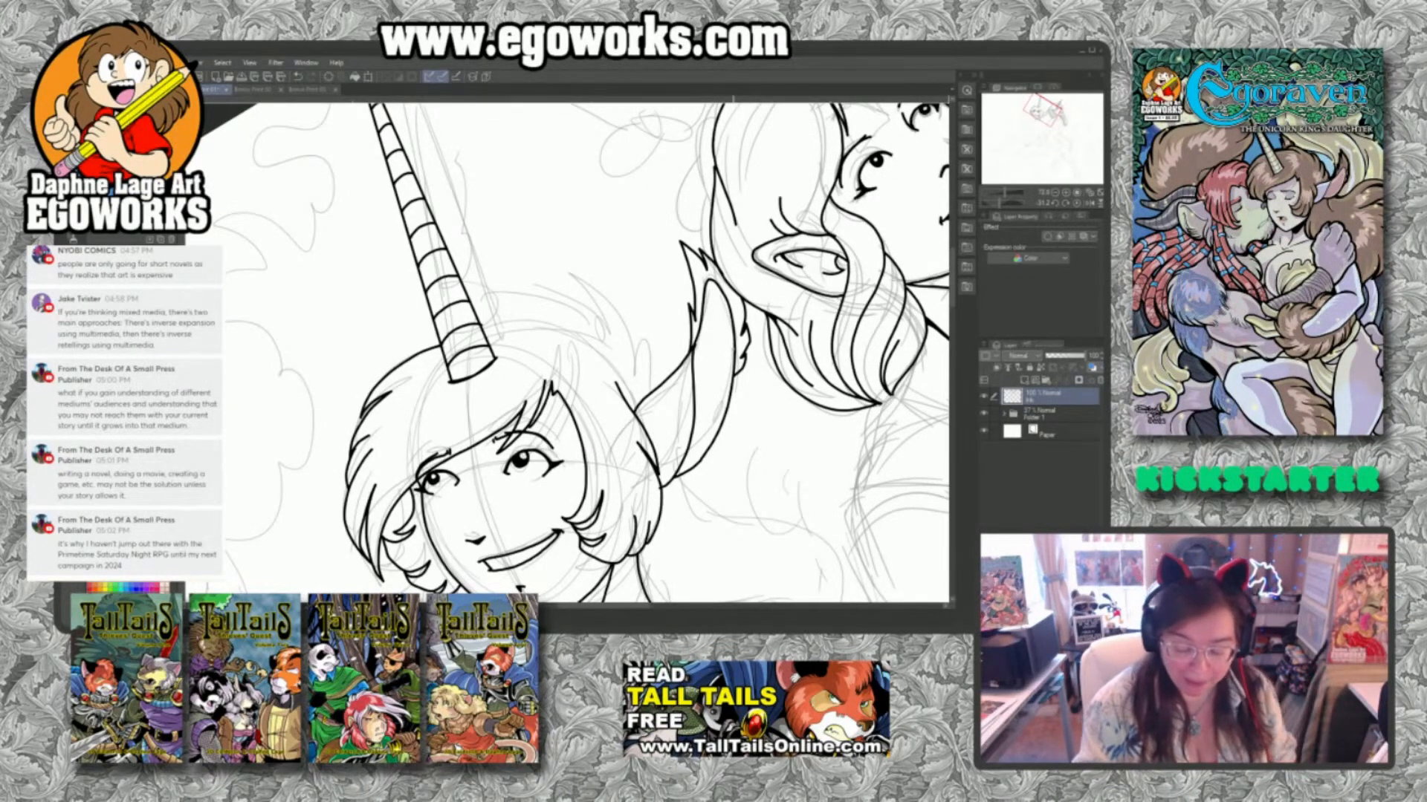
Ink the crown of the second figure's hair from the horn toward the ear, adding short spiky tufts along it.
mouse_move(480, 325)
mouse_down()
mouse_move(524, 314)
mouse_move(605, 346)
mouse_up()
drag(599, 320, 622, 347)
drag(616, 328, 655, 368)
drag(635, 363, 662, 385)
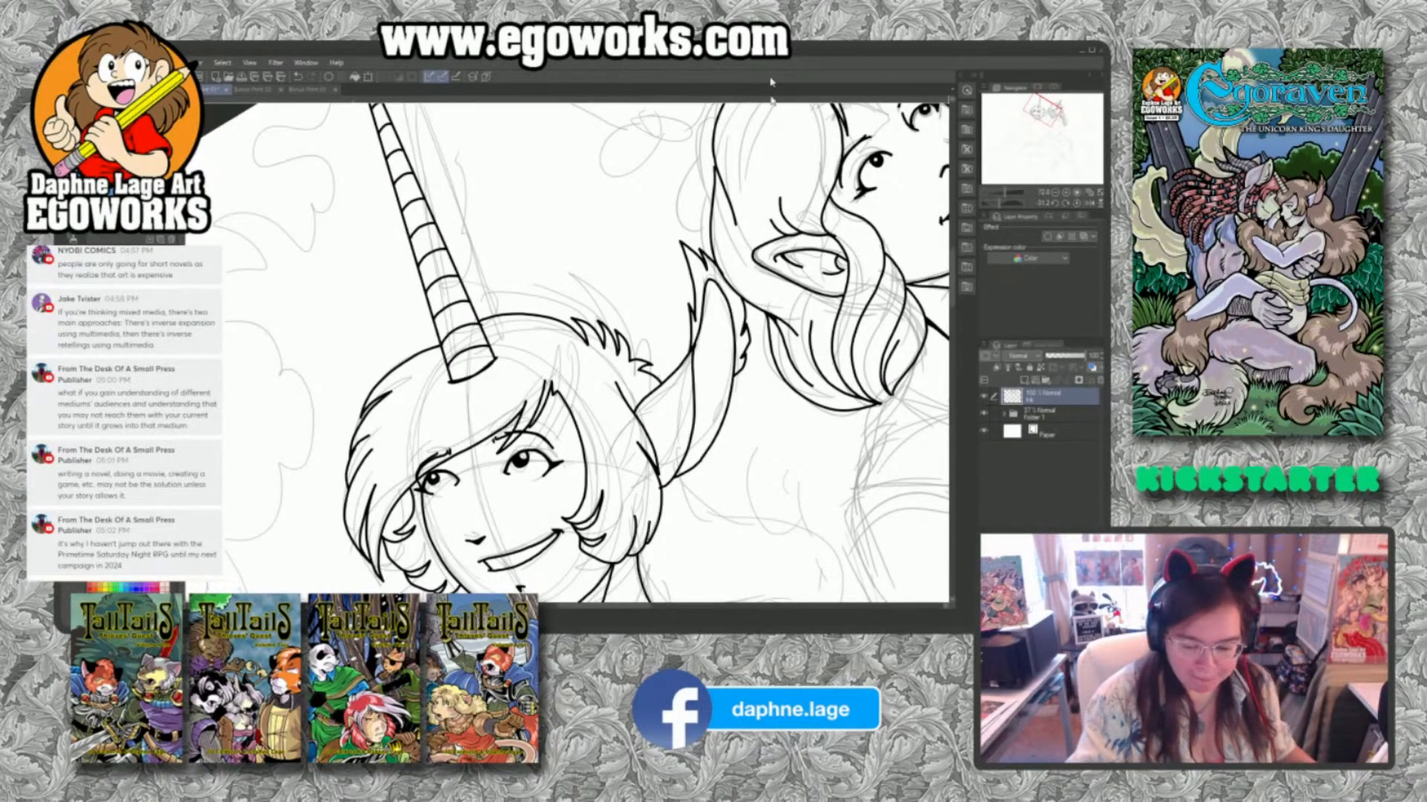
Ink the curved line sweeping out below the second figure's ear, plus the inner neck line and the line down to the throat's base.
drag(758, 531, 734, 340)
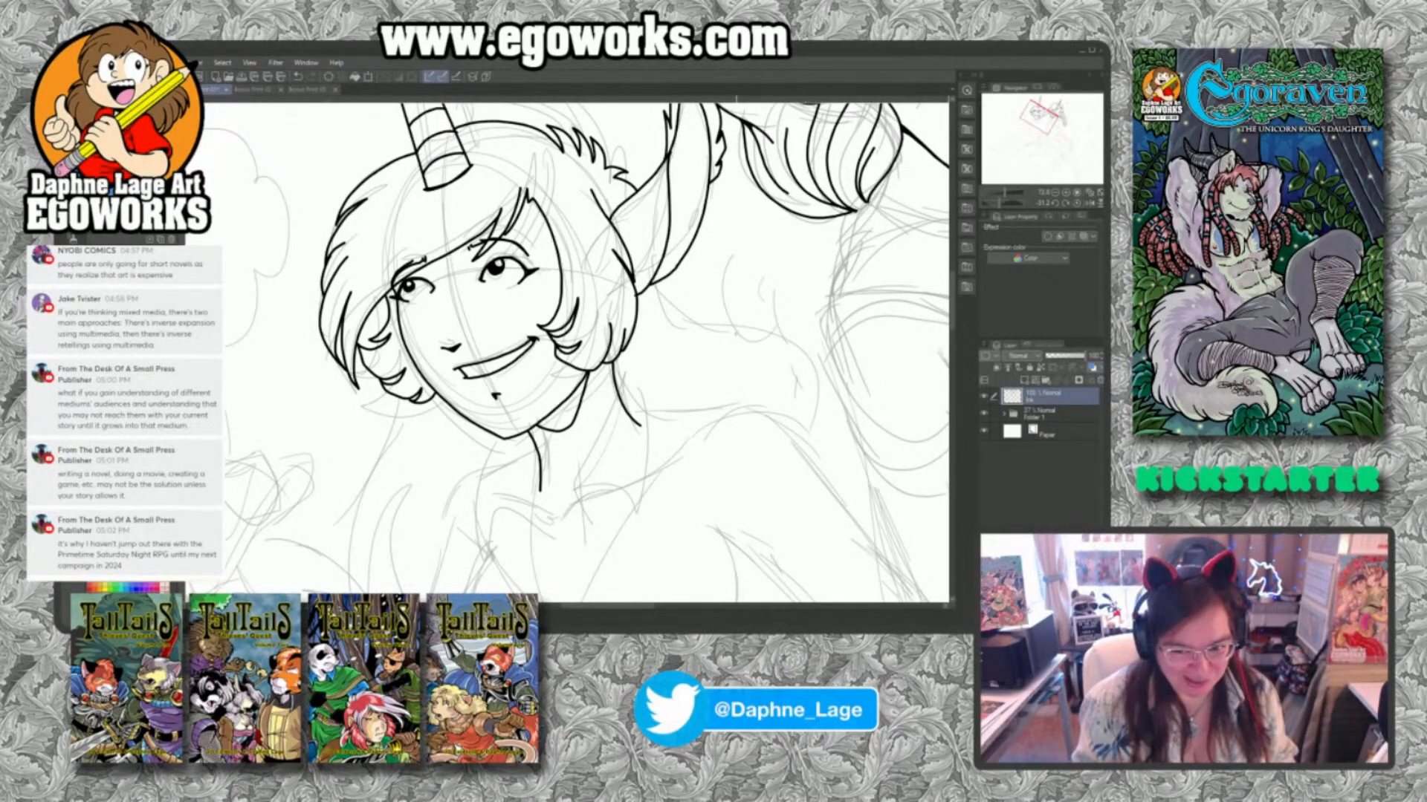
mouse_move(671, 275)
mouse_down()
mouse_move(712, 313)
mouse_move(780, 342)
mouse_up()
drag(736, 512, 785, 409)
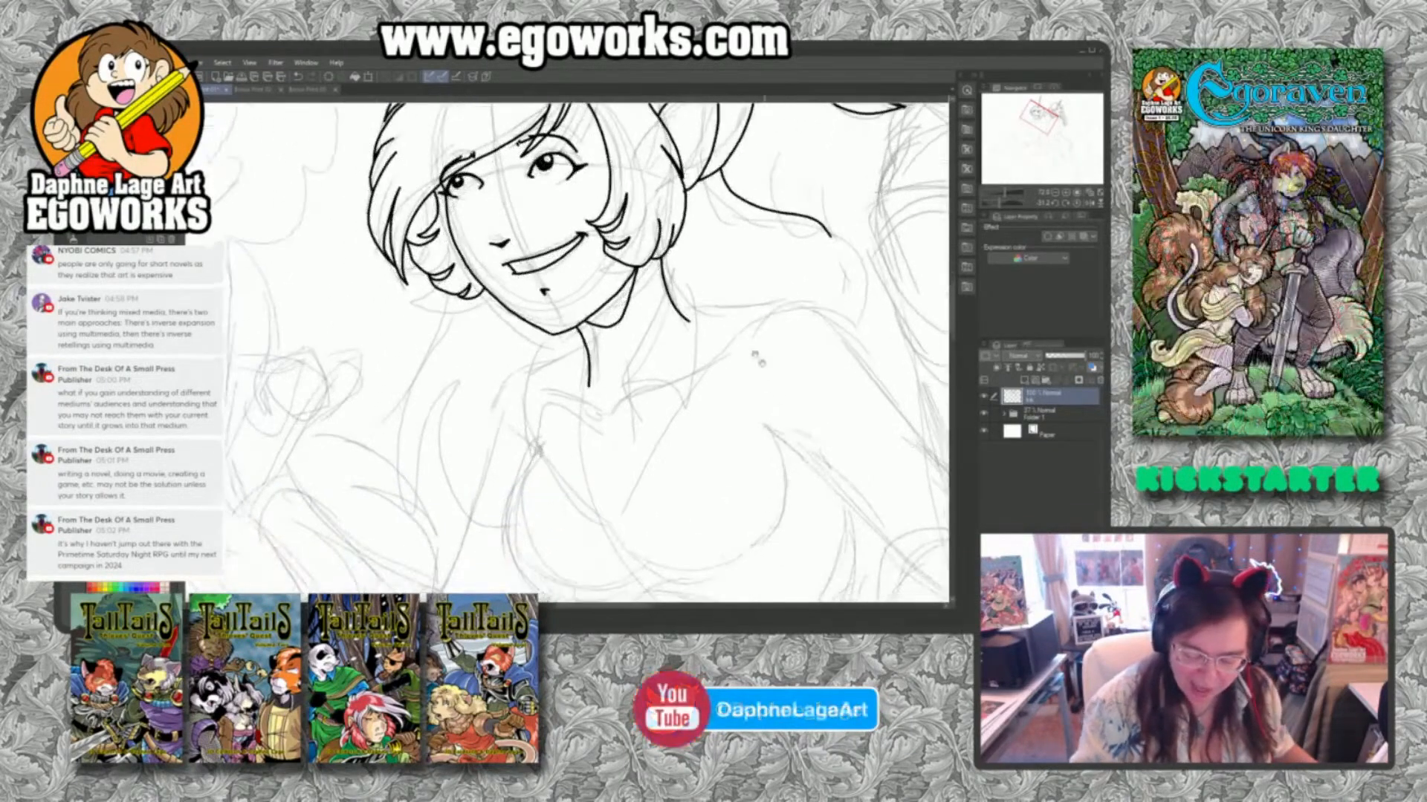
drag(651, 258, 624, 406)
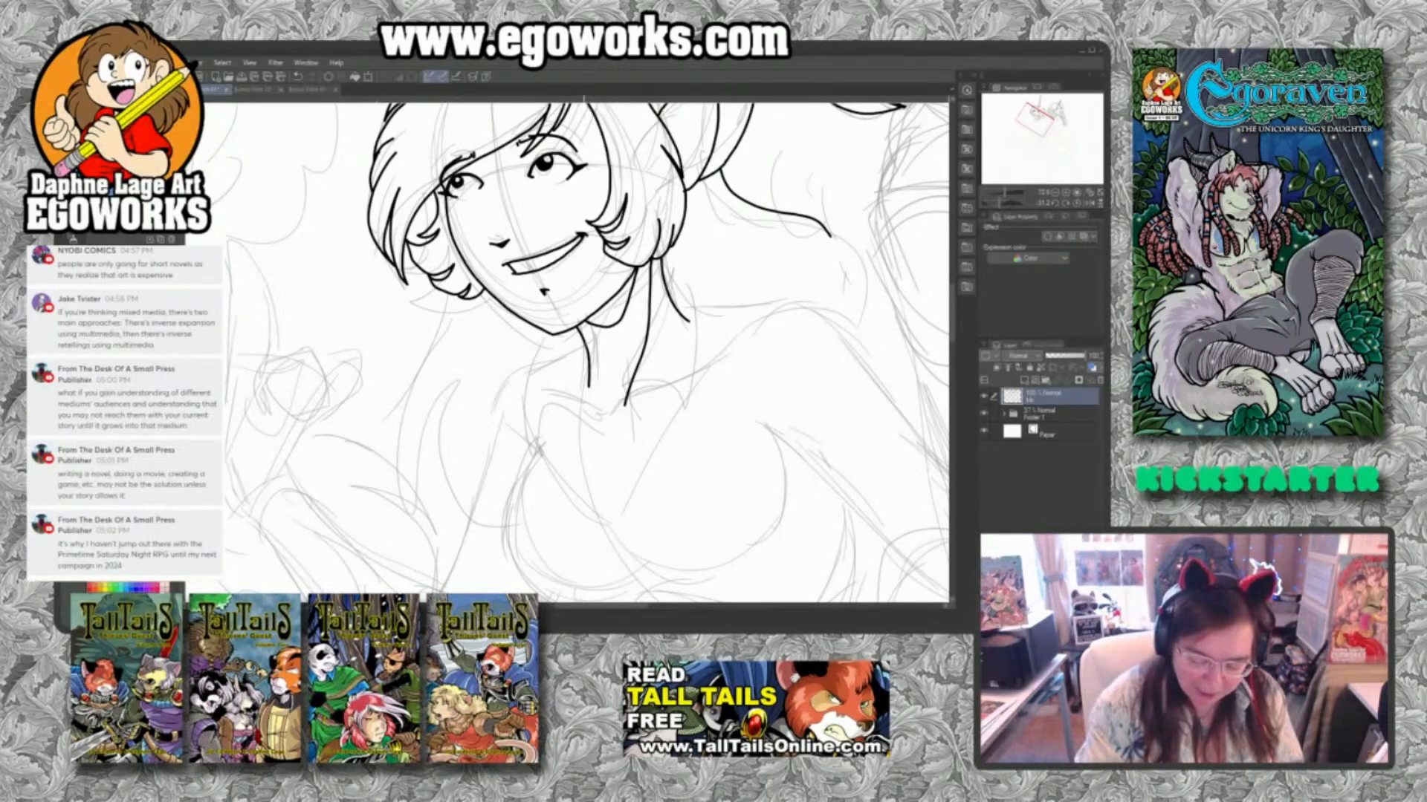
mouse_move(584, 342)
mouse_down()
mouse_move(572, 386)
mouse_move(629, 451)
mouse_up()
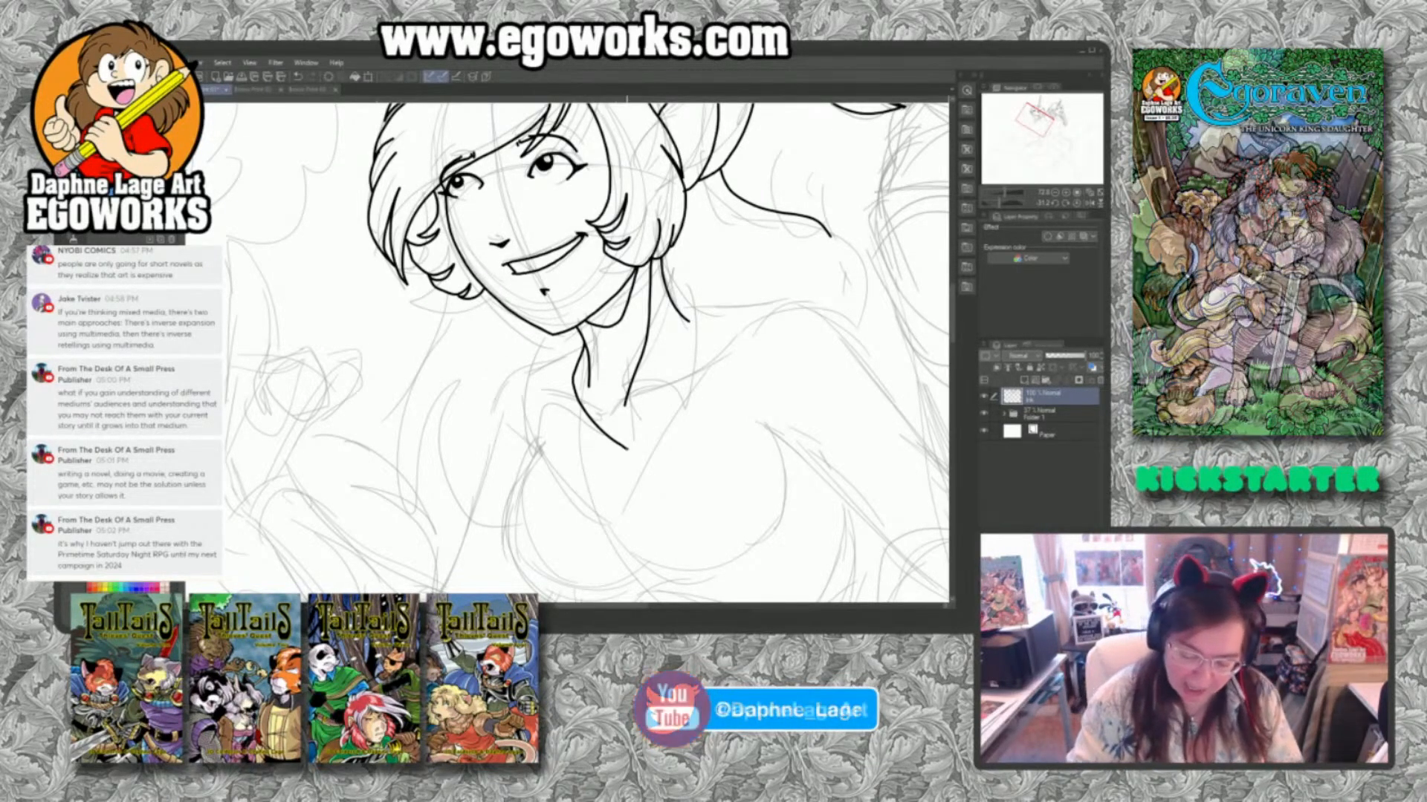
Ink the second figure's shirt collar with two pointed flaps, reworking the near flap's upper edge into a smooth curve up to the neck.
mouse_move(630, 450)
mouse_down()
mouse_move(679, 374)
mouse_move(678, 295)
mouse_move(709, 332)
mouse_up()
mouse_move(640, 438)
mouse_down()
mouse_move(675, 429)
mouse_move(702, 473)
mouse_move(711, 343)
mouse_up()
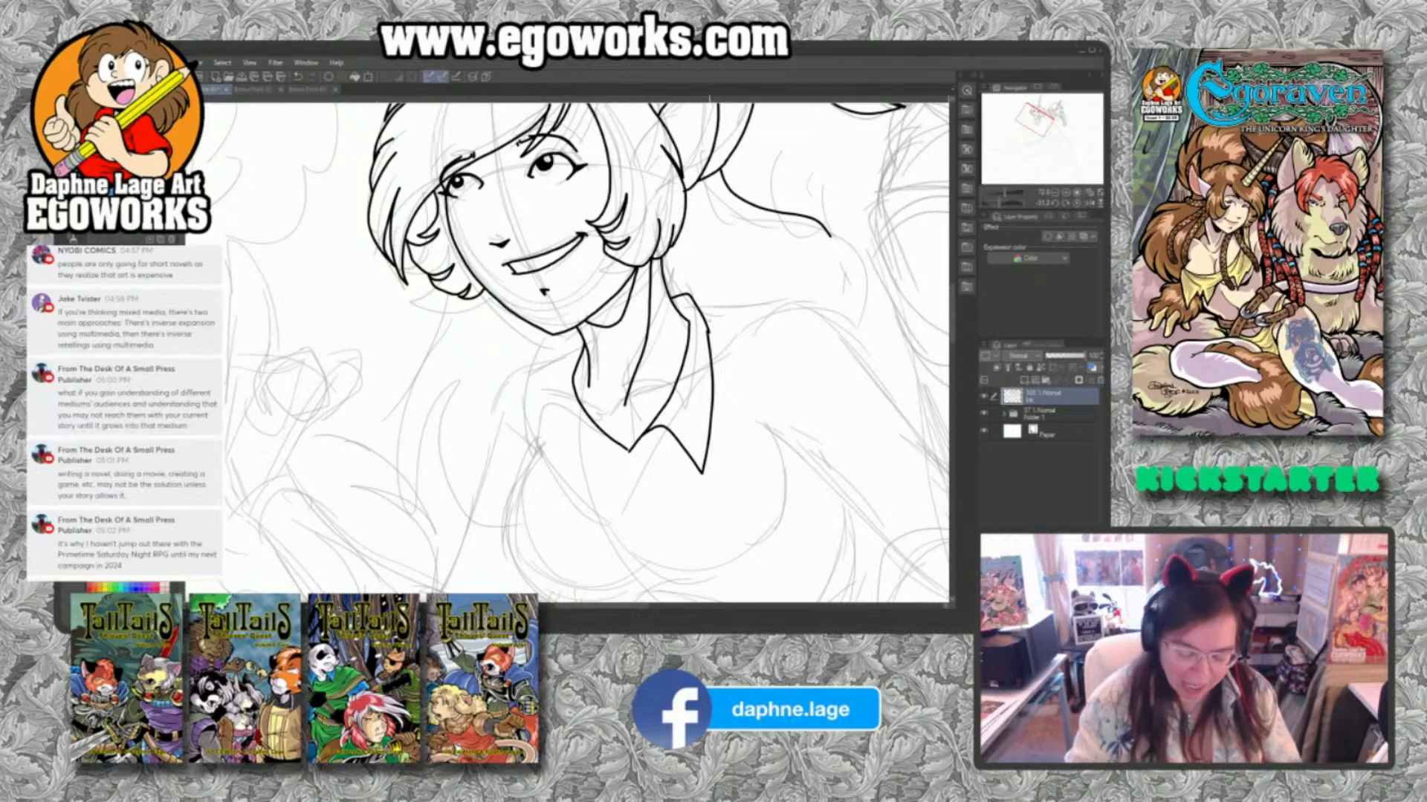
mouse_move(629, 450)
mouse_down()
mouse_move(587, 440)
mouse_move(575, 469)
mouse_move(551, 420)
mouse_move(545, 363)
mouse_move(574, 327)
mouse_up()
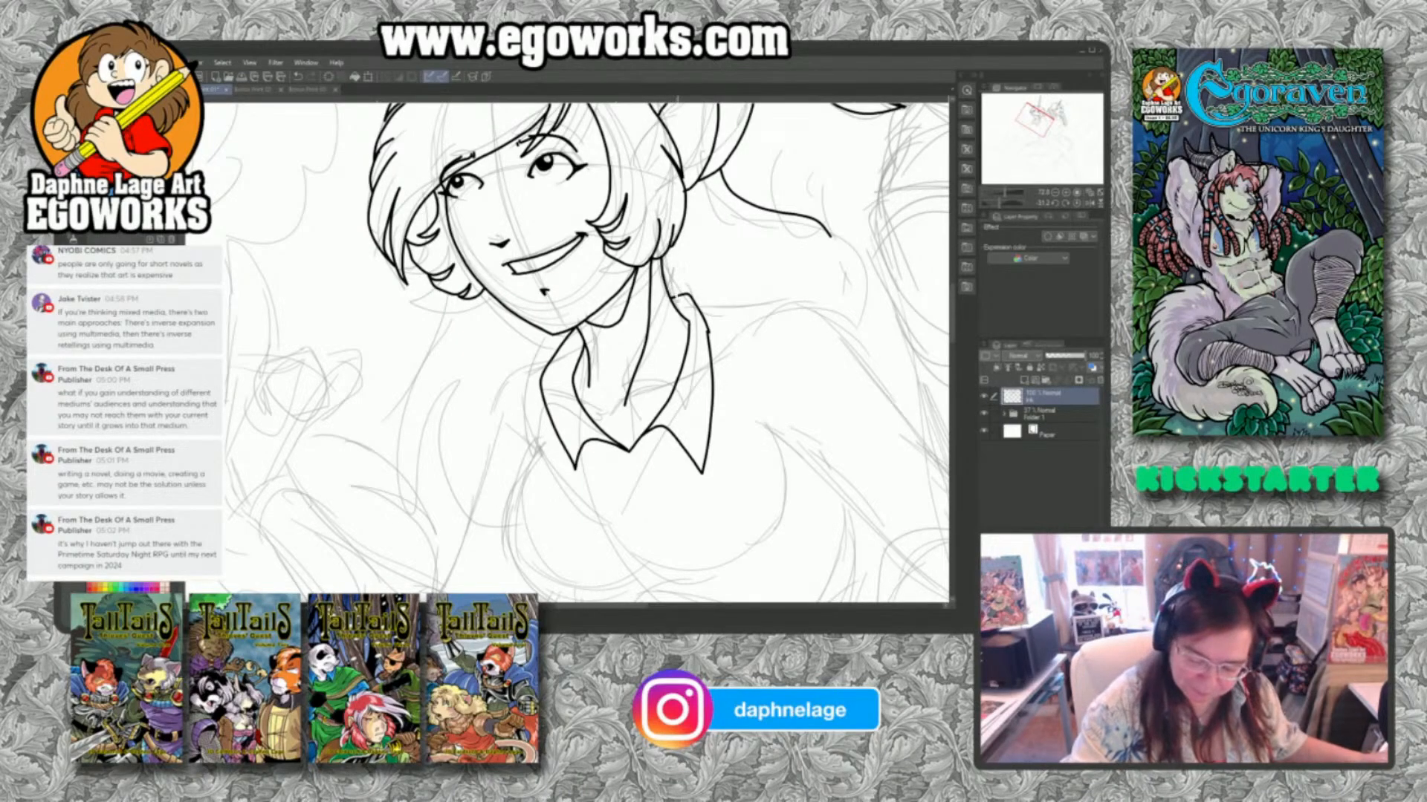
drag(677, 296, 707, 332)
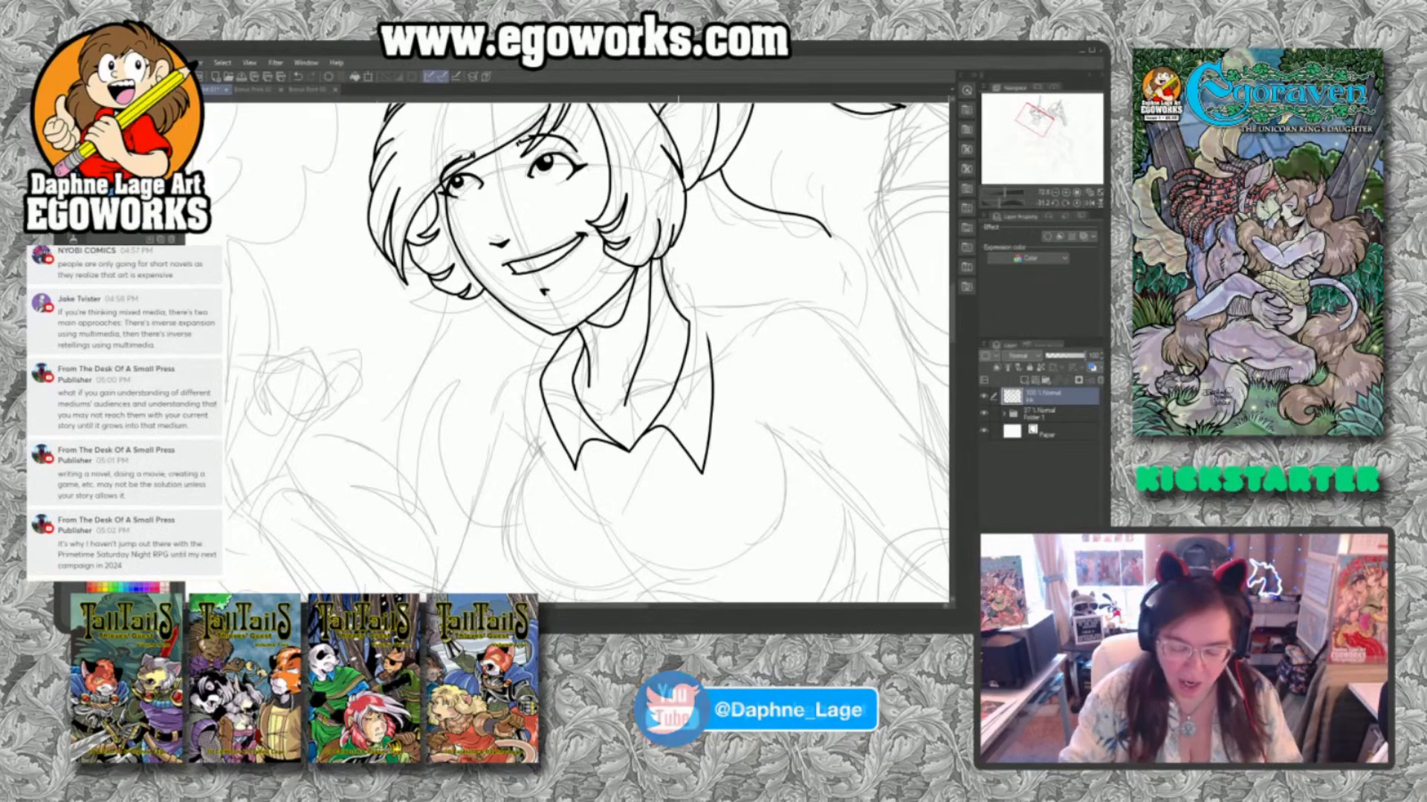
mouse_move(664, 275)
mouse_down()
mouse_move(690, 285)
mouse_move(709, 336)
mouse_up()
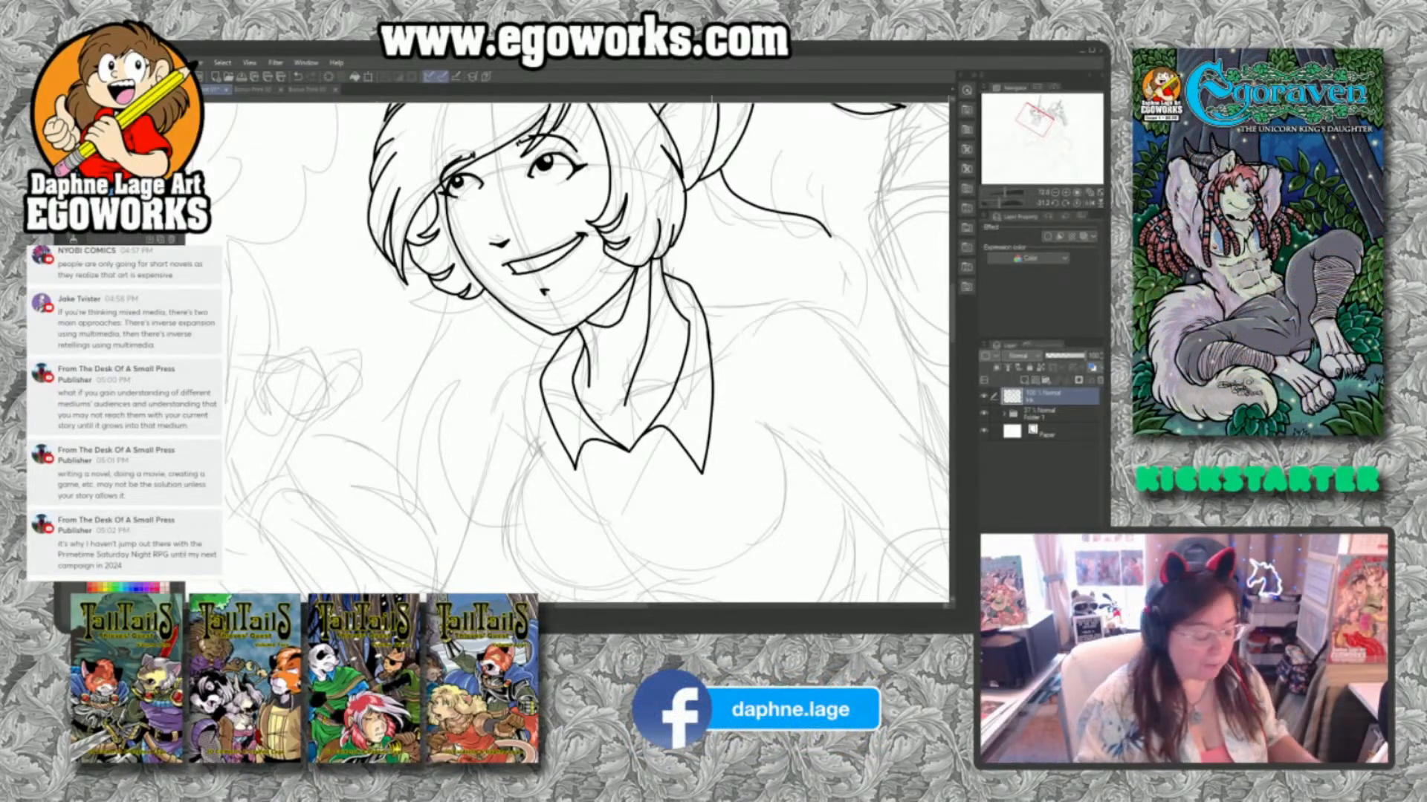
Ink the second figure's near shoulder line from the collar outward and the armhole curve running down the side of the chest.
drag(862, 379, 808, 499)
drag(747, 463, 728, 455)
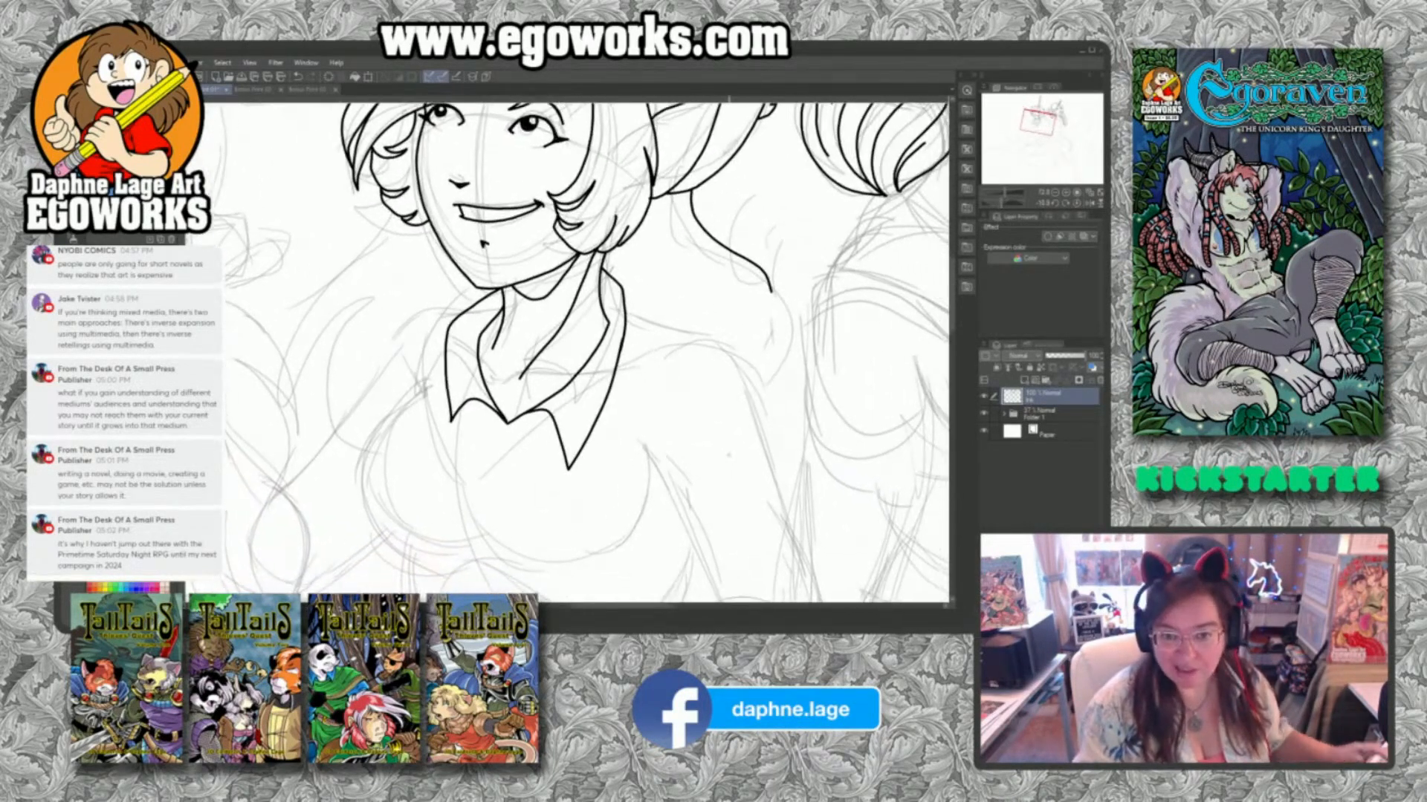
mouse_move(625, 300)
mouse_down()
mouse_move(738, 338)
mouse_move(746, 355)
mouse_move(748, 368)
mouse_move(724, 356)
mouse_move(693, 388)
mouse_move(669, 441)
mouse_move(676, 535)
mouse_up()
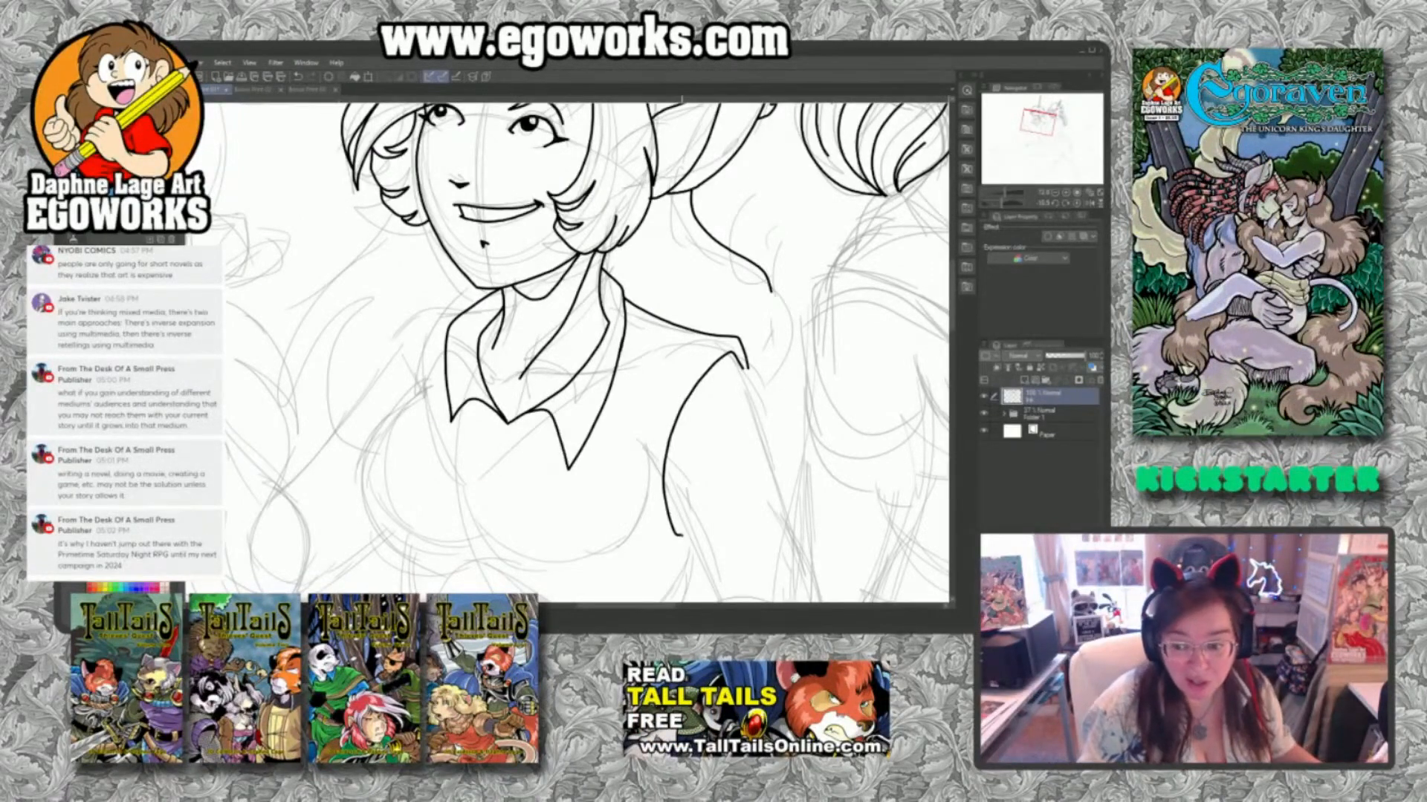
Erase the near collar flap's long tip and outer edge, and re-ink the flap with a shorter point.
drag(769, 486, 827, 423)
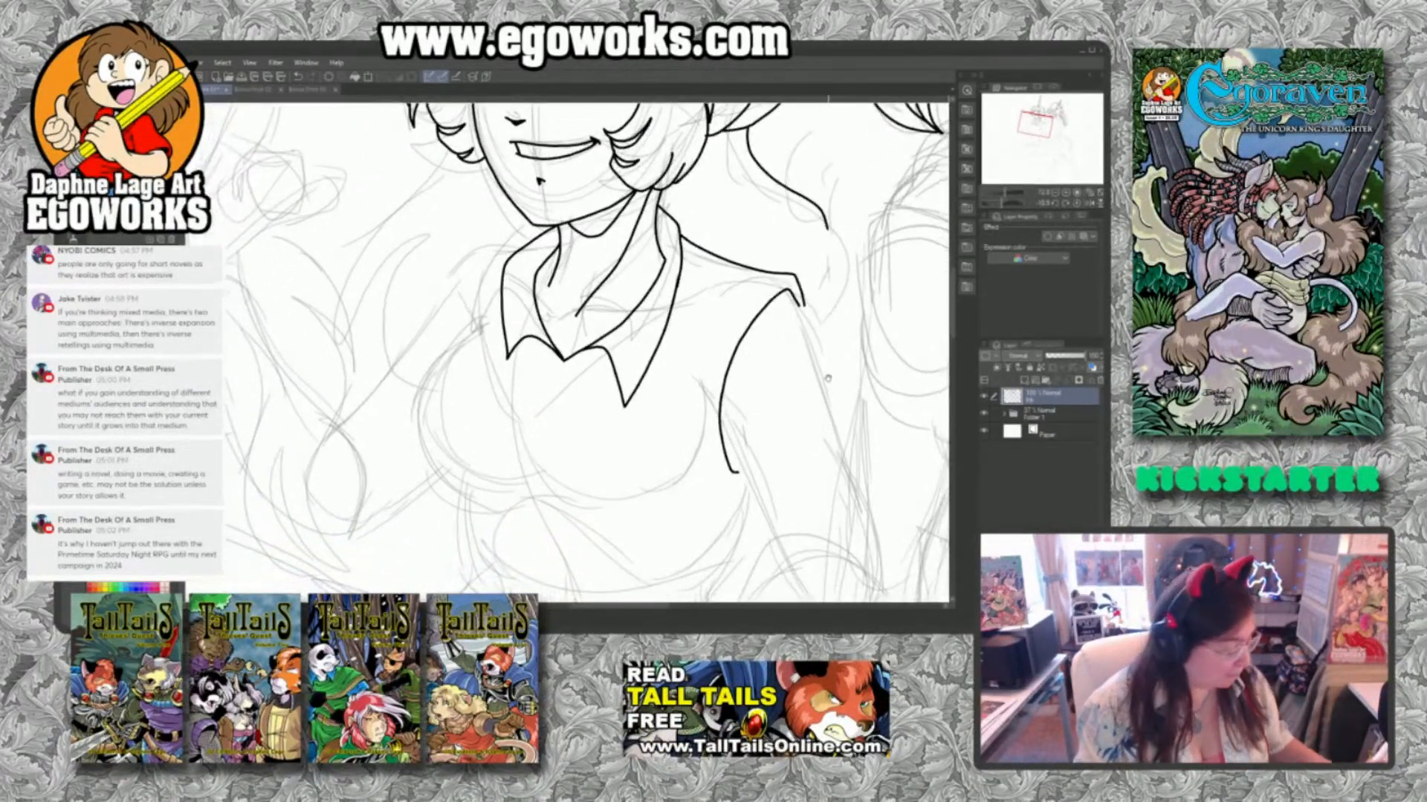
drag(682, 267, 623, 397)
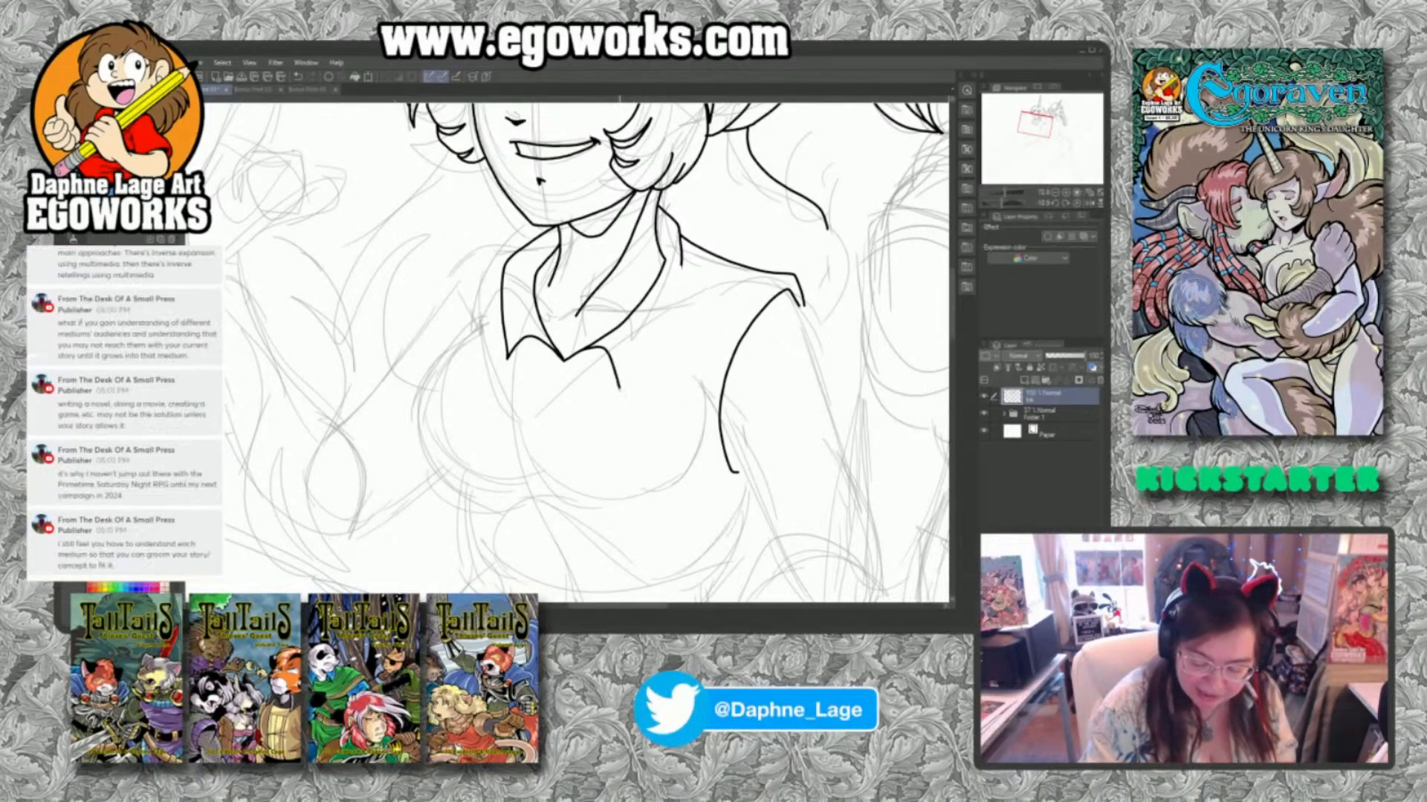
drag(622, 388, 682, 240)
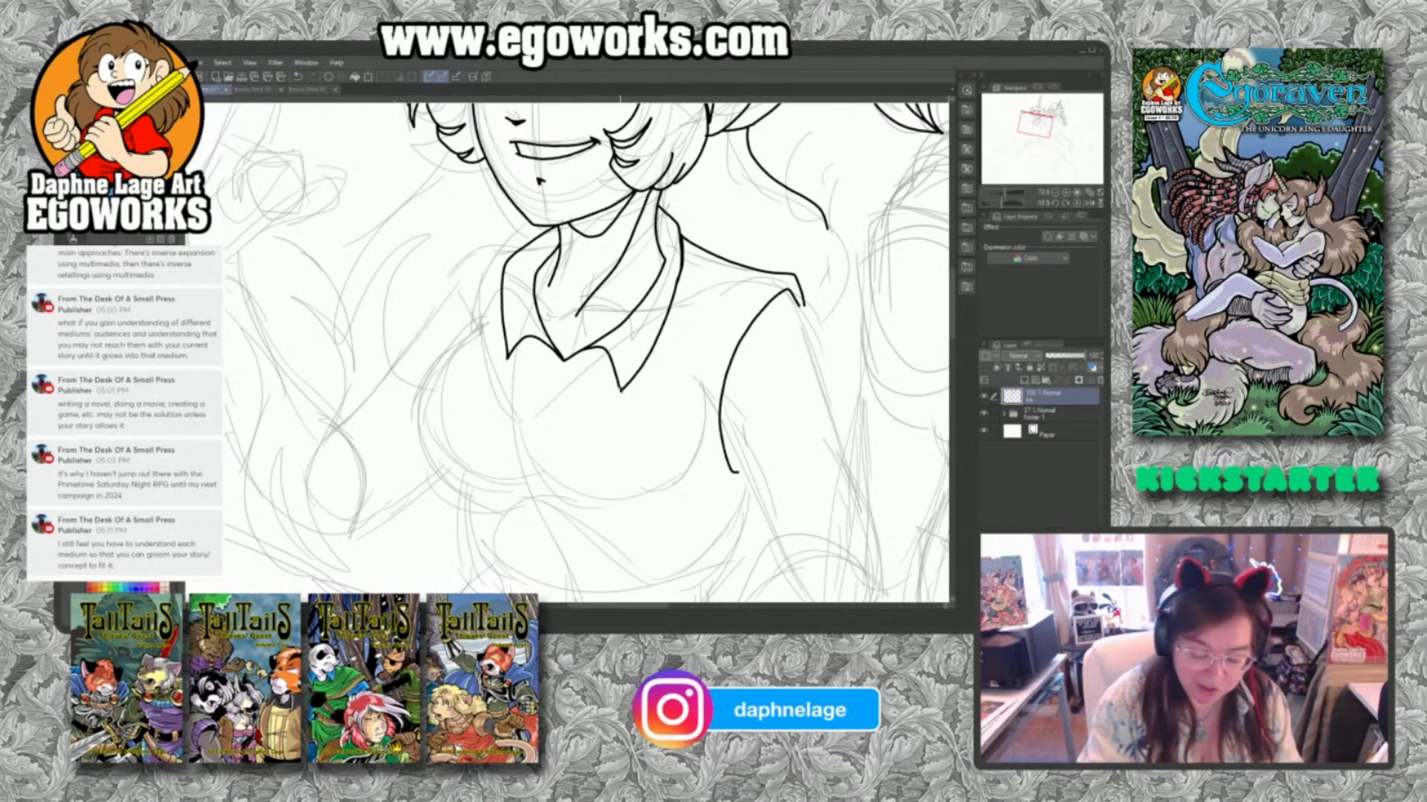
Ink the far shoulder line and the curved neckline opening beneath the collar, redrawing the opening's lower edge.
mouse_move(515, 253)
mouse_down()
mouse_move(448, 274)
mouse_move(449, 344)
mouse_move(517, 361)
mouse_move(527, 424)
mouse_move(614, 376)
mouse_up()
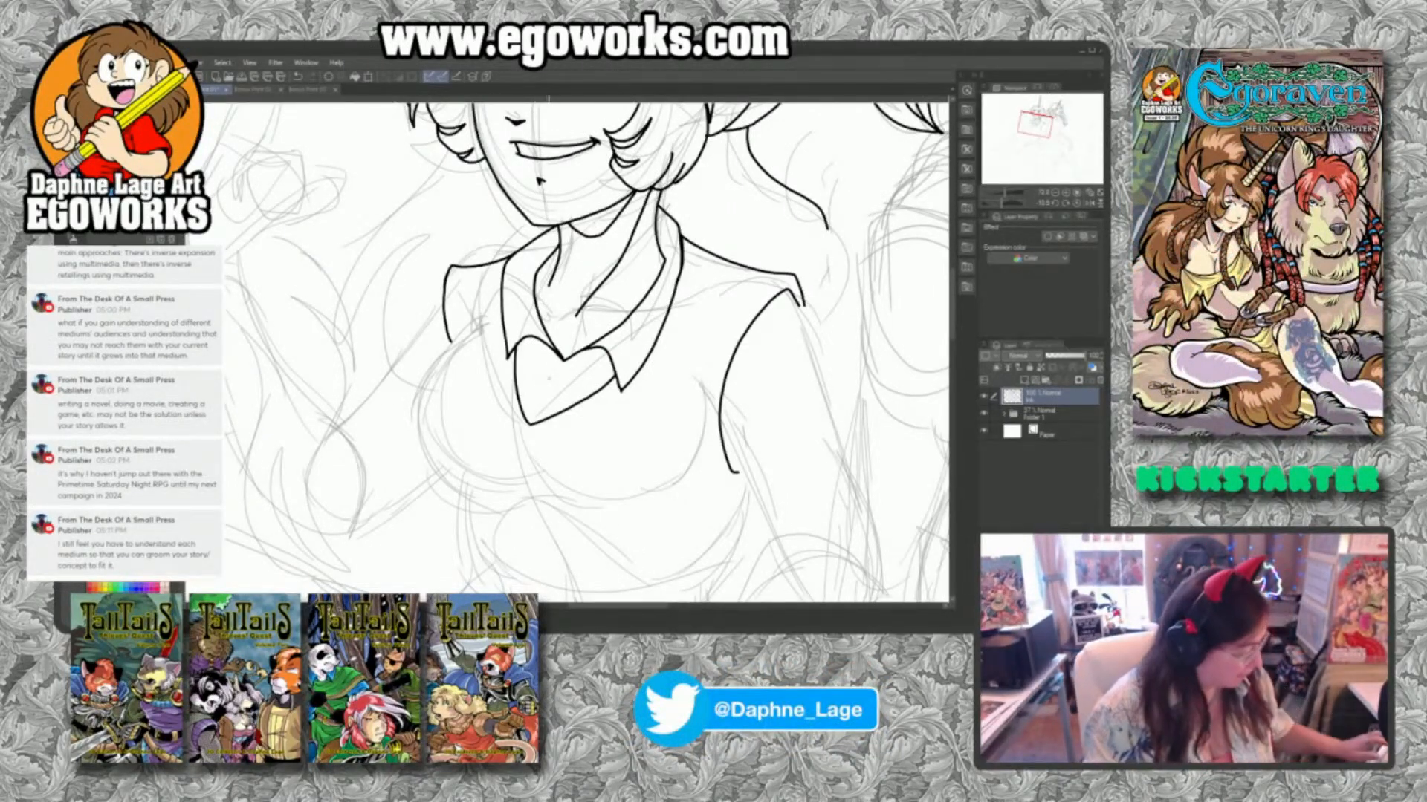
key(ctrl+z)
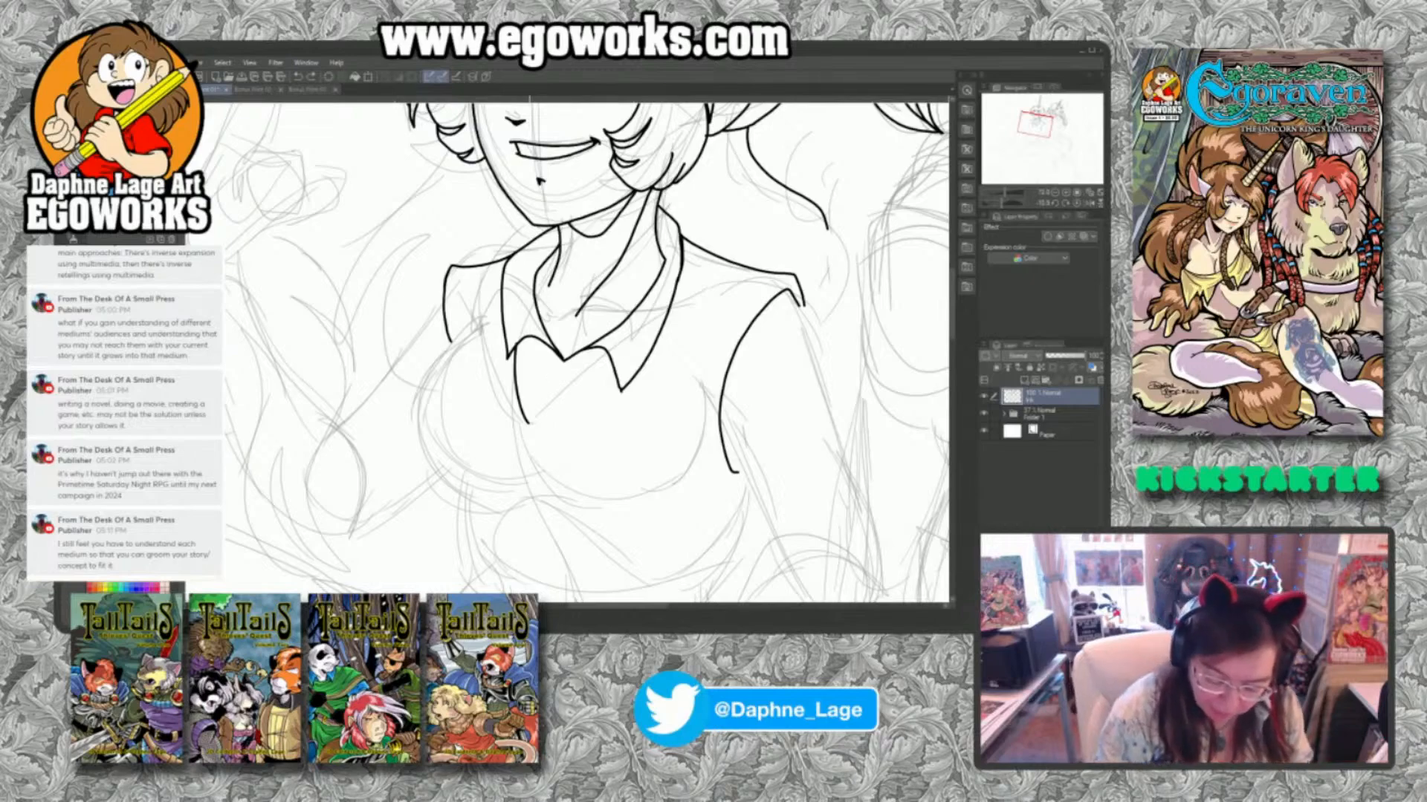
drag(528, 425, 610, 382)
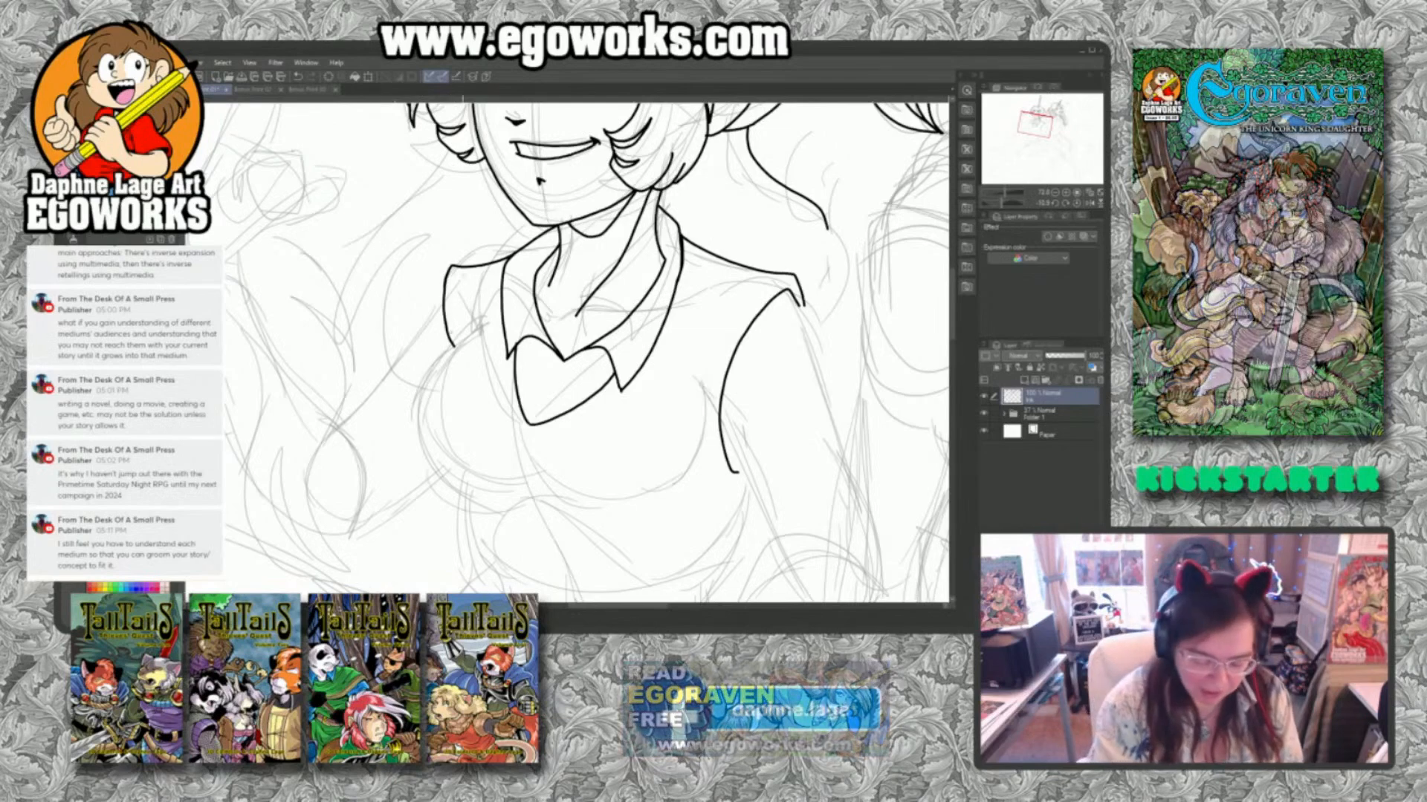
Ink the bust outline with a reworked near-side curve, plus the far sleeve edge and the start of the raised arm.
mouse_move(456, 338)
mouse_down()
mouse_move(426, 424)
mouse_move(446, 473)
mouse_move(477, 494)
mouse_move(652, 499)
mouse_move(714, 444)
mouse_up()
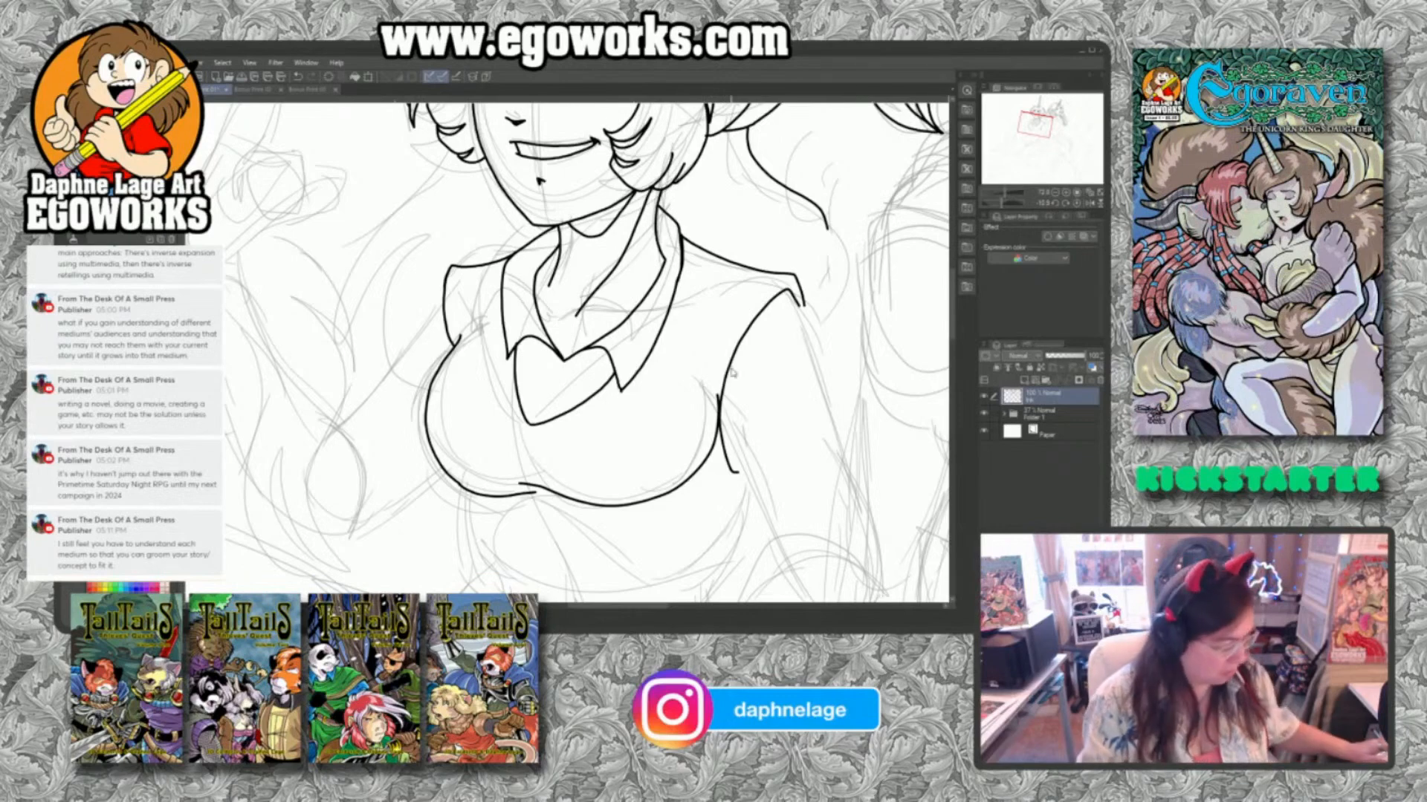
key(ctrl+z)
mouse_move(518, 478)
mouse_down()
mouse_move(569, 500)
mouse_move(640, 498)
mouse_move(687, 459)
mouse_move(700, 405)
mouse_move(690, 373)
mouse_up()
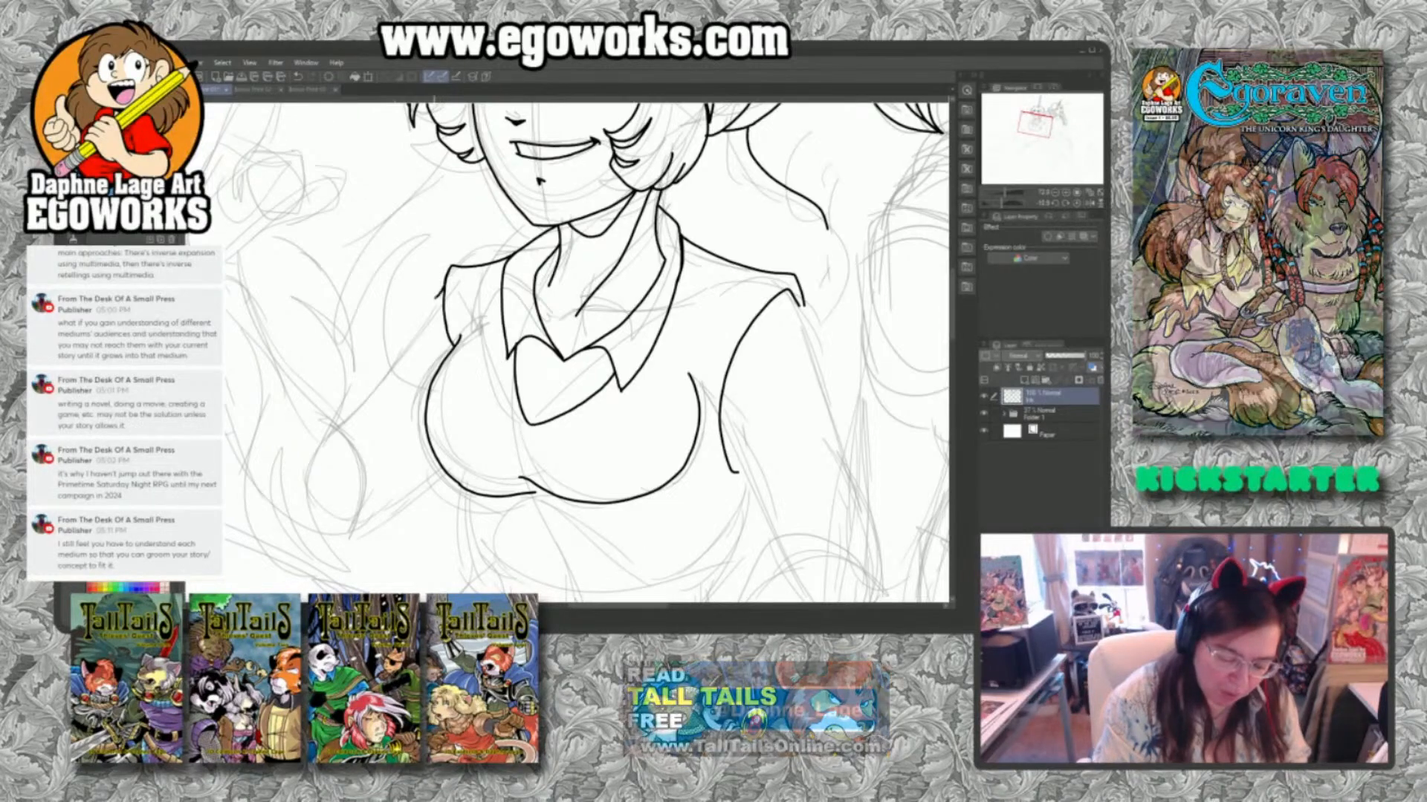
mouse_move(444, 299)
mouse_down()
mouse_move(415, 339)
mouse_move(425, 411)
mouse_move(407, 372)
mouse_move(382, 383)
mouse_move(381, 446)
mouse_move(416, 487)
mouse_move(450, 479)
mouse_up()
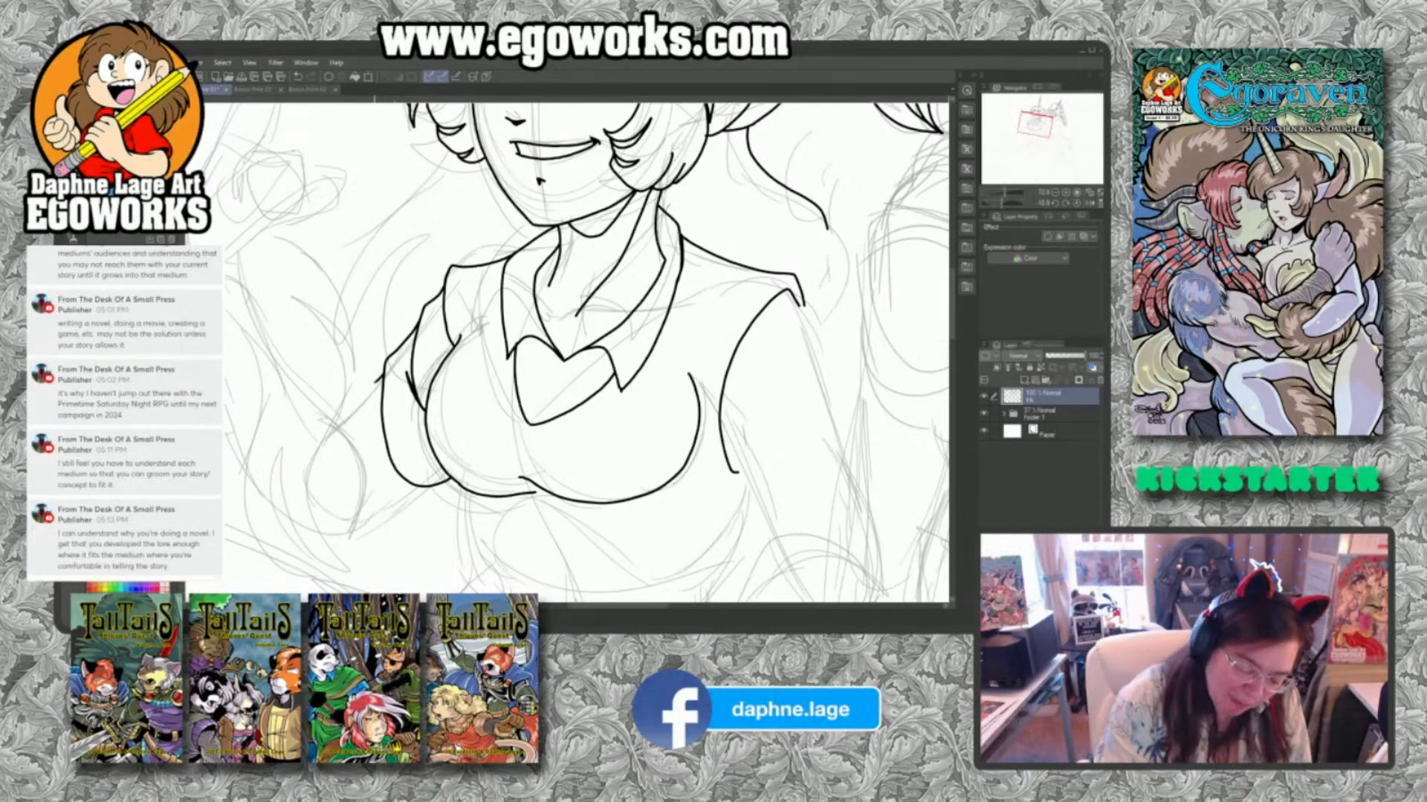
drag(383, 379, 335, 423)
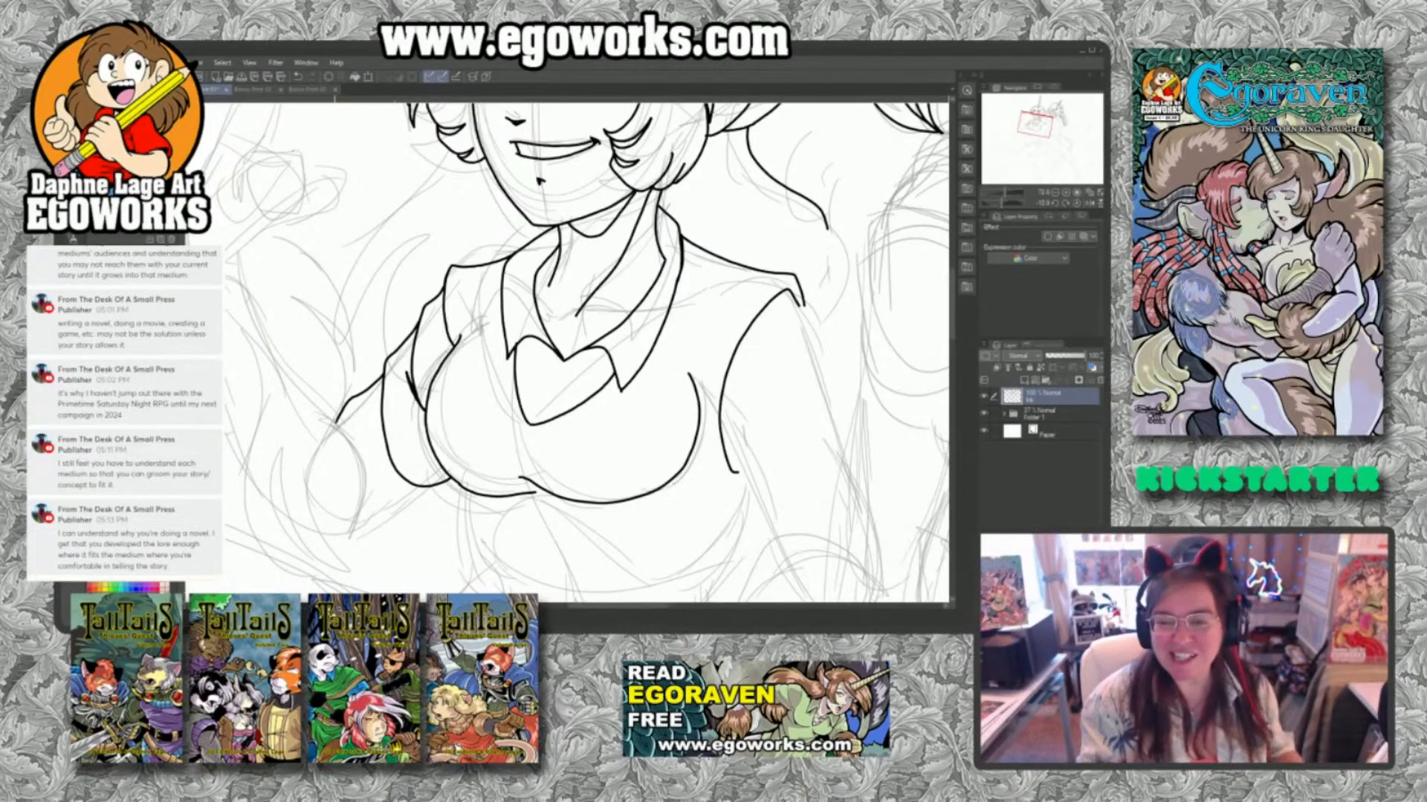
Add small fold strokes inside the neckline opening and a thick shadow accent along the far armhole.
drag(584, 377, 649, 361)
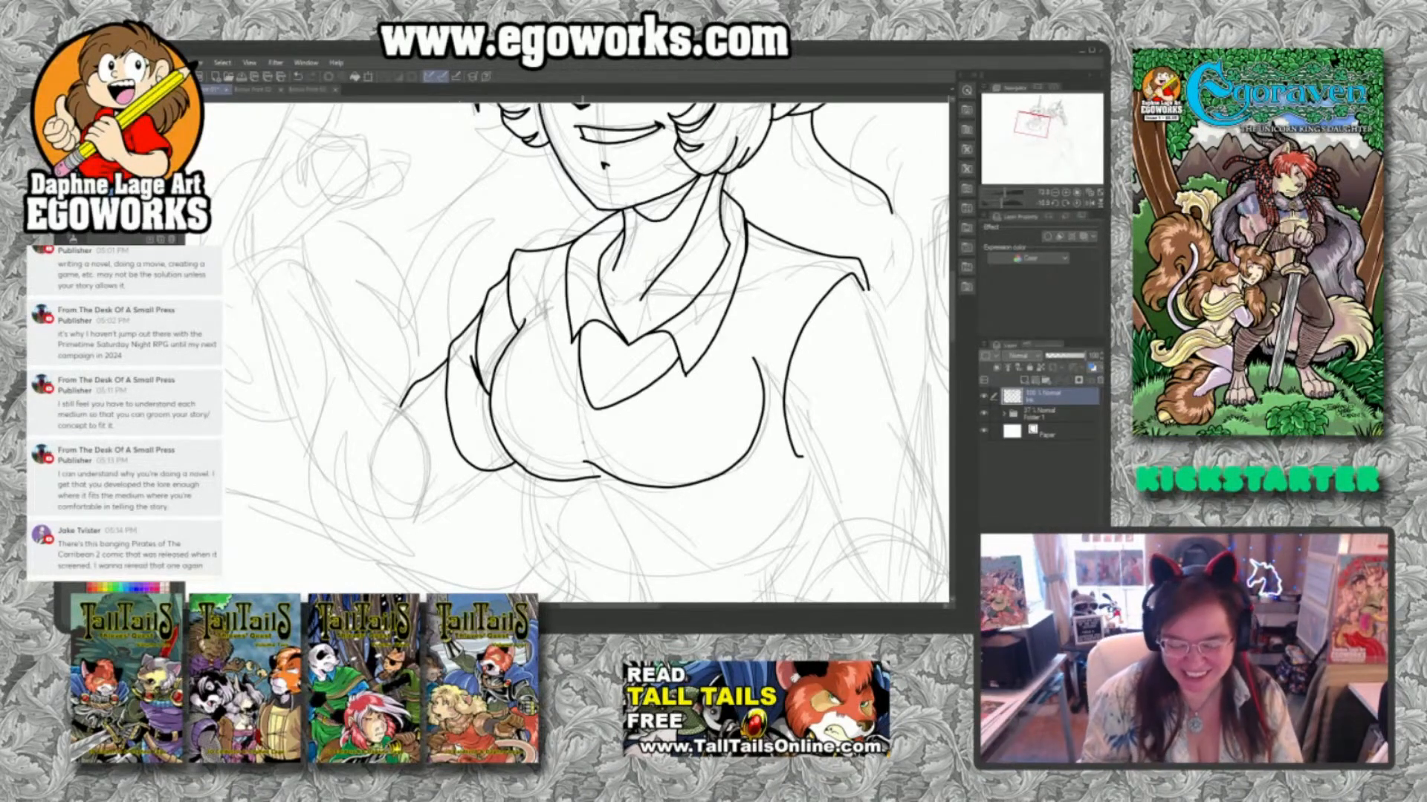
mouse_move(595, 345)
mouse_down()
mouse_move(618, 361)
mouse_move(661, 355)
mouse_move(604, 372)
mouse_move(633, 376)
mouse_move(619, 375)
mouse_move(633, 359)
mouse_up()
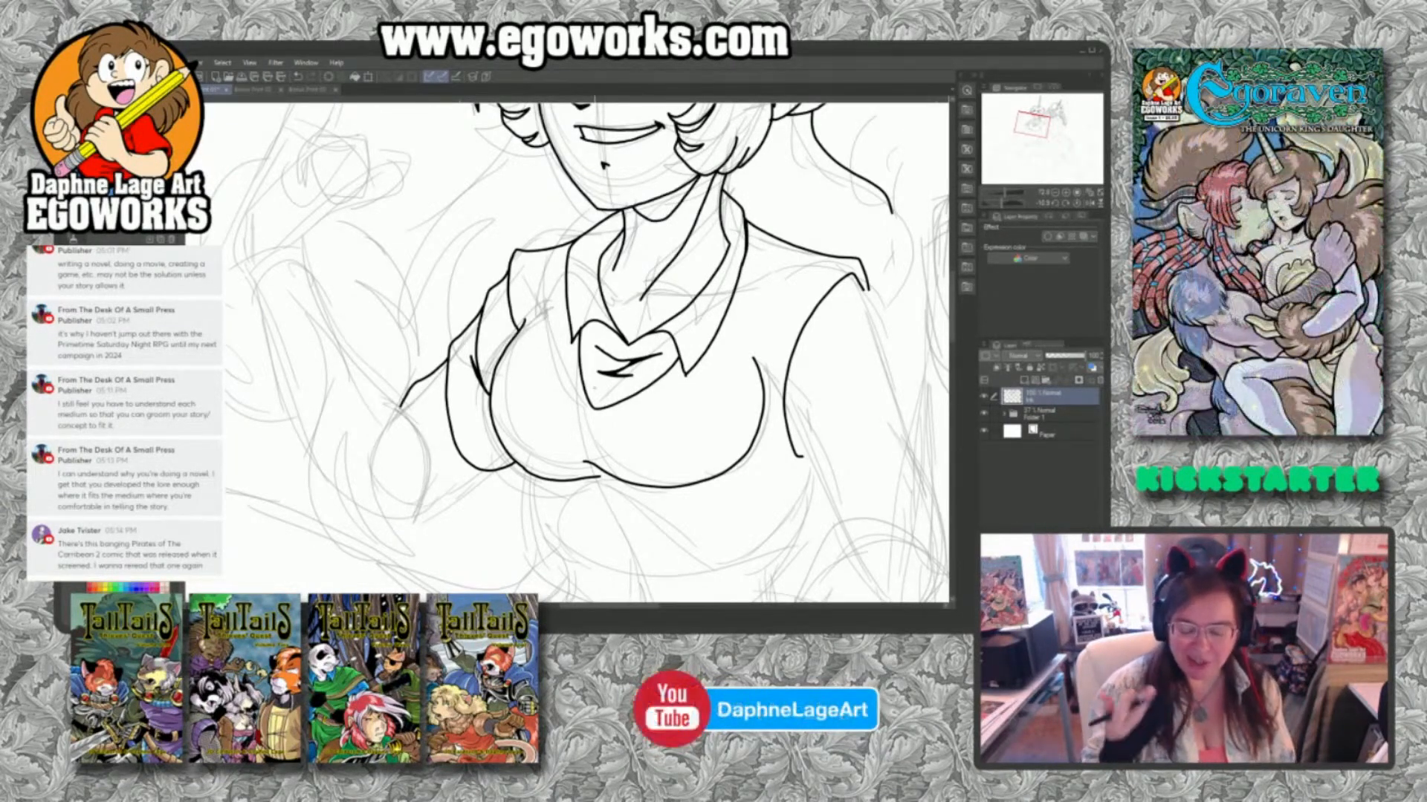
mouse_move(517, 334)
mouse_down()
mouse_move(505, 272)
mouse_move(508, 310)
mouse_move(505, 292)
mouse_up()
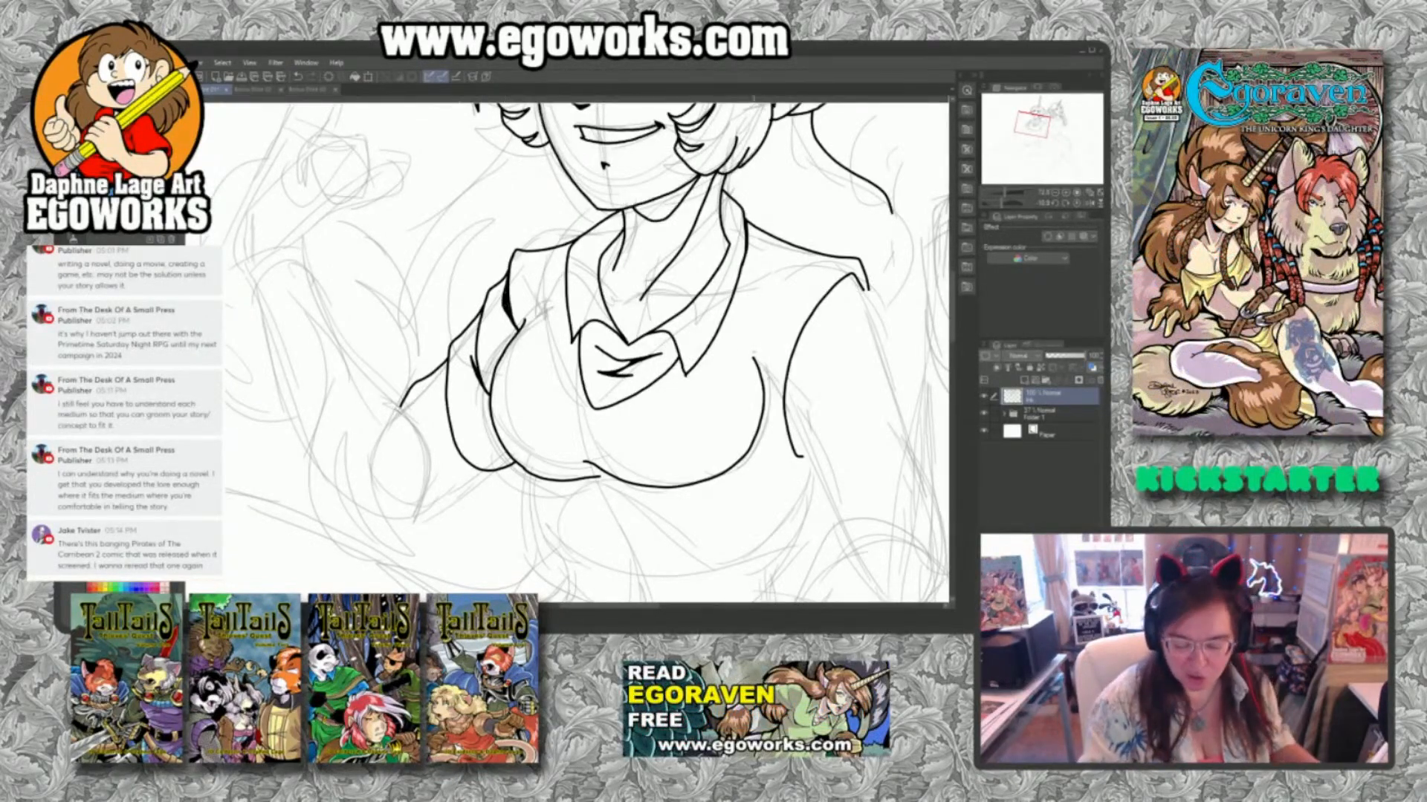
Ink the raised hand's extended index finger and the curled fingers below it, redoing the knuckle line.
drag(752, 307, 751, 482)
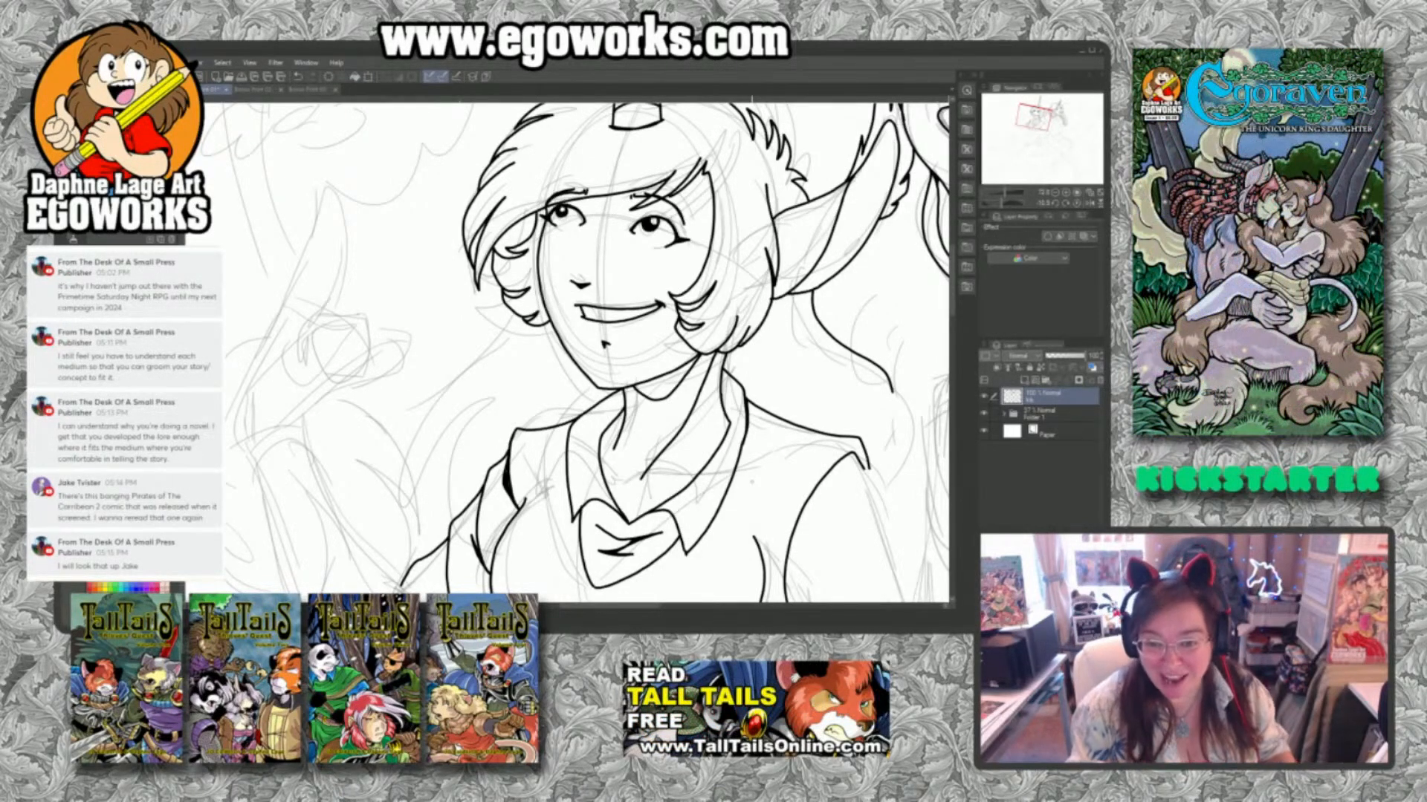
drag(561, 414, 743, 455)
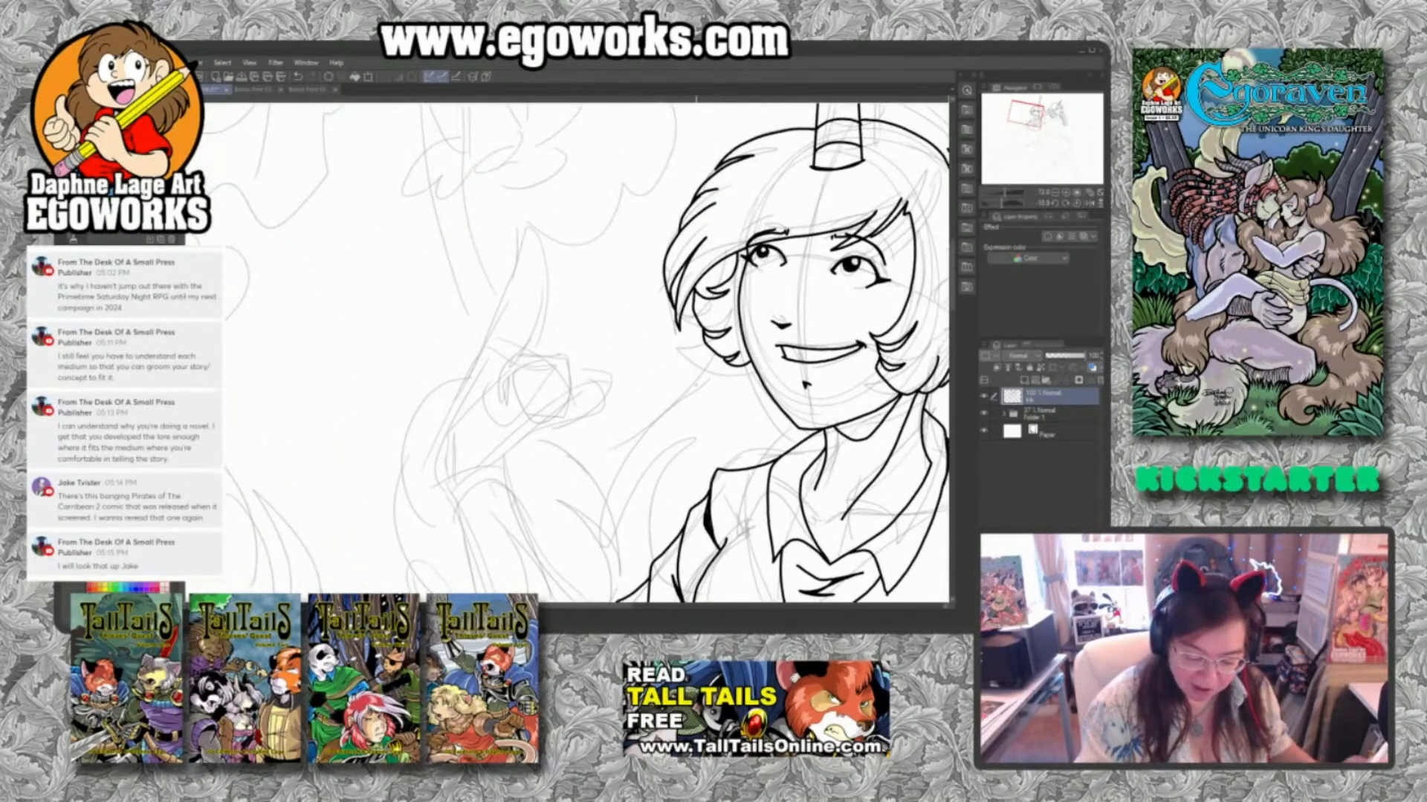
mouse_move(461, 388)
mouse_down()
mouse_move(530, 227)
mouse_move(542, 303)
mouse_move(518, 361)
mouse_up()
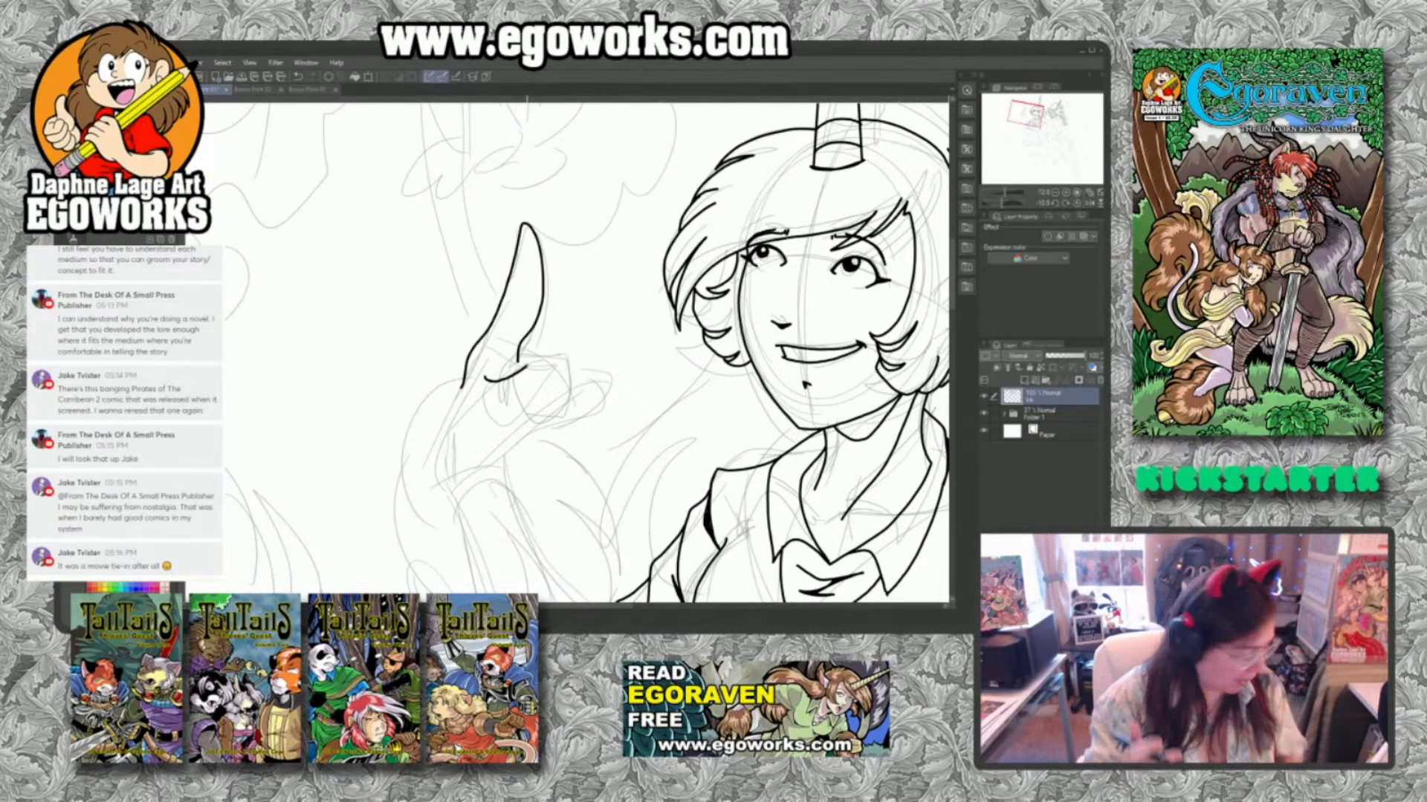
key(ctrl+z)
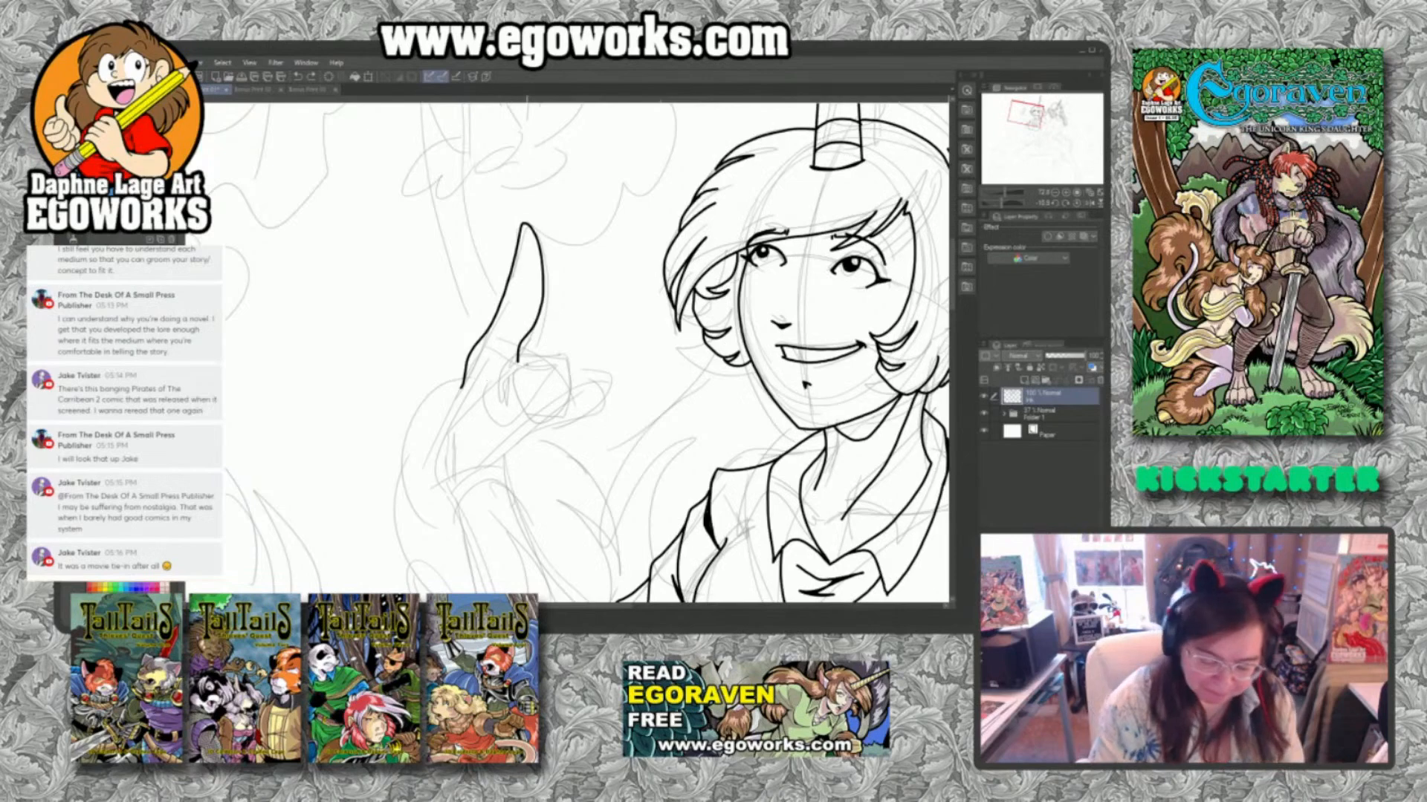
mouse_move(468, 391)
mouse_down()
mouse_move(532, 356)
mouse_move(560, 360)
mouse_move(567, 412)
mouse_move(529, 455)
mouse_move(519, 421)
mouse_move(535, 405)
mouse_move(520, 386)
mouse_up()
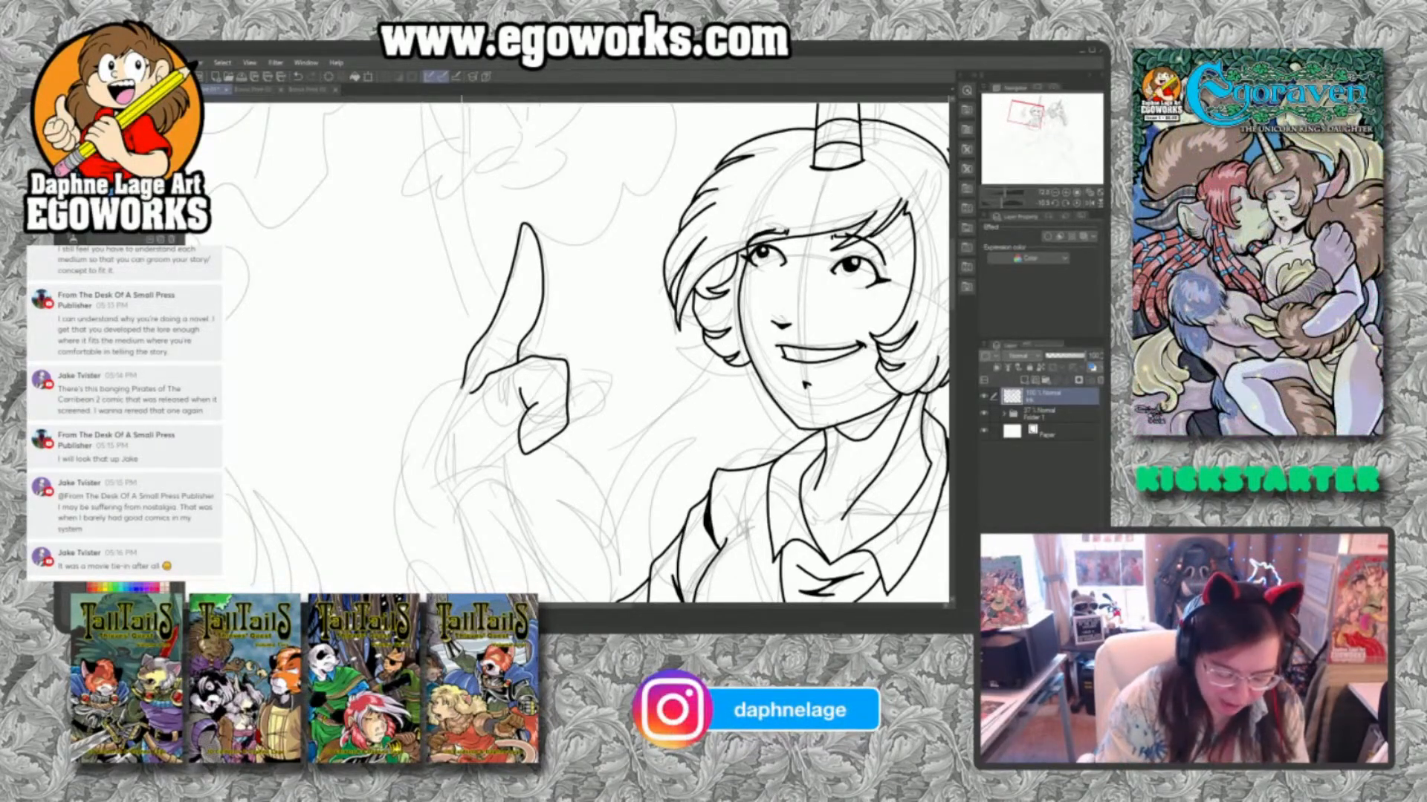
Ink the back of the raised hand, the palm's lower edge, and the fingertip jutting out beside the curled fingers.
mouse_move(464, 384)
mouse_down()
mouse_move(441, 437)
mouse_move(445, 491)
mouse_up()
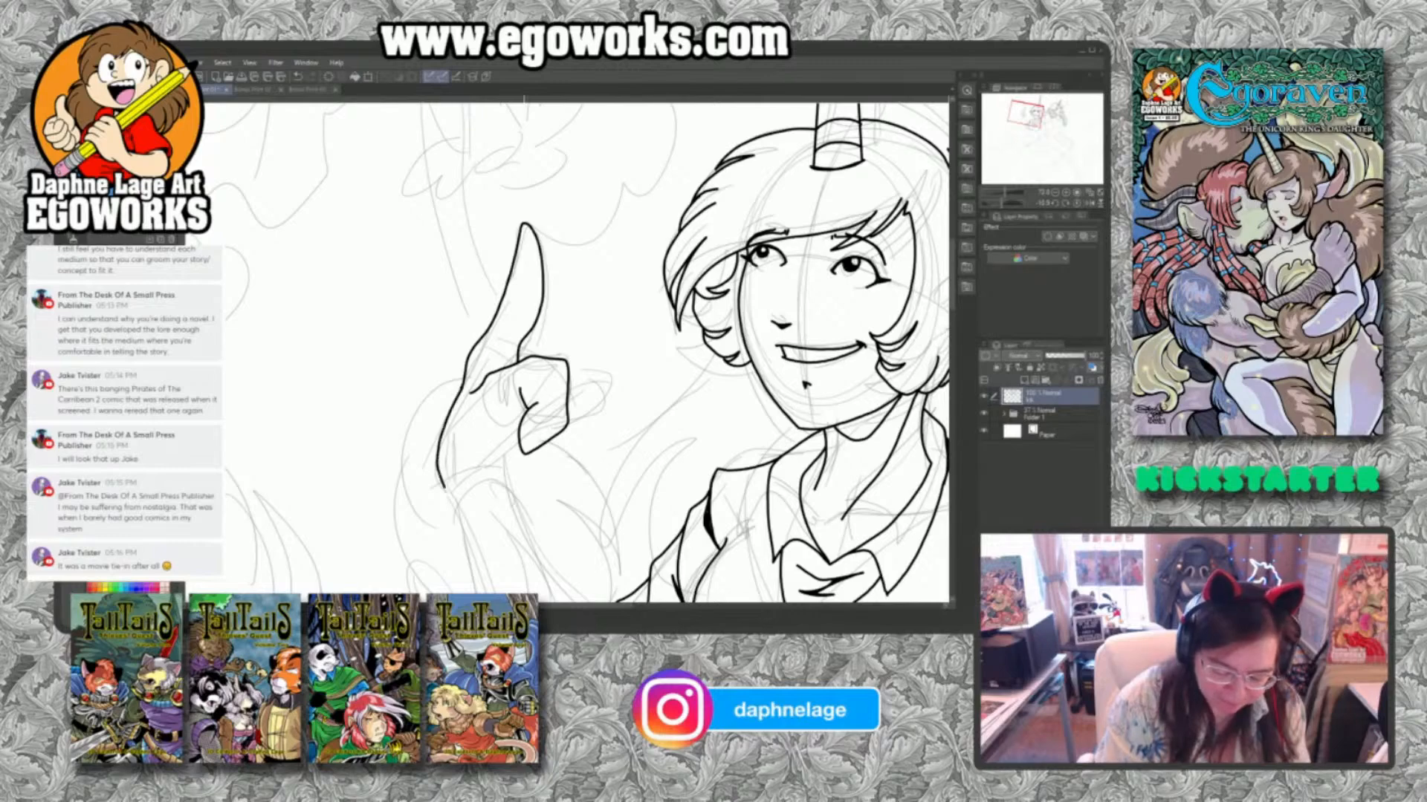
drag(518, 445, 472, 476)
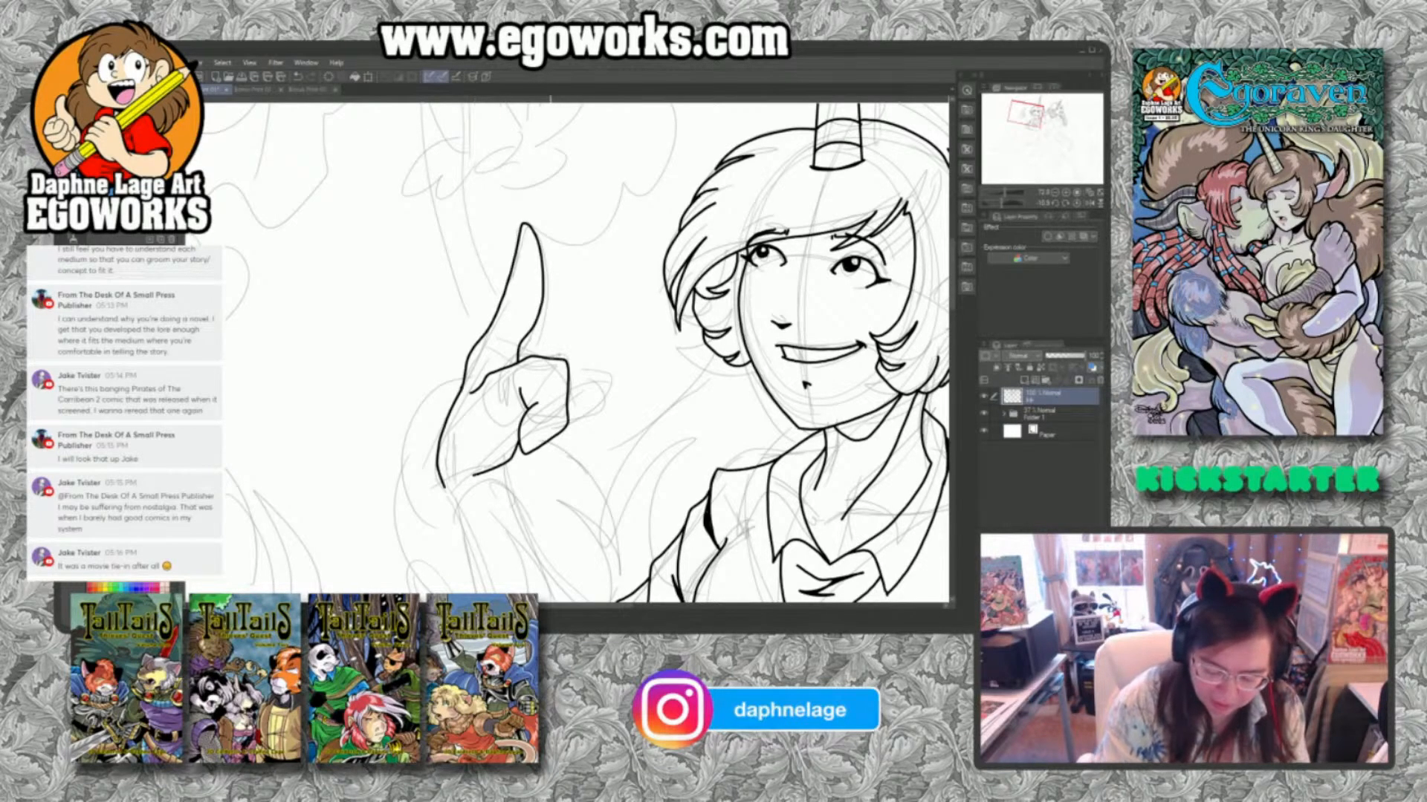
mouse_move(567, 362)
mouse_down()
mouse_move(593, 343)
mouse_move(568, 405)
mouse_up()
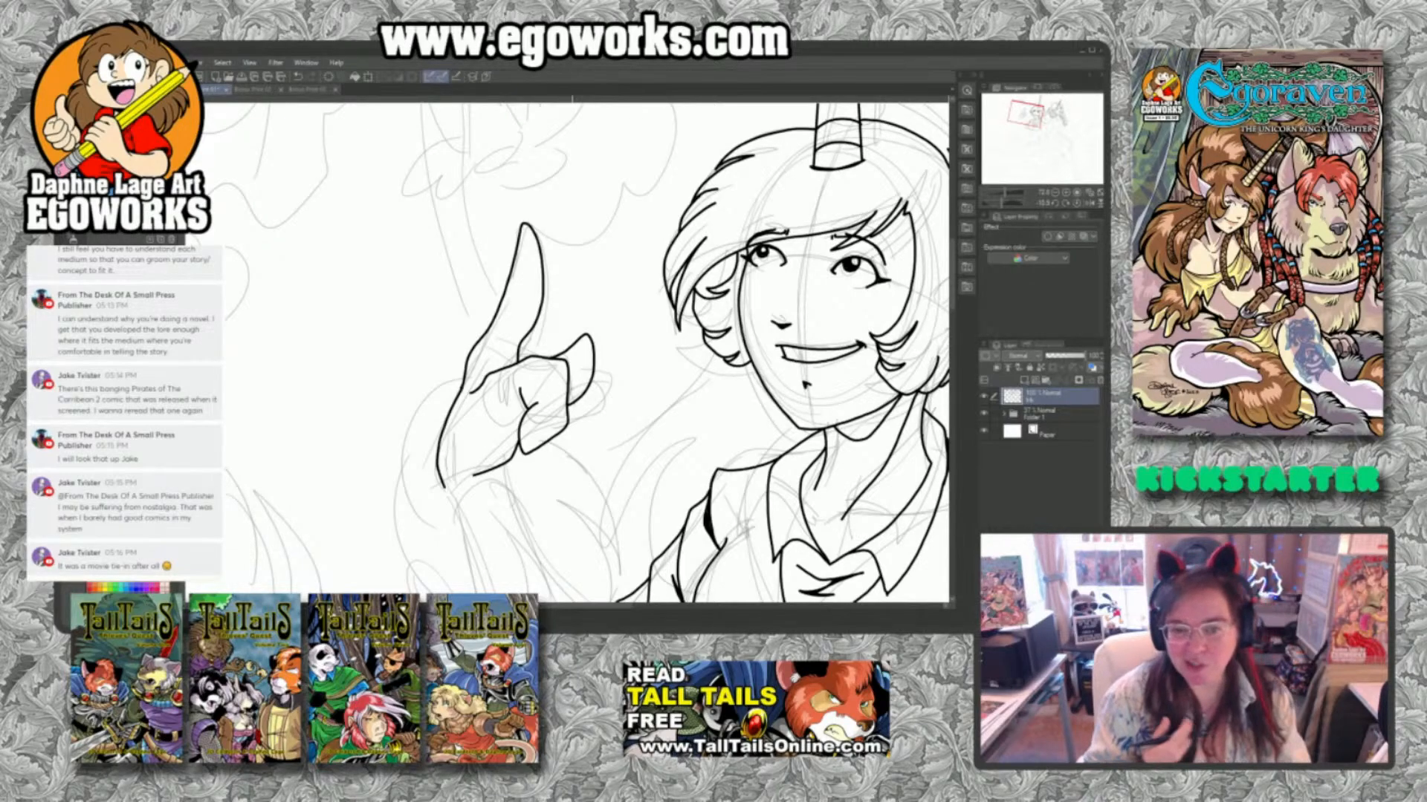
Ink the raised forearm's inner and outer contours from the wrist down to the bent elbow.
drag(740, 473, 639, 381)
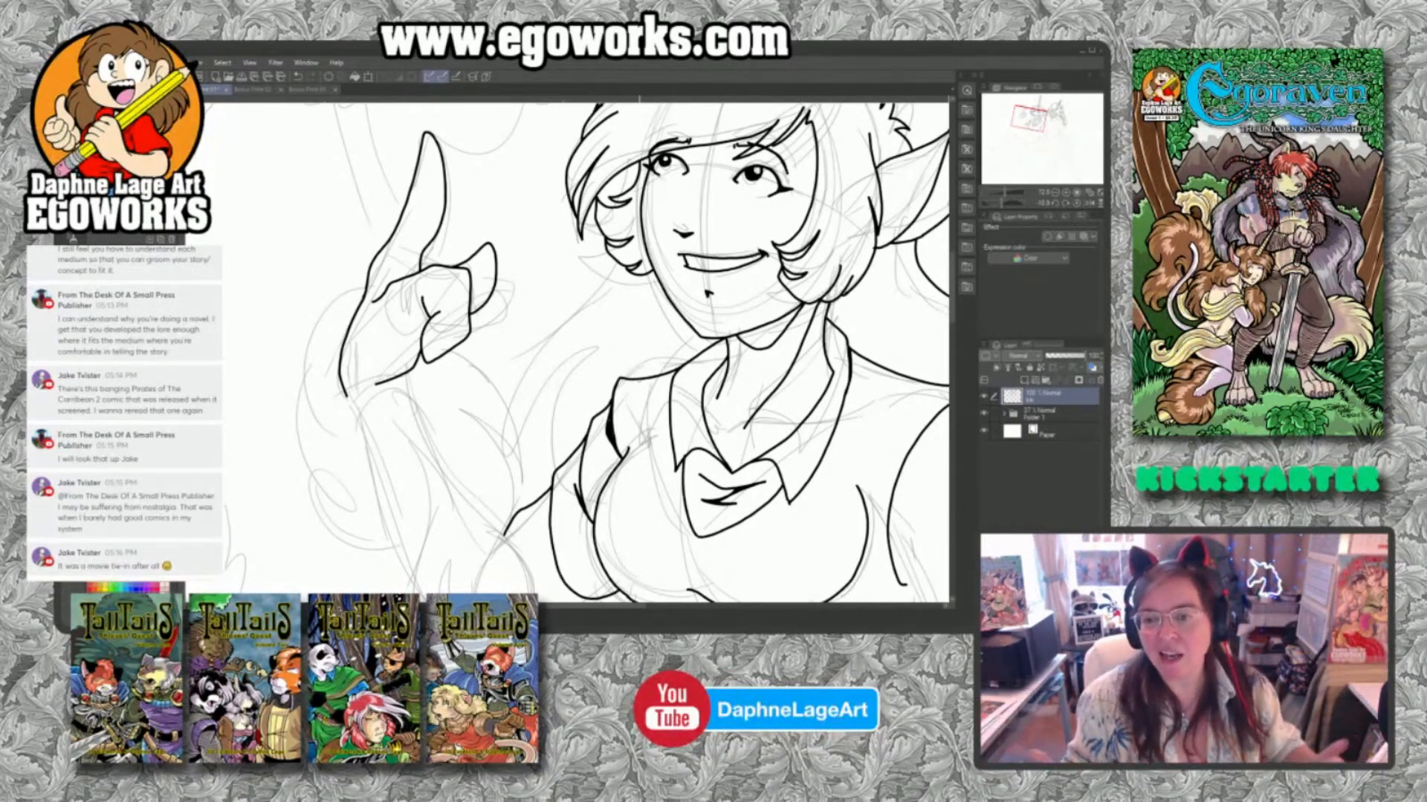
drag(581, 482, 679, 366)
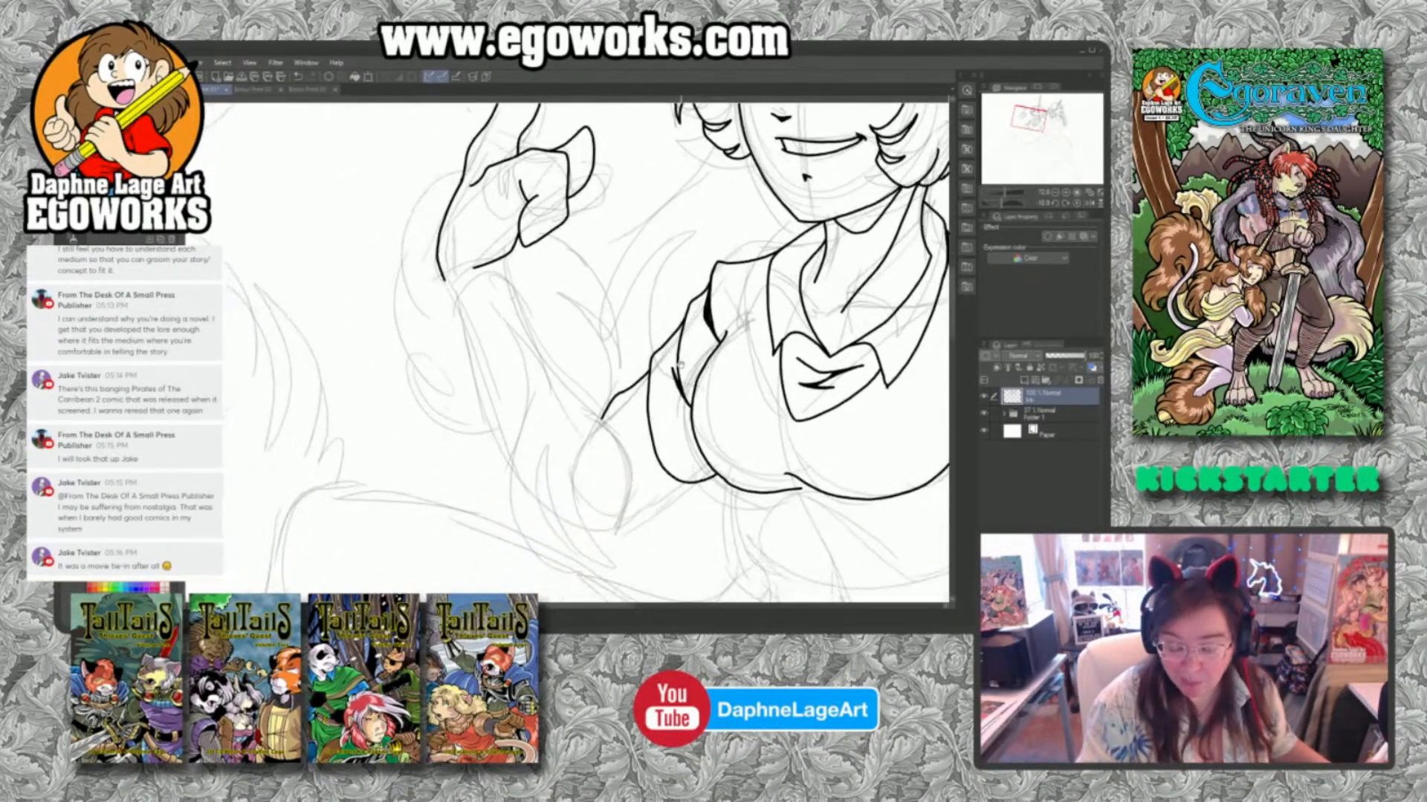
mouse_move(505, 253)
mouse_down()
mouse_move(623, 464)
mouse_move(623, 504)
mouse_up()
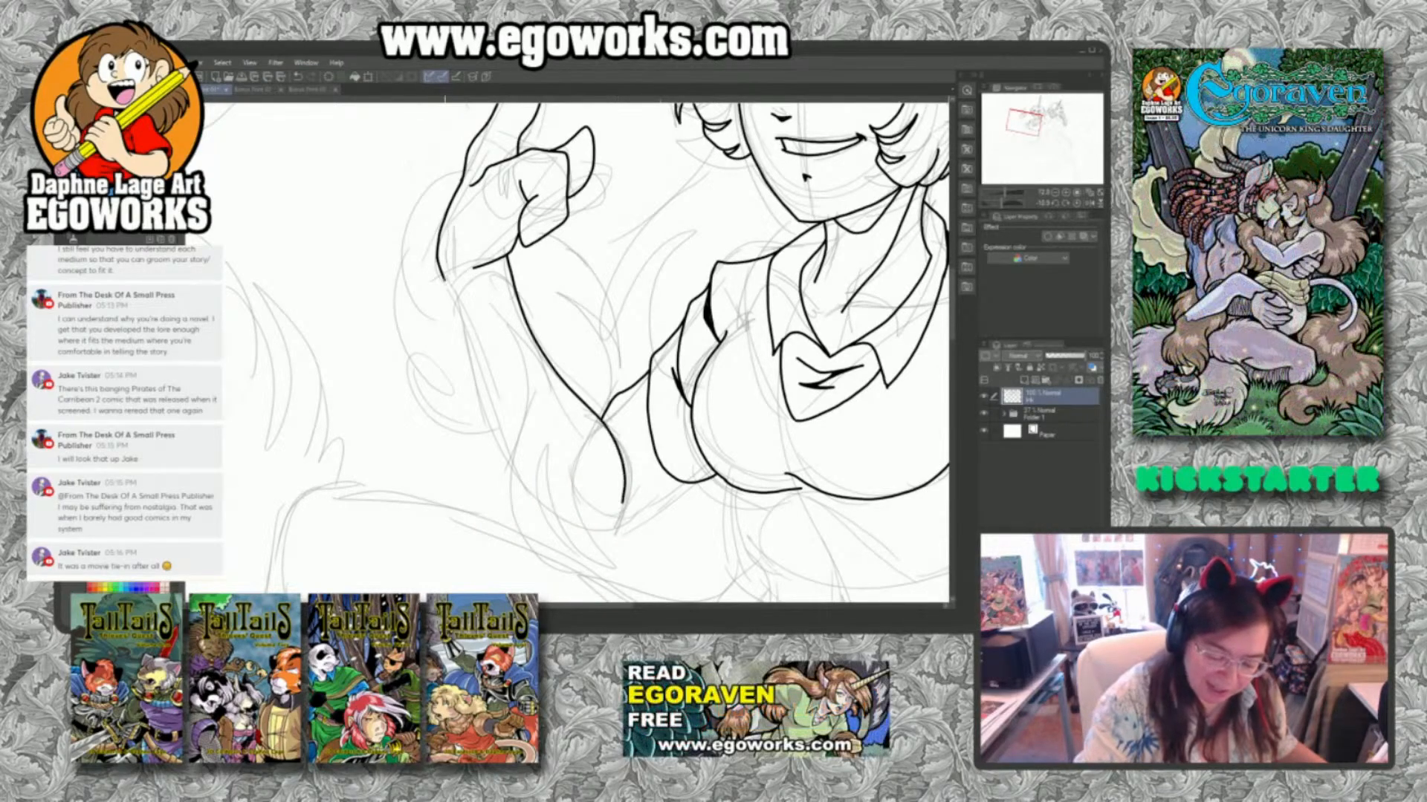
mouse_move(449, 278)
mouse_down()
mouse_move(461, 361)
mouse_move(513, 483)
mouse_move(595, 533)
mouse_move(635, 527)
mouse_up()
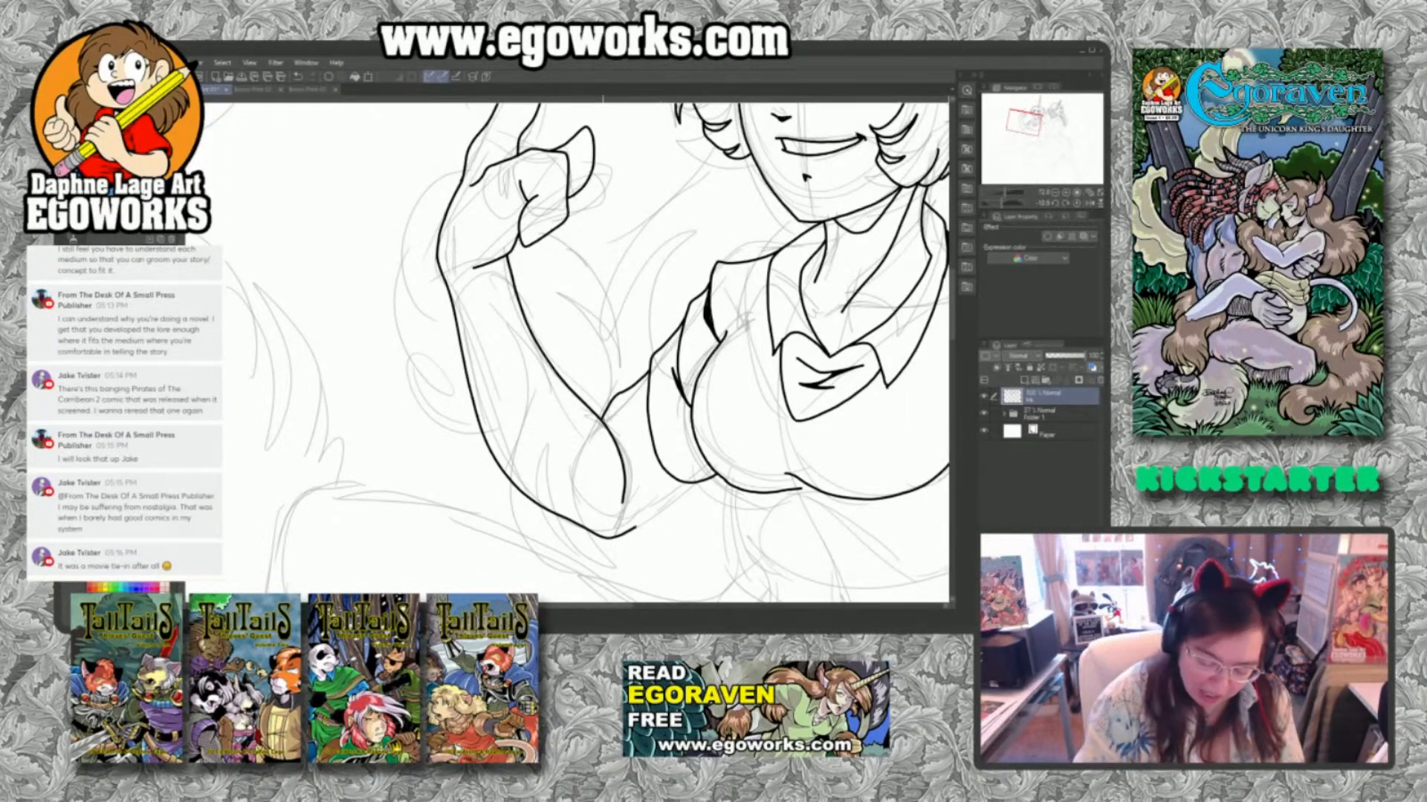
mouse_move(600, 418)
mouse_down()
mouse_move(632, 439)
mouse_move(660, 529)
mouse_move(660, 513)
mouse_up()
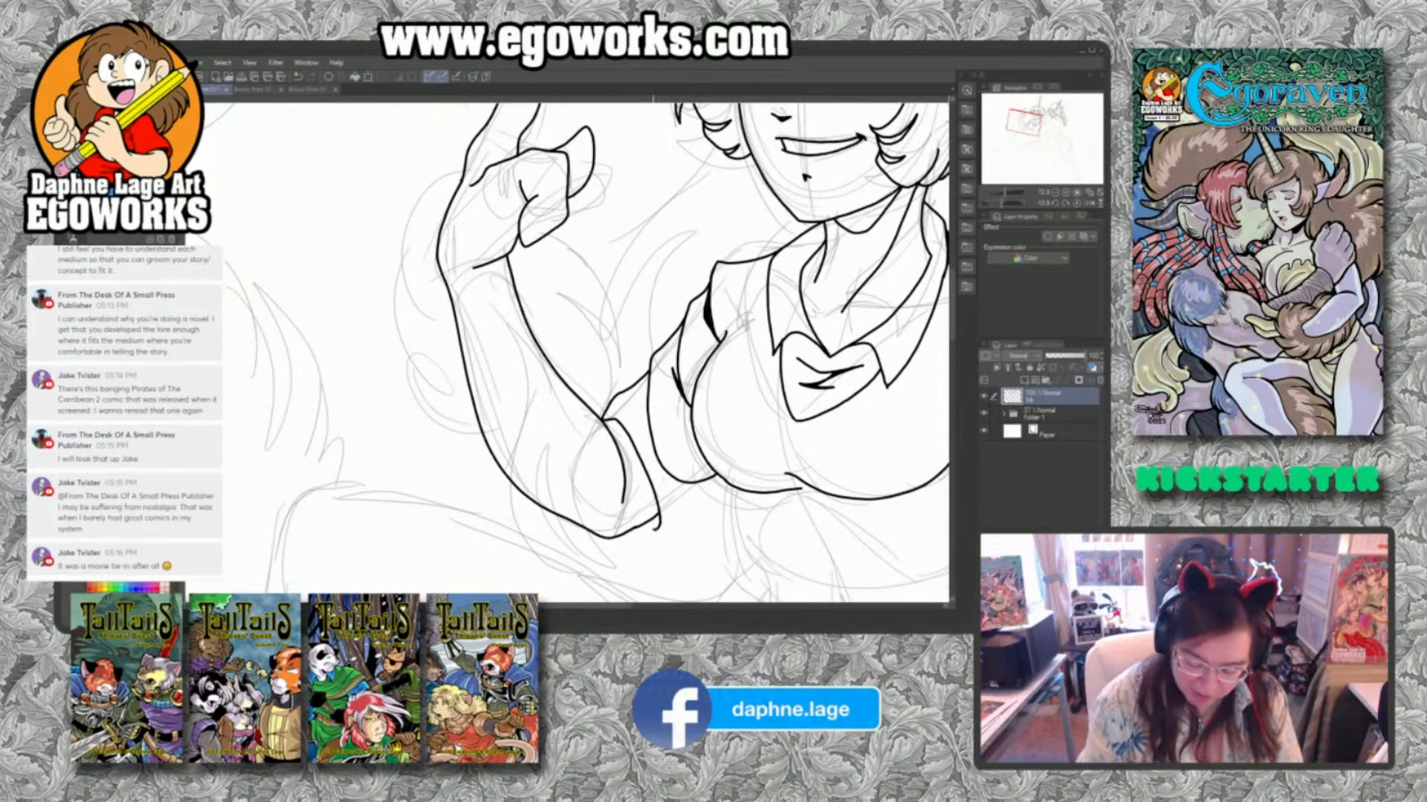
drag(654, 530, 657, 526)
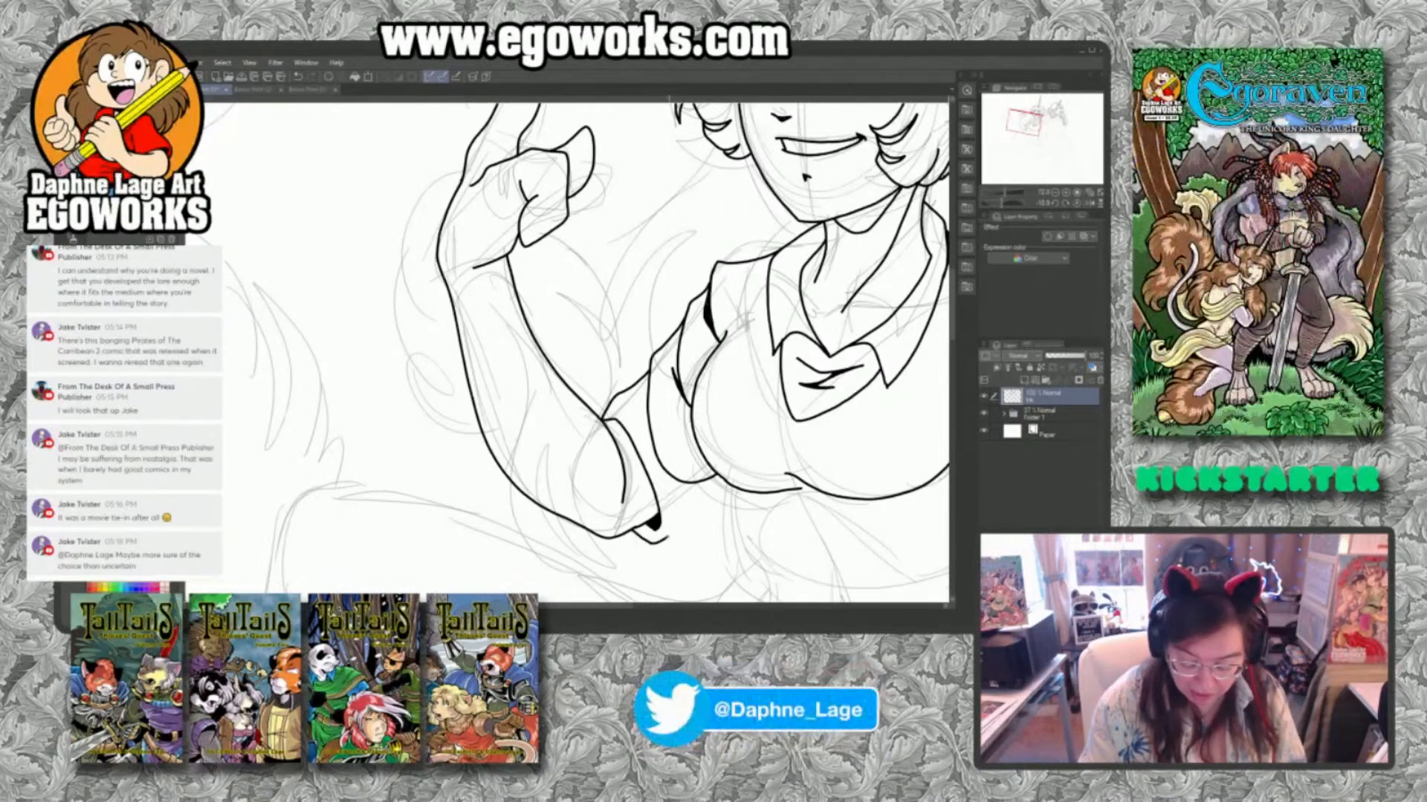
drag(661, 541, 725, 478)
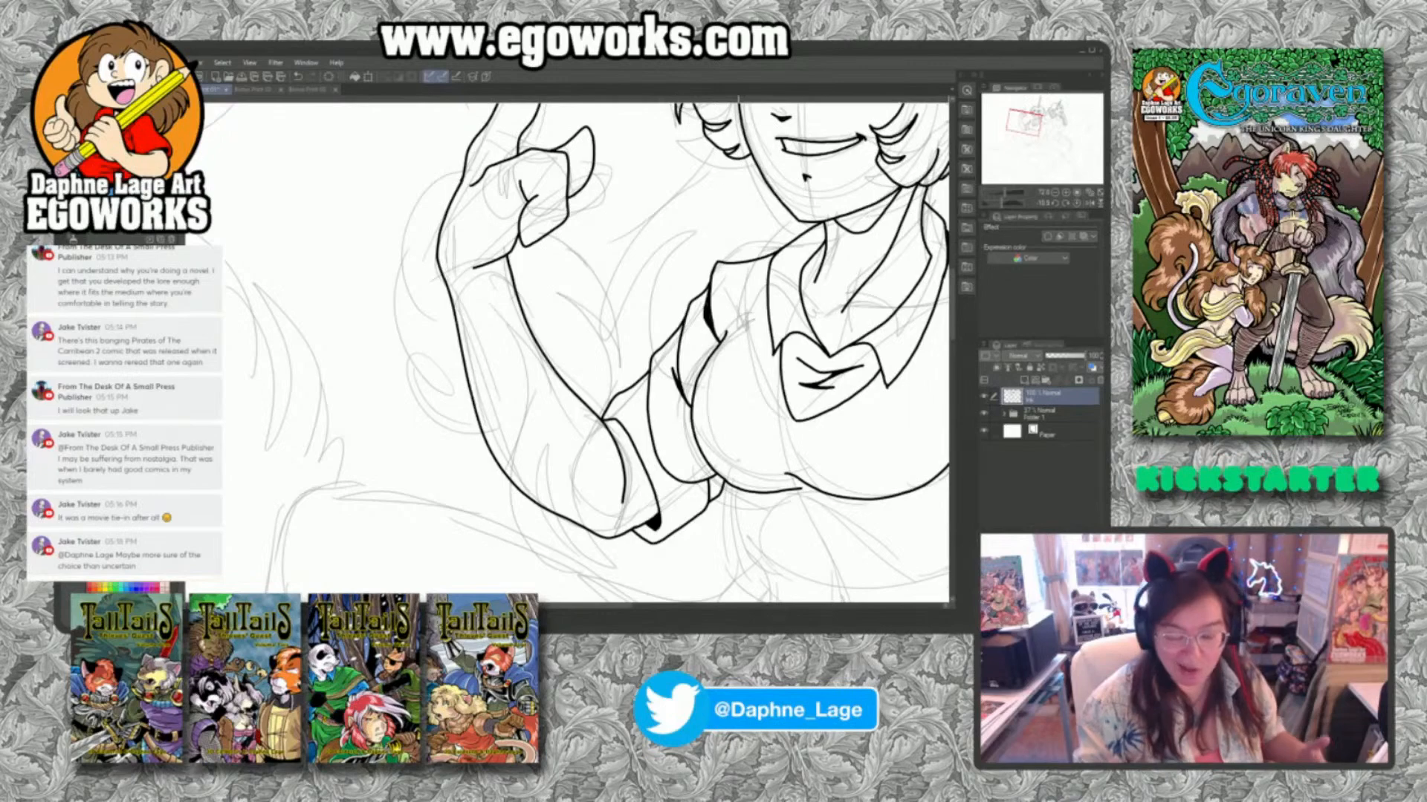
key(ctrl+z)
key(ctrl+z)
key(ctrl+z)
key(ctrl+z)
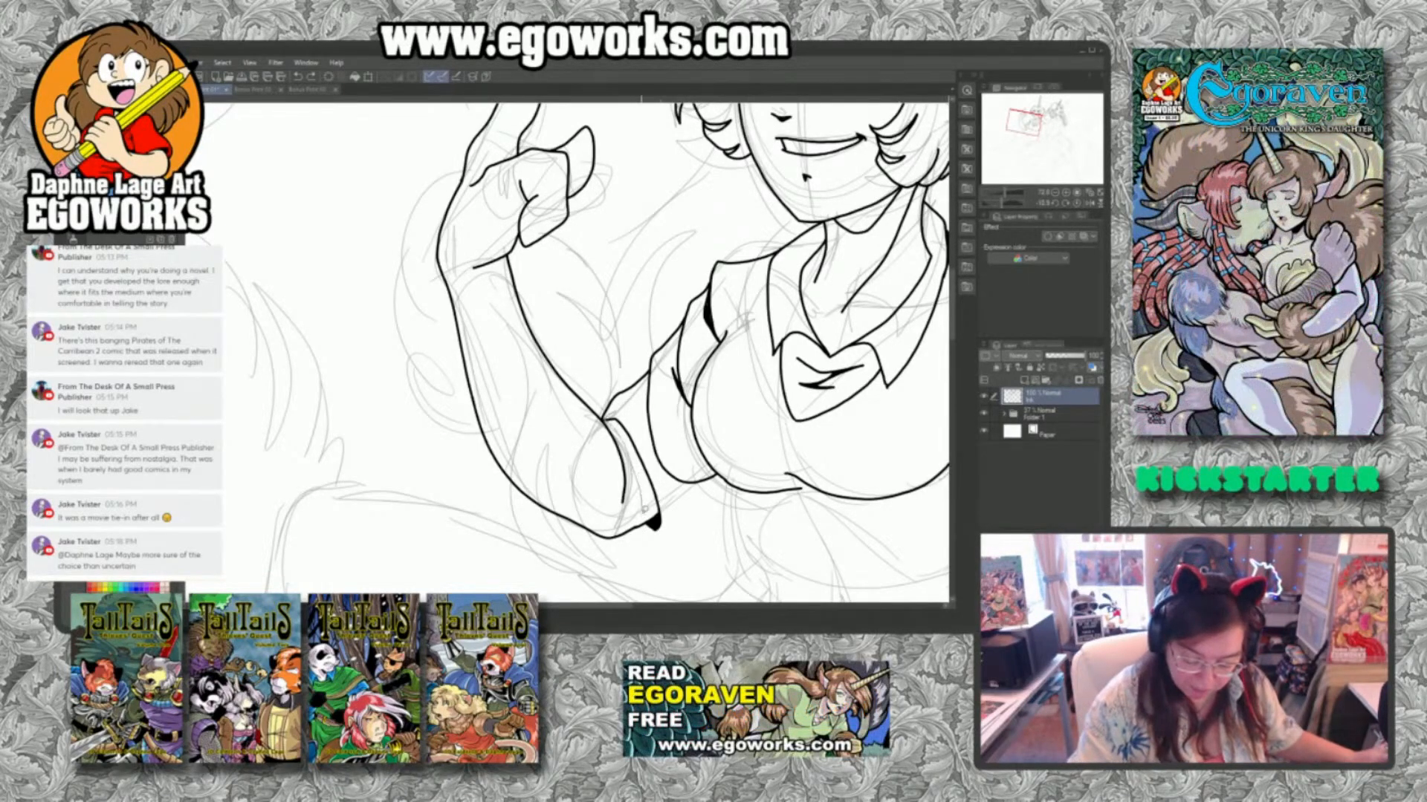
mouse_move(645, 509)
mouse_down()
mouse_move(670, 507)
mouse_move(628, 412)
mouse_up()
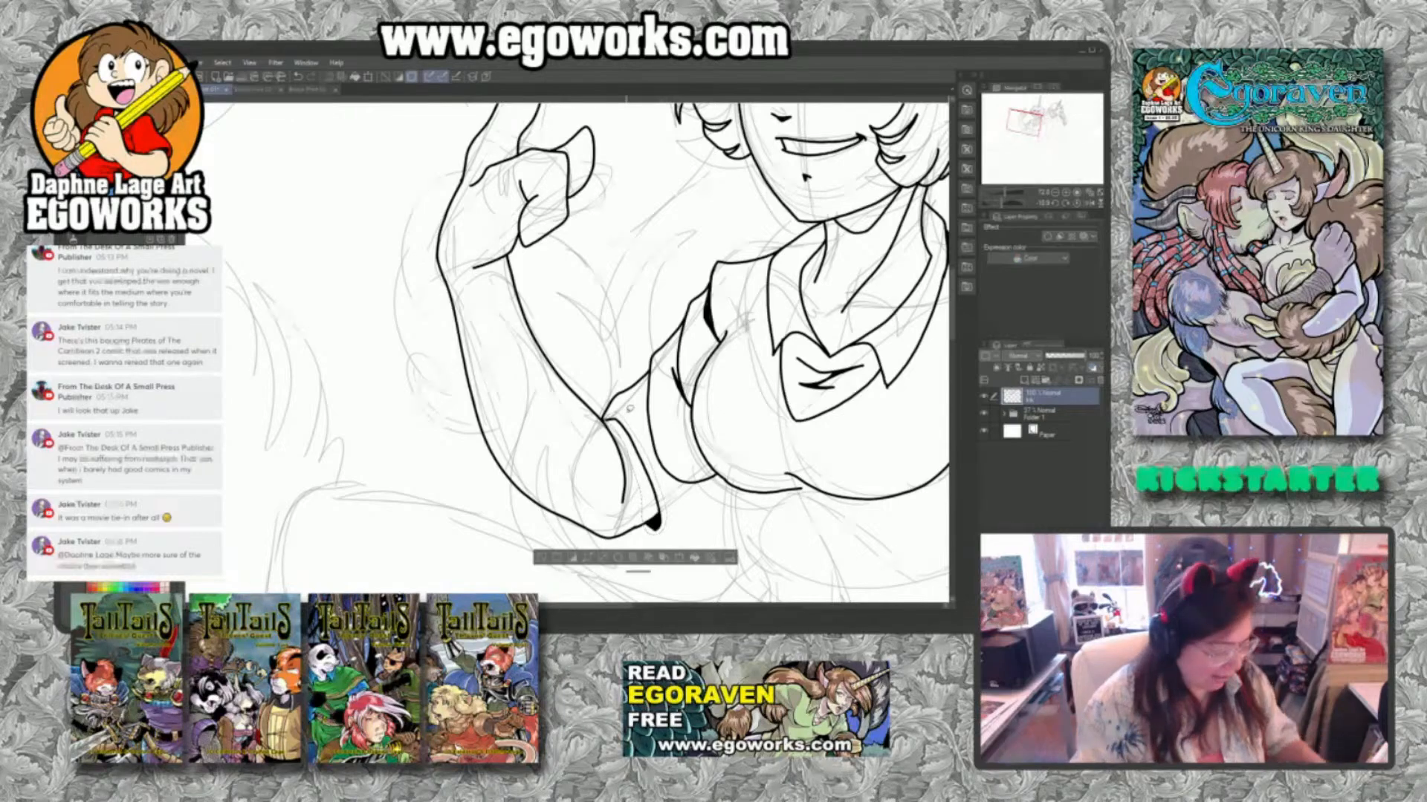
key(Delete)
key(ctrl+d)
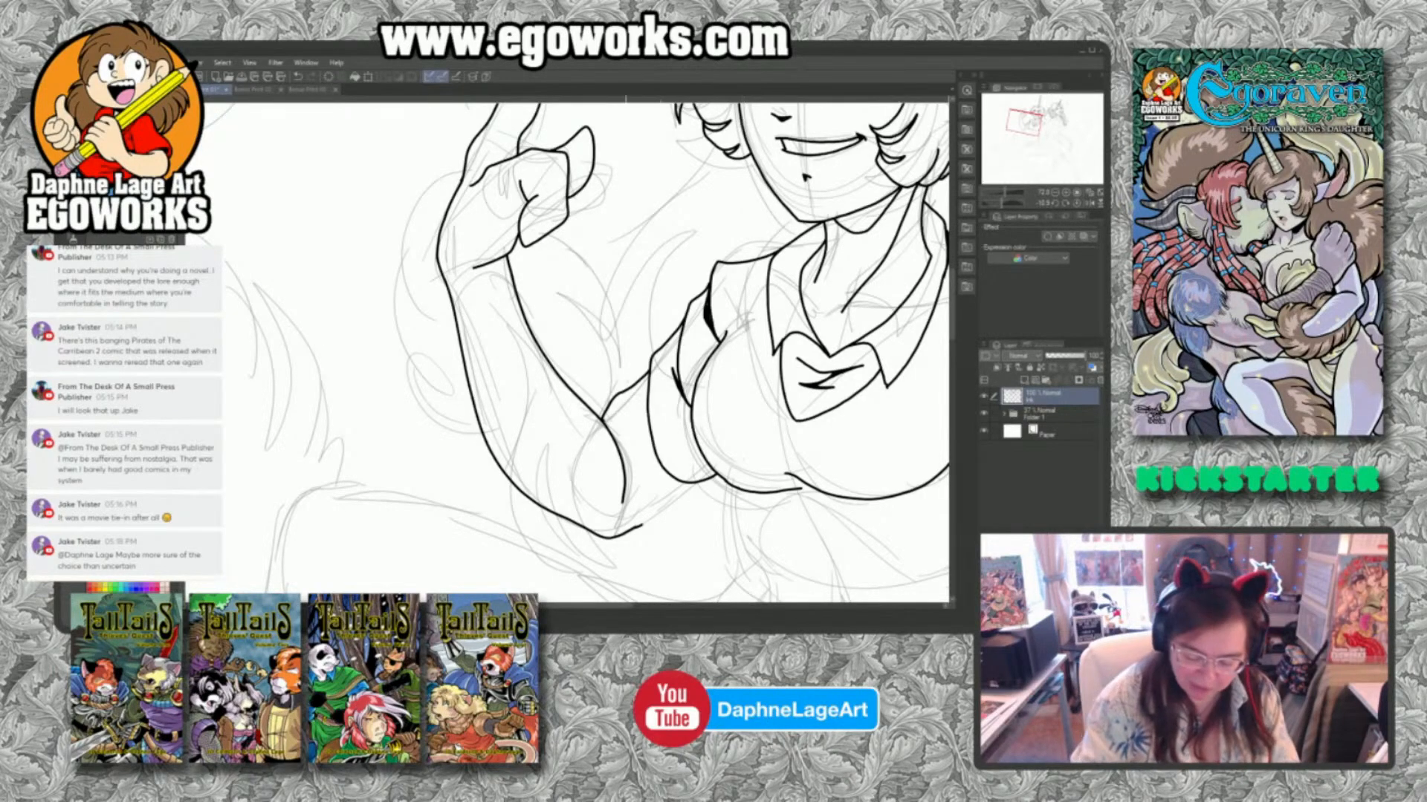
Ink the elbow's closing line with a dark corner accent, a short crease on the upper arm, and the arm's underside to the chest.
mouse_move(602, 421)
mouse_down()
mouse_move(630, 462)
mouse_move(636, 532)
mouse_up()
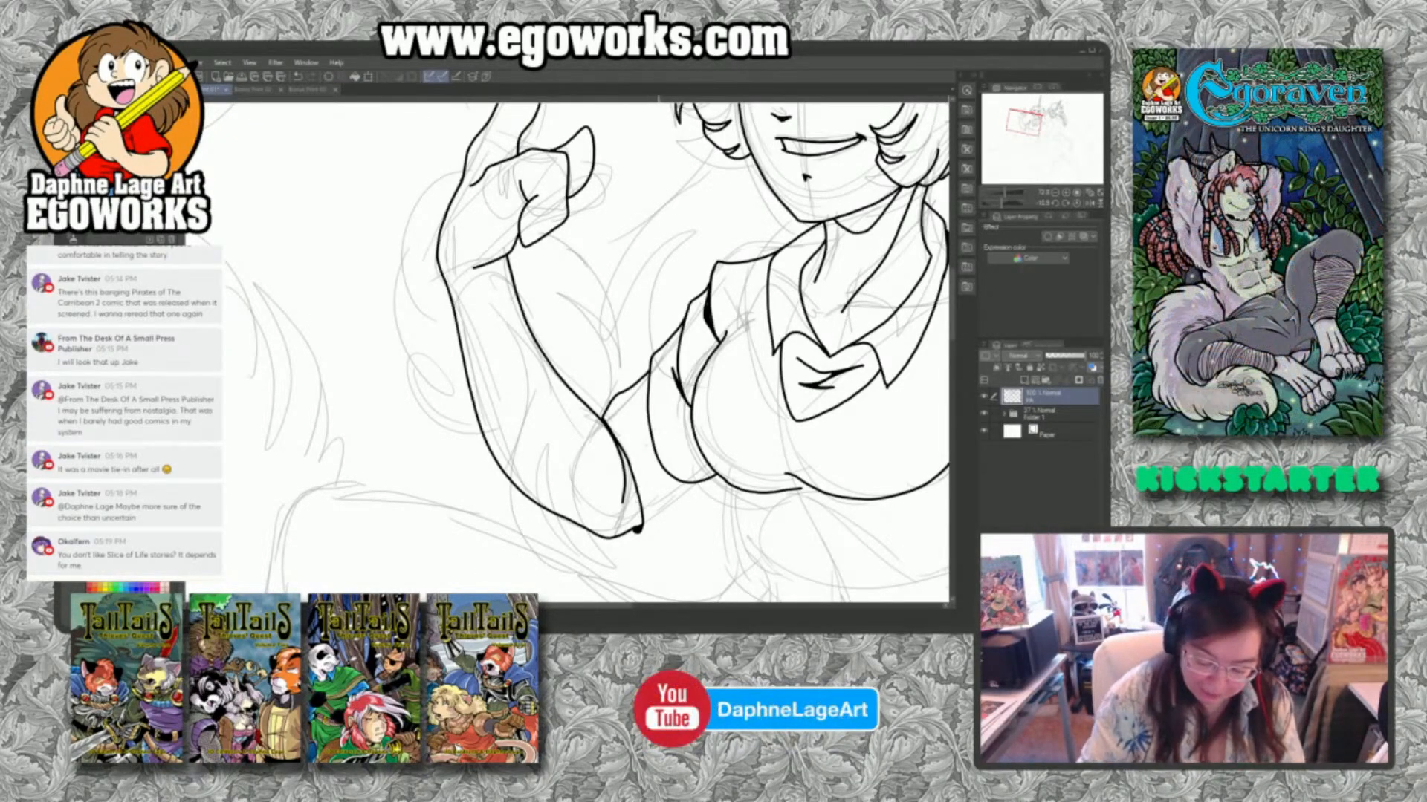
mouse_move(648, 372)
mouse_down()
mouse_move(637, 427)
mouse_move(639, 415)
mouse_up()
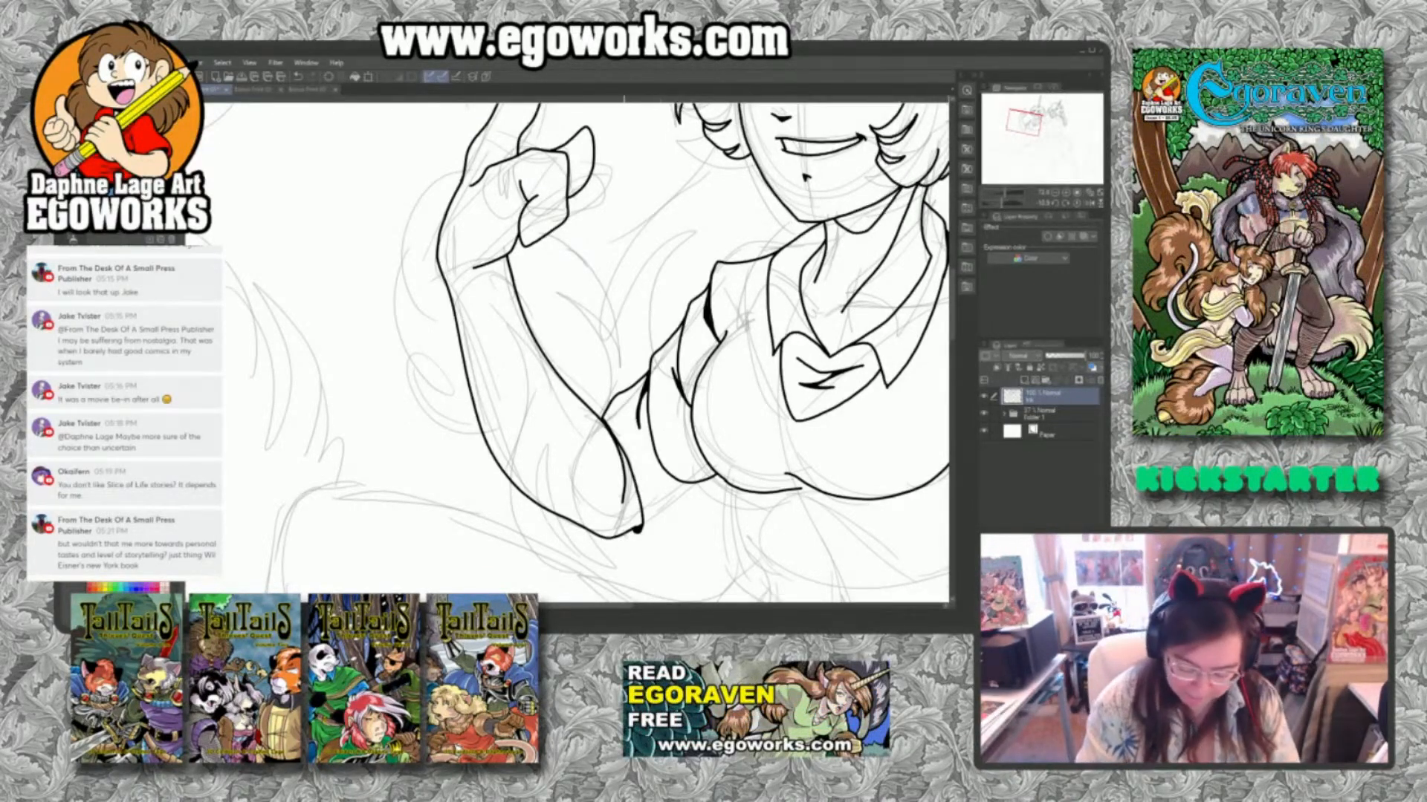
mouse_move(624, 543)
mouse_down()
mouse_move(672, 529)
mouse_move(722, 483)
mouse_up()
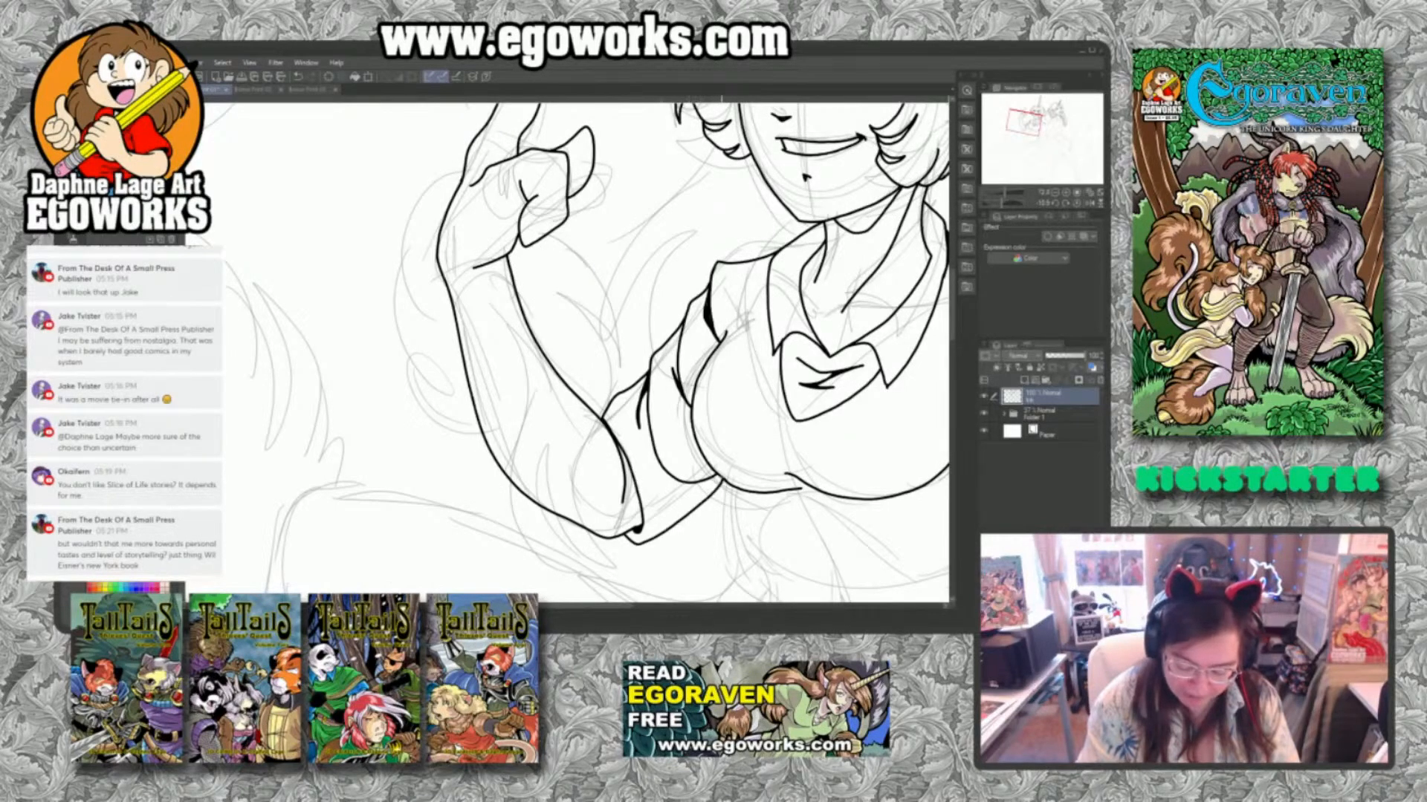
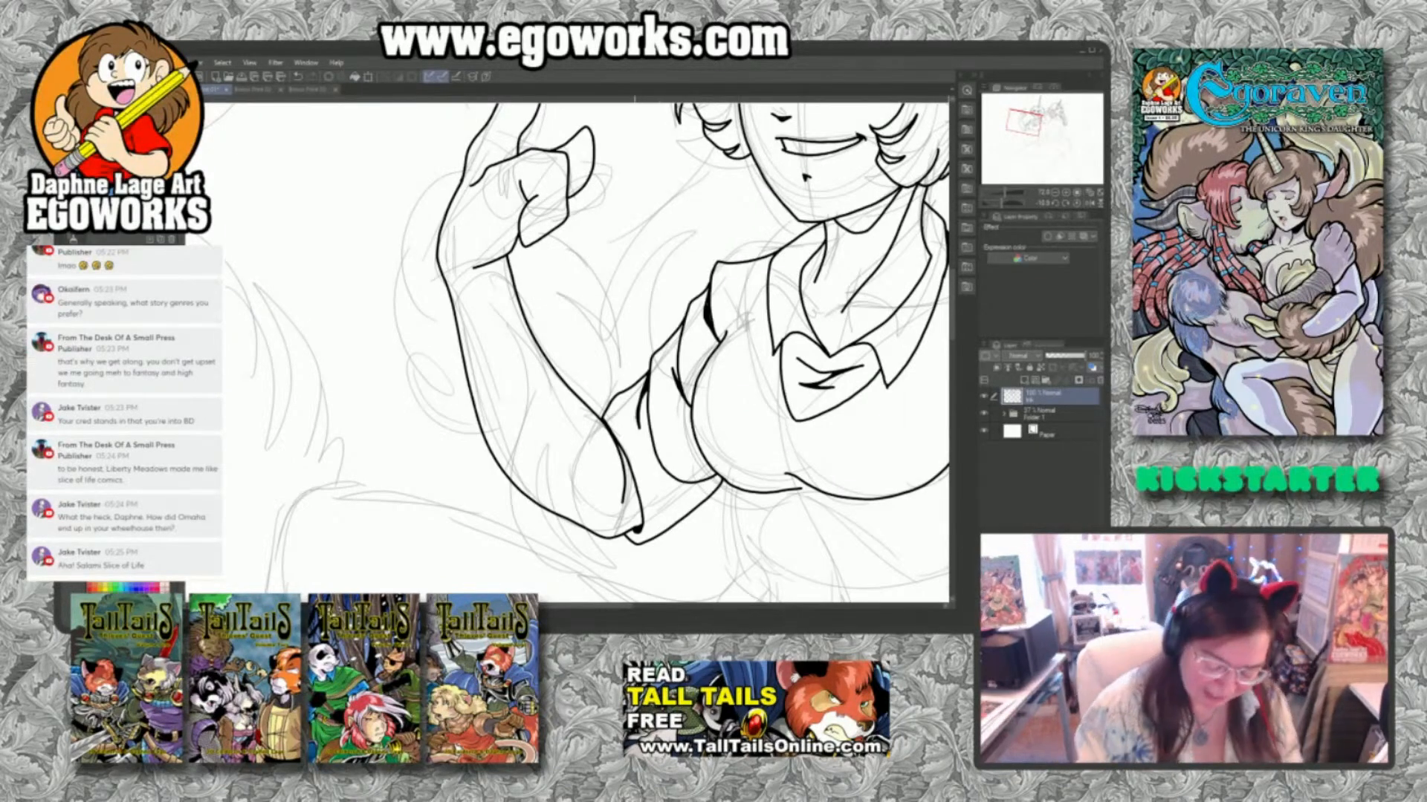
Ink a crease at the raised arm's elbow and the torso's side contour below the chest, with a darker fold line at the waist.
drag(611, 428, 651, 493)
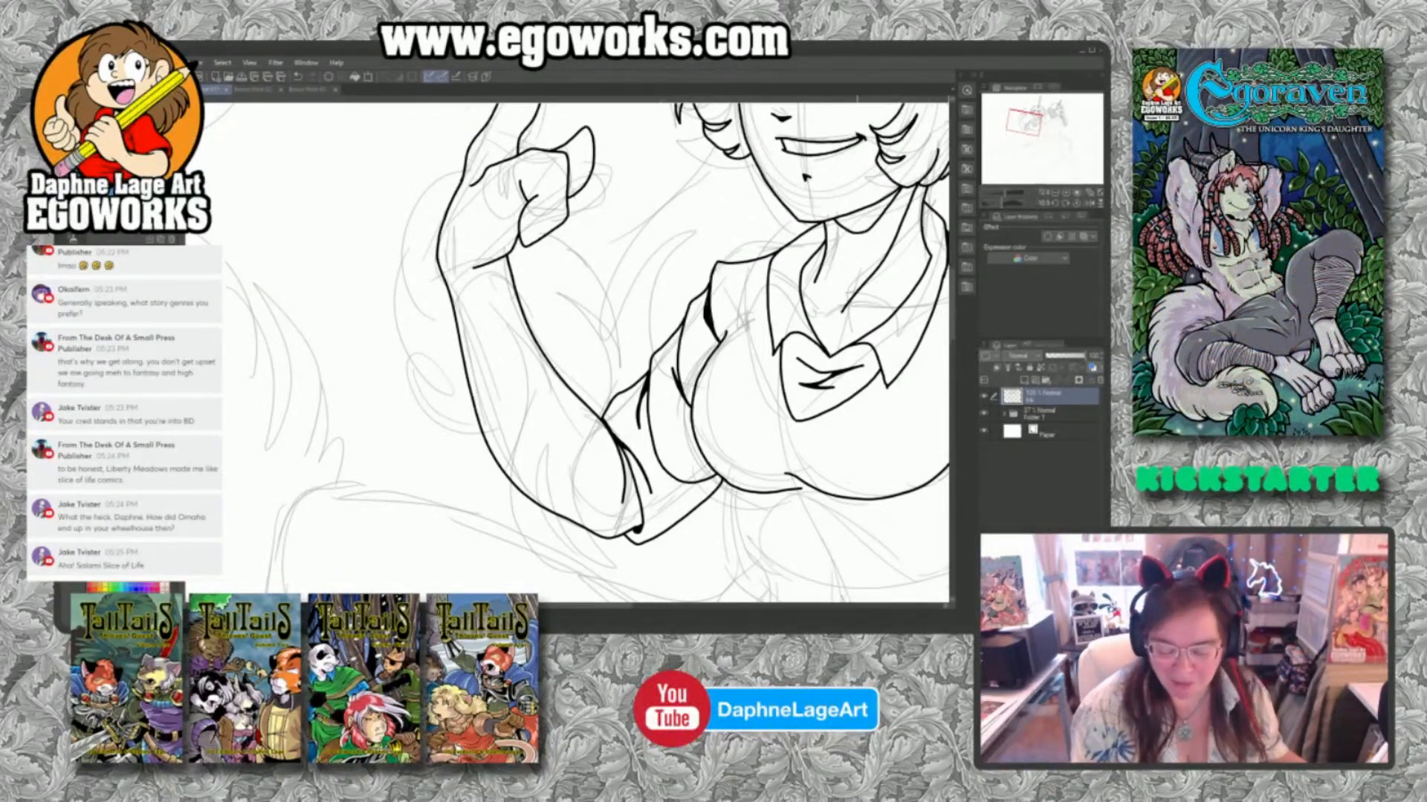
mouse_move(887, 486)
mouse_down()
mouse_move(764, 373)
mouse_move(772, 323)
mouse_up()
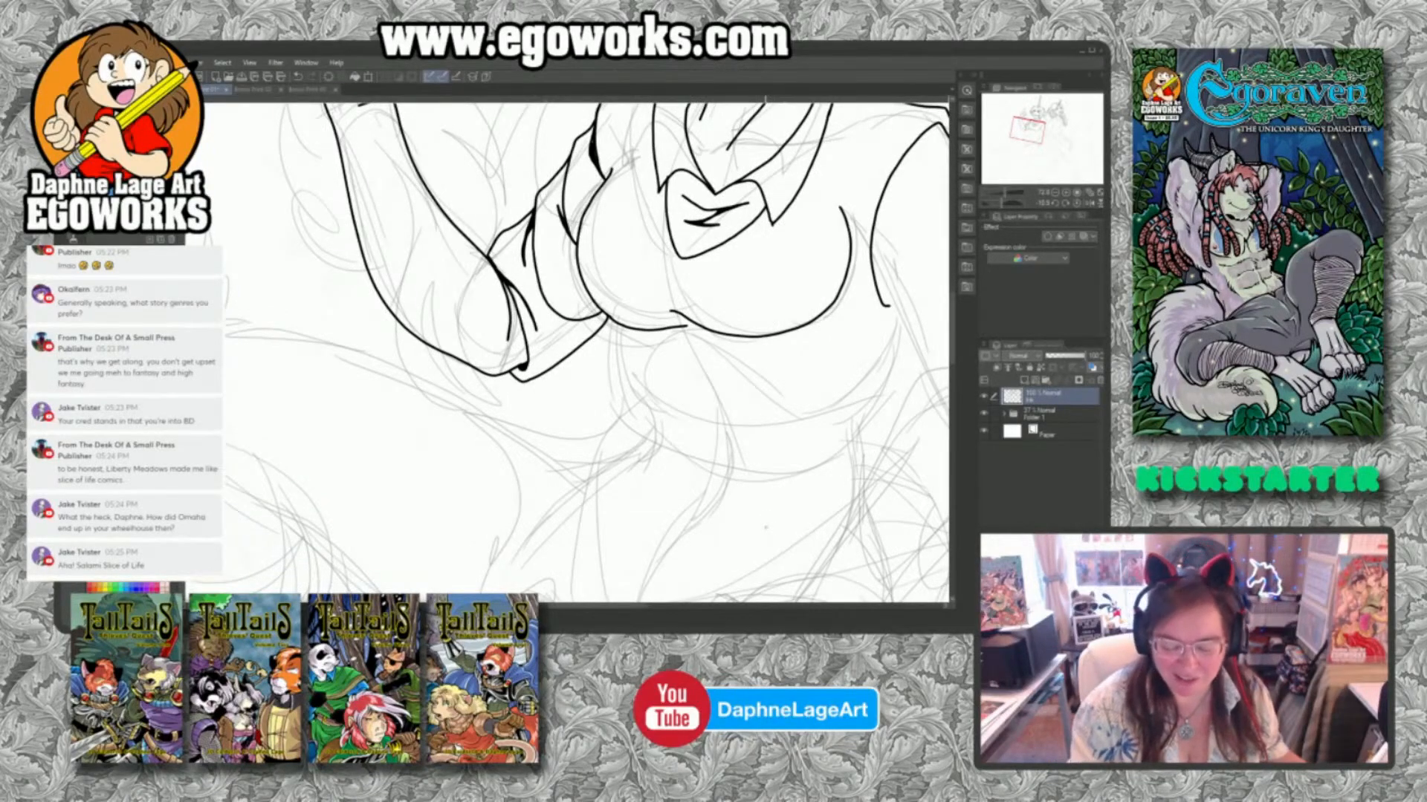
mouse_move(610, 333)
mouse_down()
mouse_move(694, 432)
mouse_move(640, 395)
mouse_up()
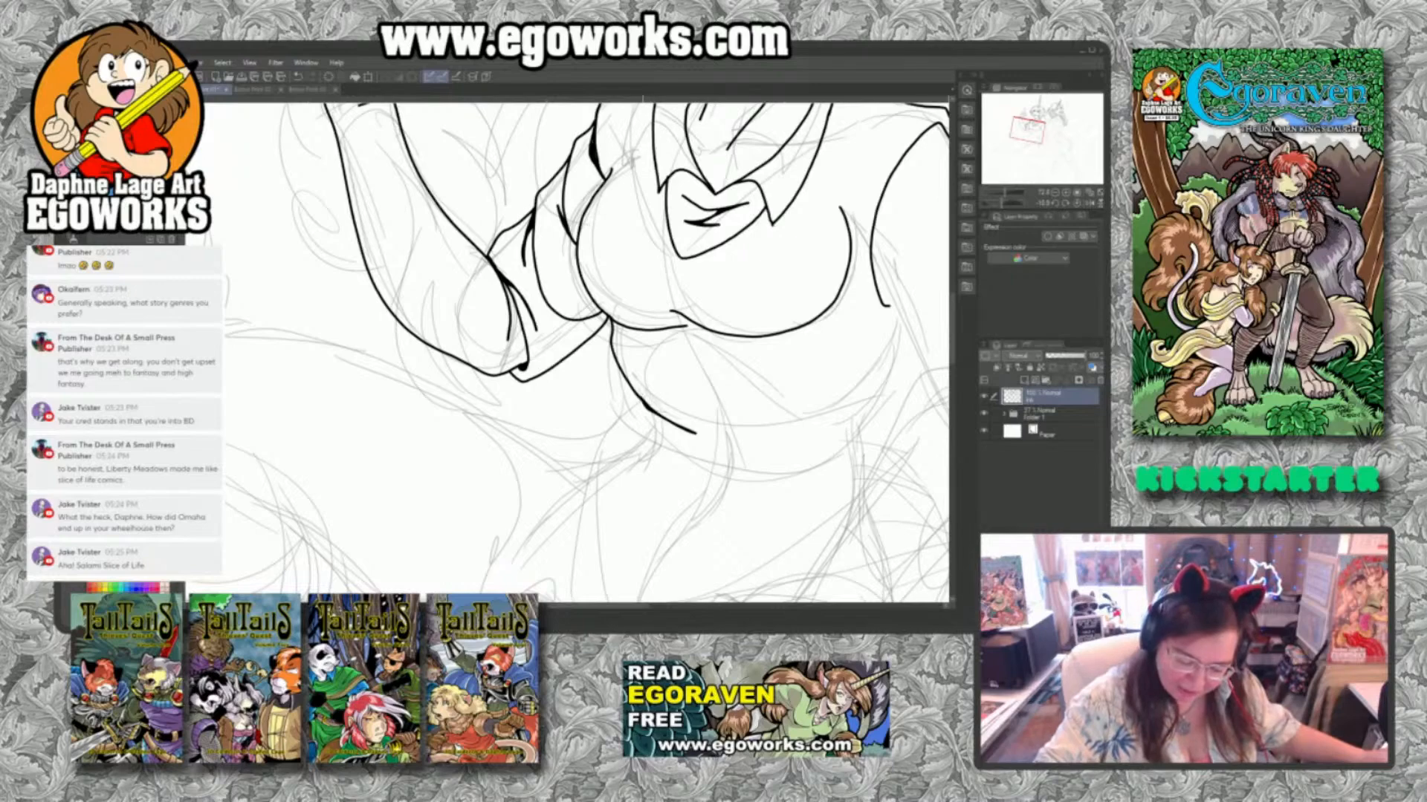
drag(636, 393, 672, 422)
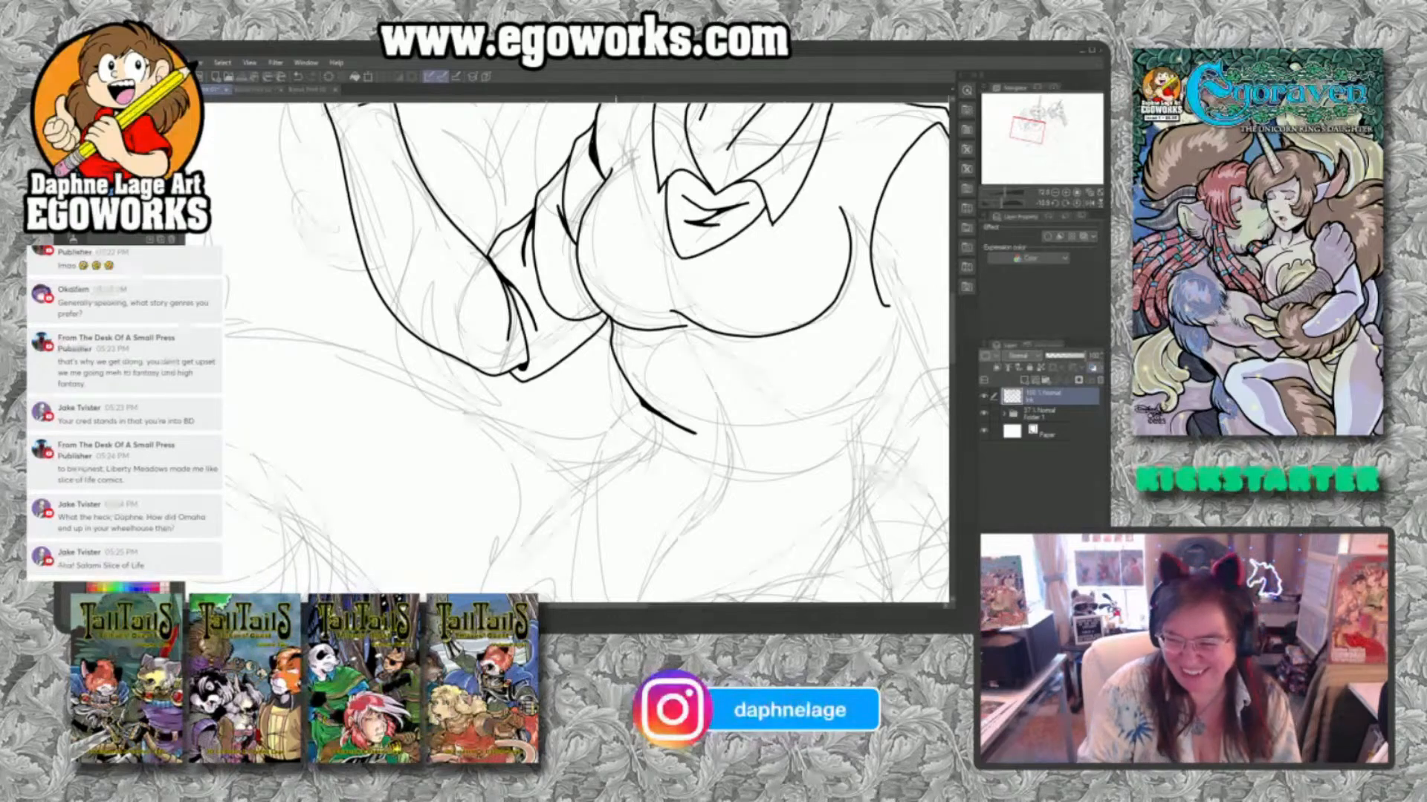
mouse_move(624, 377)
mouse_down()
mouse_move(643, 453)
mouse_move(695, 501)
mouse_move(641, 437)
mouse_up()
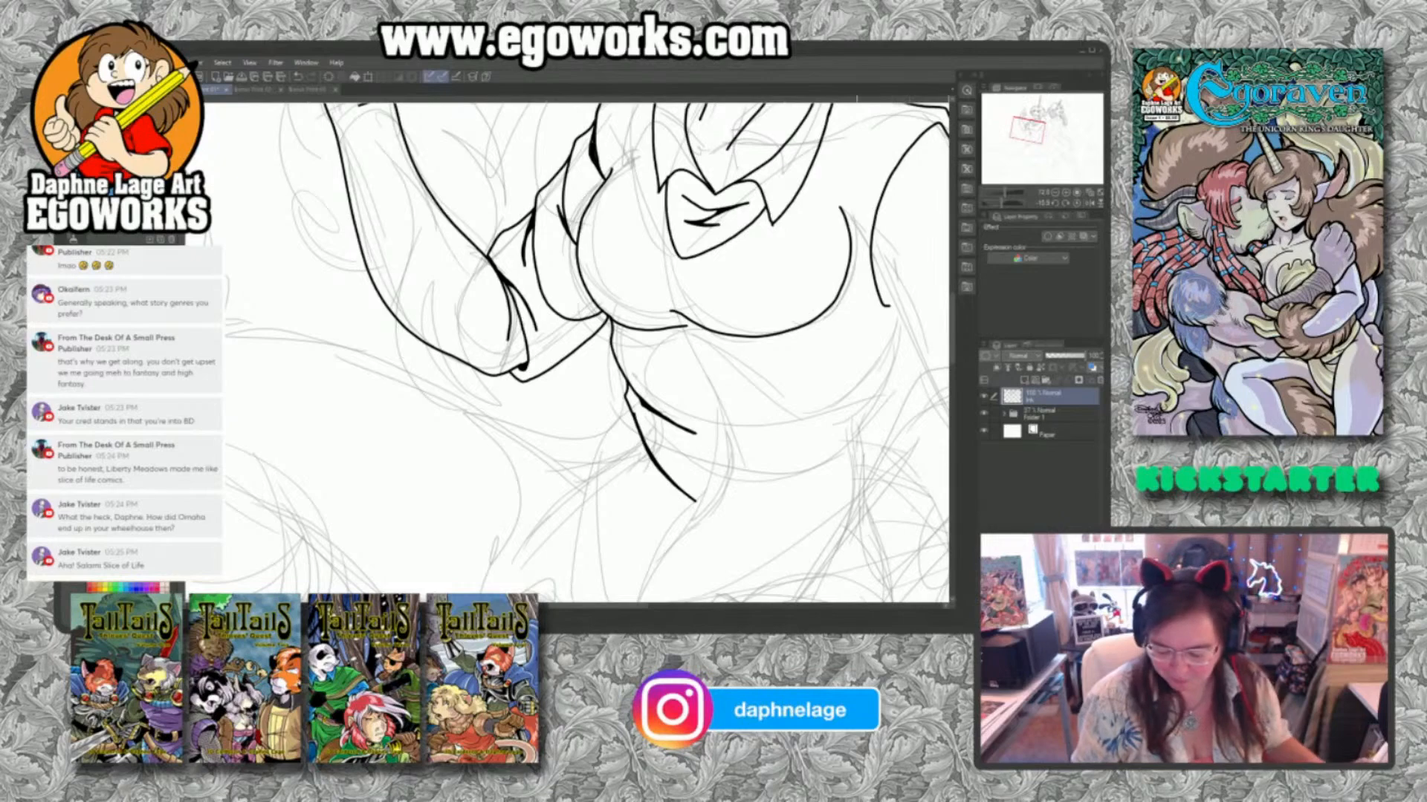
key(ctrl+z)
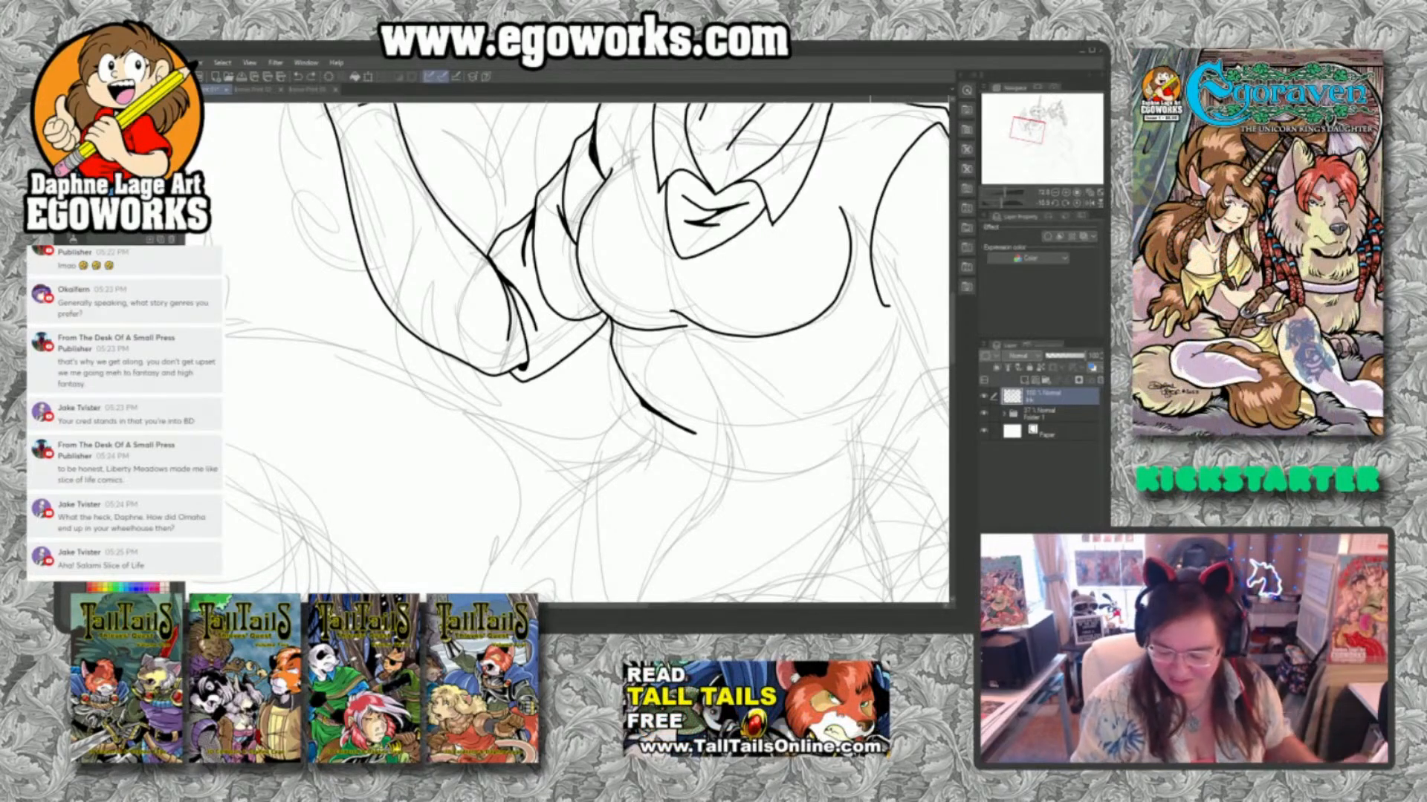
Ink the opposite side of the waist and the waistband's upper and lower edges with its short end lines.
mouse_move(904, 333)
mouse_down()
mouse_move(890, 371)
mouse_move(815, 423)
mouse_up()
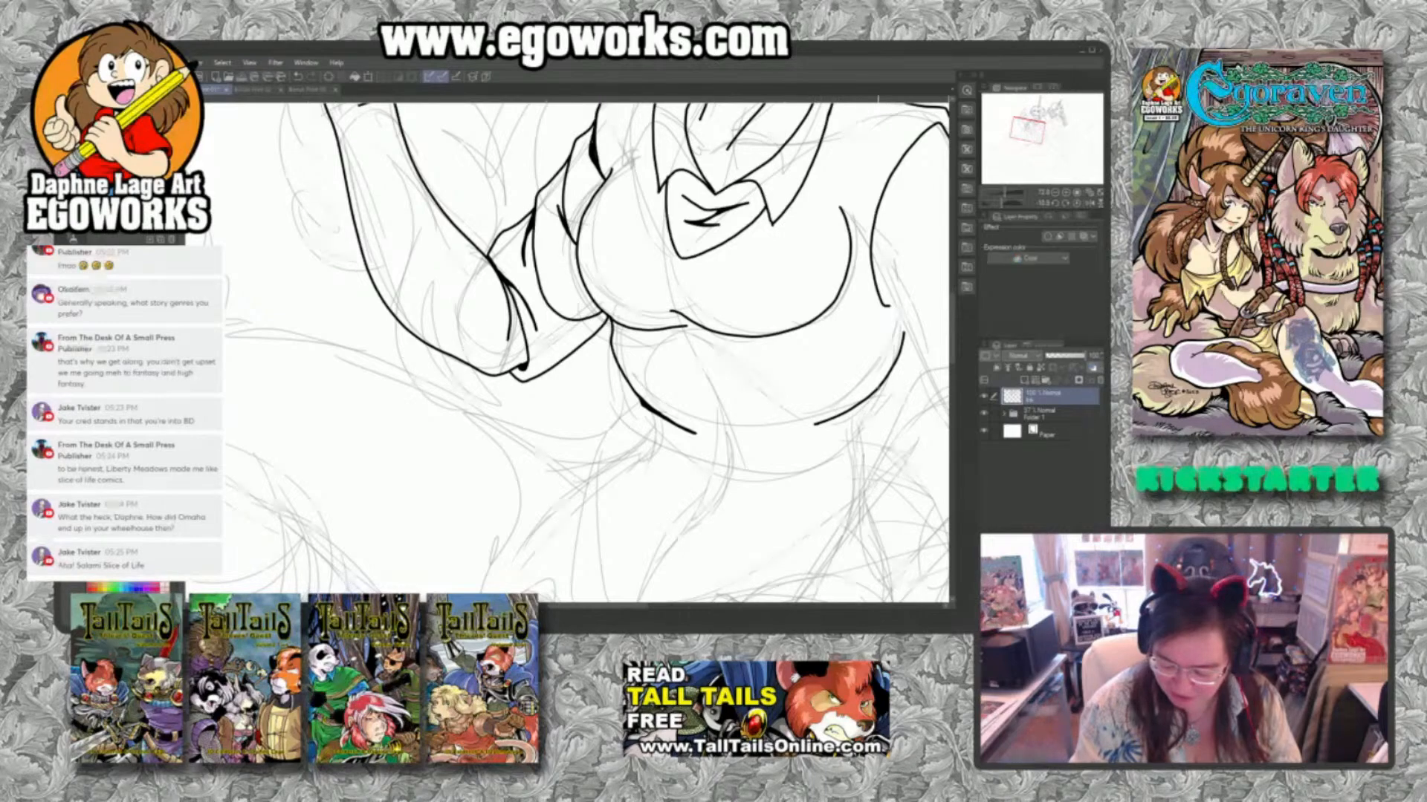
mouse_move(878, 388)
mouse_down()
mouse_move(871, 449)
mouse_move(877, 427)
mouse_move(787, 465)
mouse_move(693, 464)
mouse_move(635, 393)
mouse_up()
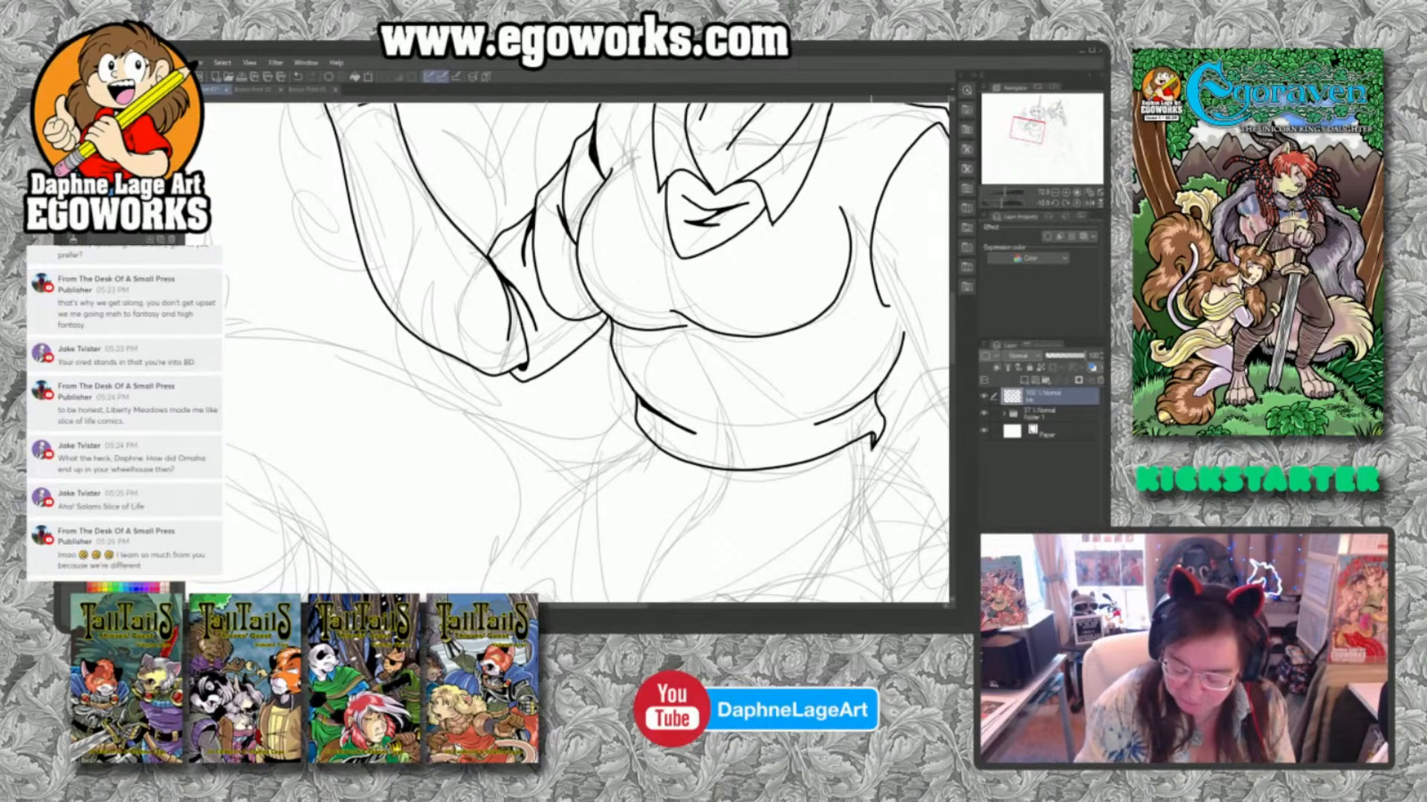
drag(641, 423, 635, 455)
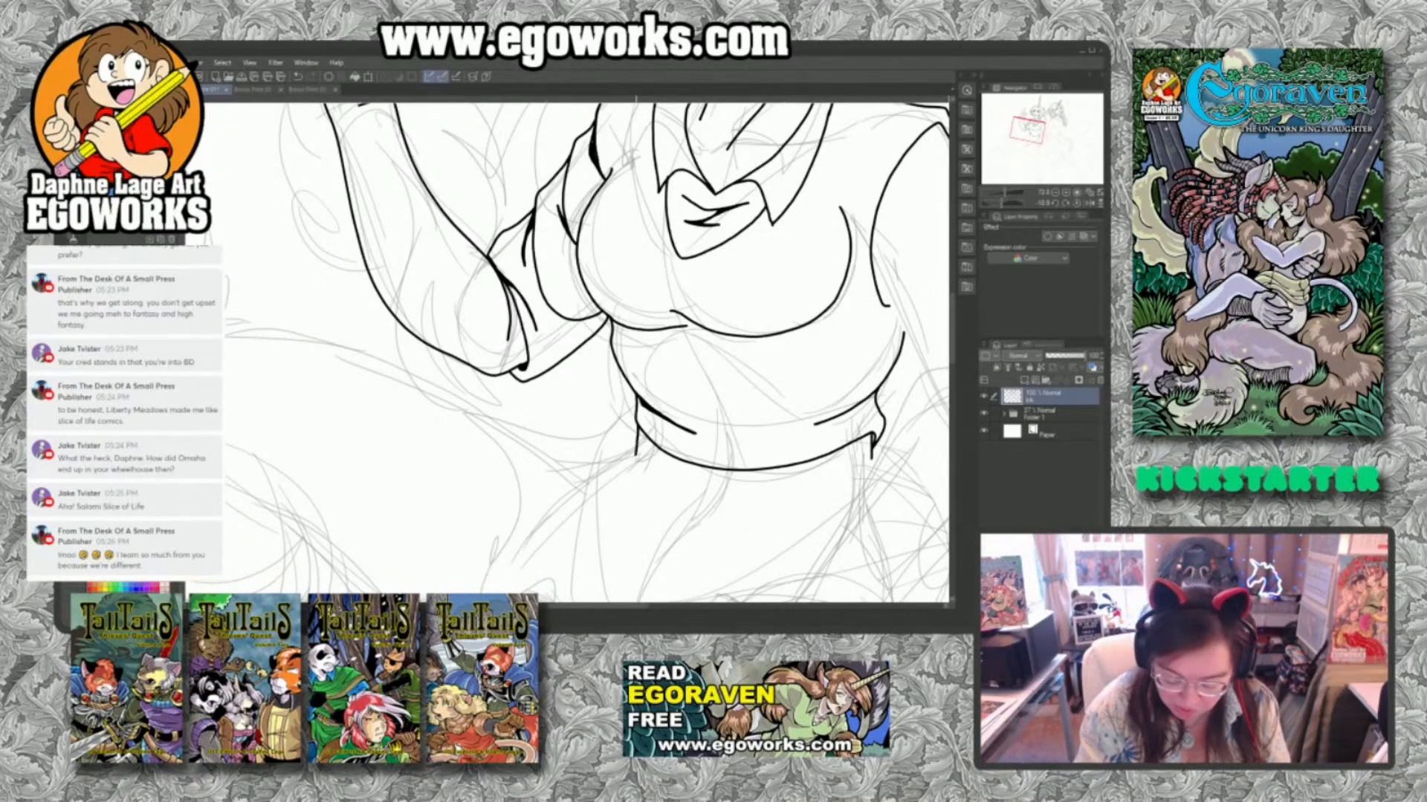
mouse_move(634, 455)
mouse_down()
mouse_move(692, 496)
mouse_move(760, 499)
mouse_move(870, 457)
mouse_up()
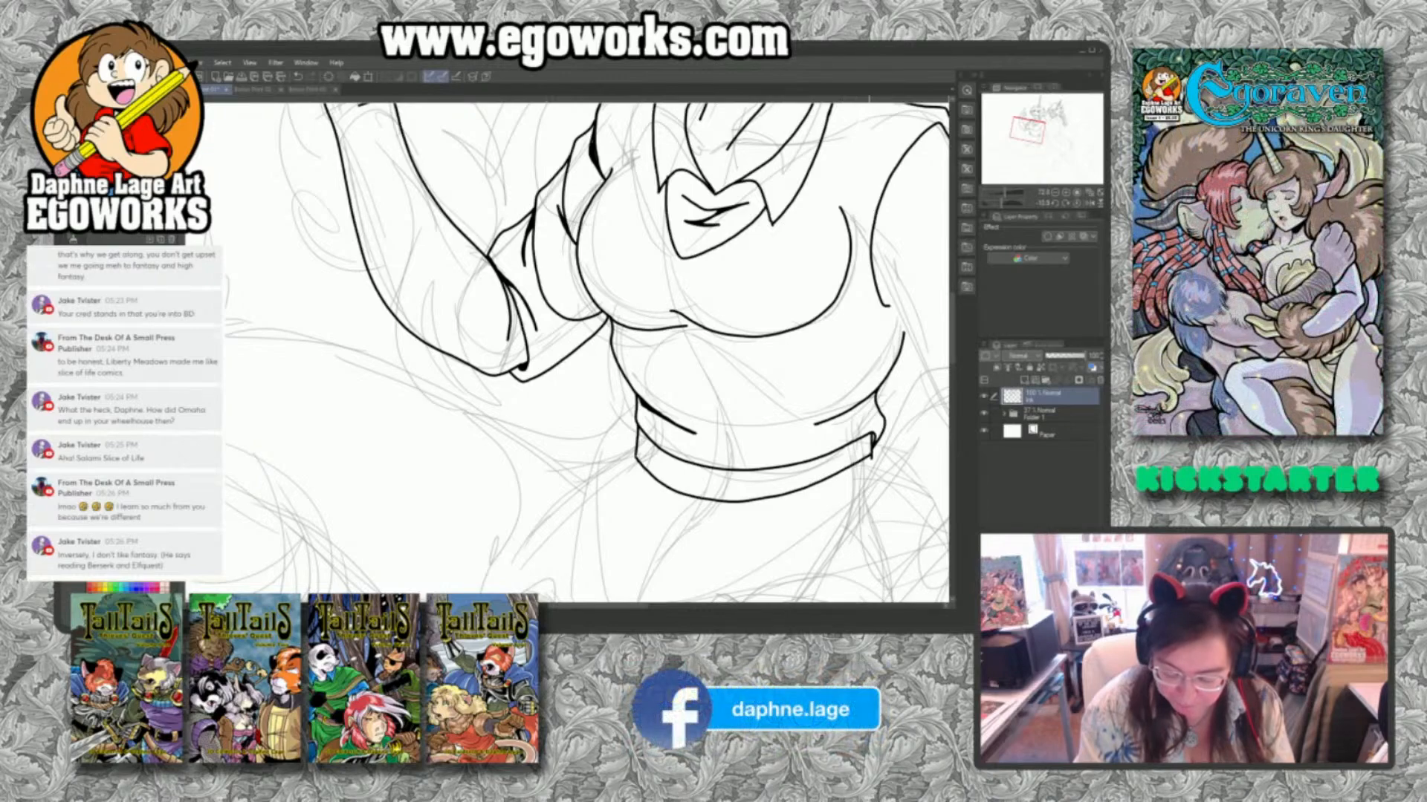
Ink the hip contours and fold lines running down from both ends of the waistband.
drag(637, 443, 621, 531)
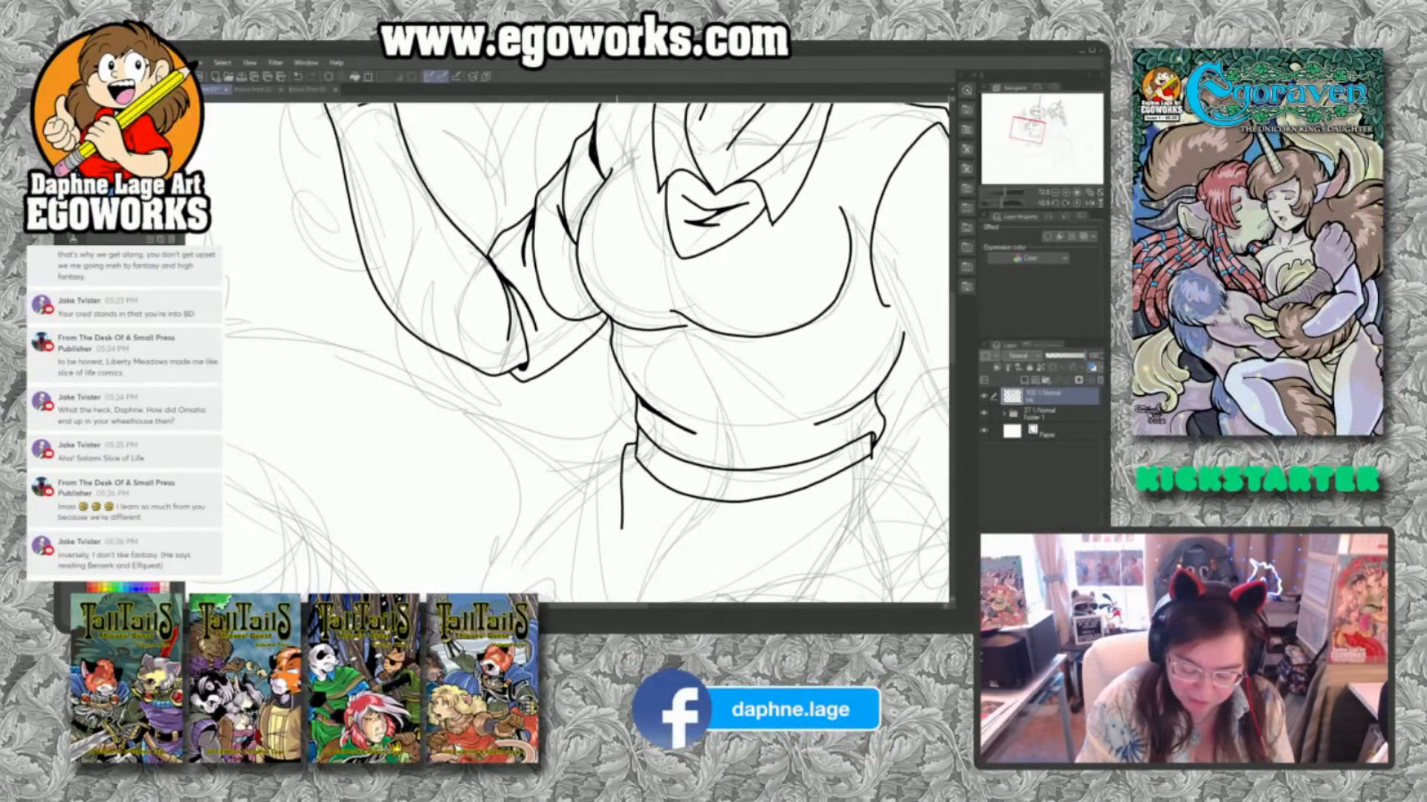
drag(624, 448, 590, 497)
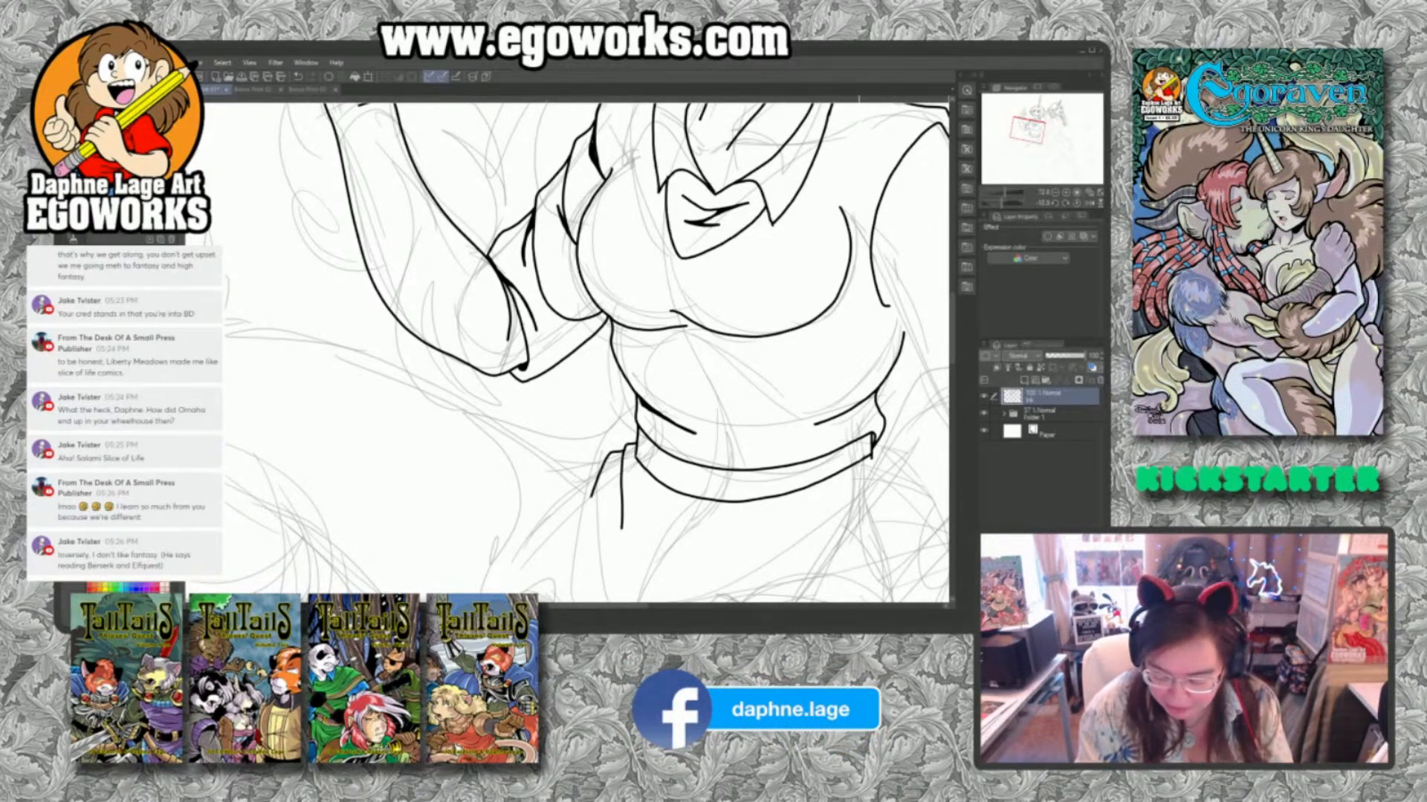
drag(864, 457, 787, 535)
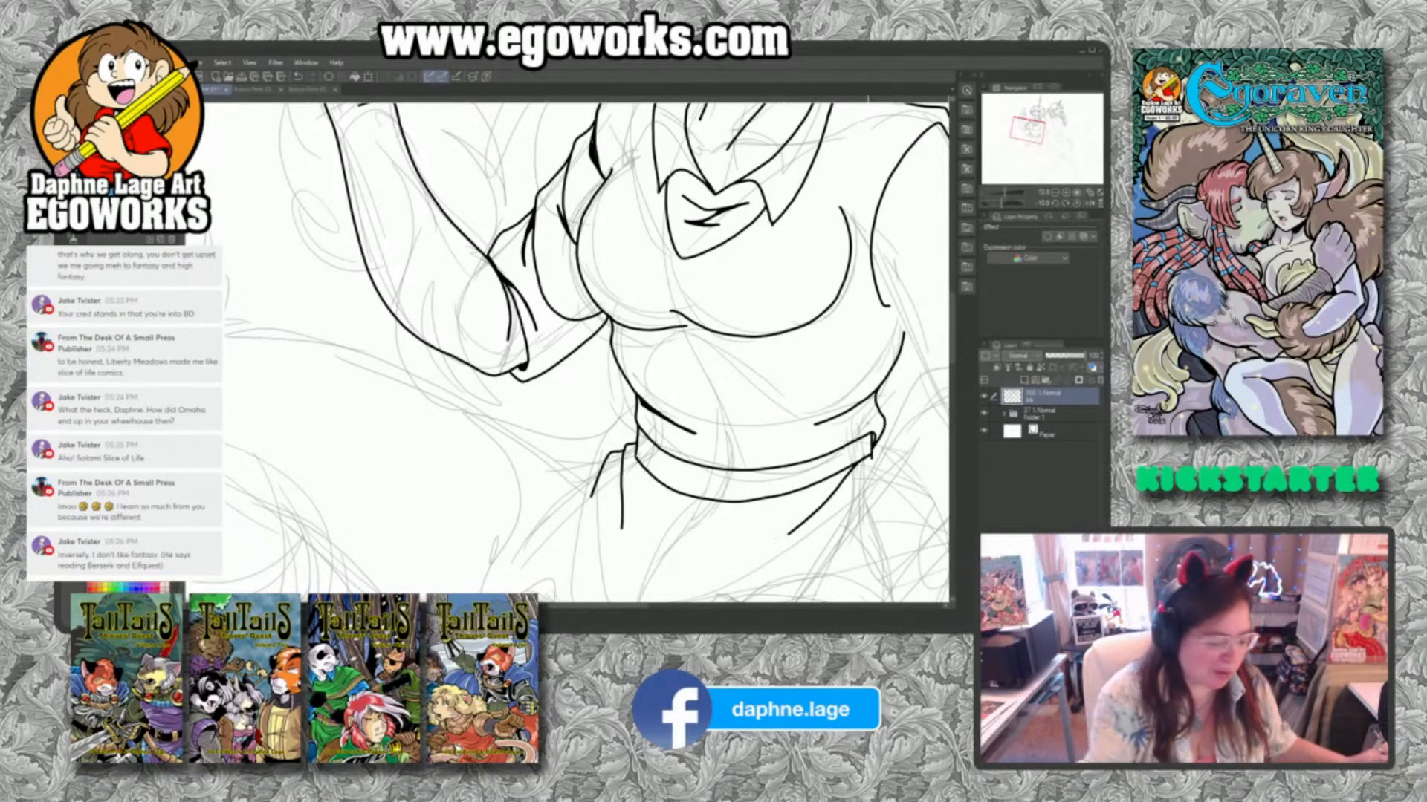
scroll(868, 428, down, 5)
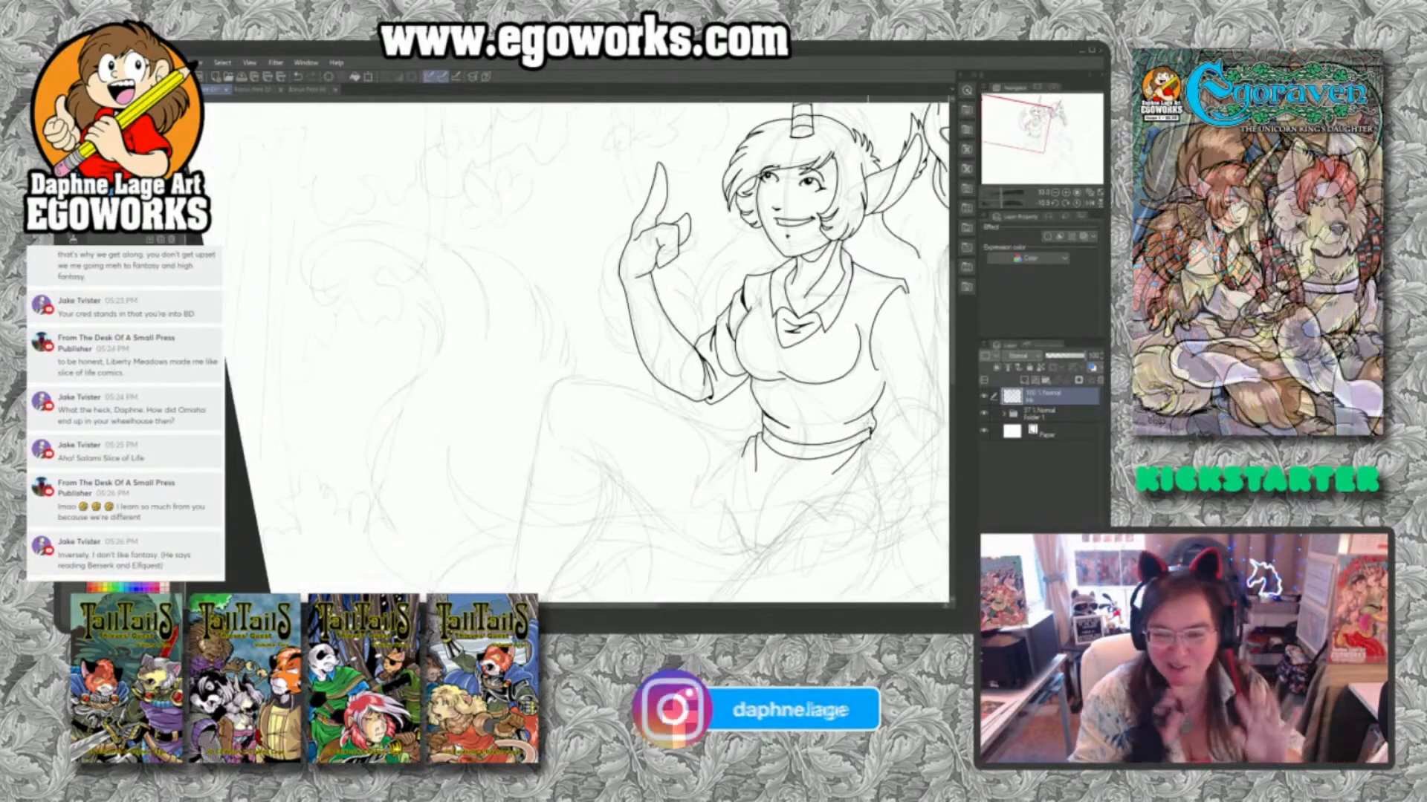
drag(764, 401, 644, 447)
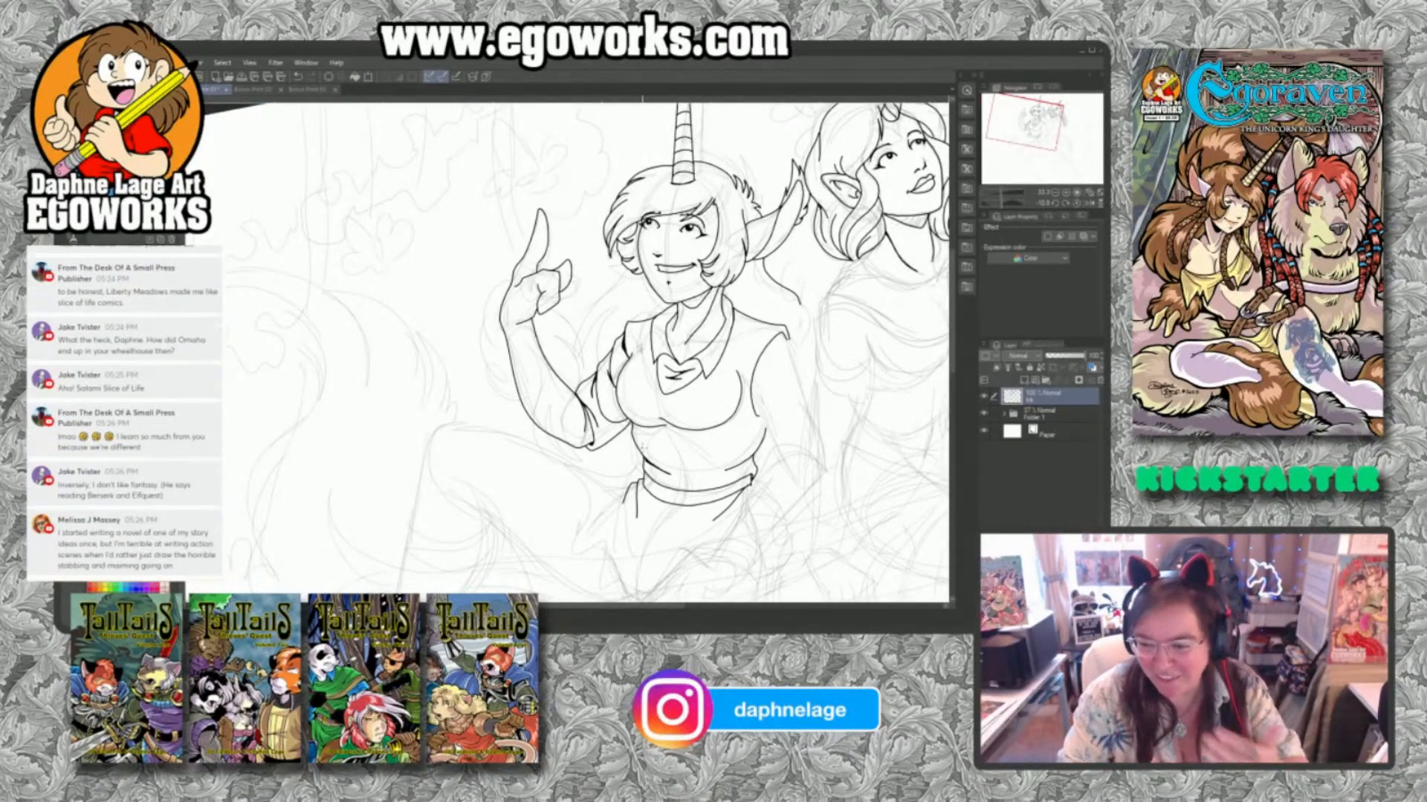
drag(792, 351, 669, 402)
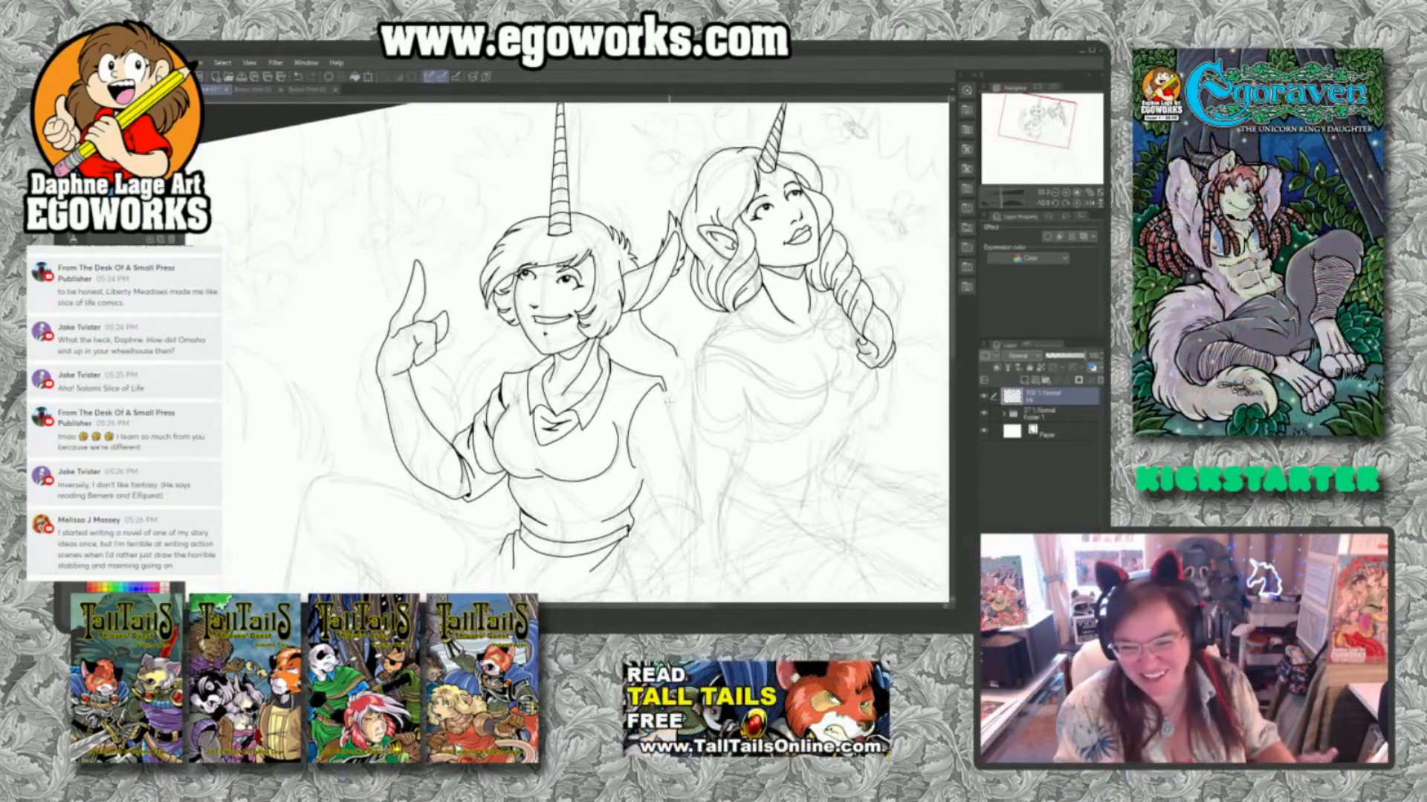
drag(706, 453, 778, 321)
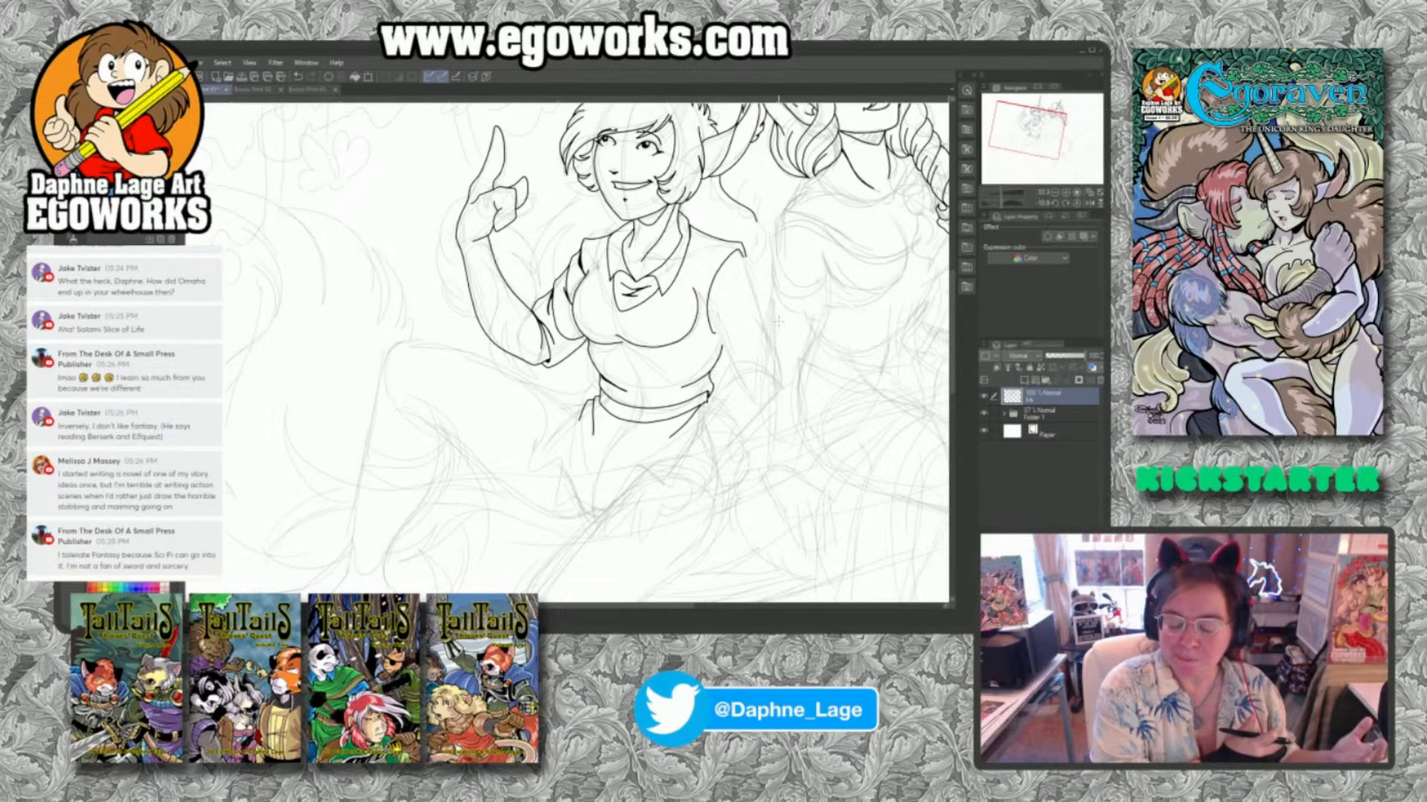
drag(709, 395, 691, 444)
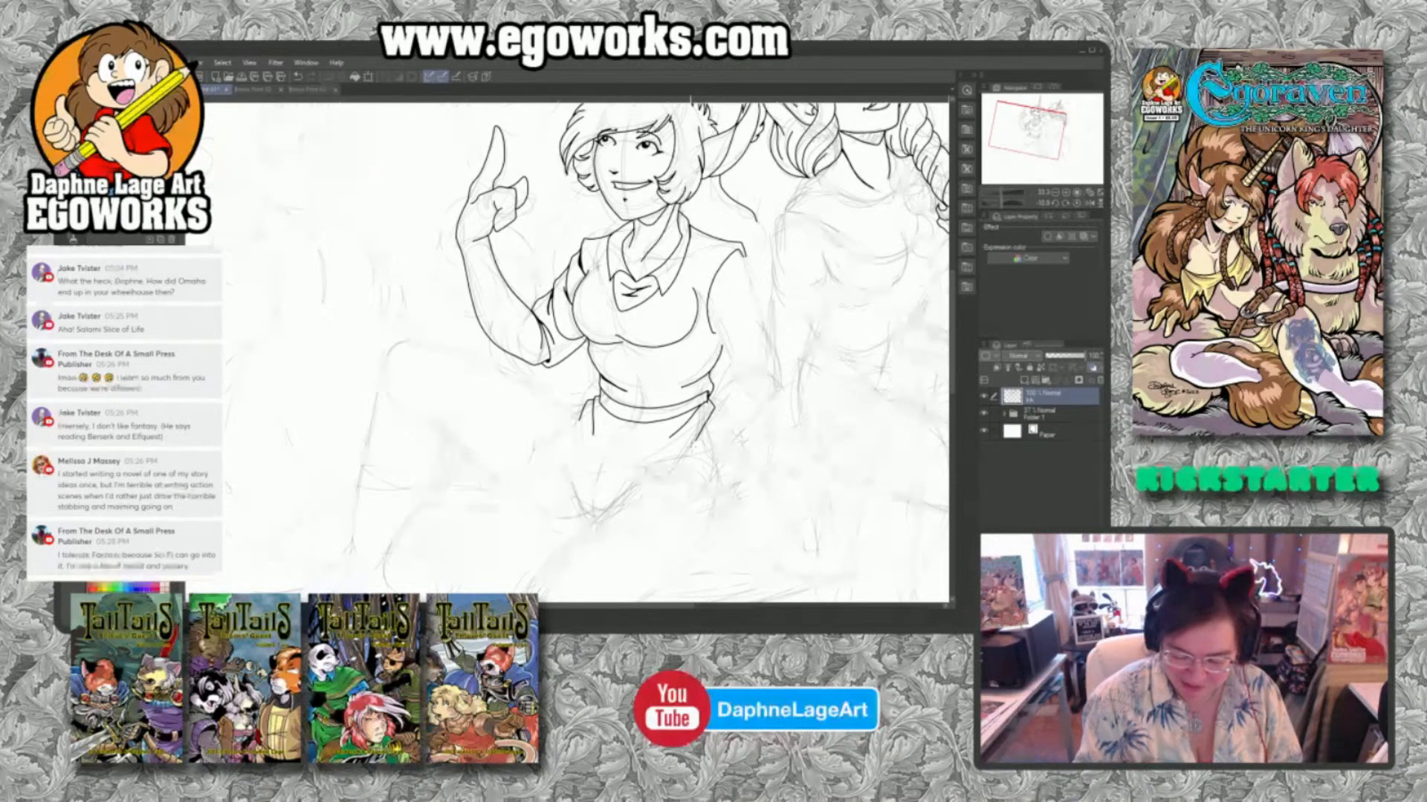
Ink the lowered arm's sleeve from the shoulder down, closing it with a curved hem.
mouse_move(745, 257)
mouse_down()
mouse_move(726, 366)
mouse_move(720, 299)
mouse_move(755, 283)
mouse_move(789, 397)
mouse_move(762, 329)
mouse_up()
drag(731, 374, 777, 362)
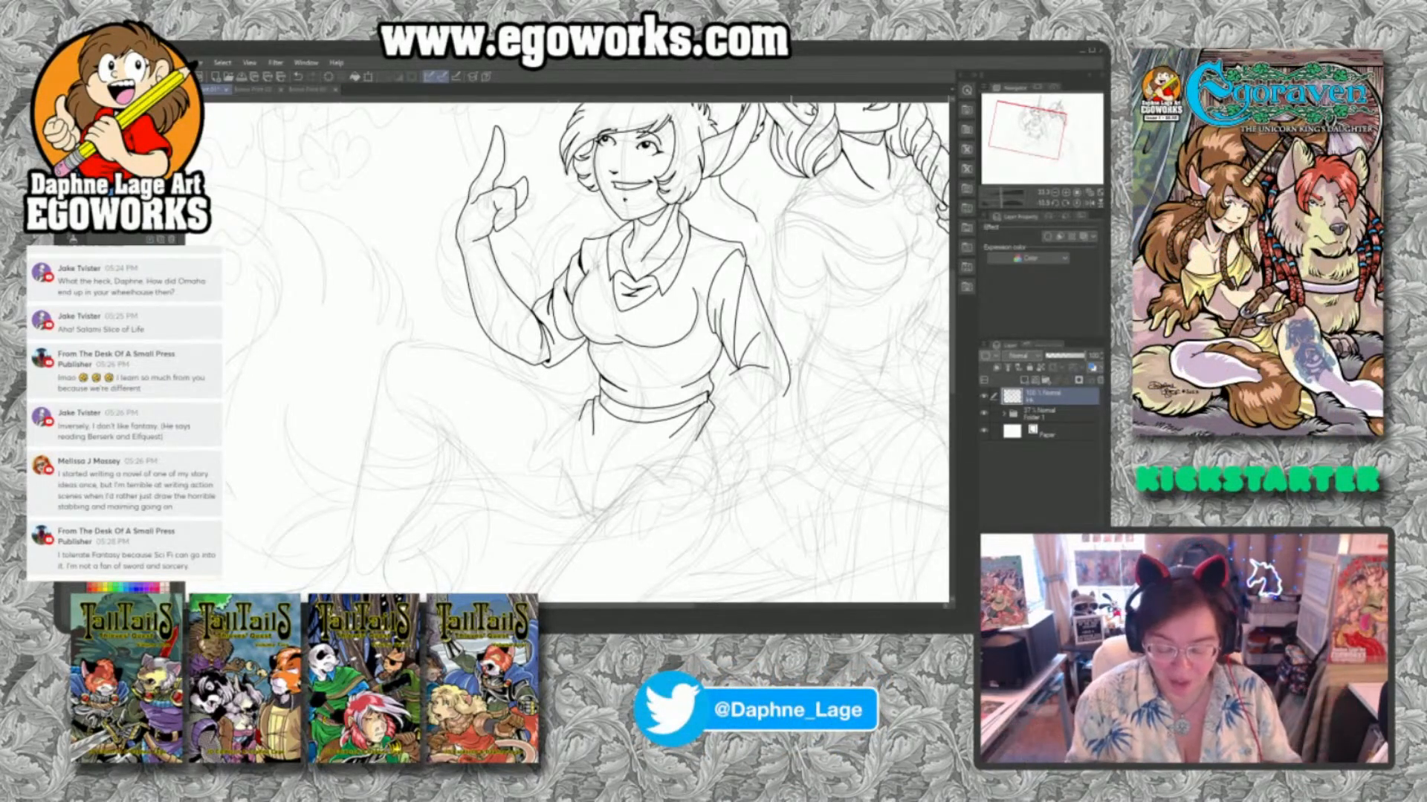
mouse_move(735, 375)
mouse_down()
mouse_move(766, 373)
mouse_move(781, 406)
mouse_up()
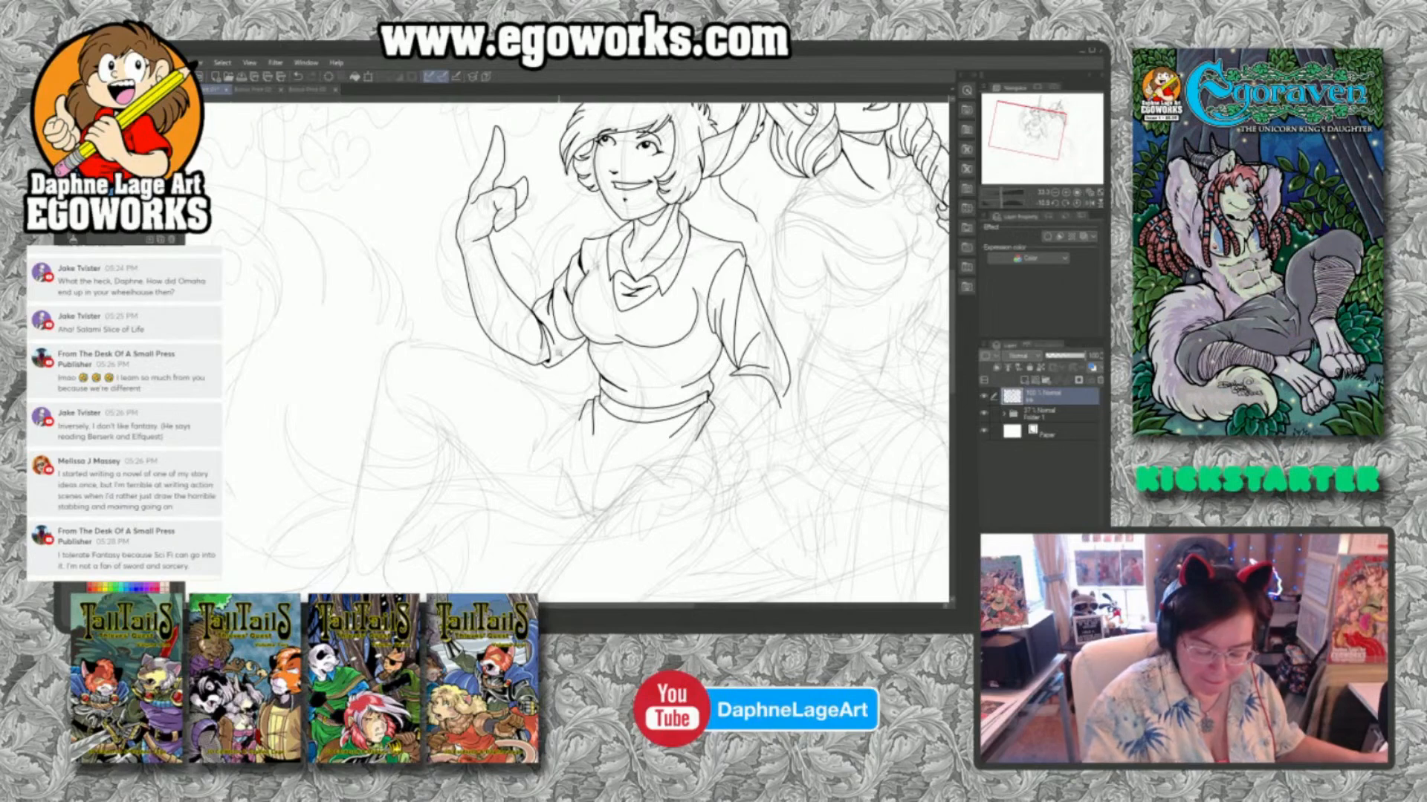
Clear the raised arm's elbow lines and re-ink the elbow corner, a thick inner crease and the upper arm's underside.
drag(559, 353, 620, 353)
drag(601, 410, 660, 436)
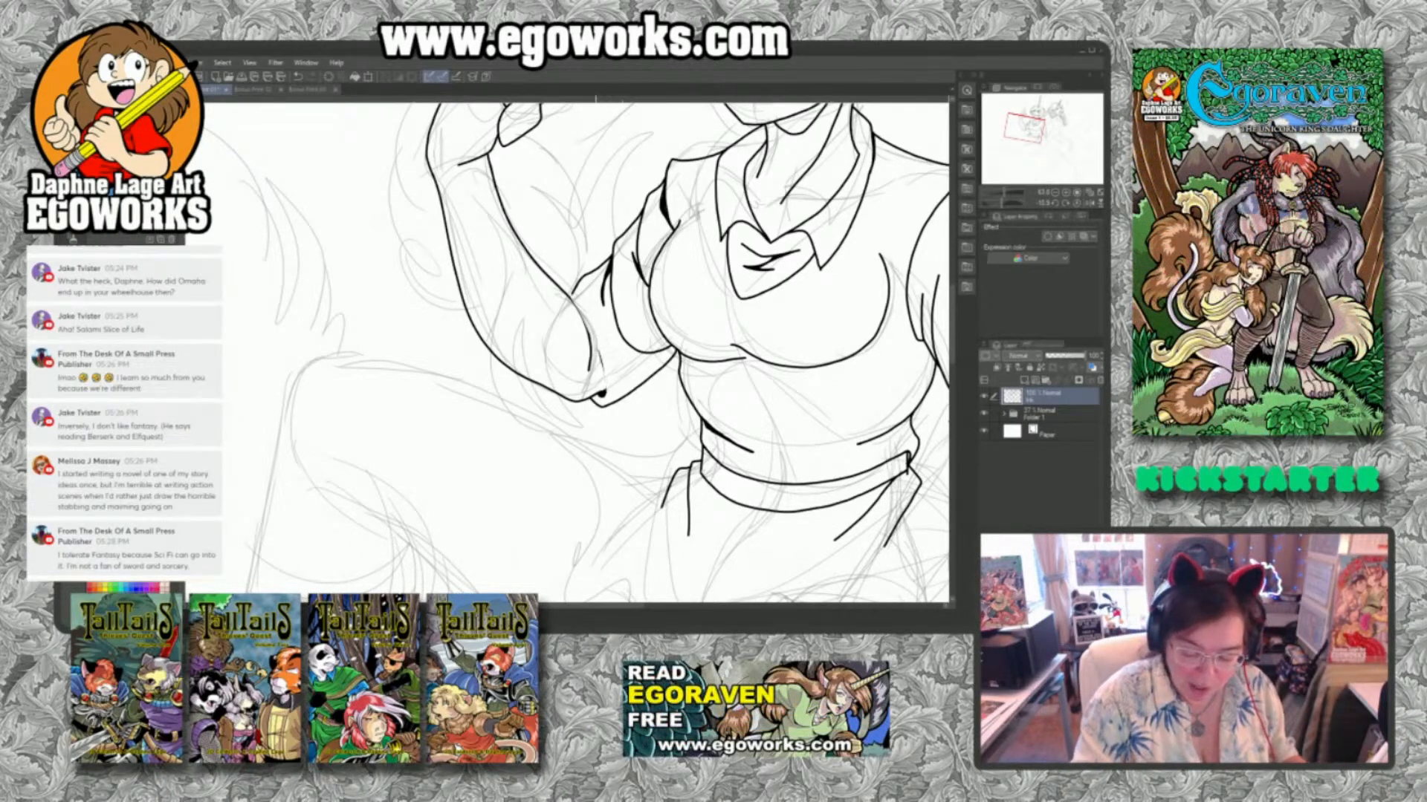
key(ctrl+z)
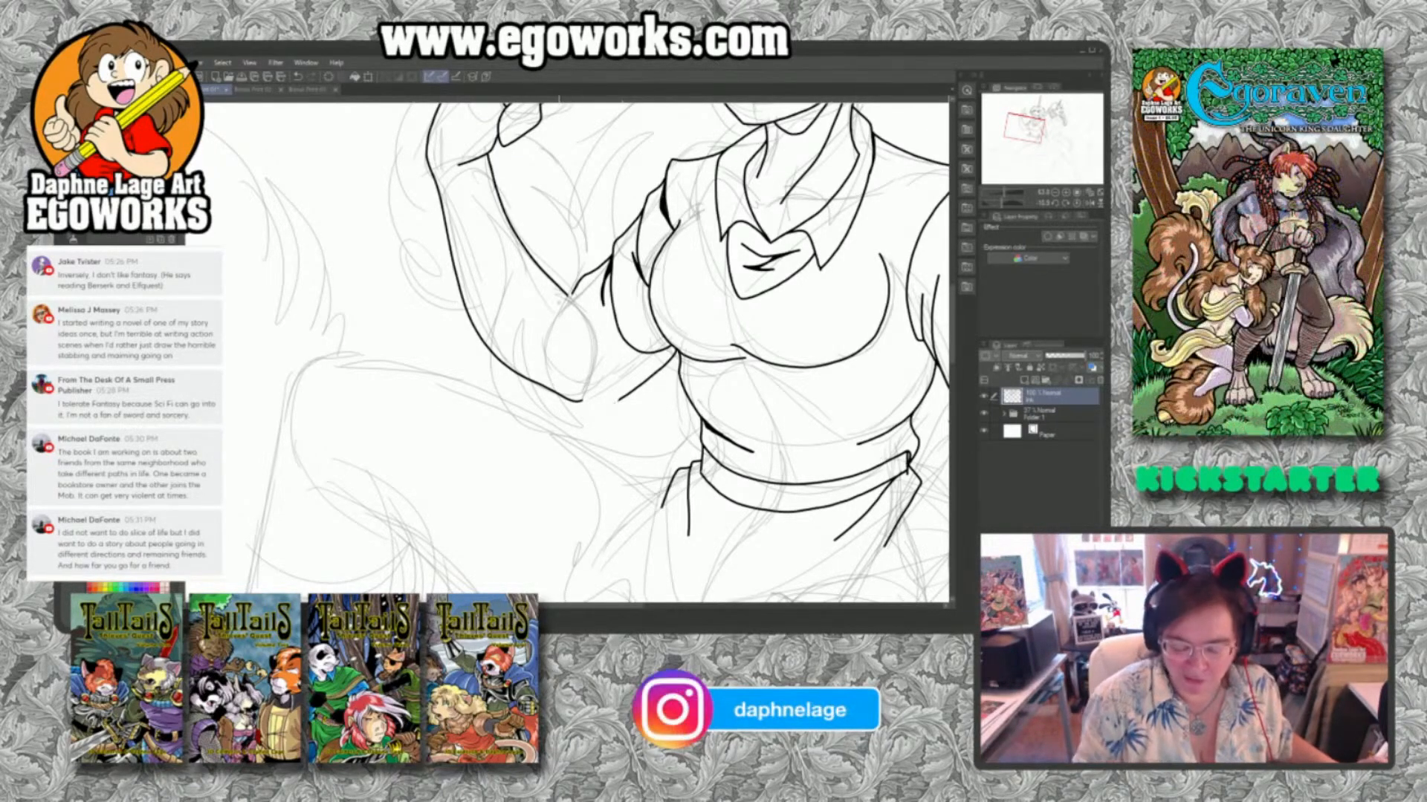
mouse_move(571, 294)
mouse_down()
mouse_move(563, 403)
mouse_move(589, 408)
mouse_move(612, 384)
mouse_up()
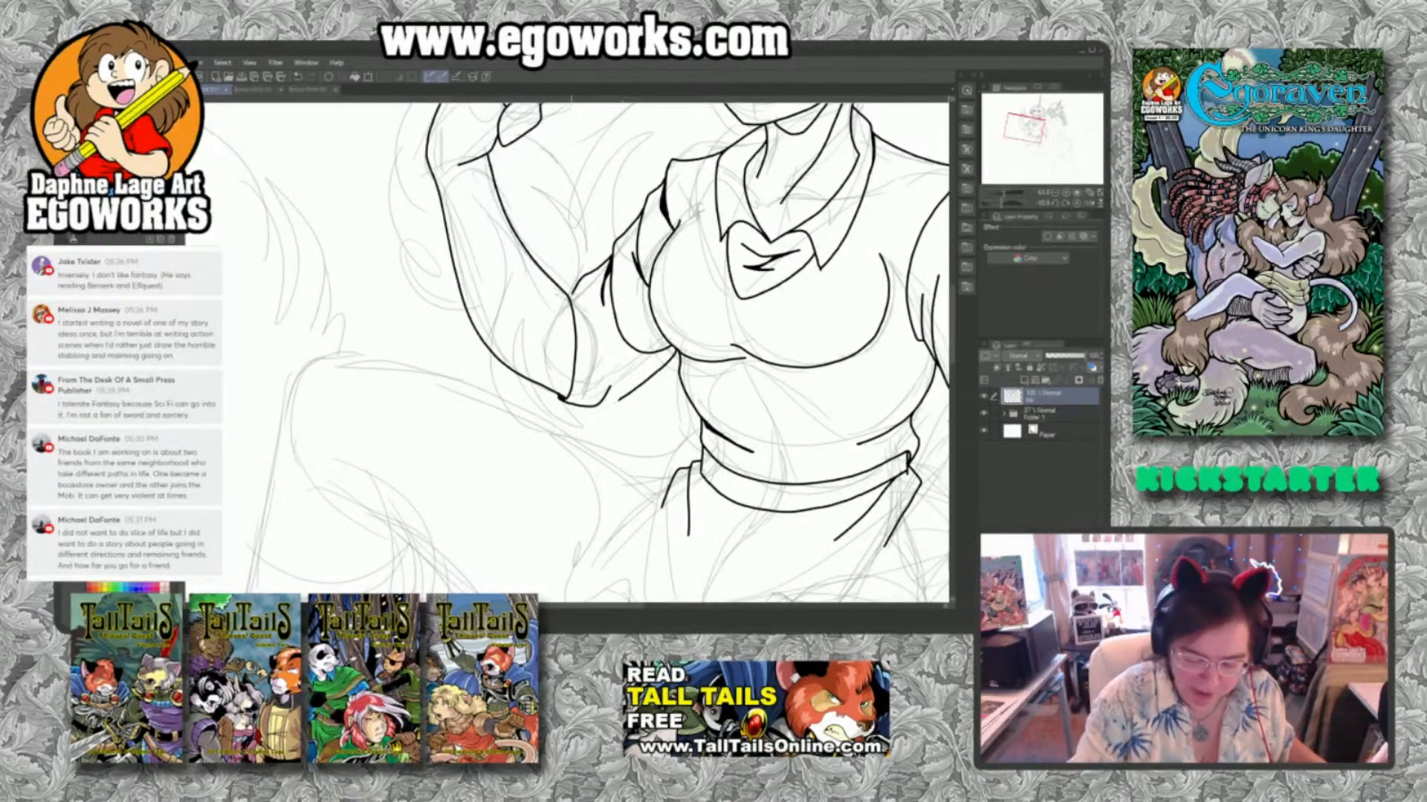
drag(564, 292, 603, 350)
drag(579, 303, 598, 334)
drag(588, 310, 597, 327)
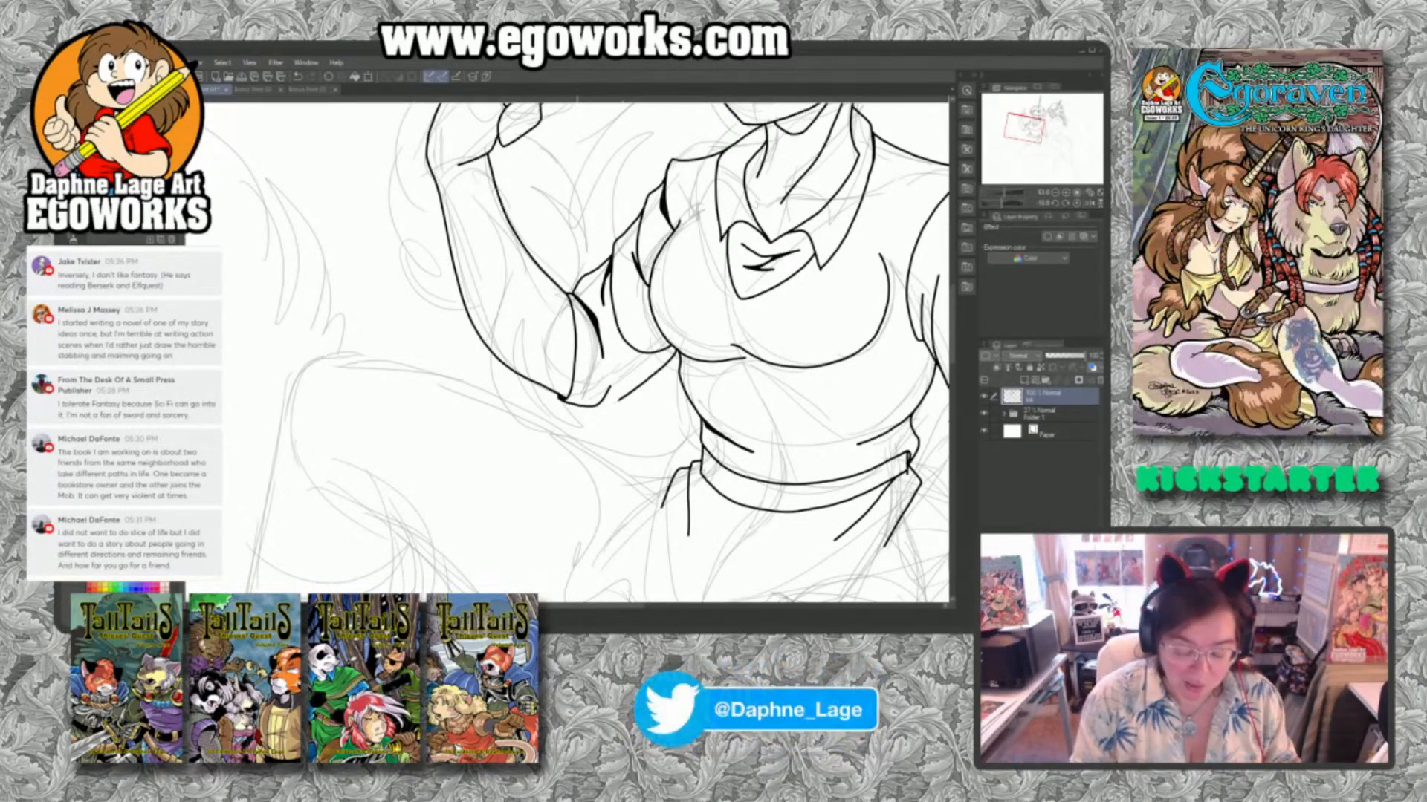
mouse_move(579, 407)
mouse_down()
mouse_move(603, 412)
mouse_move(637, 381)
mouse_up()
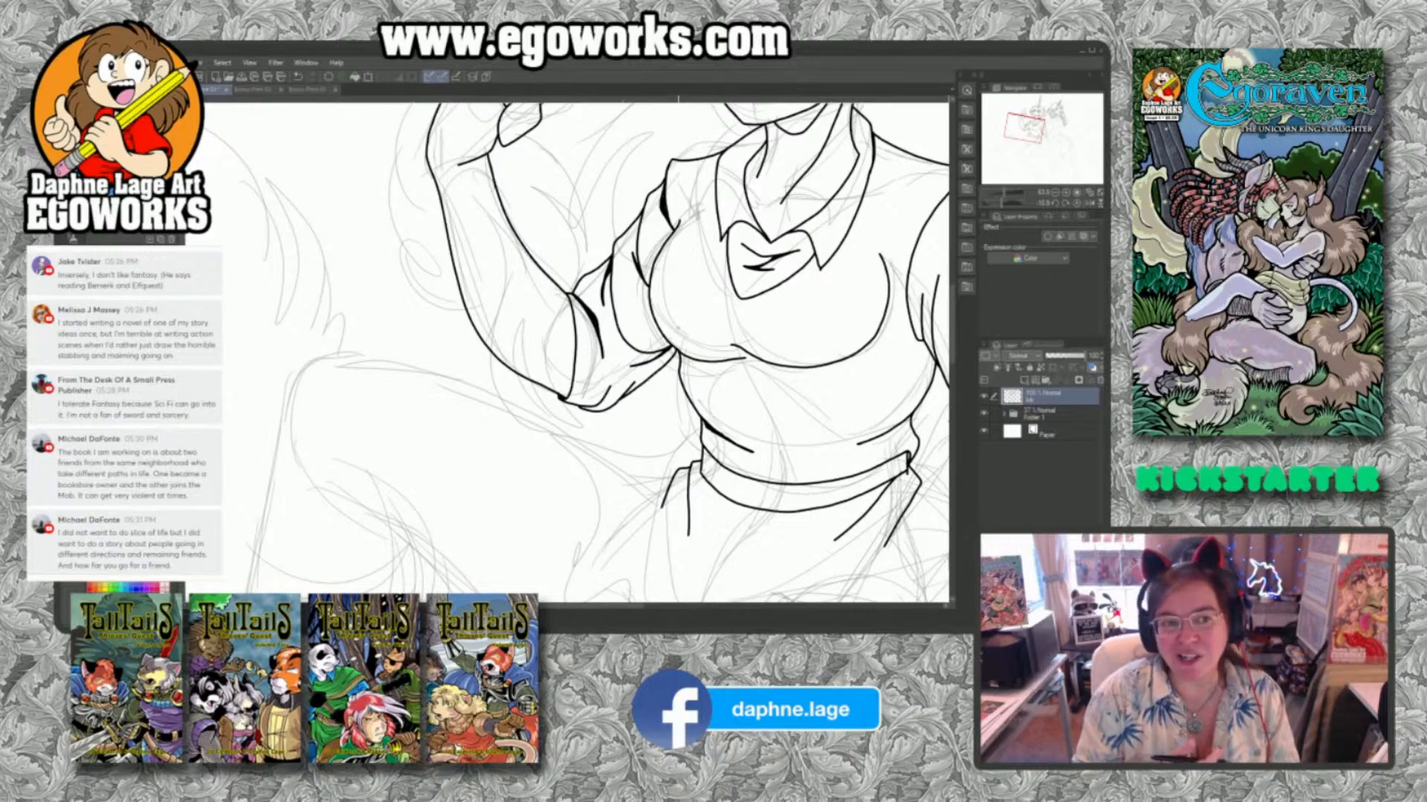
Ink the long strands of hair falling behind the shoulder between the face and the raised arm.
drag(766, 291, 803, 412)
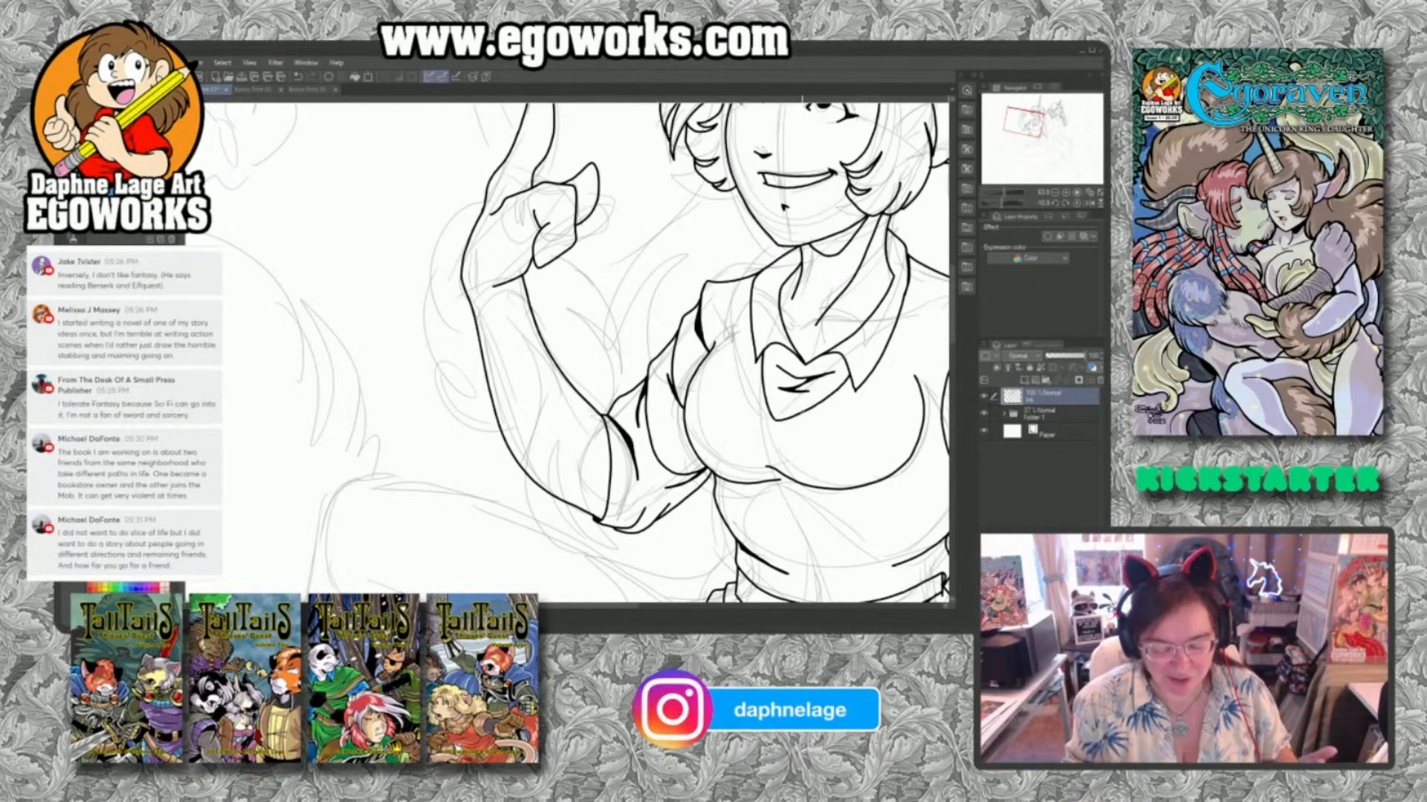
mouse_move(711, 181)
mouse_down()
mouse_move(645, 220)
mouse_move(628, 254)
mouse_move(682, 215)
mouse_move(624, 272)
mouse_move(641, 379)
mouse_up()
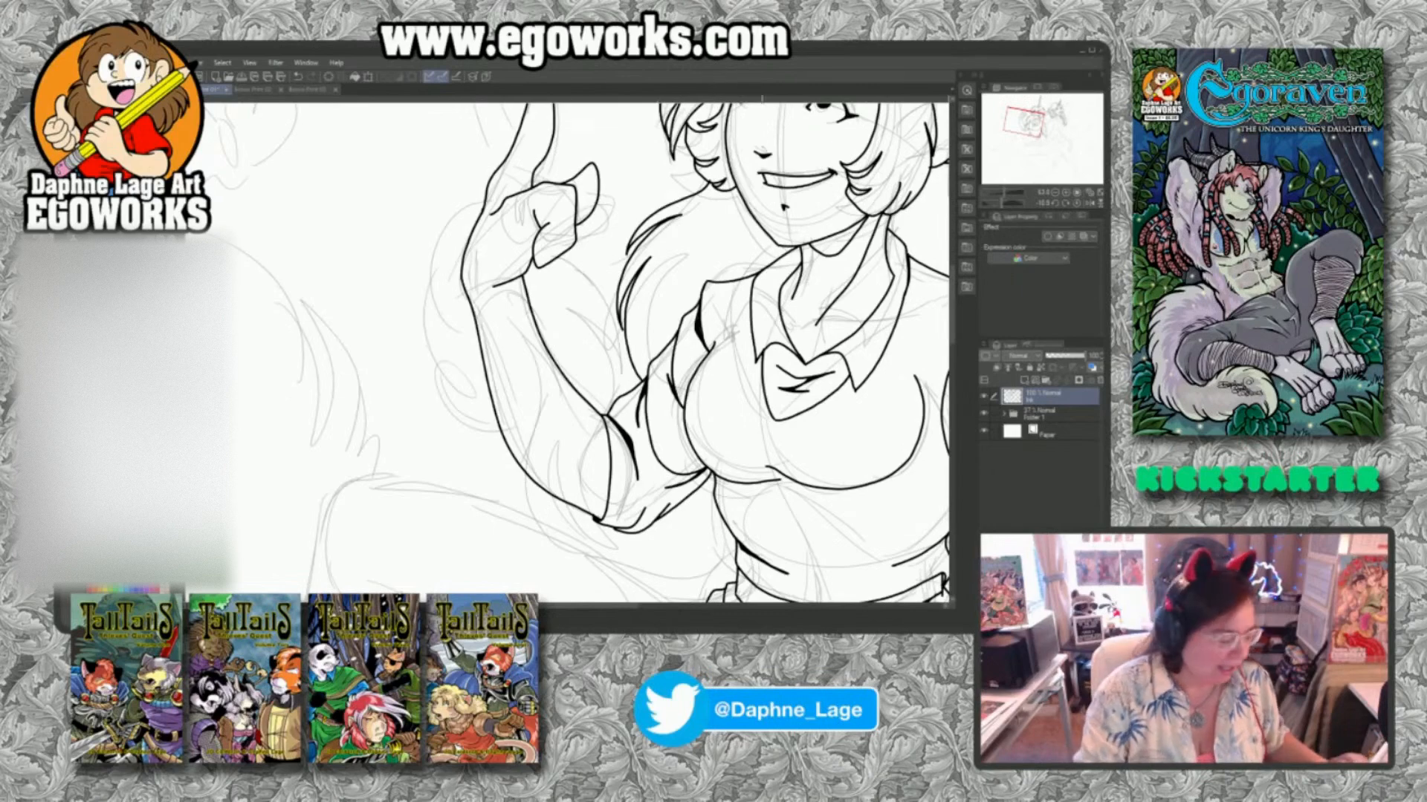
drag(862, 313, 804, 384)
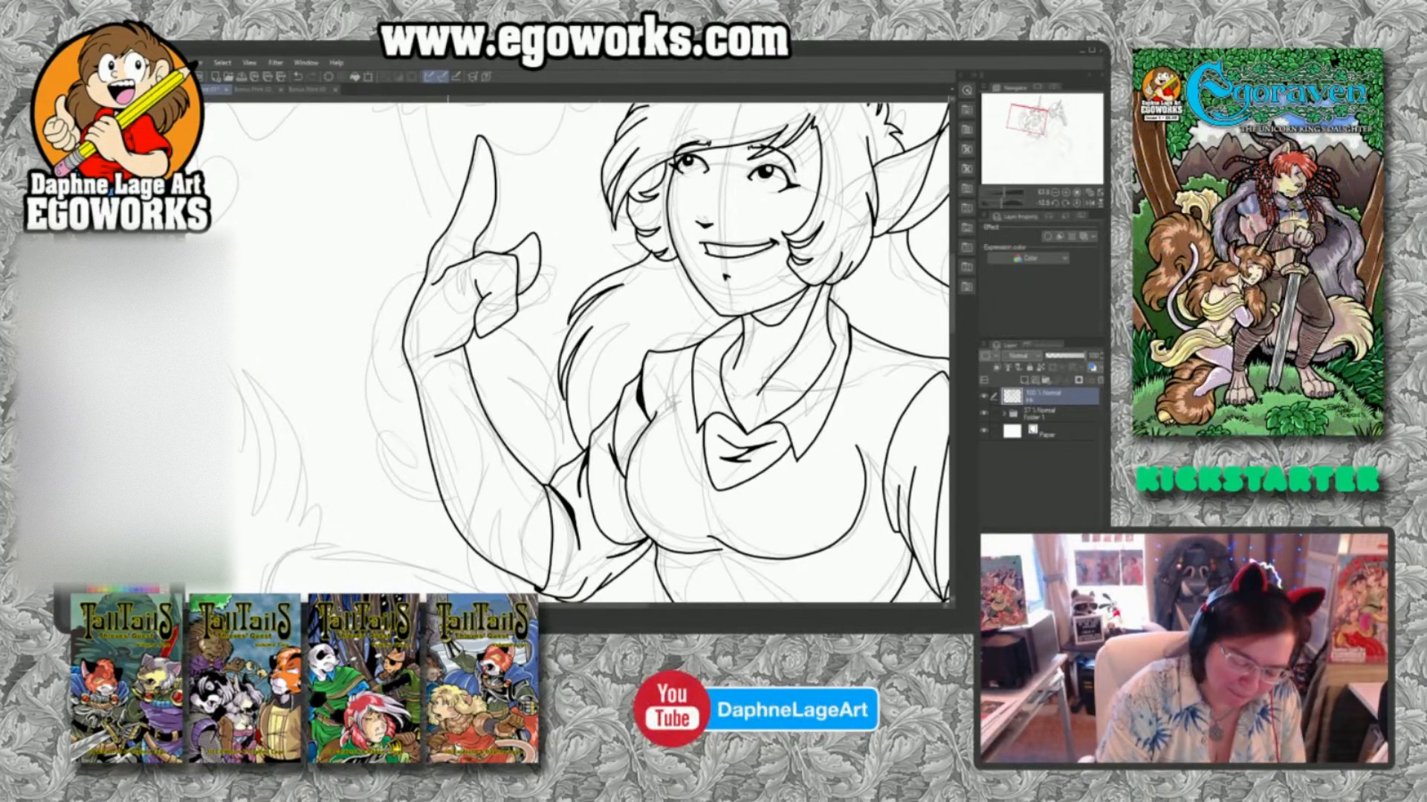
Ink the tufted fur outline bulging along the outer side of the raised forearm from the wrist toward the elbow.
mouse_move(449, 267)
mouse_down()
mouse_move(369, 340)
mouse_move(387, 405)
mouse_up()
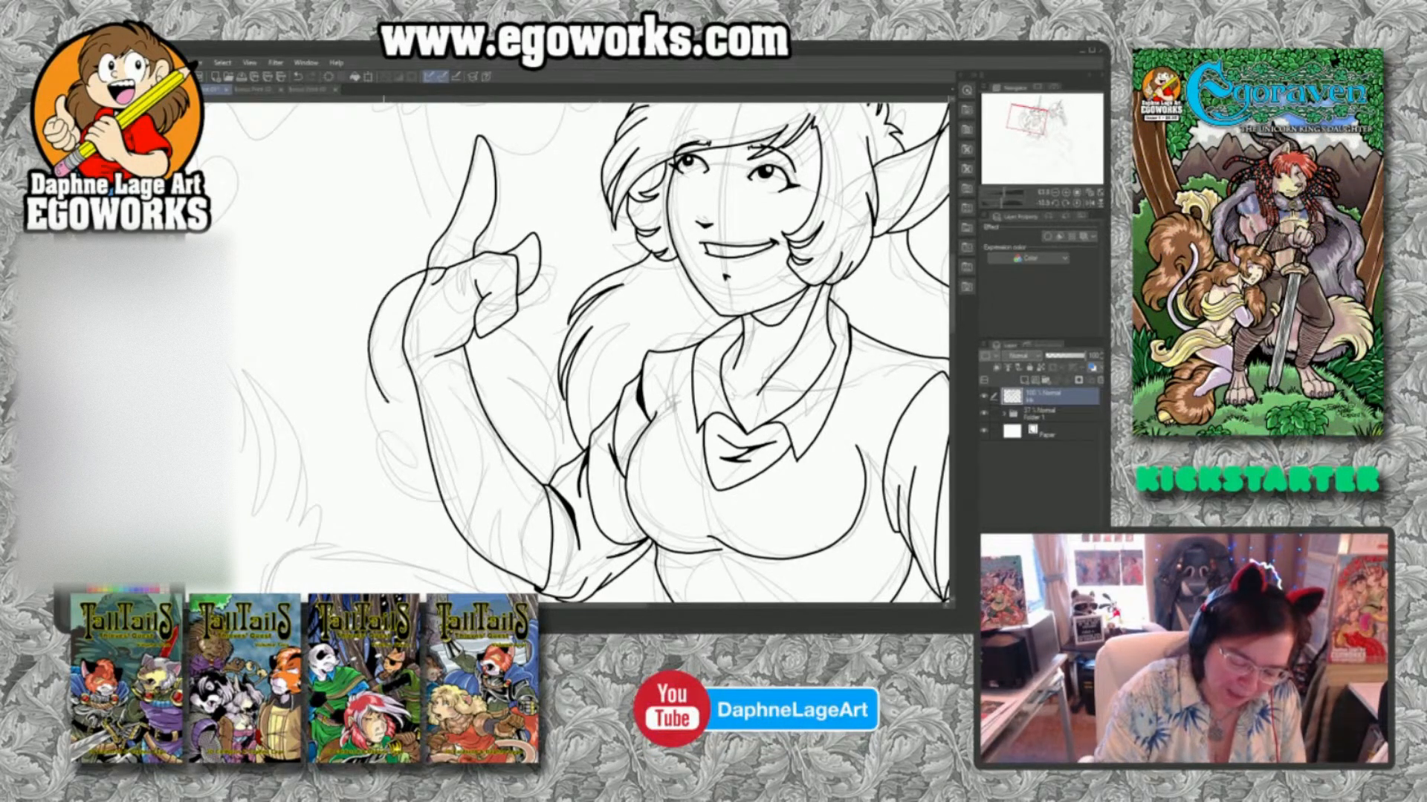
mouse_move(365, 354)
mouse_down()
mouse_move(365, 422)
mouse_move(405, 468)
mouse_move(390, 465)
mouse_up()
mouse_move(373, 443)
mouse_down()
mouse_move(379, 480)
mouse_move(451, 526)
mouse_up()
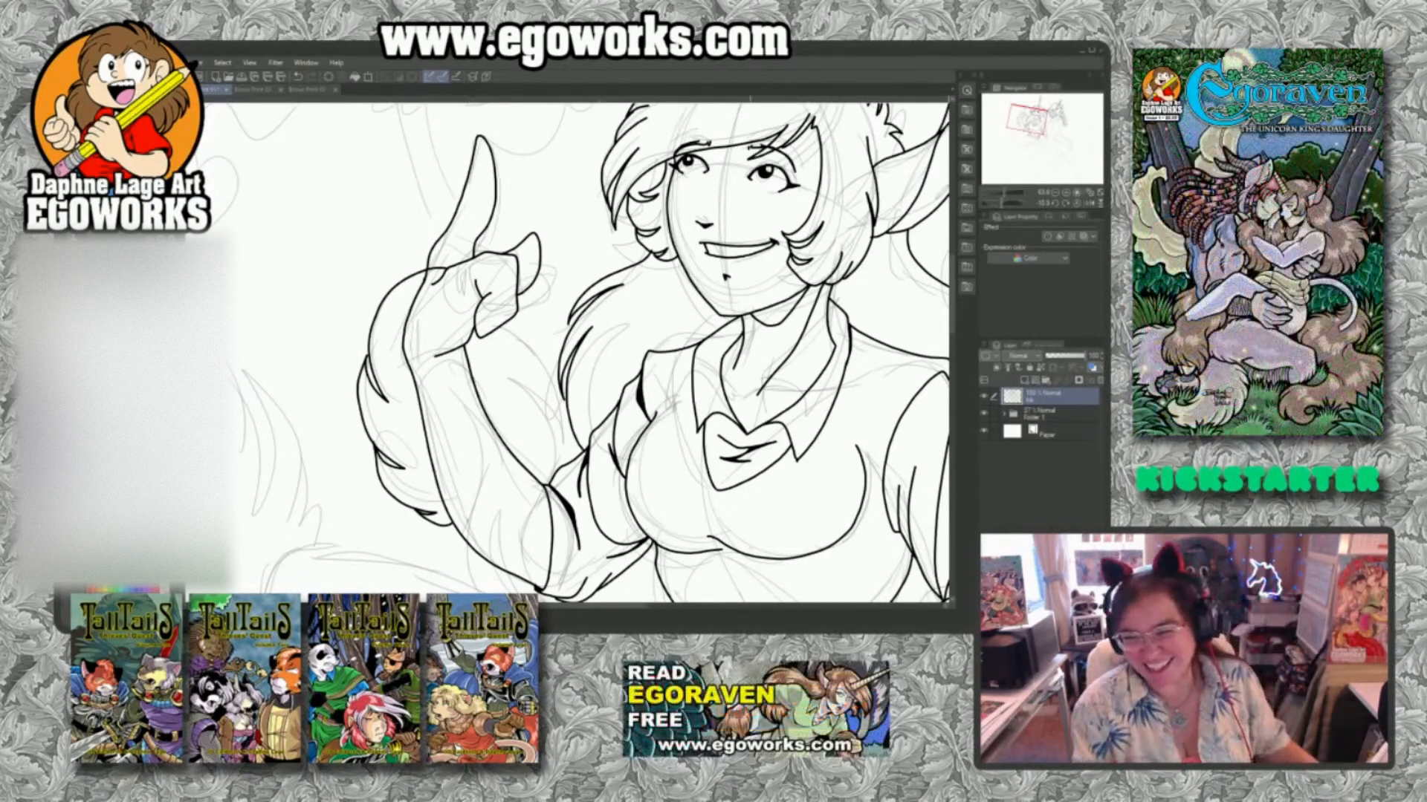
Ink the shaggy fur along the raised forearm's inner side and the pointed tufts across the forearm near the elbow.
drag(732, 543, 739, 480)
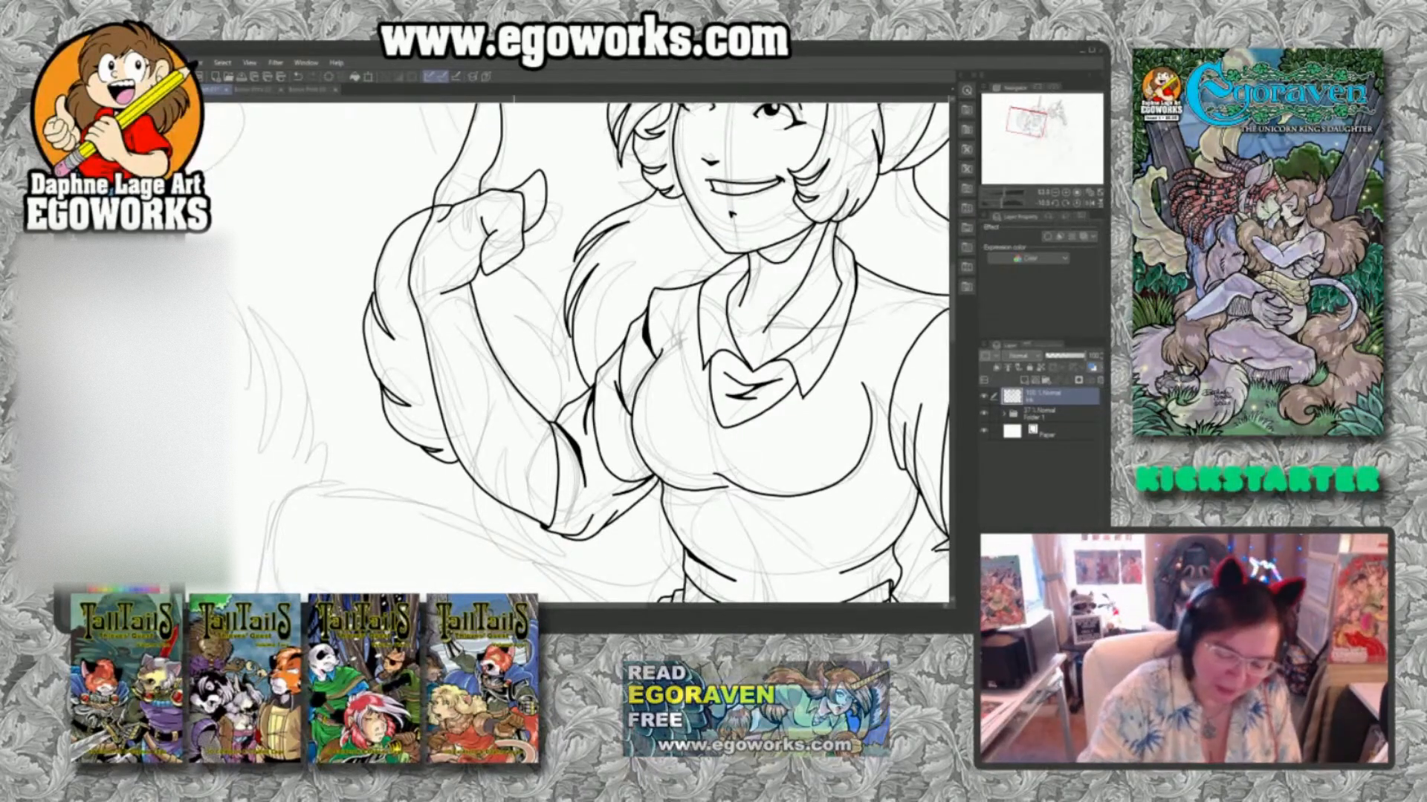
mouse_move(508, 260)
mouse_down()
mouse_move(553, 308)
mouse_move(558, 400)
mouse_move(521, 340)
mouse_up()
mouse_move(522, 341)
mouse_down()
mouse_move(539, 362)
mouse_move(531, 433)
mouse_move(515, 370)
mouse_move(498, 528)
mouse_move(458, 476)
mouse_move(451, 395)
mouse_up()
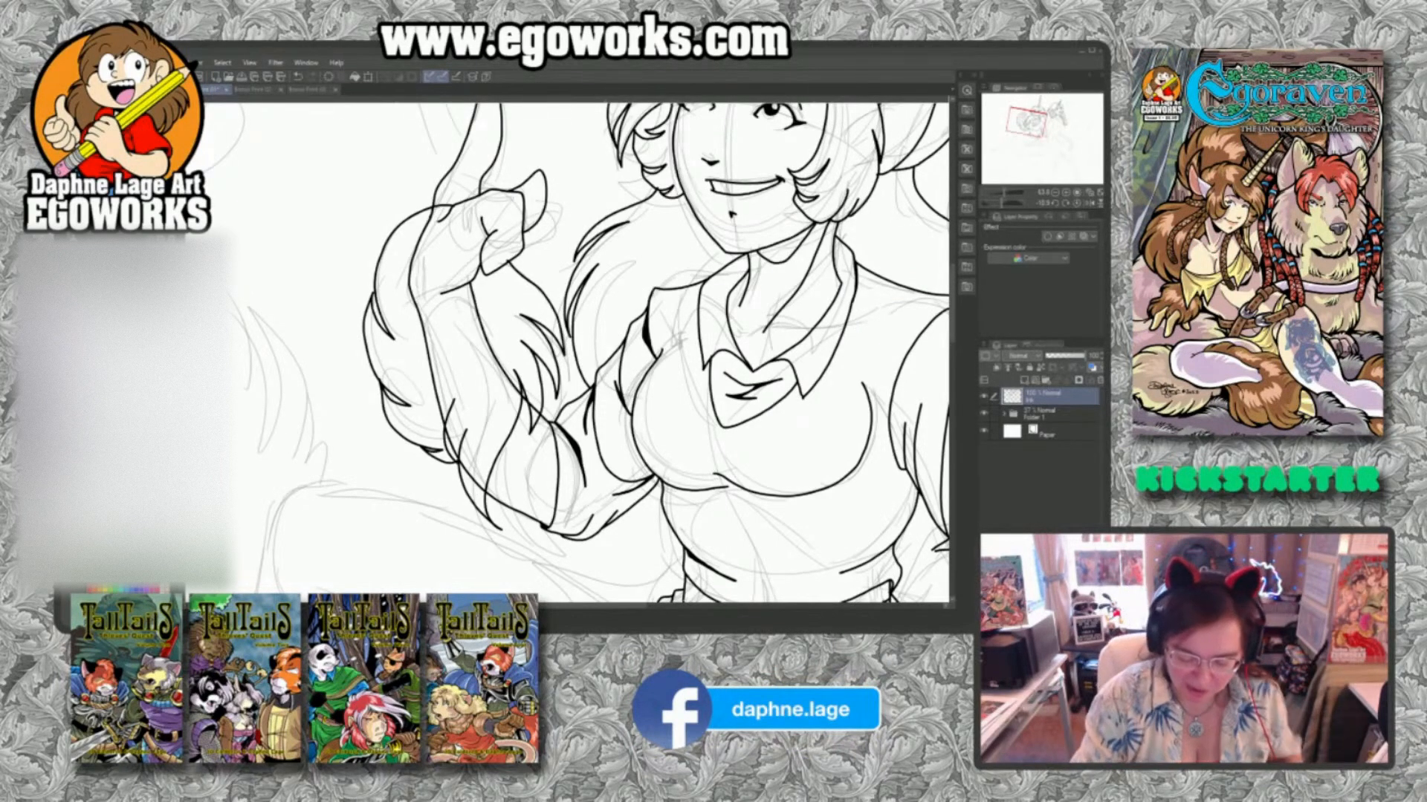
drag(700, 491, 794, 431)
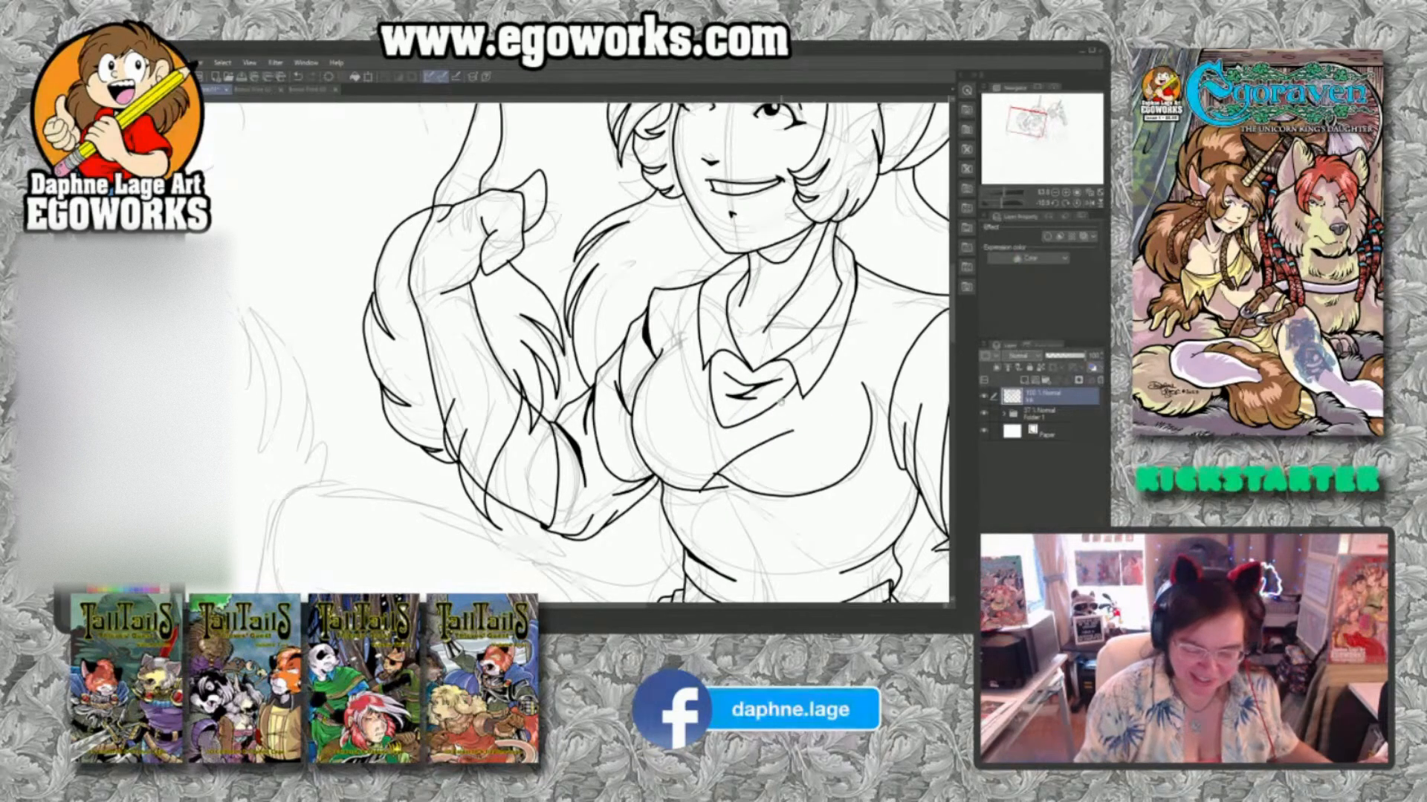
key(ctrl+z)
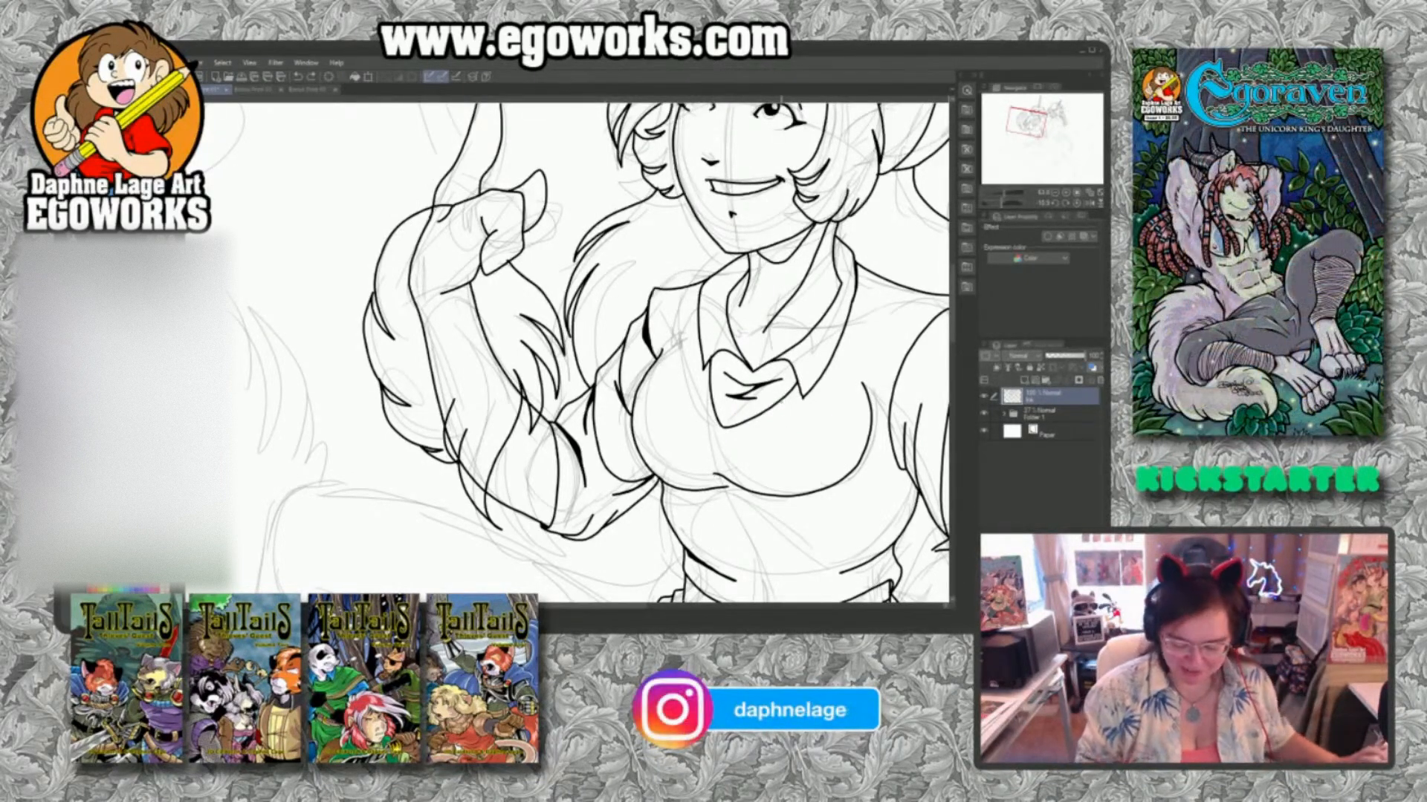
drag(615, 402, 702, 440)
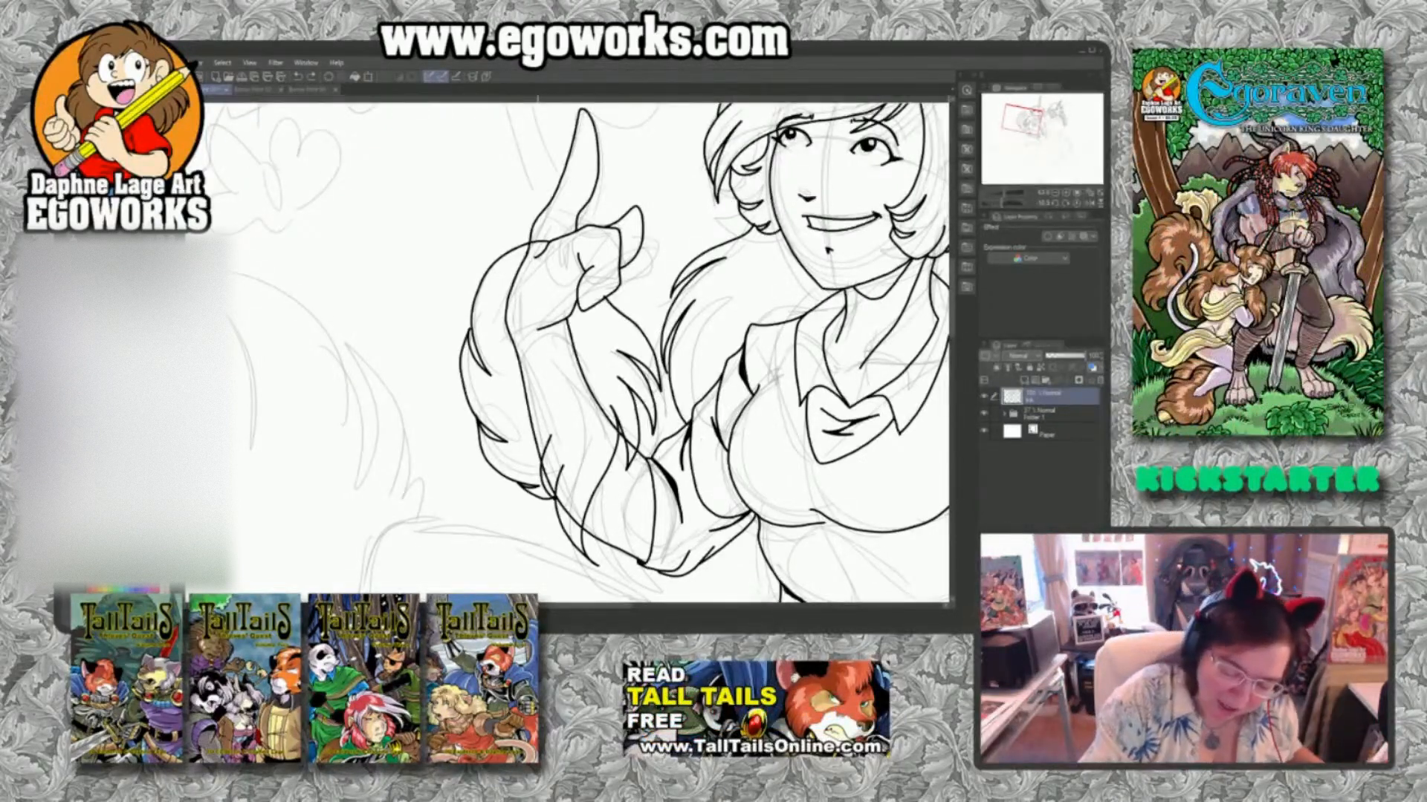
Ink small fur strokes at the raised wrist and clear the leftover arm contour inside the furry forearm.
mouse_move(538, 258)
mouse_down()
mouse_move(570, 260)
mouse_move(577, 282)
mouse_up()
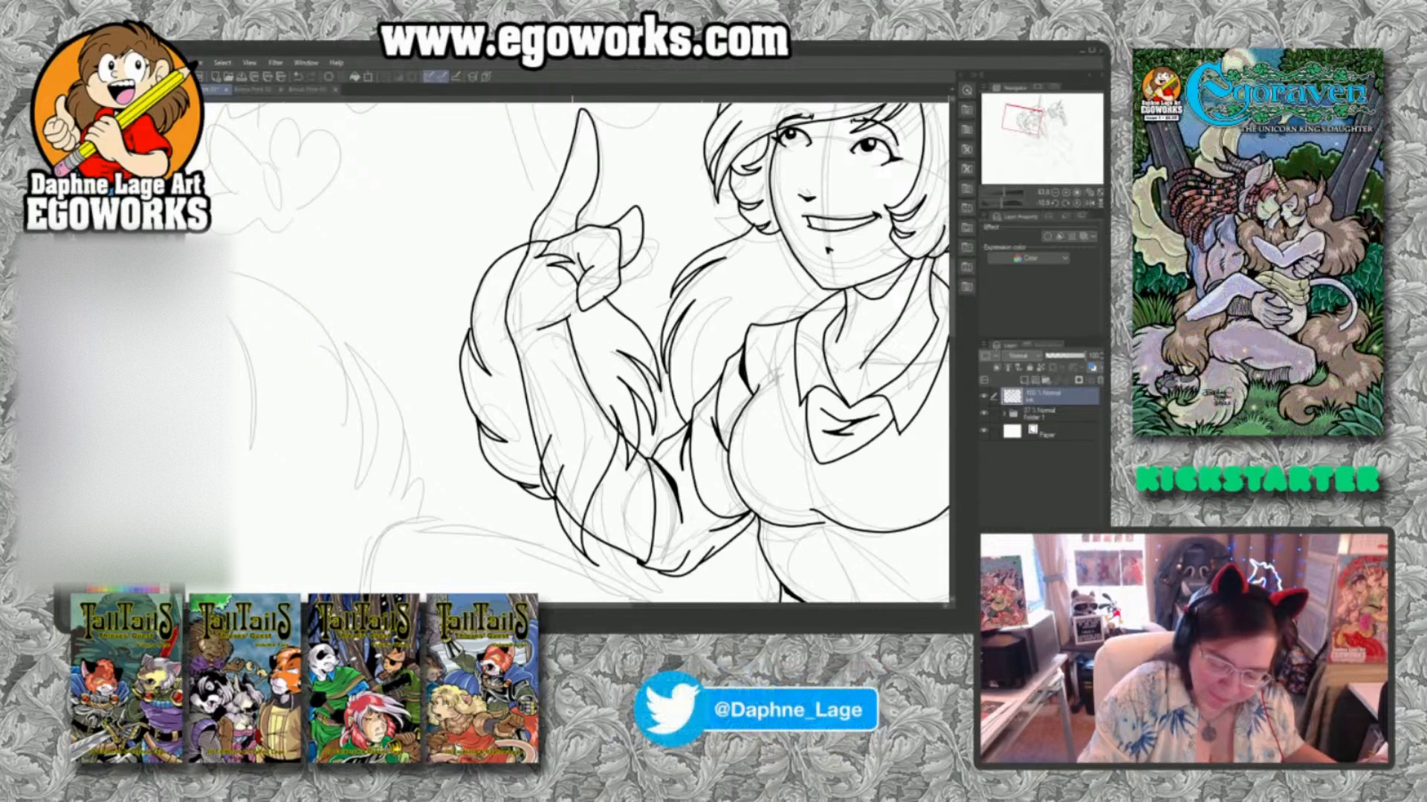
mouse_move(538, 329)
mouse_down()
mouse_move(570, 317)
mouse_move(601, 410)
mouse_up()
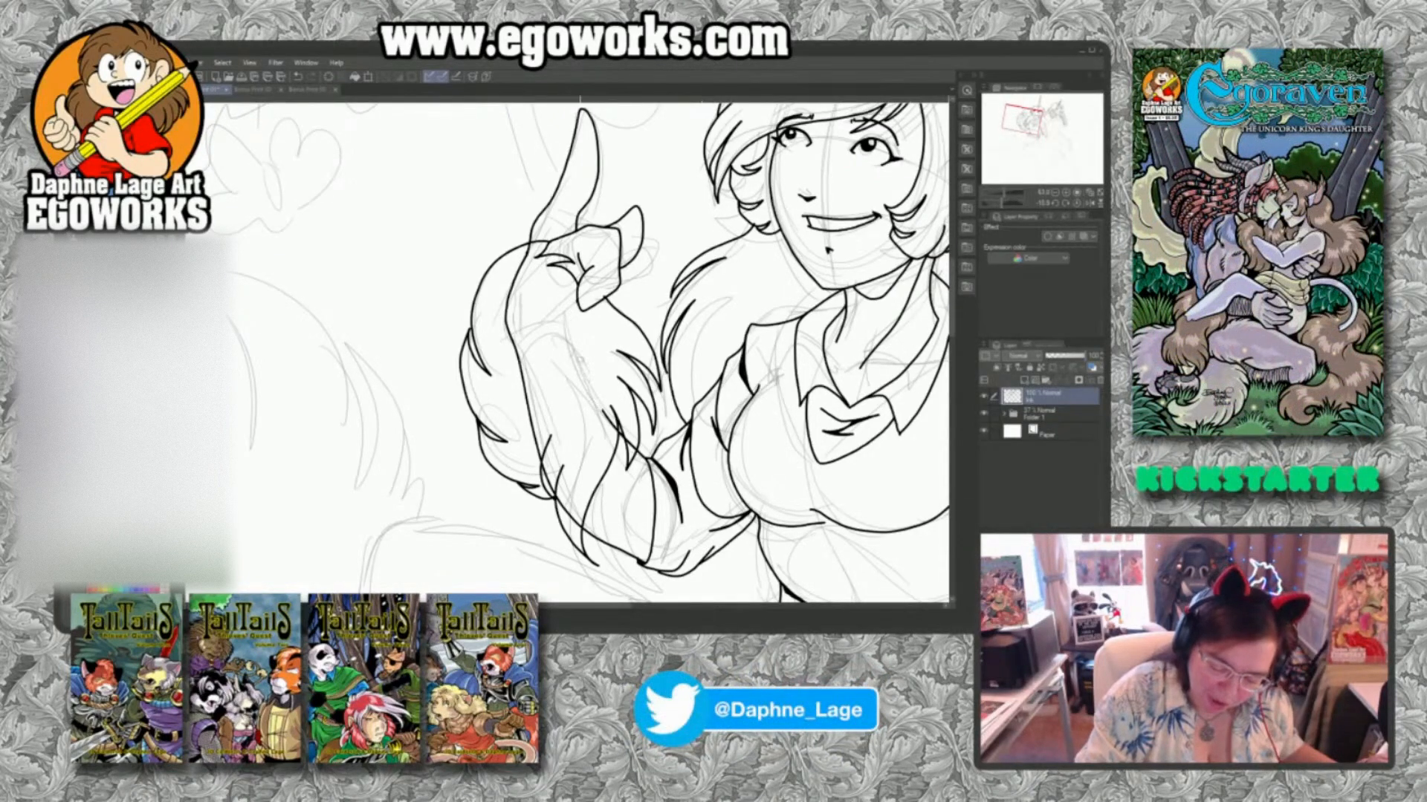
drag(580, 360, 611, 420)
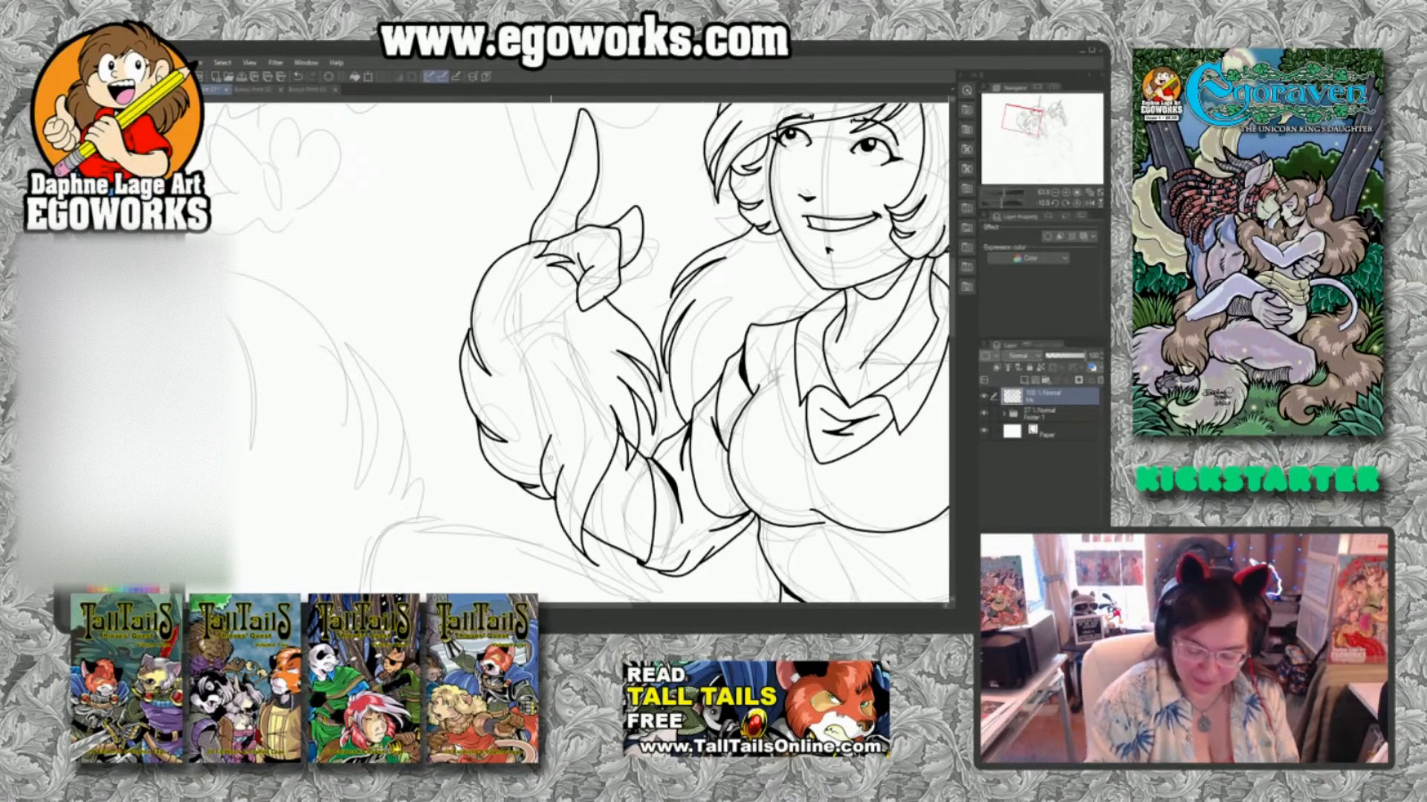
Ink the pointed end of the lowered arm's sleeve cuff and both sides of the forearm down to its rounded end.
scroll(755, 426, down, 5)
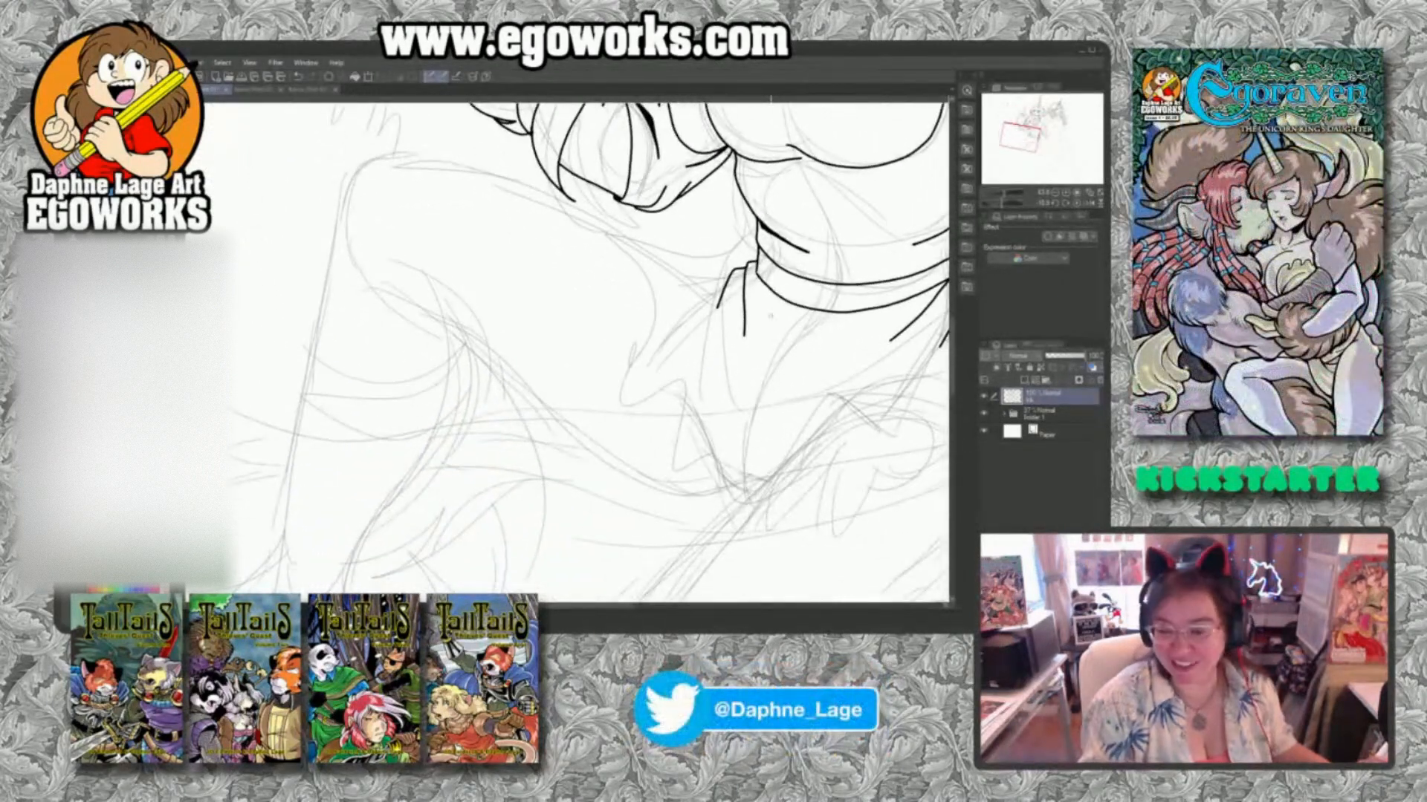
drag(830, 539, 663, 466)
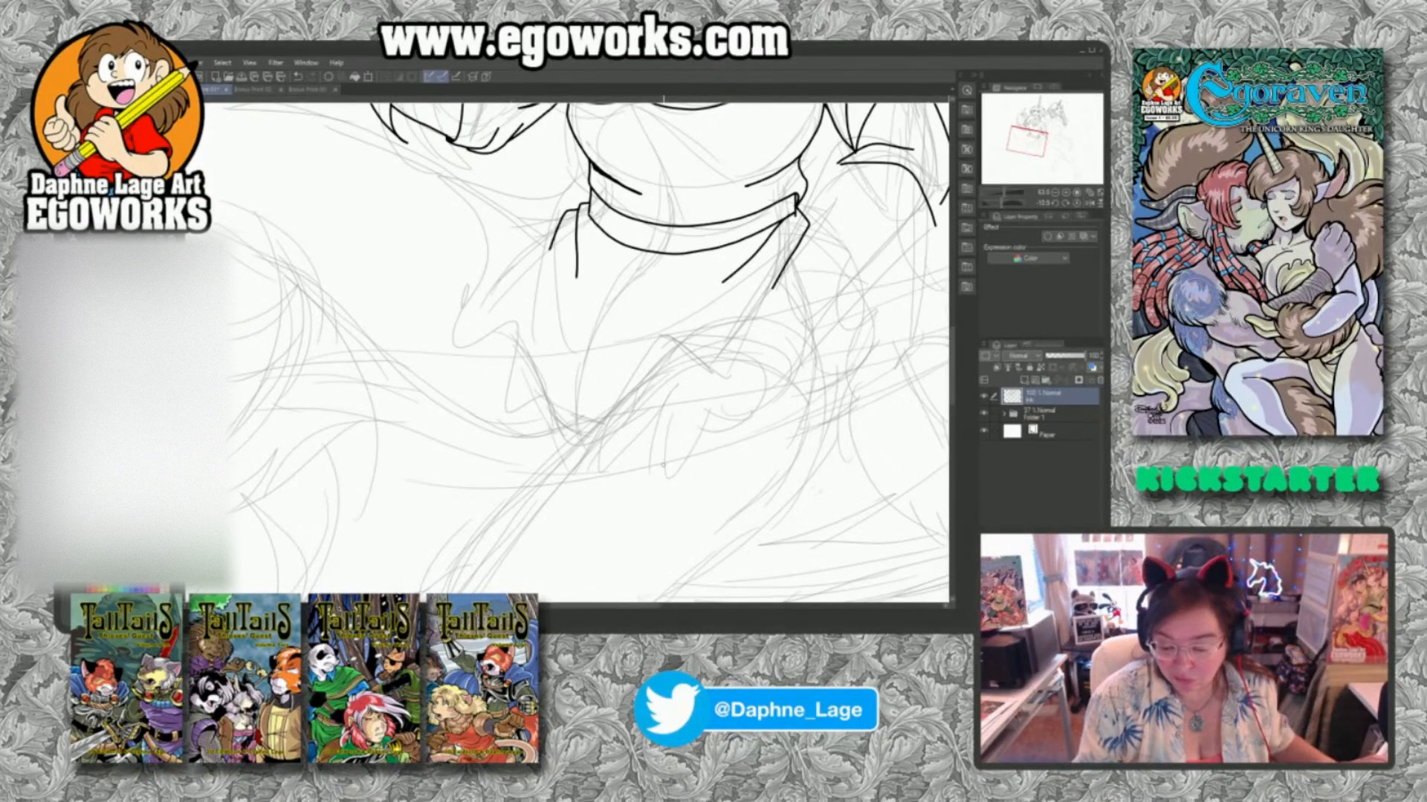
drag(883, 379, 810, 514)
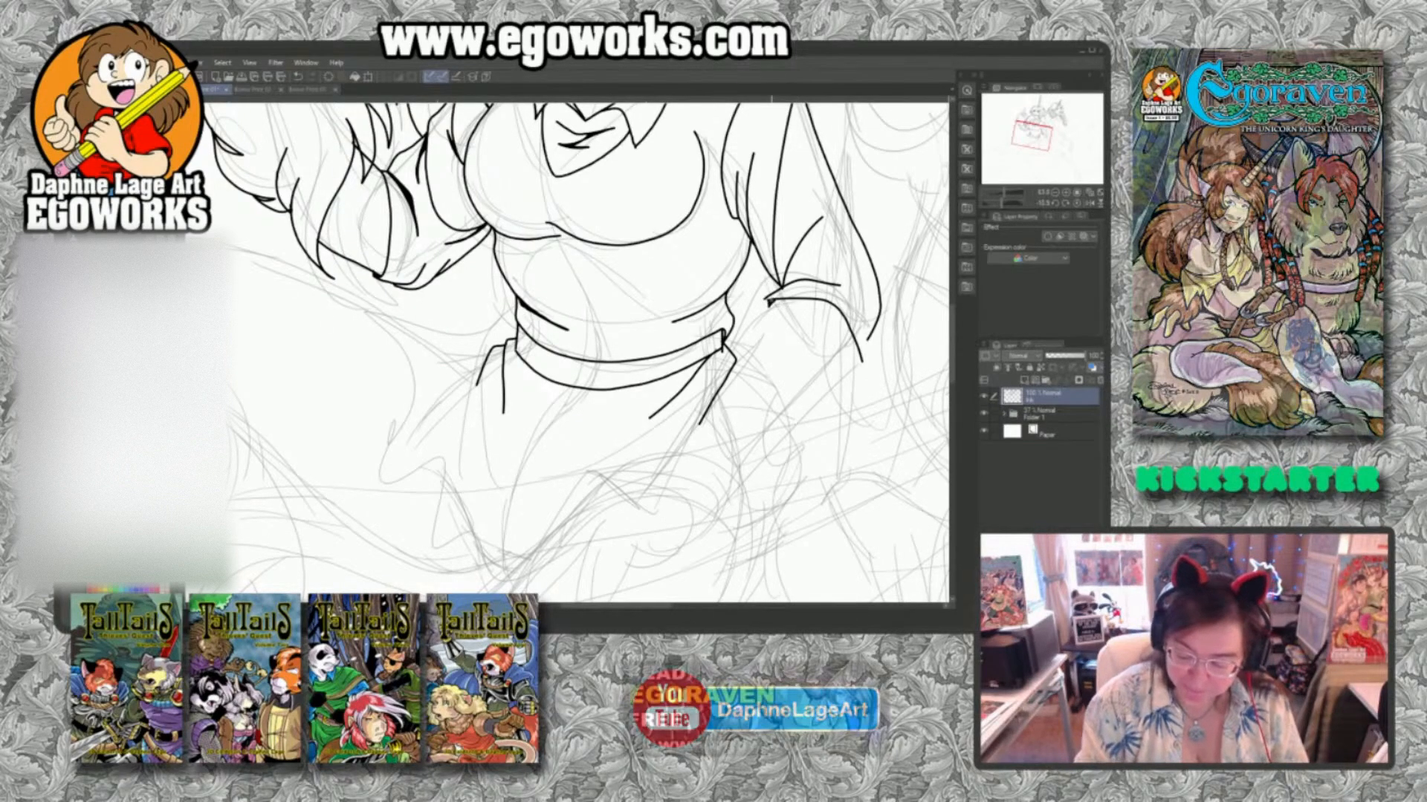
drag(883, 314, 856, 375)
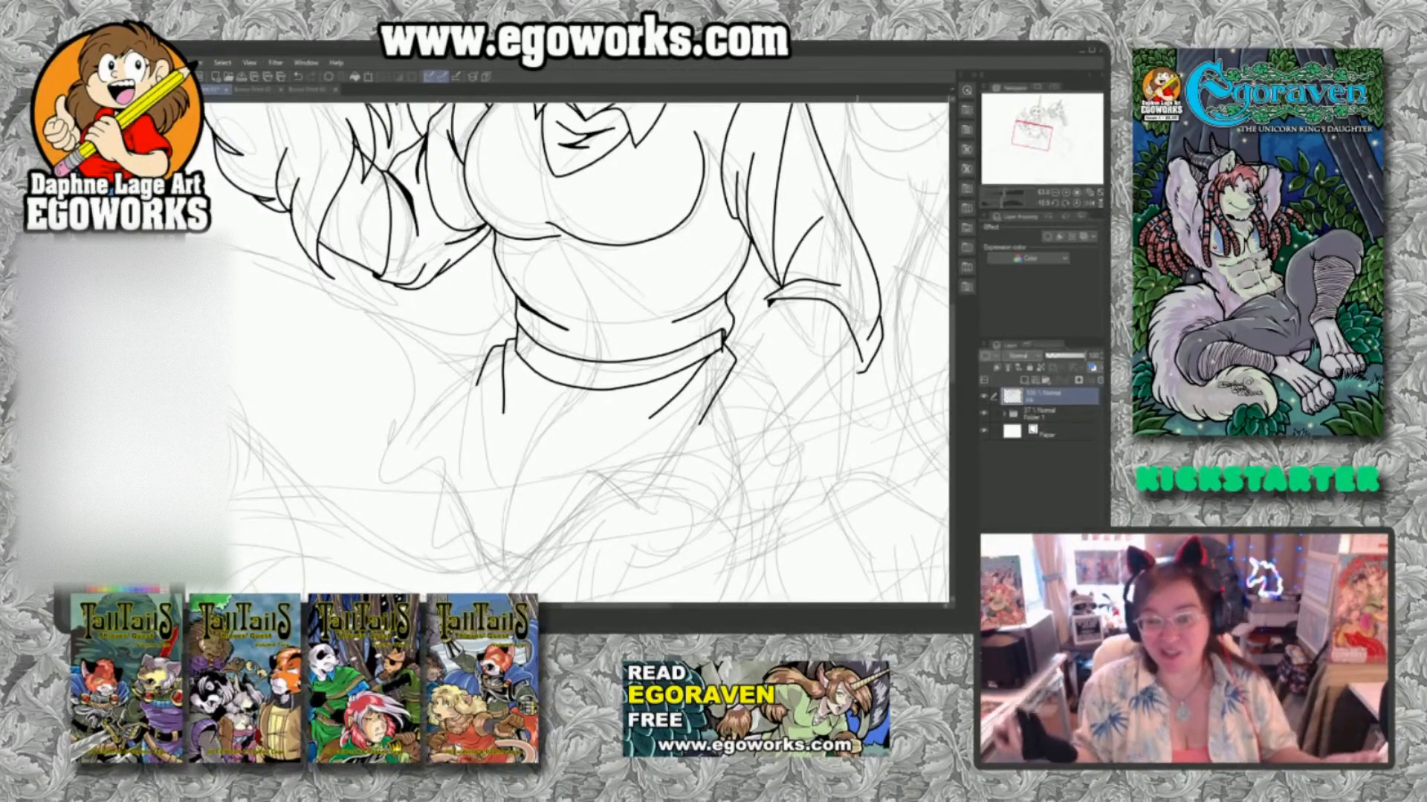
drag(811, 480, 786, 379)
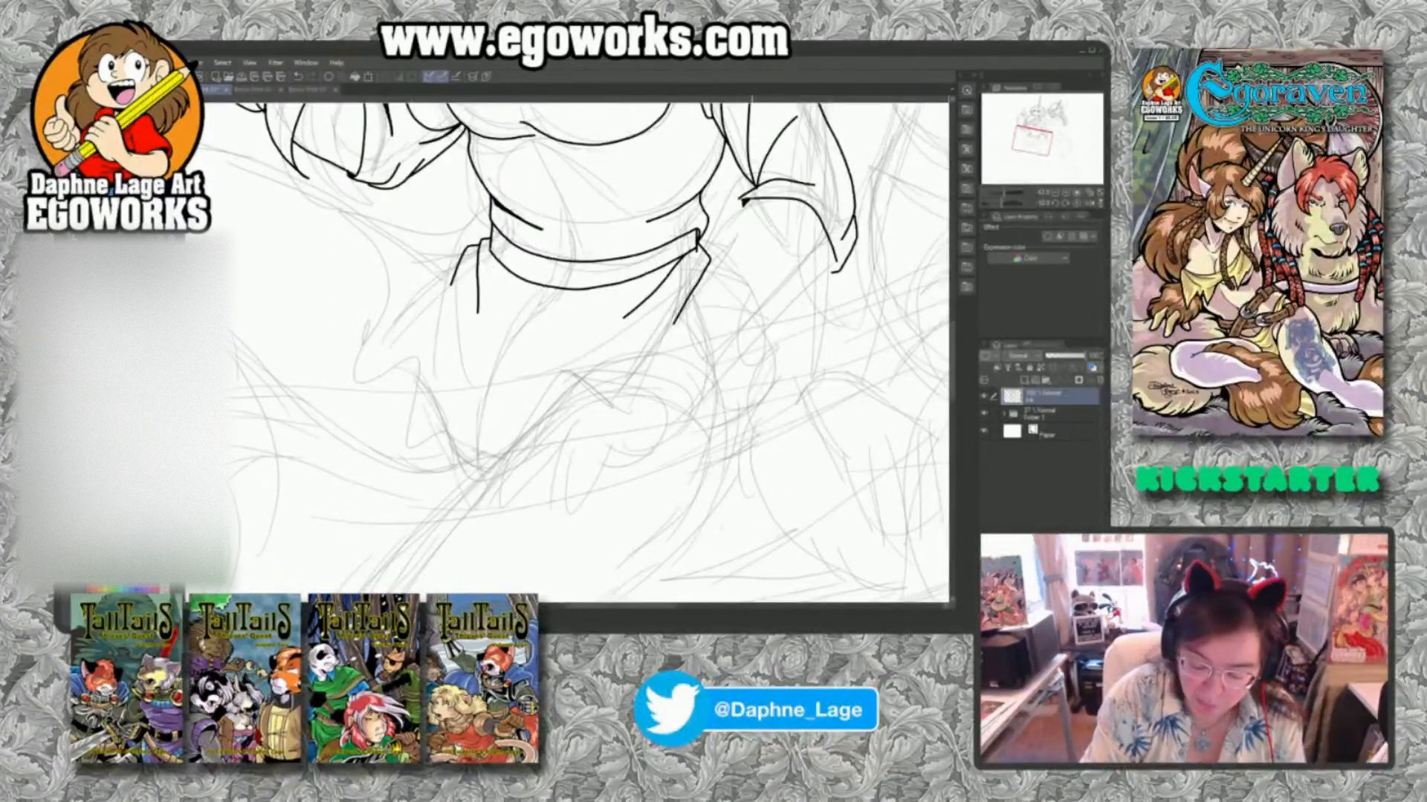
mouse_move(750, 198)
mouse_down()
mouse_move(653, 362)
mouse_move(674, 382)
mouse_move(698, 376)
mouse_move(796, 303)
mouse_up()
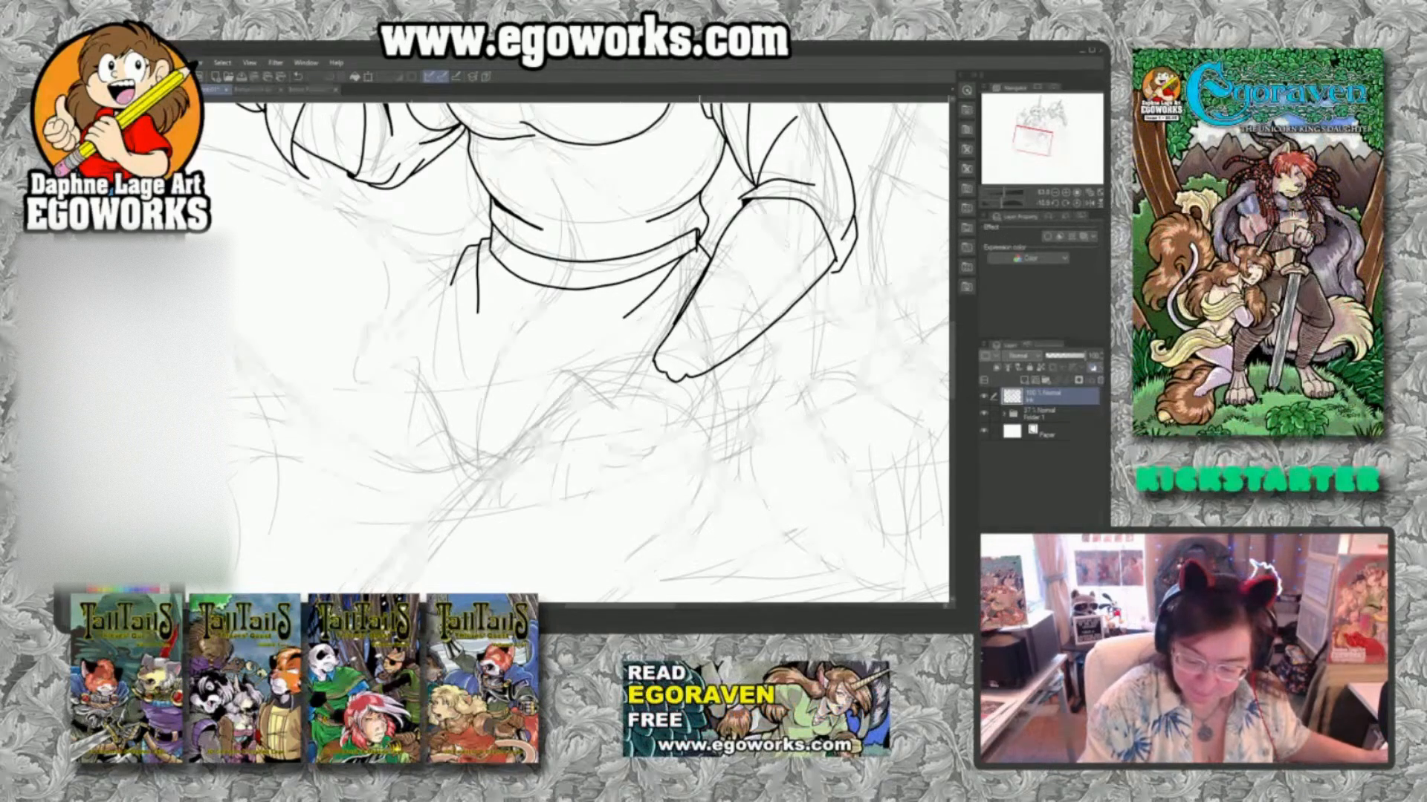
mouse_move(699, 277)
mouse_down()
mouse_move(674, 320)
mouse_move(684, 307)
mouse_up()
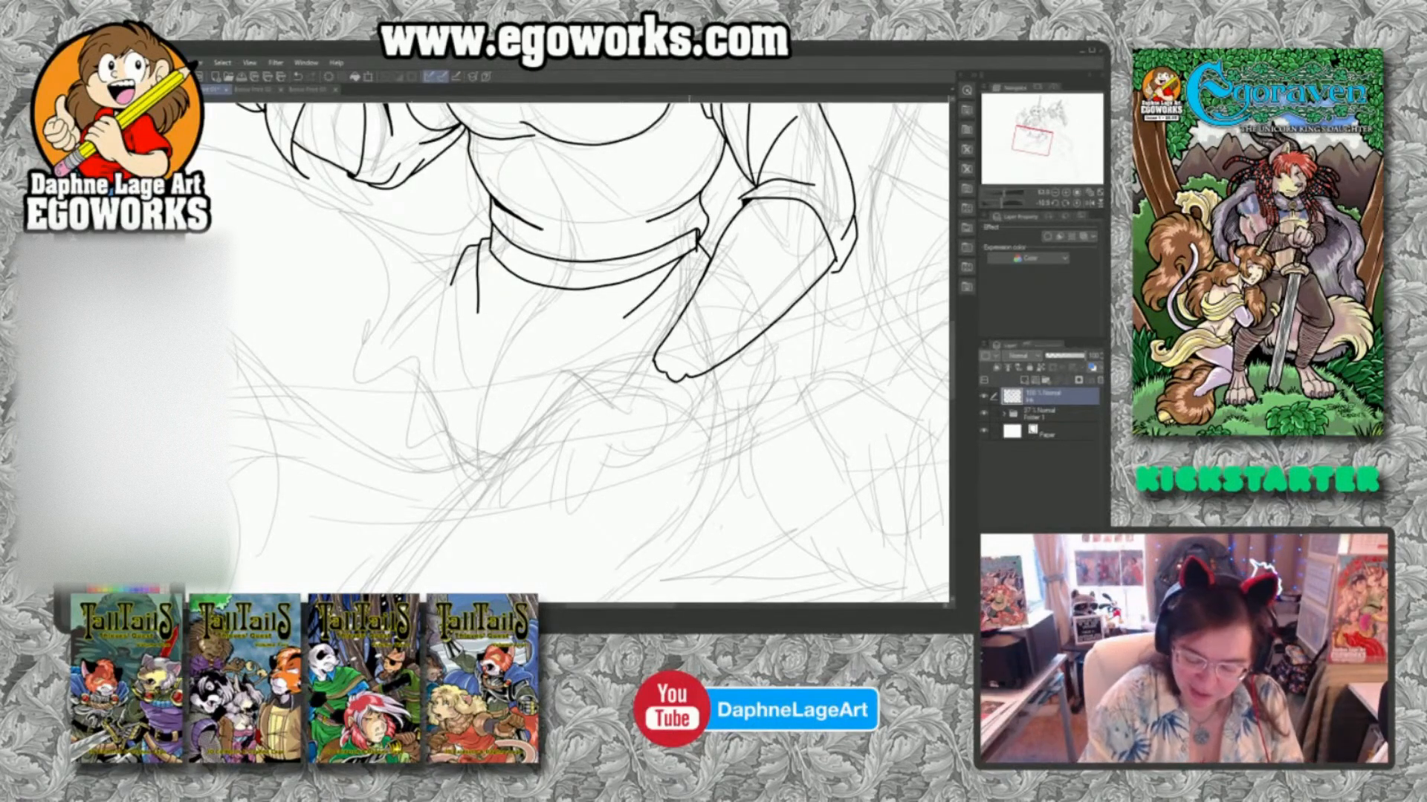
Ink the tufted fur flaring around the lowered forearm and the two fingers extending beneath it.
mouse_move(699, 287)
mouse_down()
mouse_move(613, 321)
mouse_move(651, 318)
mouse_move(594, 336)
mouse_move(559, 399)
mouse_move(581, 367)
mouse_up()
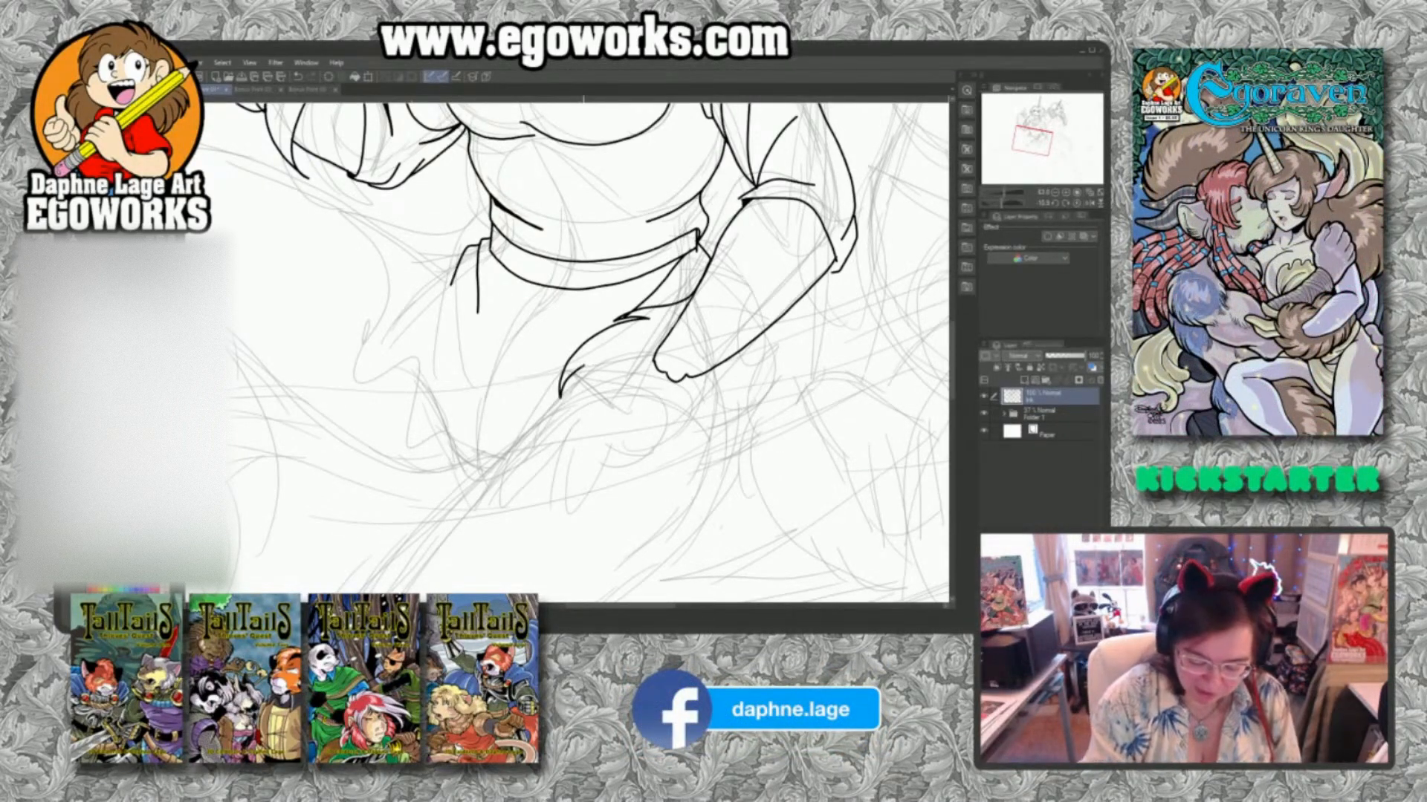
mouse_move(578, 369)
mouse_down()
mouse_move(571, 415)
mouse_move(590, 454)
mouse_up()
mouse_move(587, 403)
mouse_down()
mouse_move(590, 451)
mouse_move(624, 470)
mouse_move(609, 426)
mouse_move(641, 502)
mouse_move(720, 423)
mouse_up()
drag(695, 471, 731, 448)
mouse_move(752, 392)
mouse_down()
mouse_move(746, 420)
mouse_move(764, 425)
mouse_move(781, 357)
mouse_move(805, 336)
mouse_move(803, 300)
mouse_up()
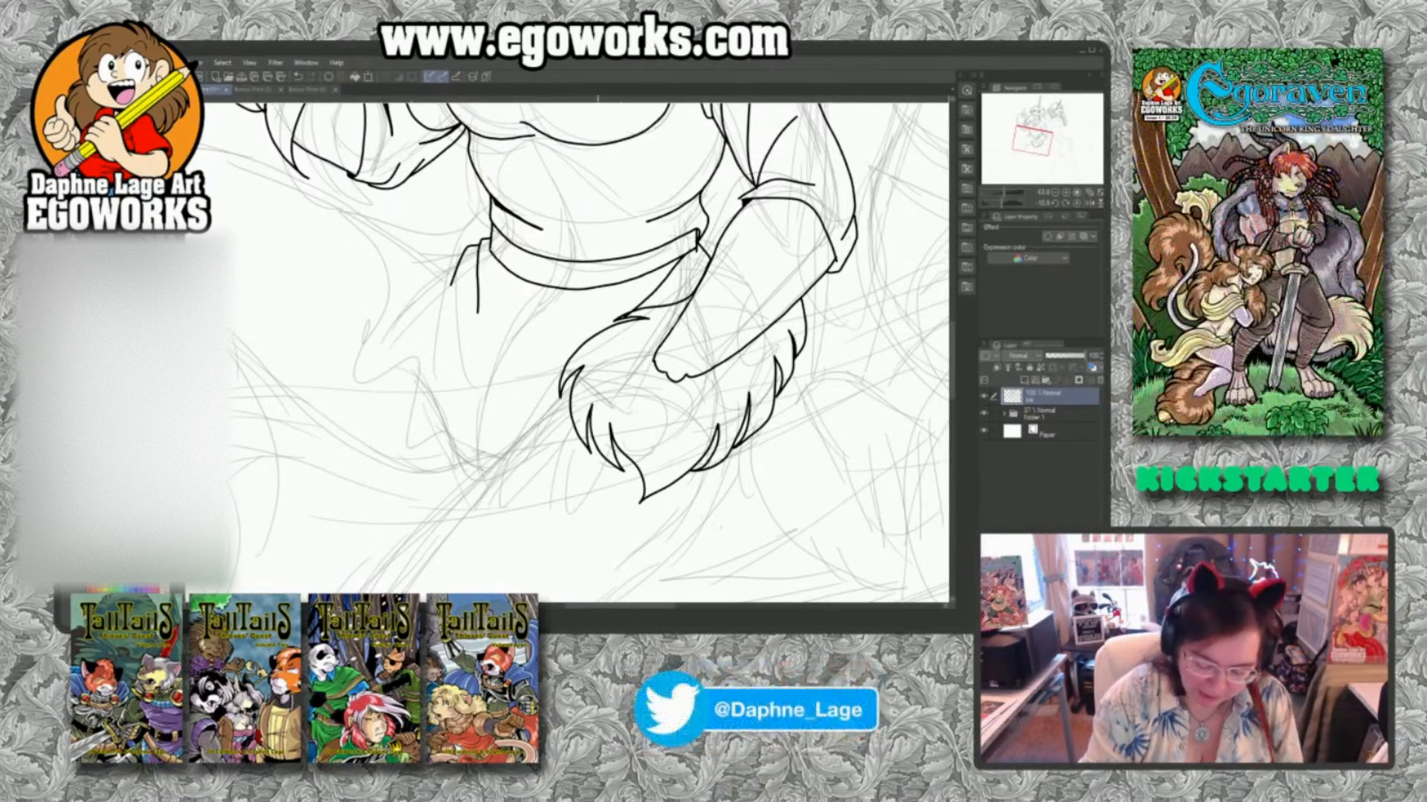
mouse_move(577, 438)
mouse_down()
mouse_move(568, 516)
mouse_move(581, 523)
mouse_move(604, 457)
mouse_up()
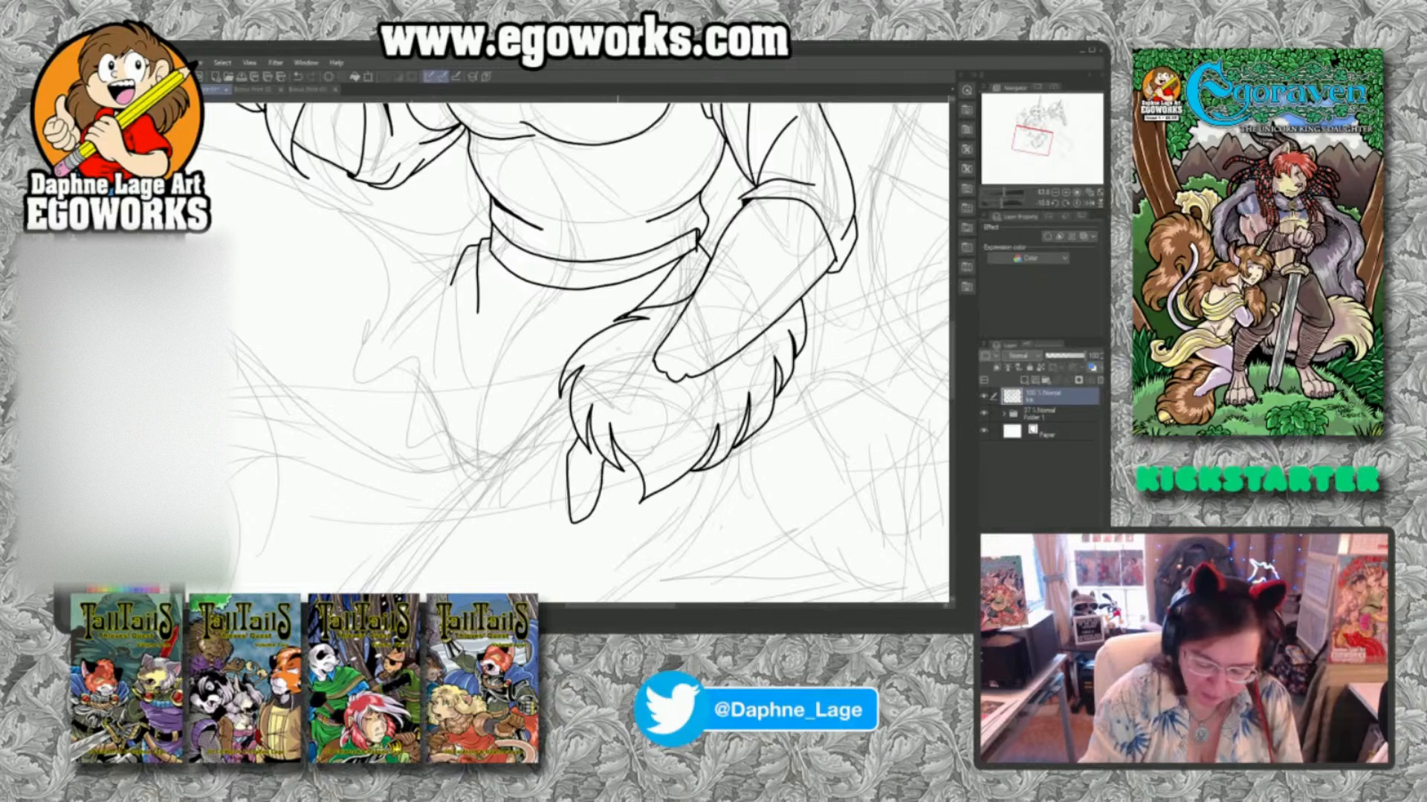
mouse_move(571, 388)
mouse_down()
mouse_move(500, 474)
mouse_move(525, 483)
mouse_move(570, 435)
mouse_up()
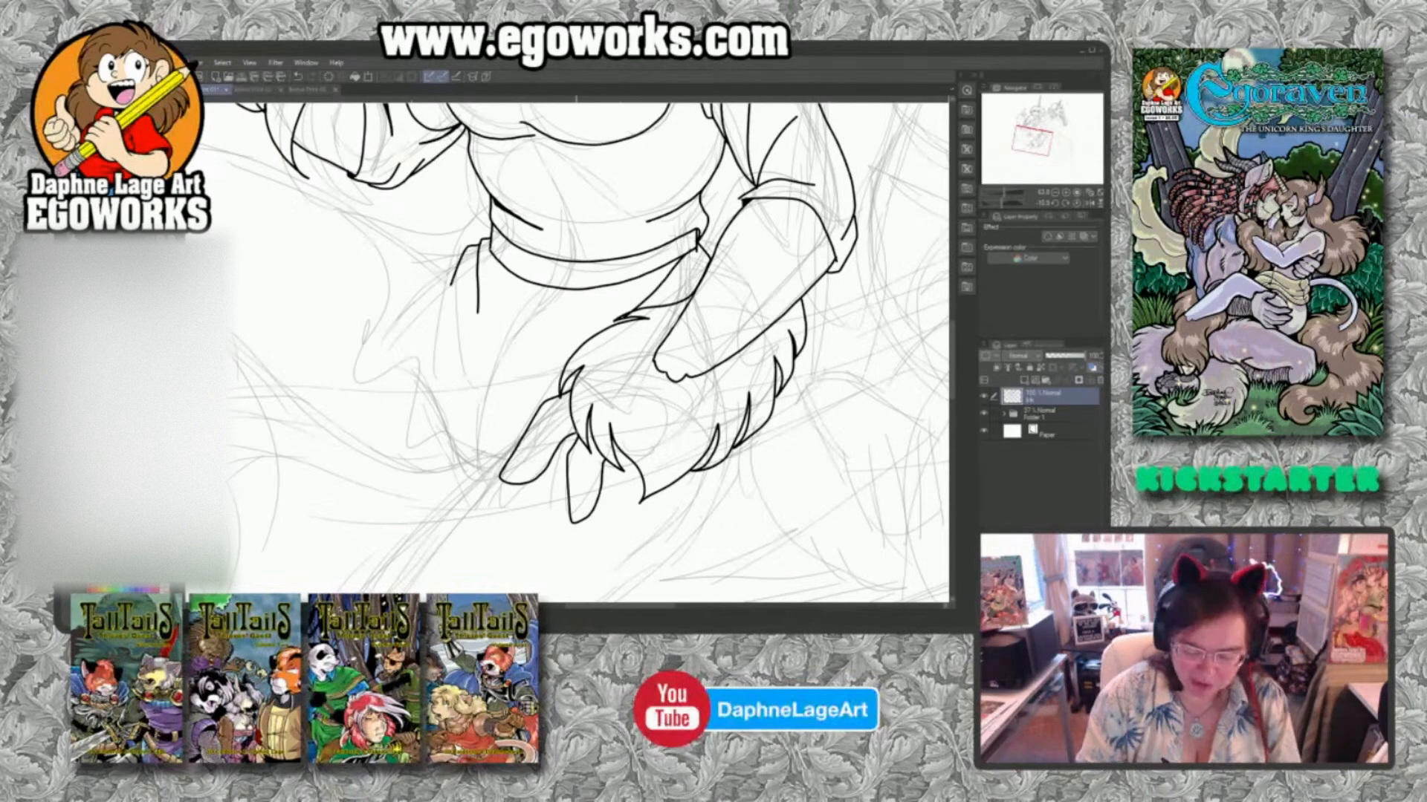
Ink the apron's curved outer edge from the waistband to the furry hand and the fold lines below the waist.
scroll(573, 431, down, 2)
scroll(577, 437, down, 5)
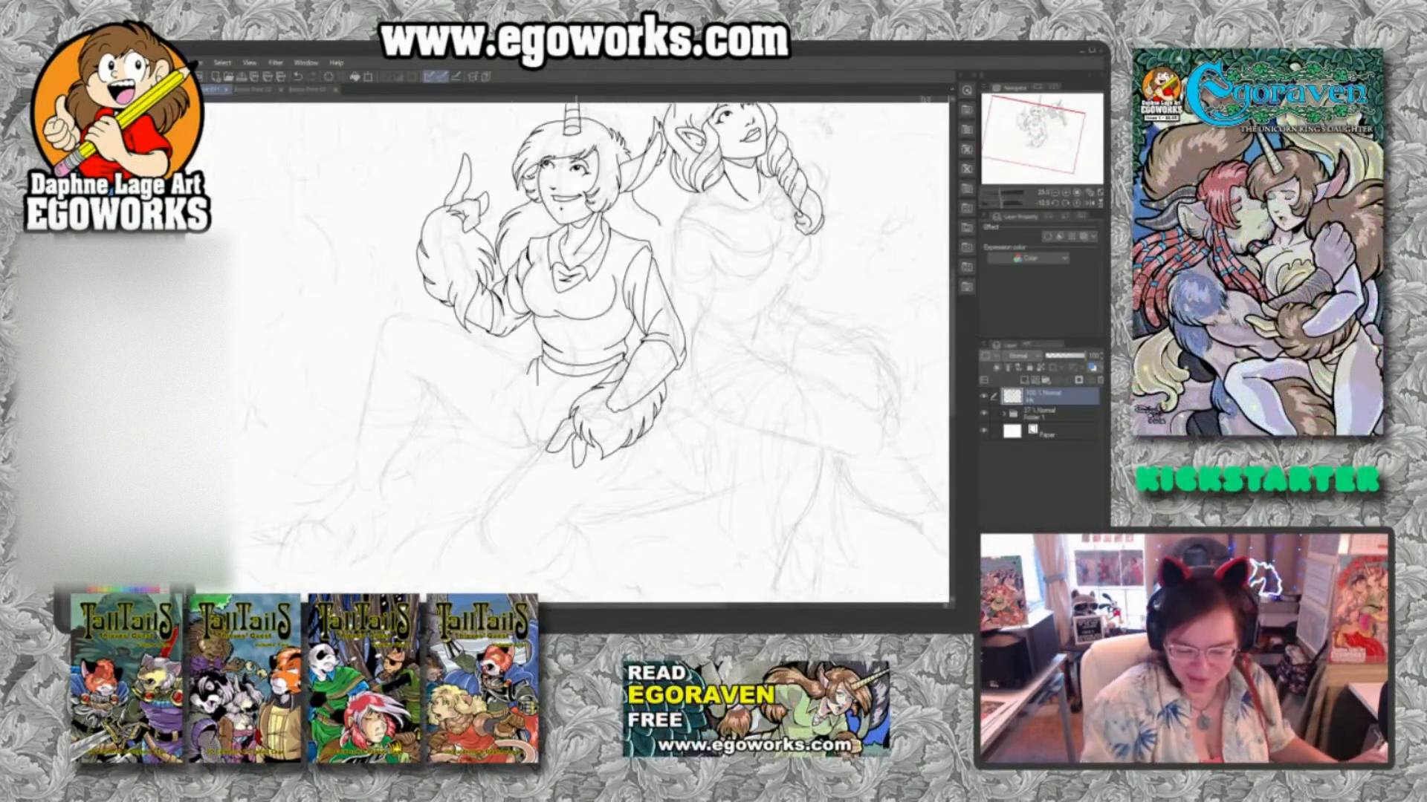
drag(752, 394, 792, 453)
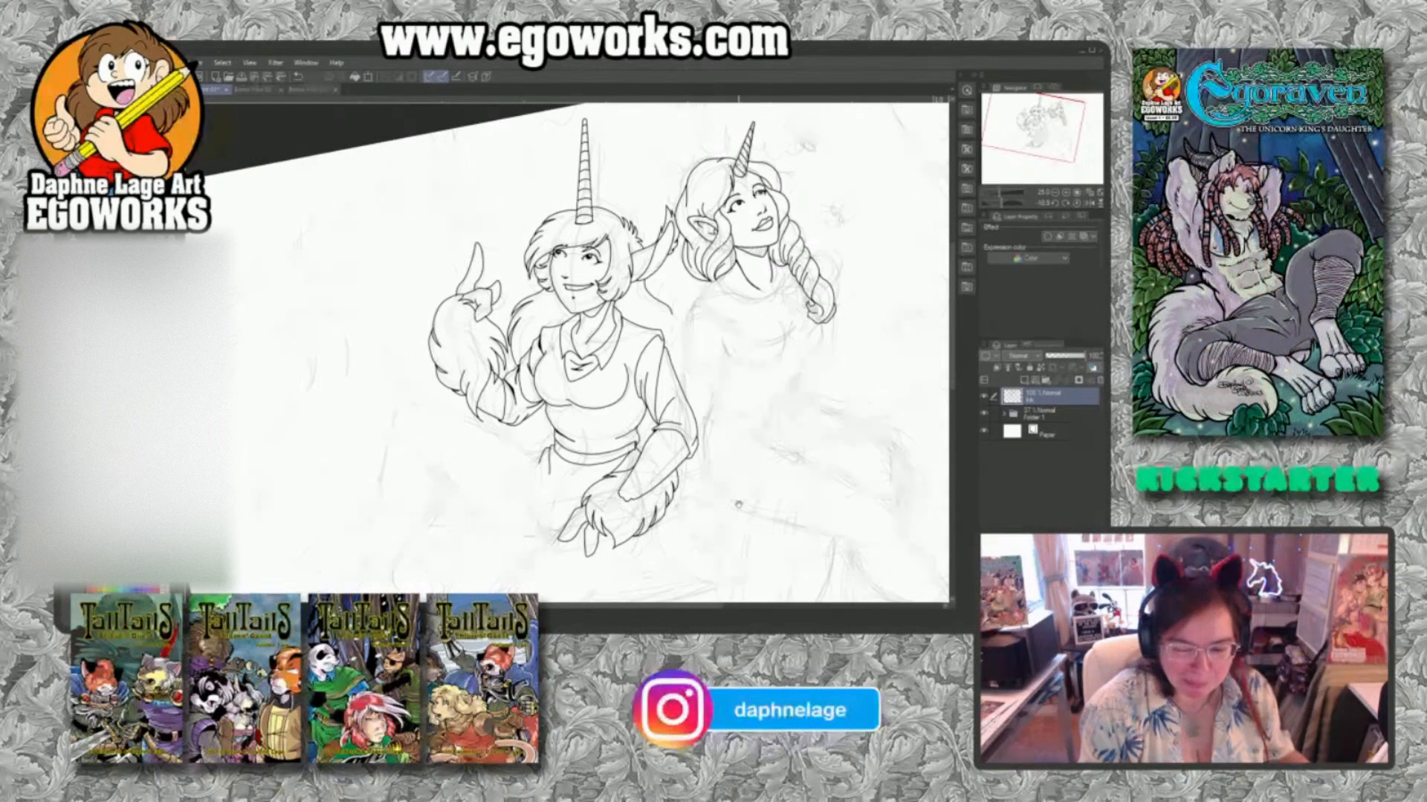
drag(736, 505, 798, 420)
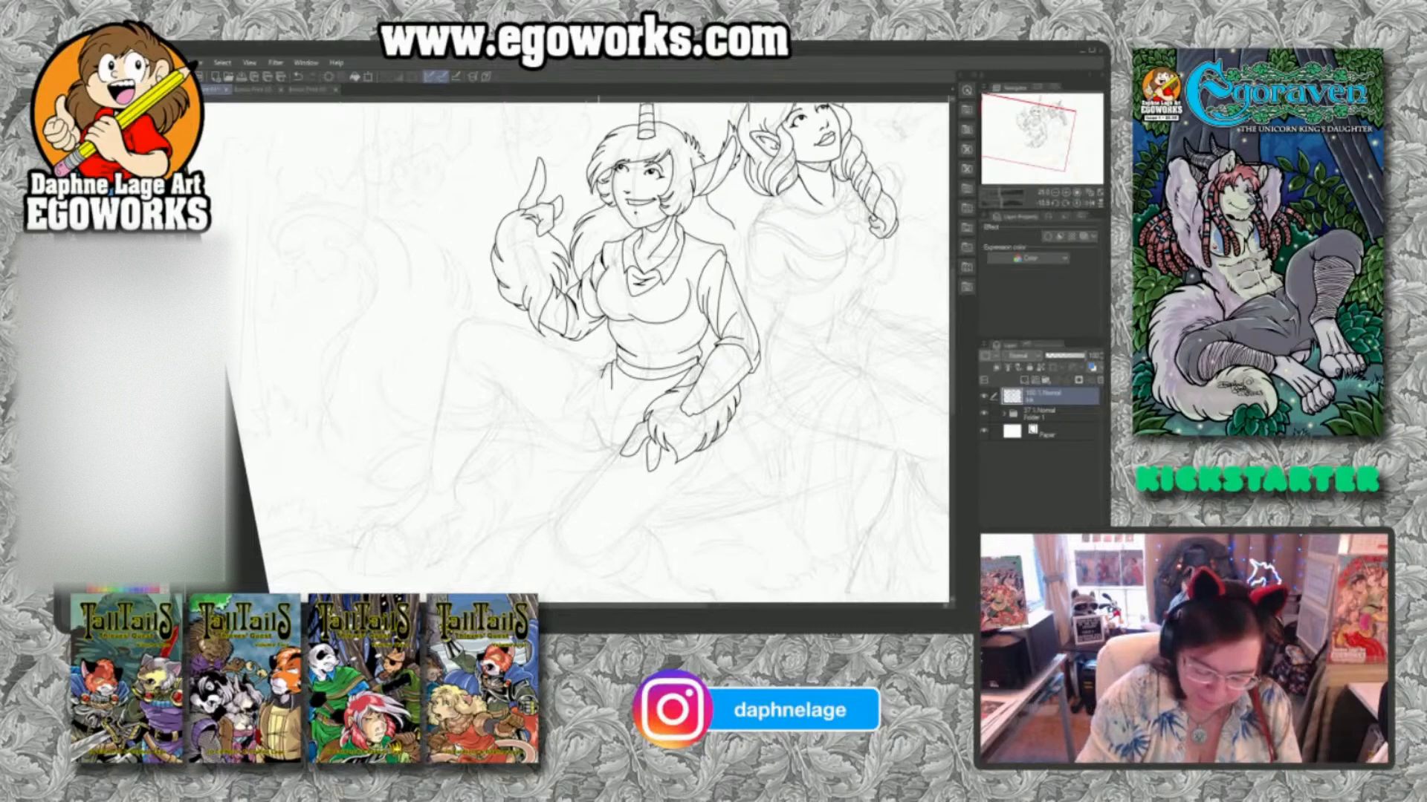
mouse_move(600, 370)
mouse_down()
mouse_move(596, 436)
mouse_move(625, 451)
mouse_up()
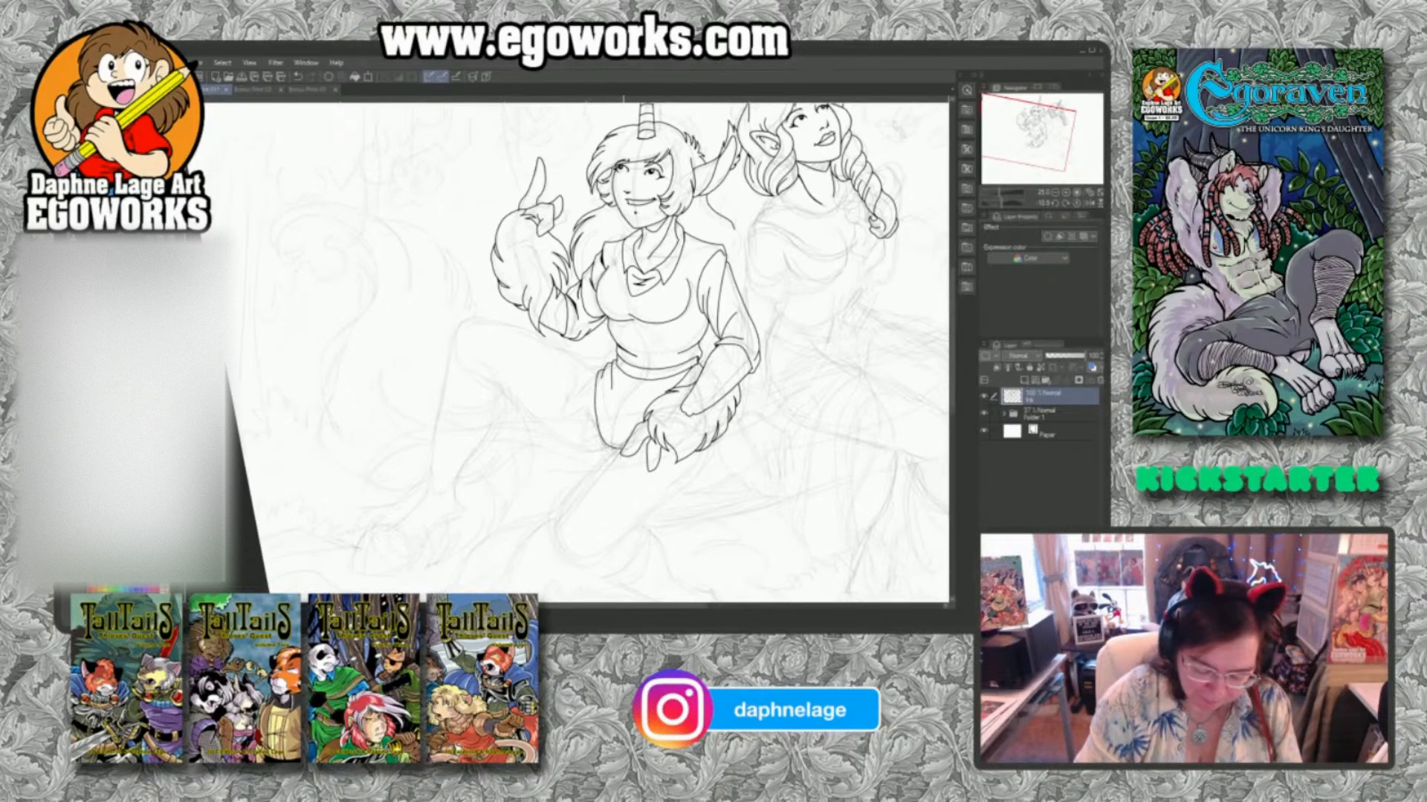
mouse_move(677, 375)
mouse_down()
mouse_move(631, 397)
mouse_move(664, 381)
mouse_up()
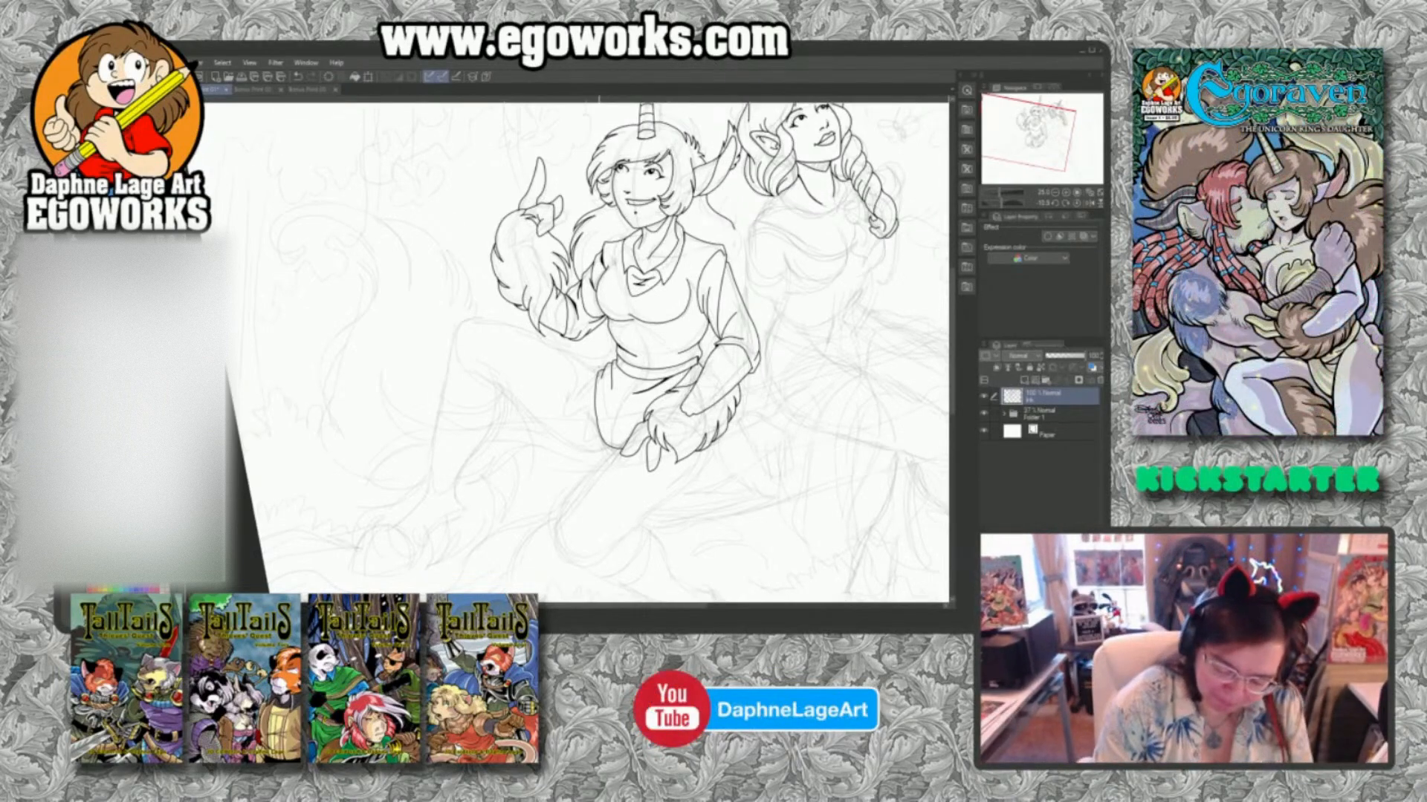
Ink the ruffled trim along the apron's outer edge from the waistband down to the hem.
mouse_move(585, 359)
mouse_down()
mouse_move(596, 385)
mouse_move(578, 392)
mouse_move(593, 391)
mouse_up()
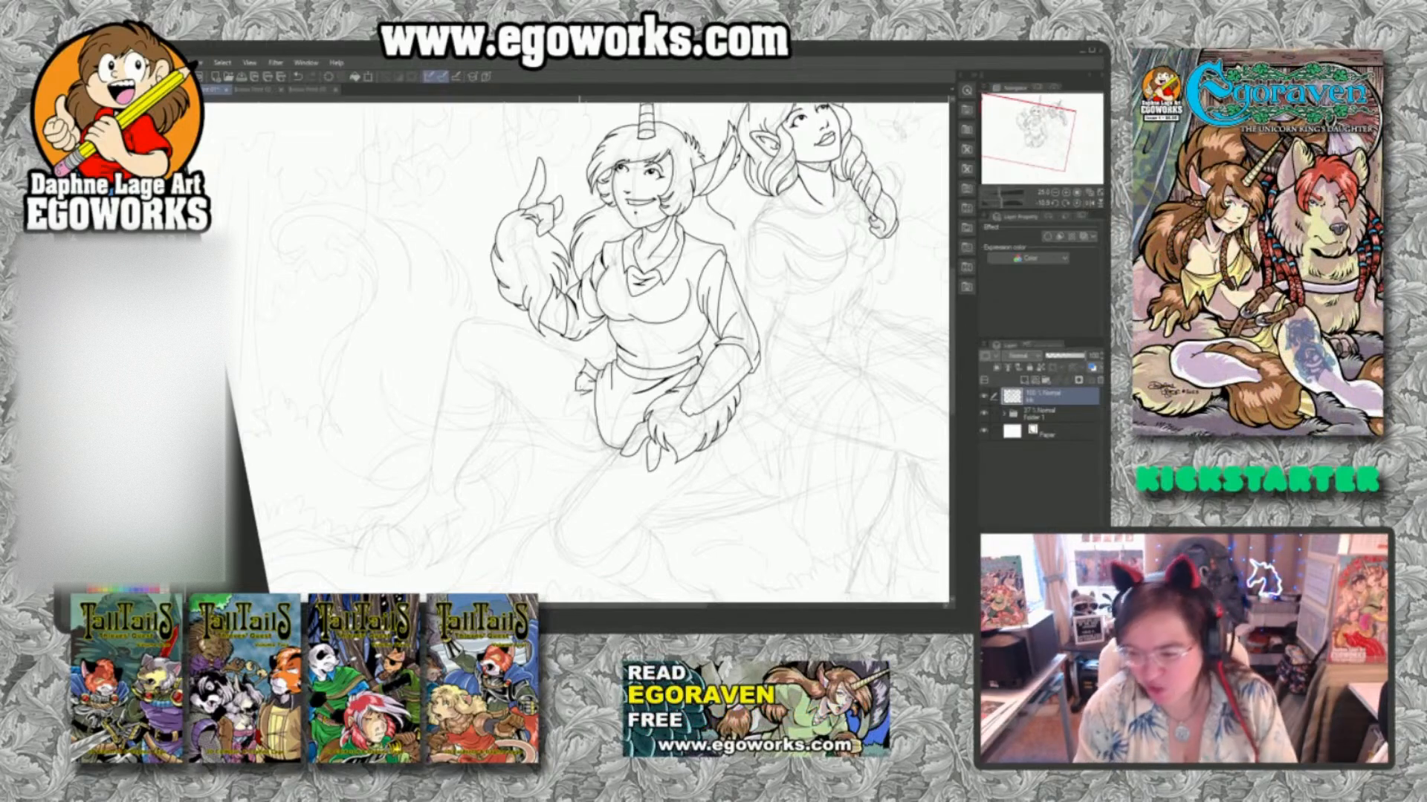
key(ctrl+0)
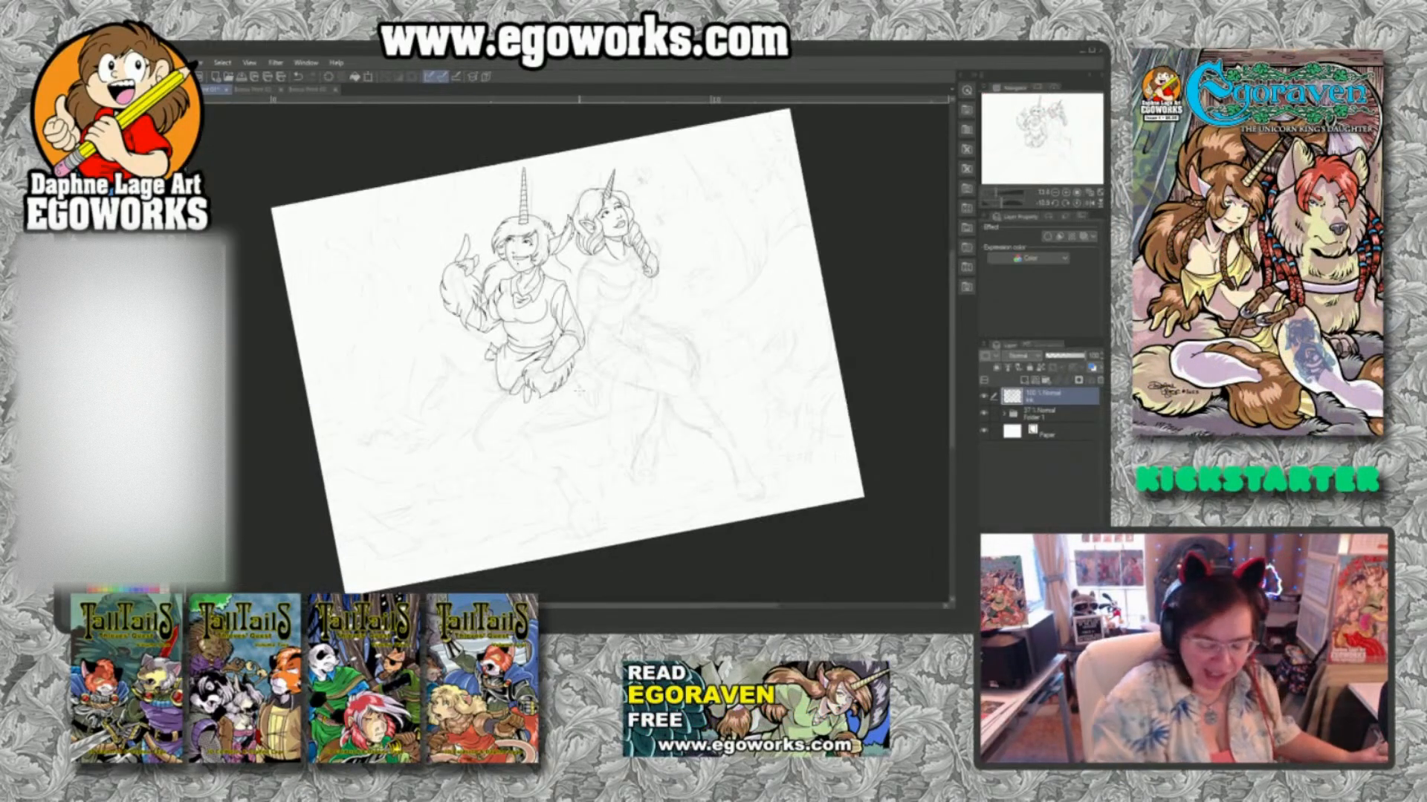
click(1077, 207)
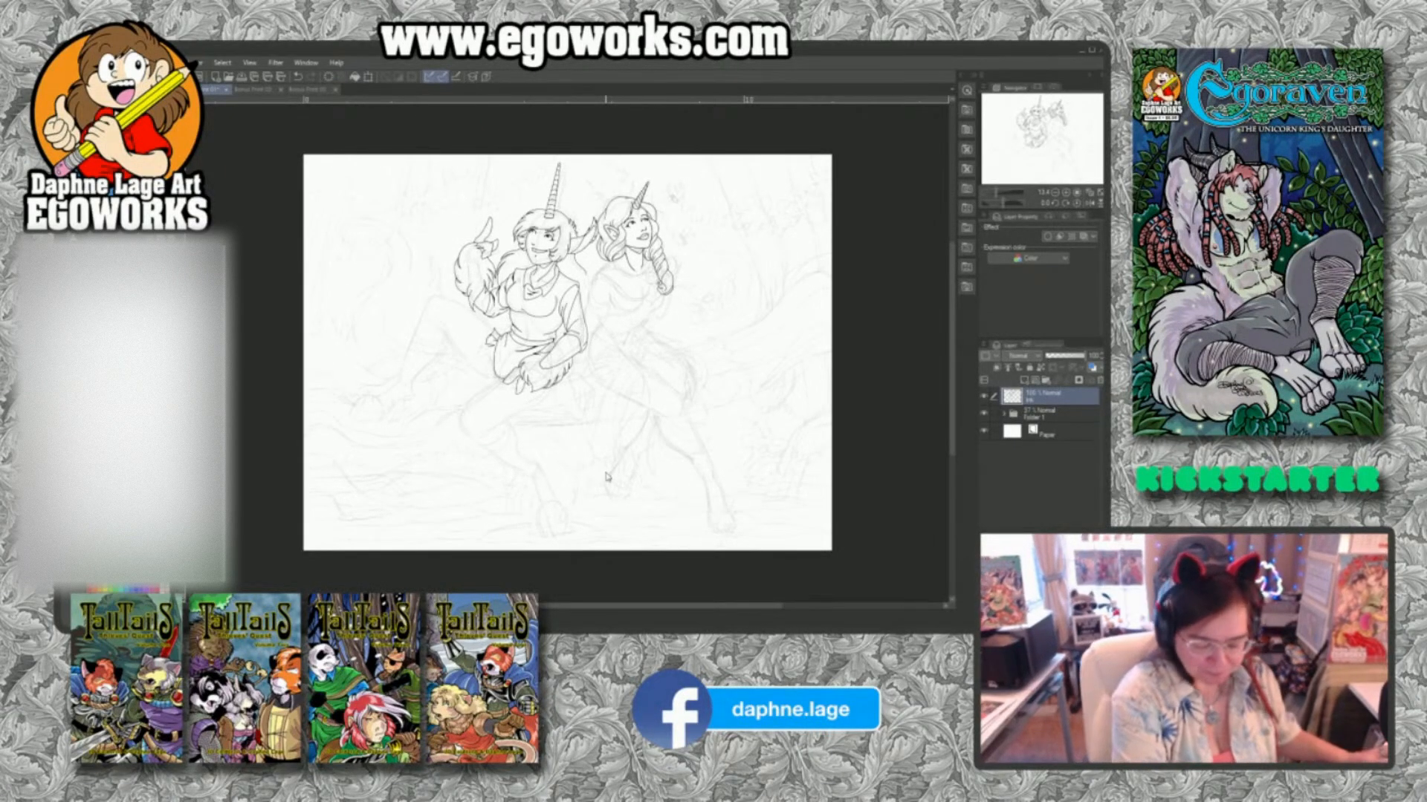
scroll(604, 470, up, 2)
mouse_move(661, 268)
mouse_down()
mouse_move(746, 457)
mouse_move(759, 455)
mouse_up()
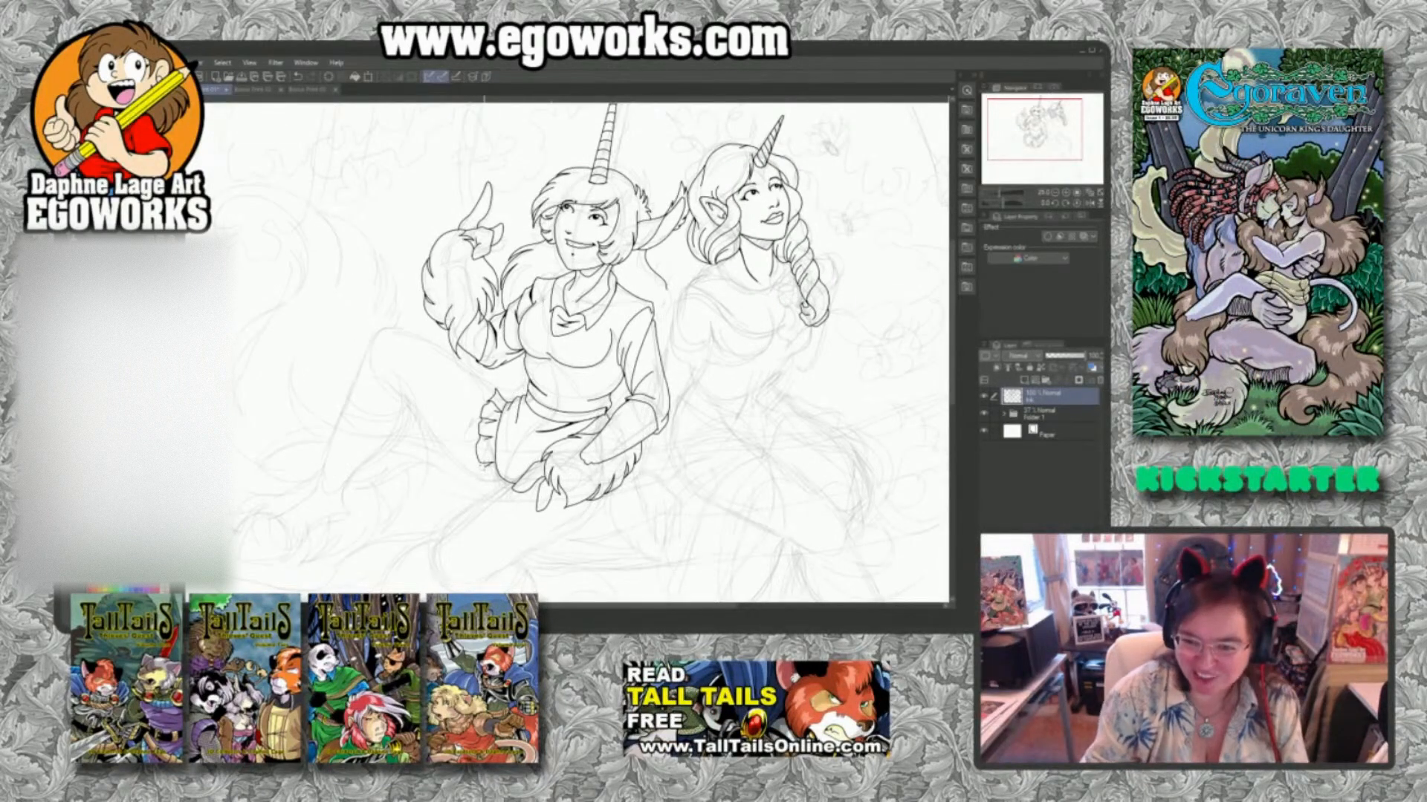
drag(476, 460, 490, 494)
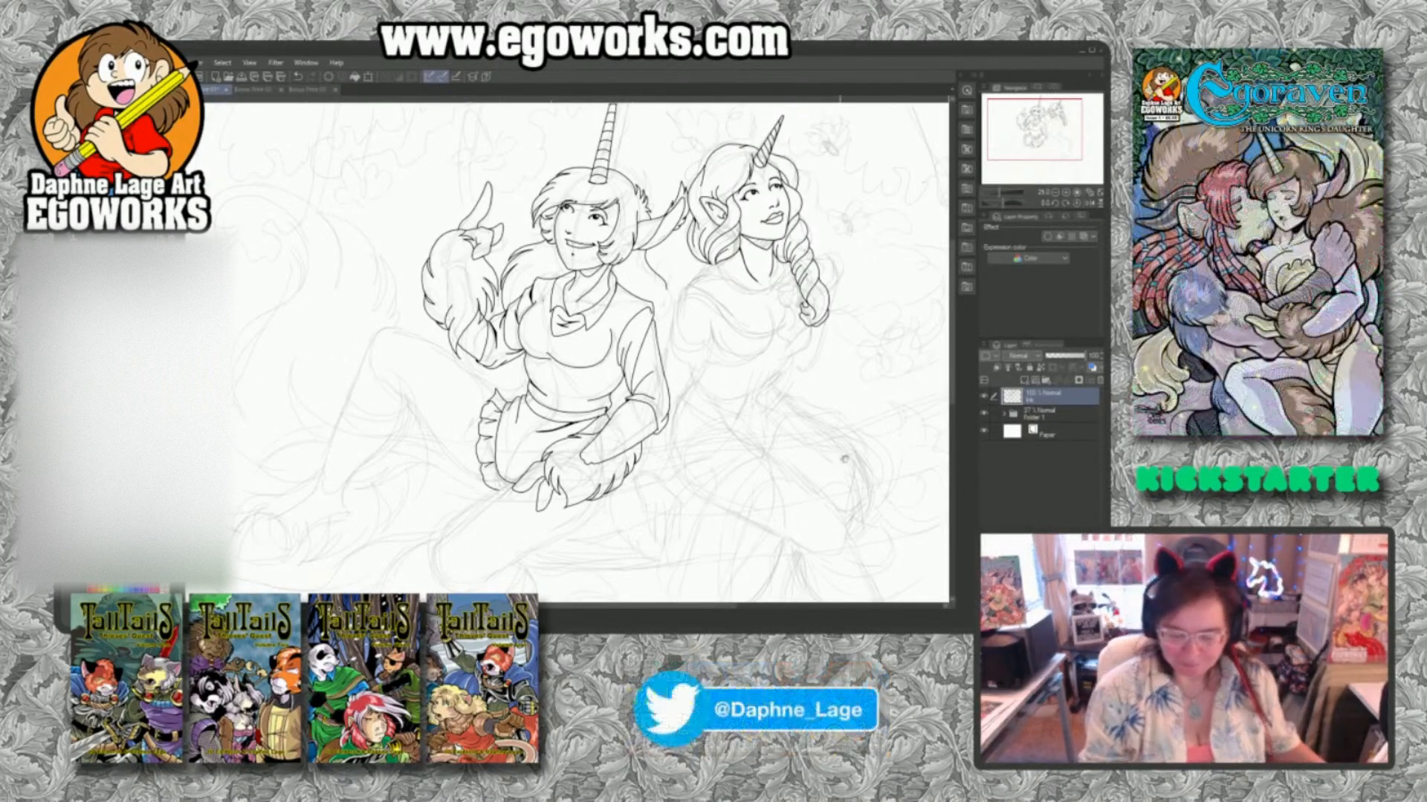
Ink the upper contour of the front thigh from the apron hem to around the bent knee.
drag(851, 466, 776, 463)
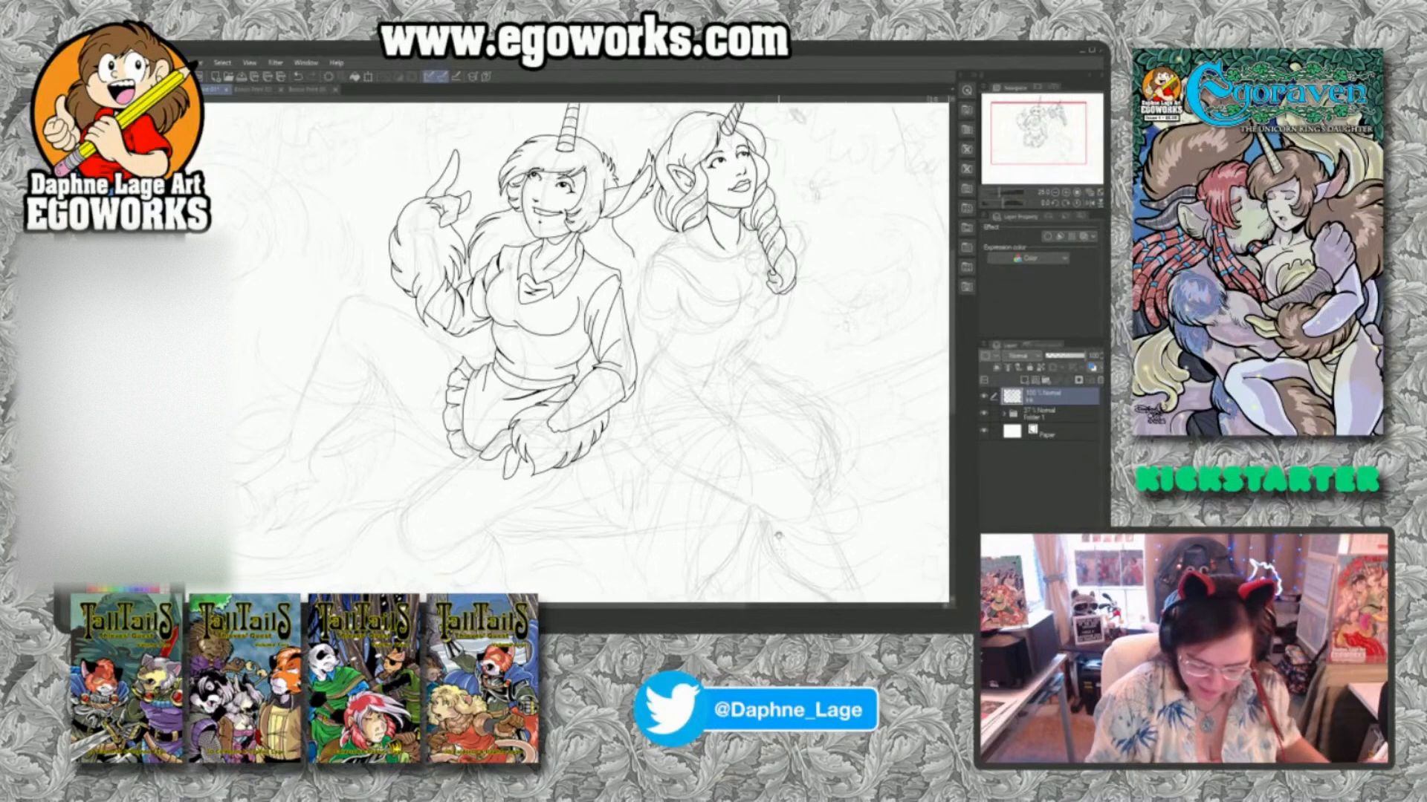
drag(790, 528, 840, 456)
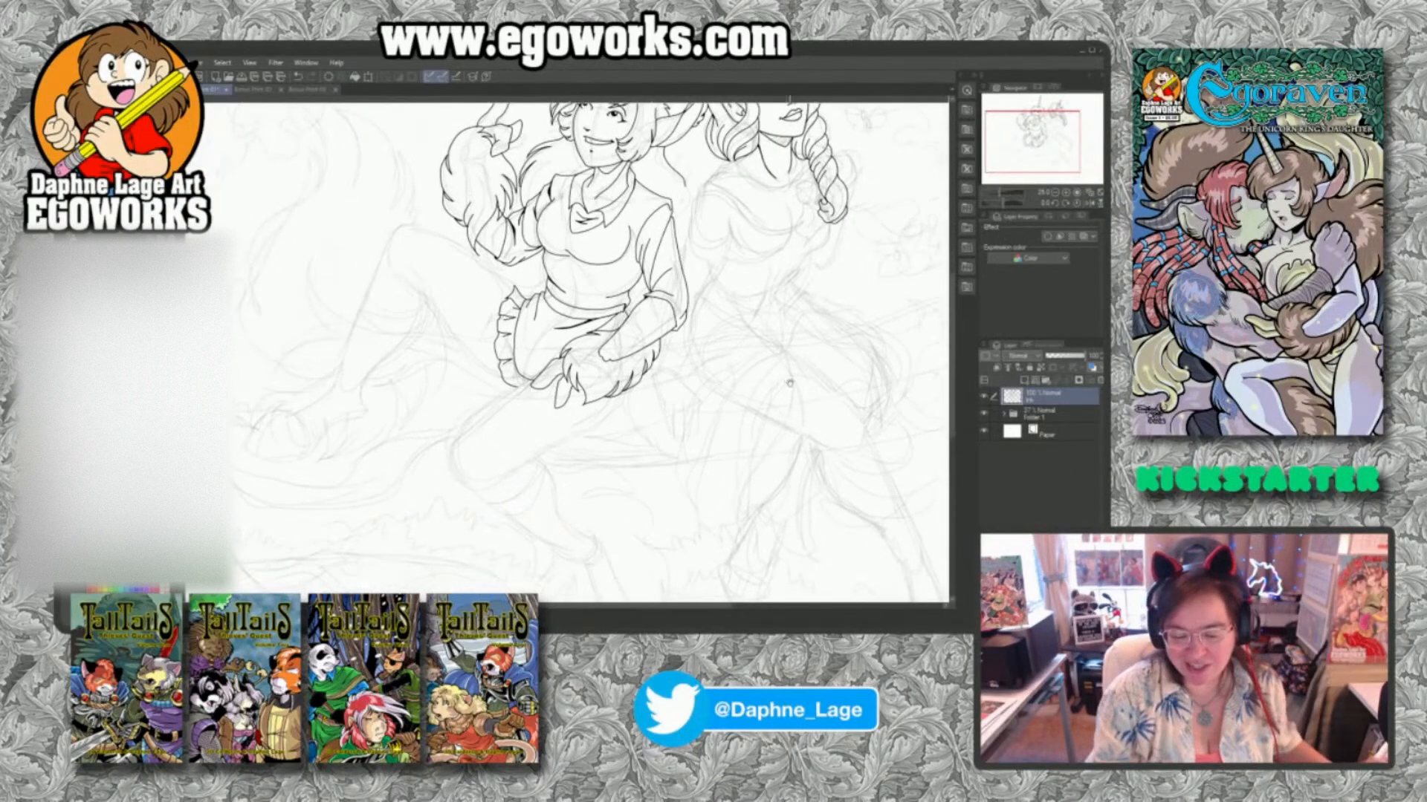
drag(790, 382, 684, 503)
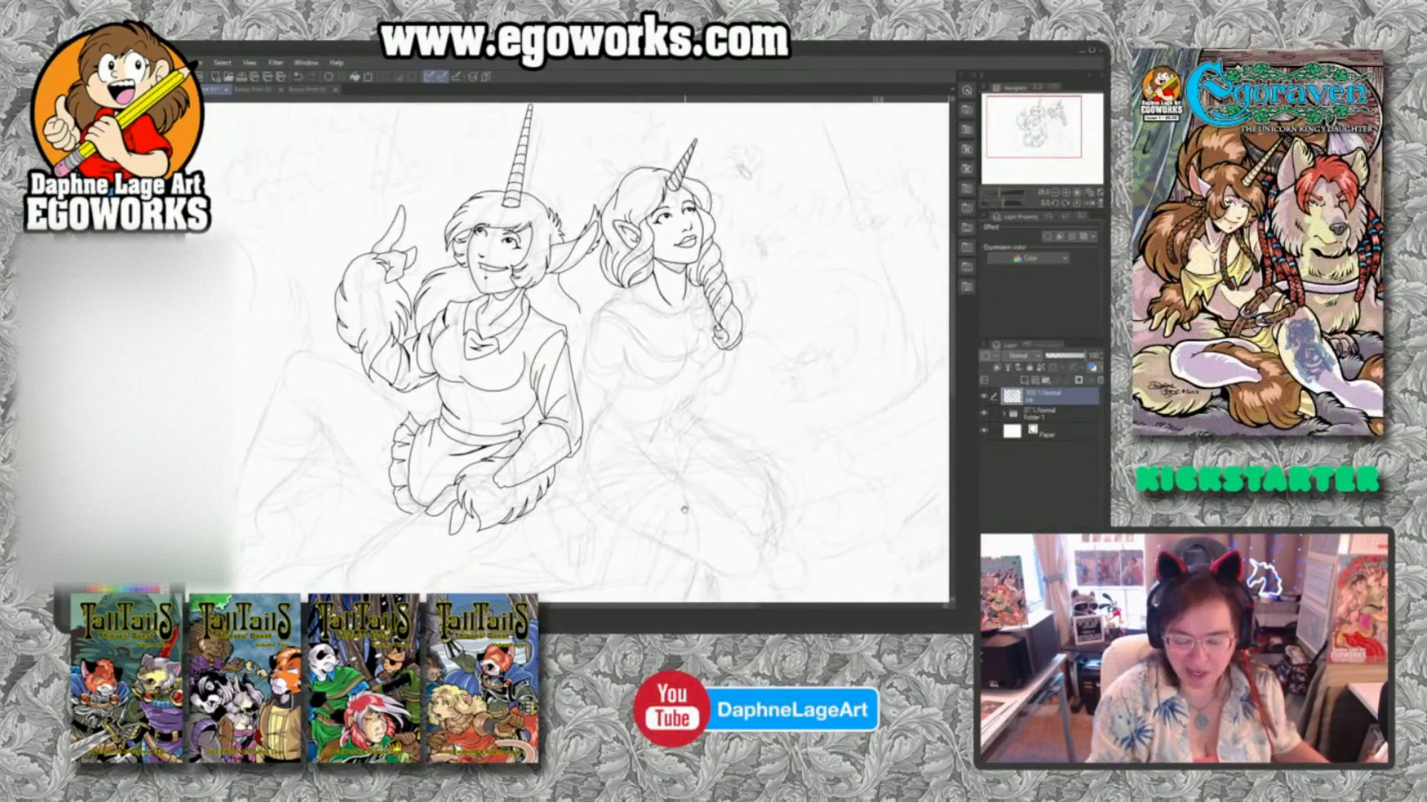
drag(603, 554, 648, 512)
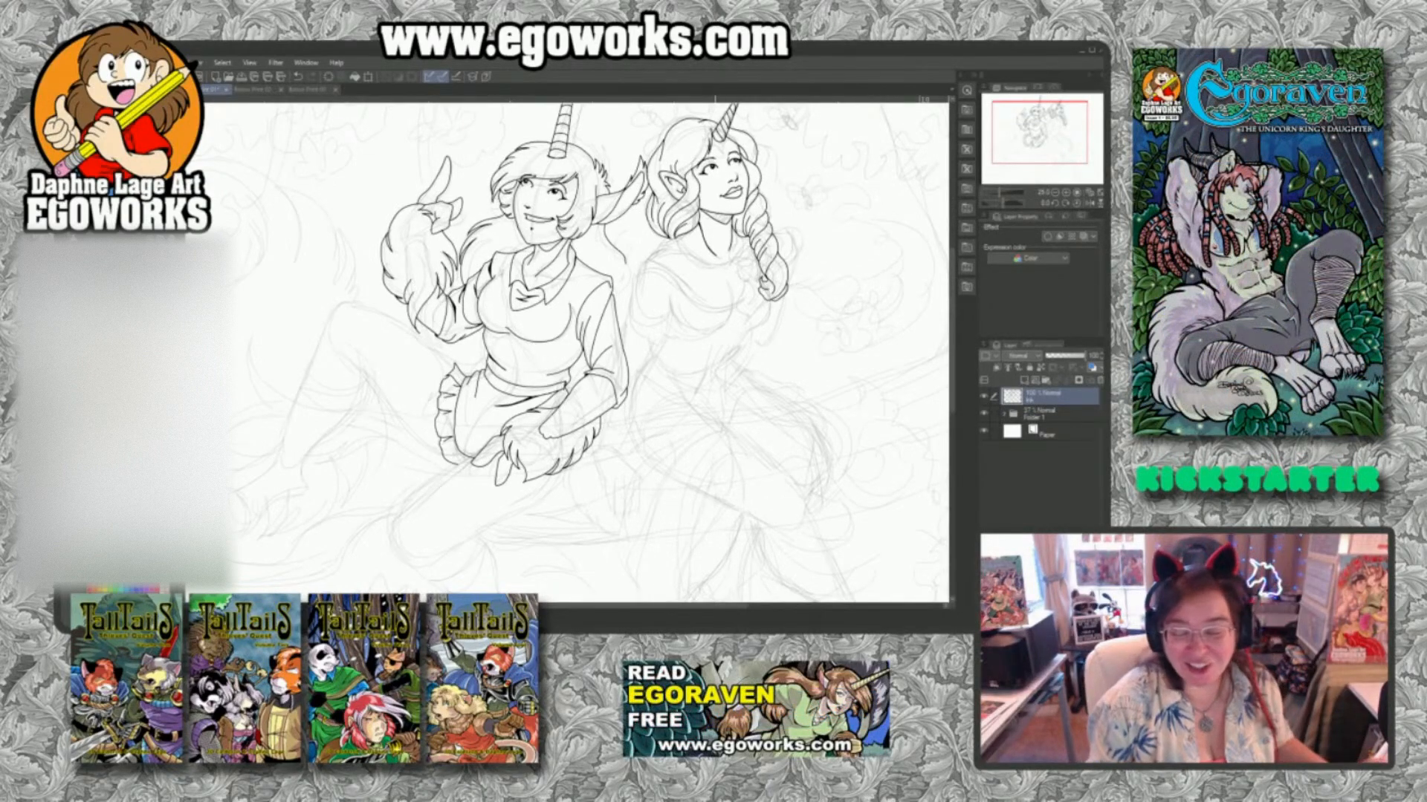
drag(712, 509, 761, 440)
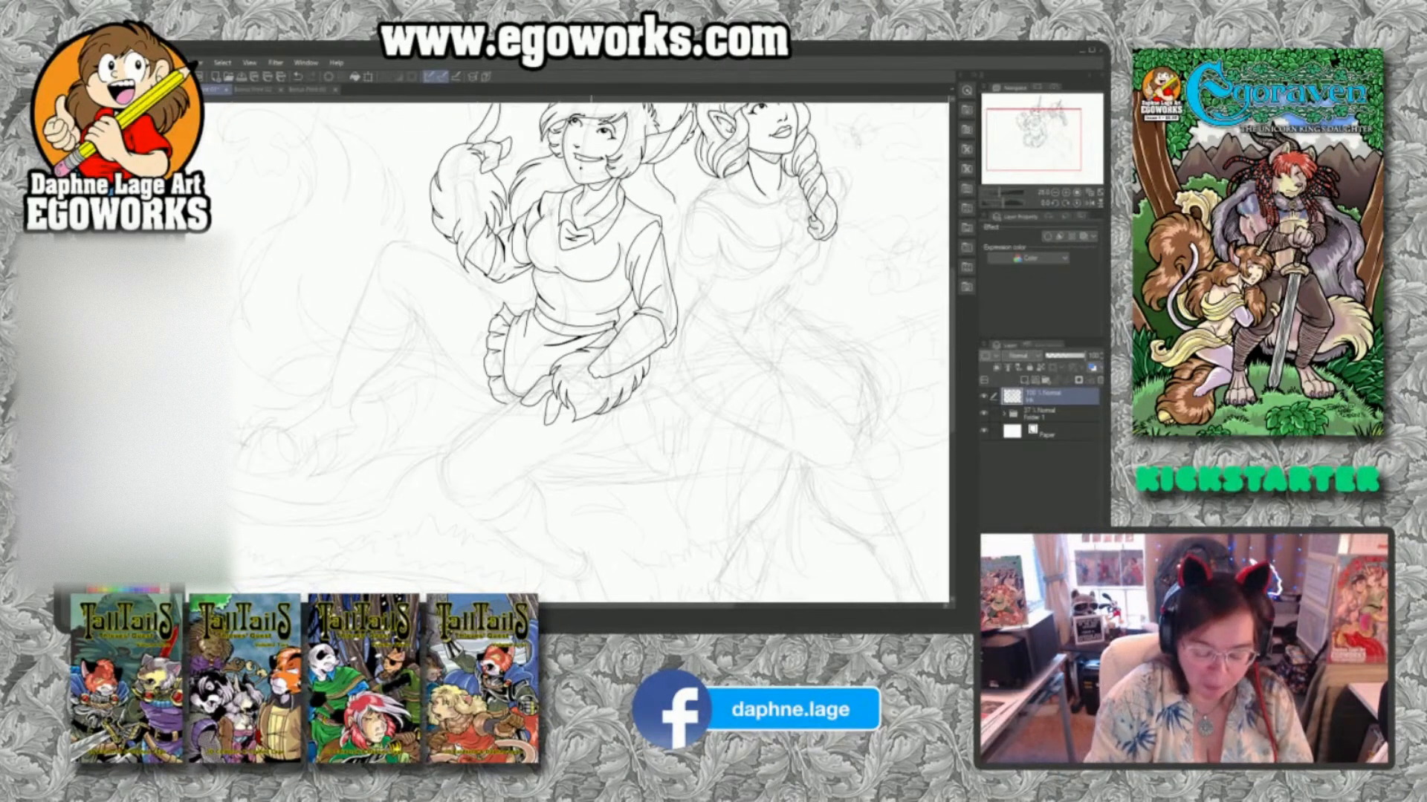
mouse_move(524, 395)
mouse_down()
mouse_move(445, 459)
mouse_move(440, 487)
mouse_move(455, 496)
mouse_up()
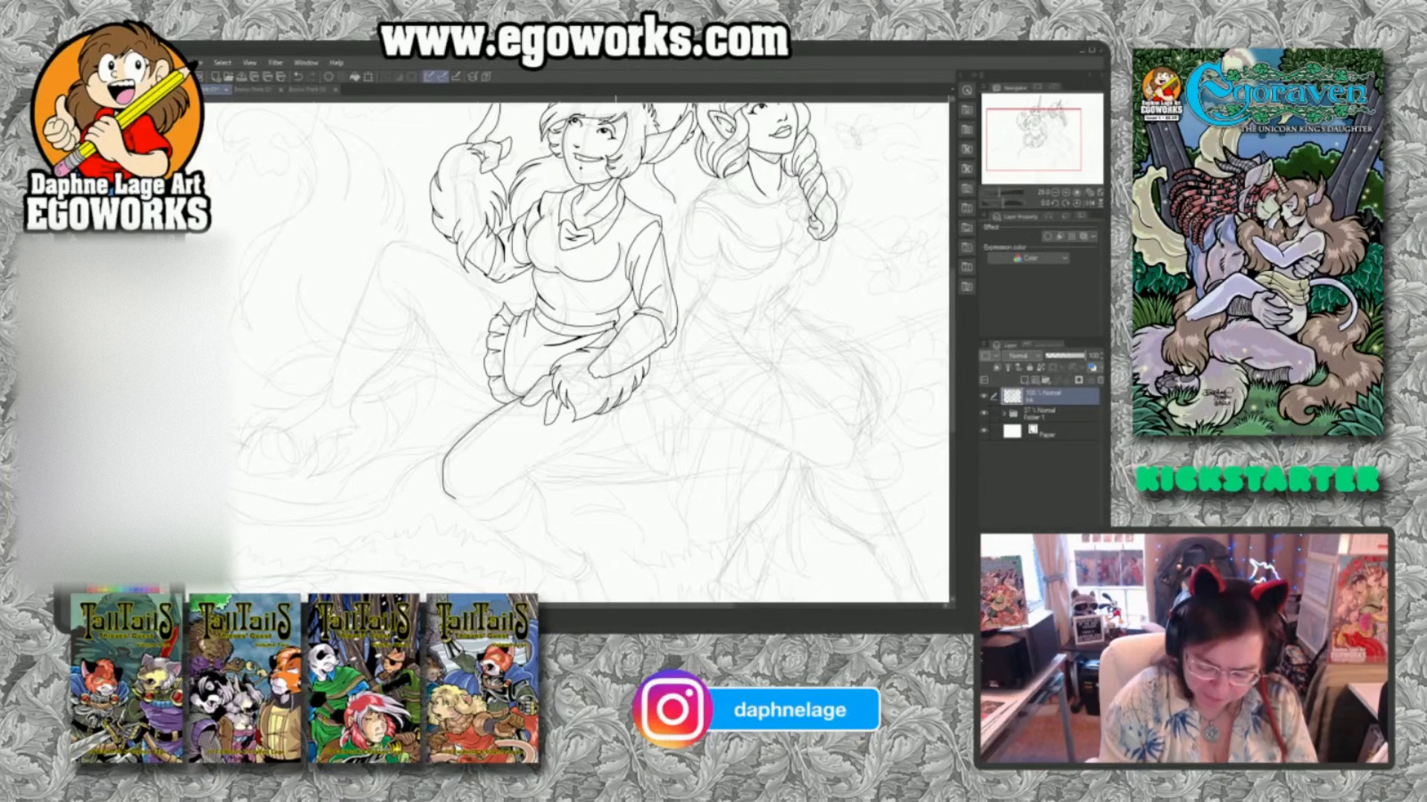
Ink the front thigh's underside from the furry hand to behind the knee, with short curved fold lines below it.
mouse_move(615, 407)
mouse_down()
mouse_move(573, 450)
mouse_move(504, 483)
mouse_up()
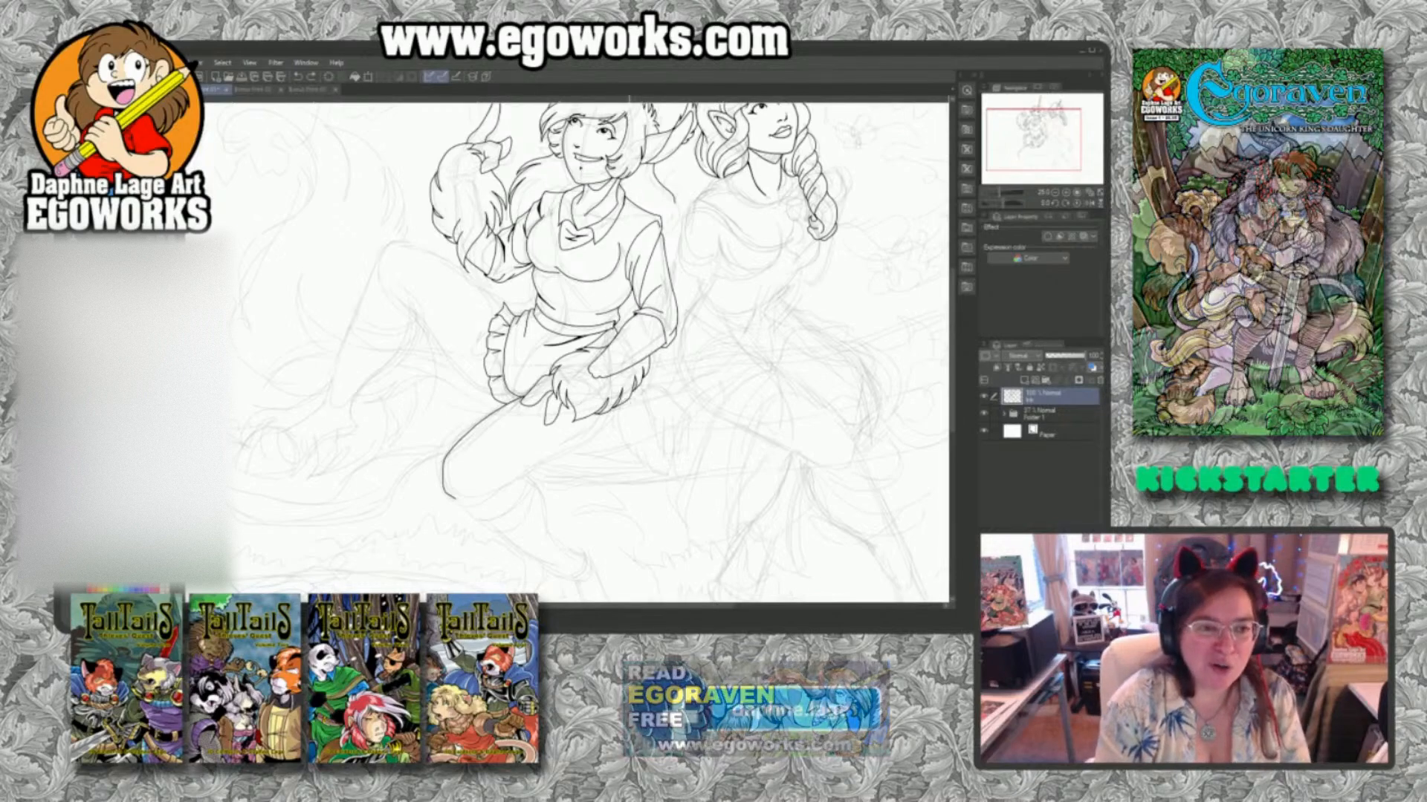
drag(633, 394, 609, 425)
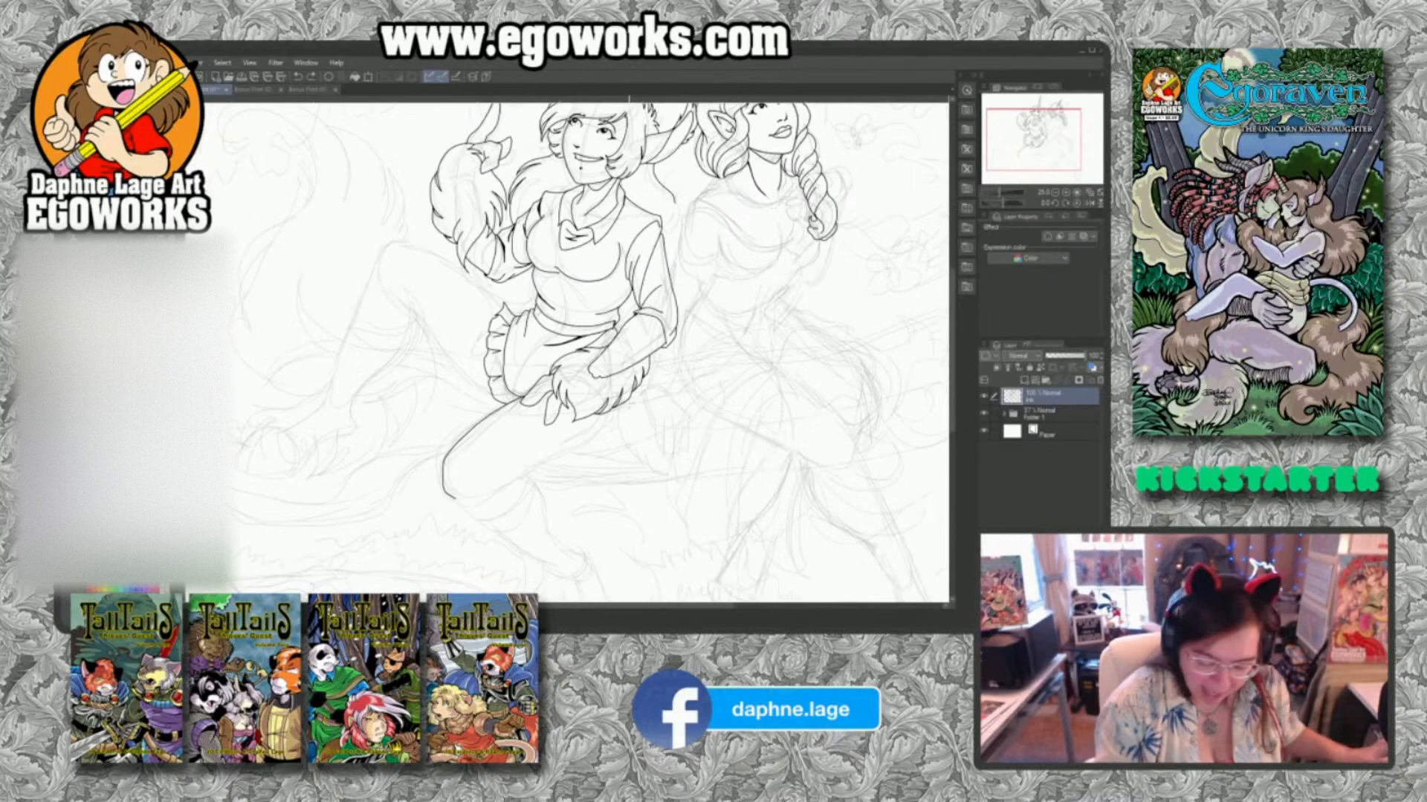
mouse_move(635, 395)
mouse_down()
mouse_move(505, 484)
mouse_move(497, 511)
mouse_up()
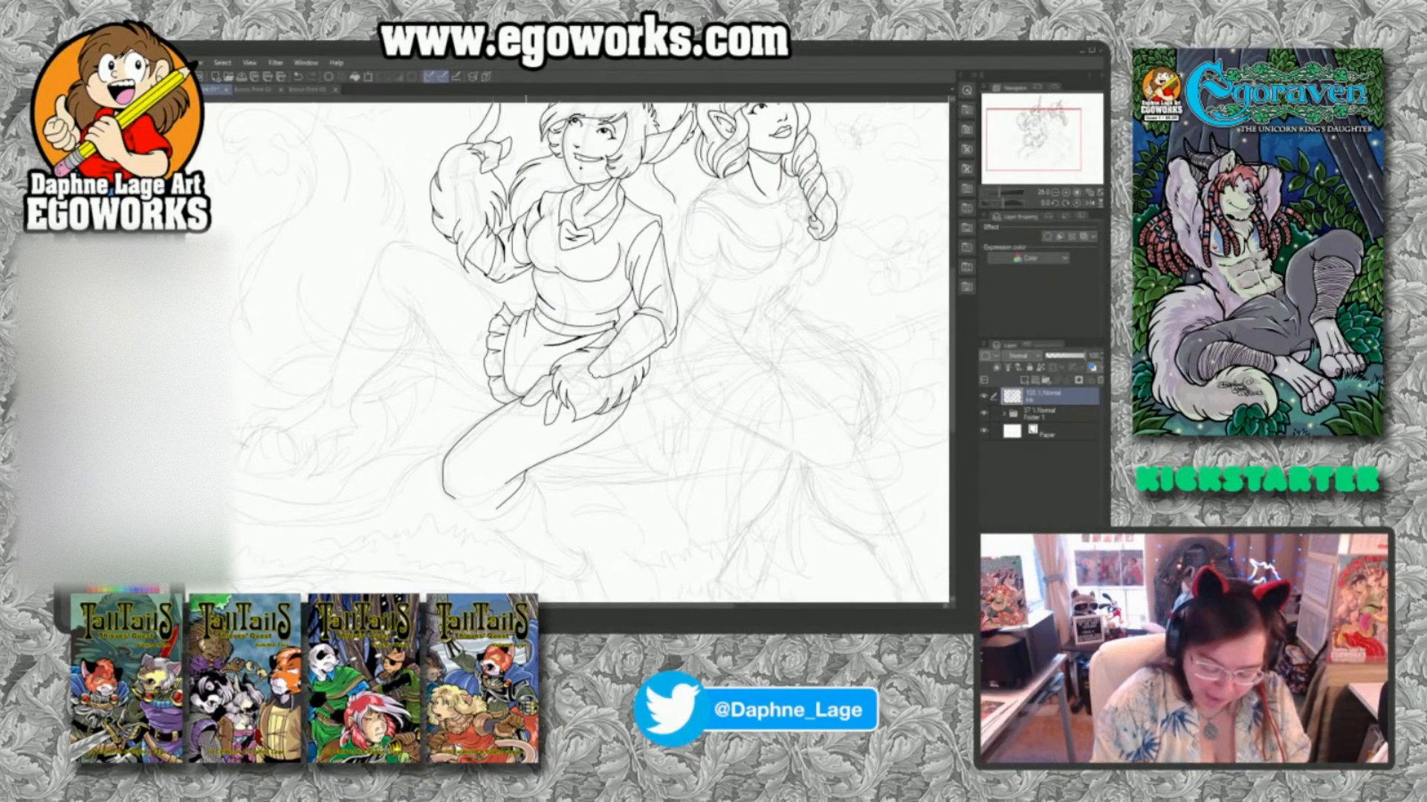
mouse_move(526, 471)
mouse_down()
mouse_move(527, 508)
mouse_move(510, 520)
mouse_up()
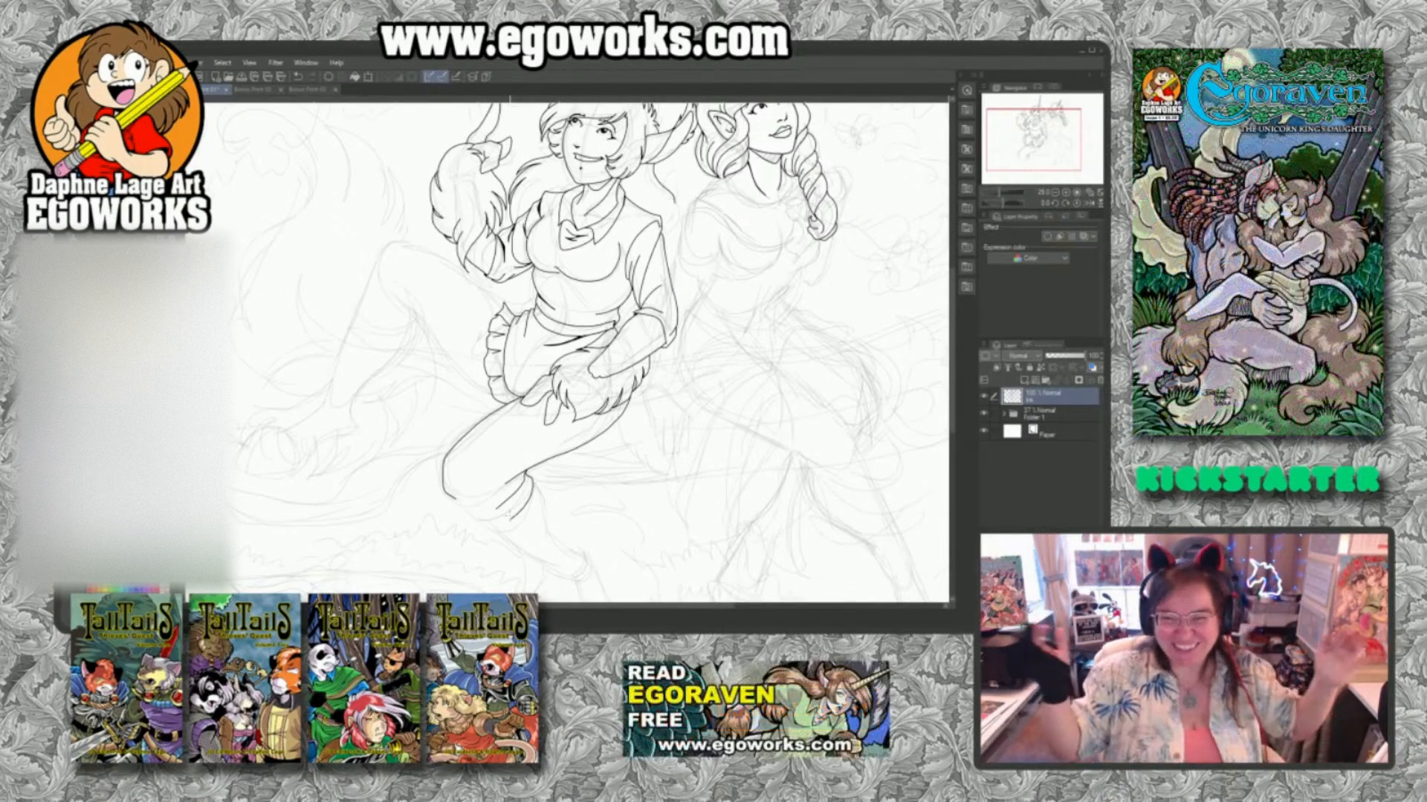
drag(700, 382, 685, 427)
drag(713, 517, 717, 461)
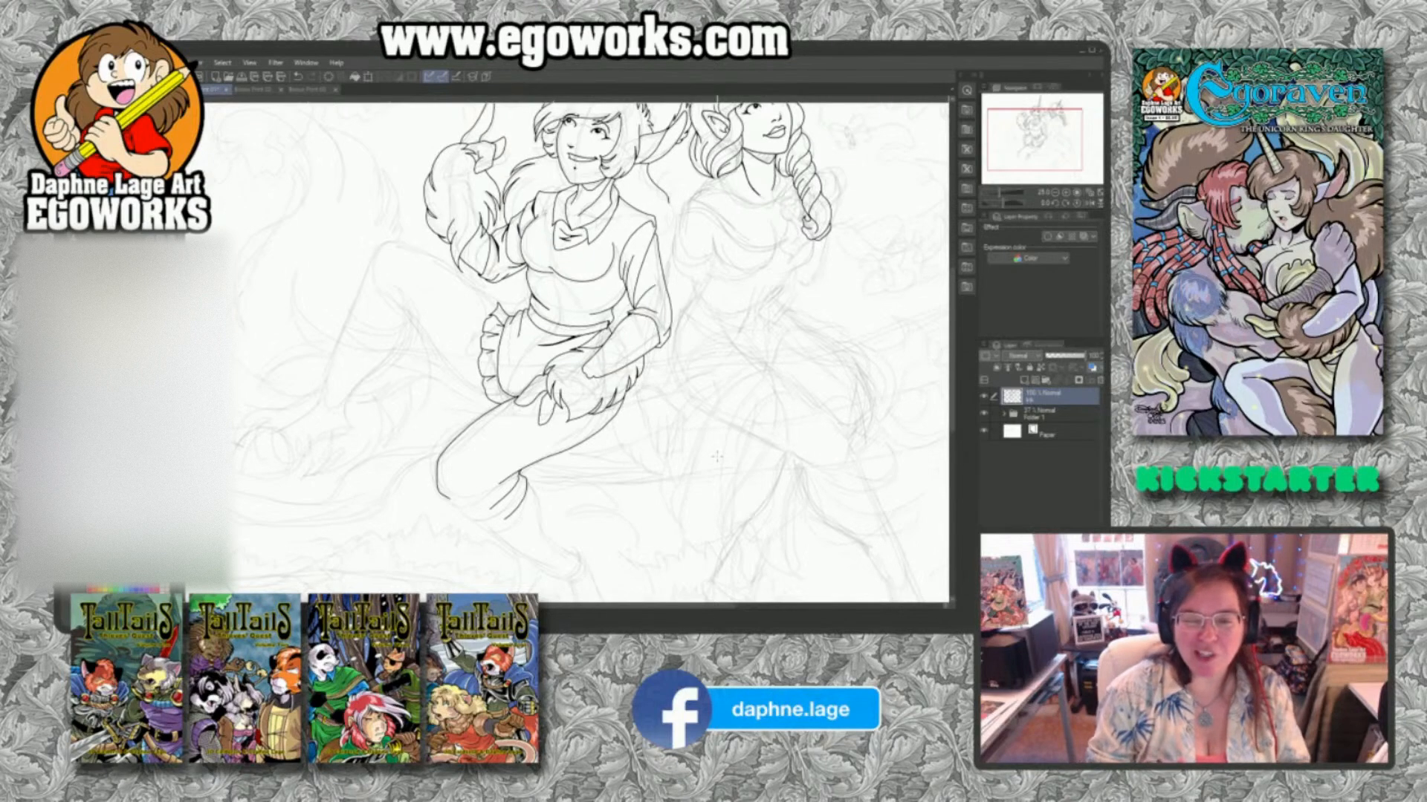
Ink the fur fringe along the underside of the resting hand and the trouser cuff's lower edge beneath the bent knee.
drag(722, 482, 744, 437)
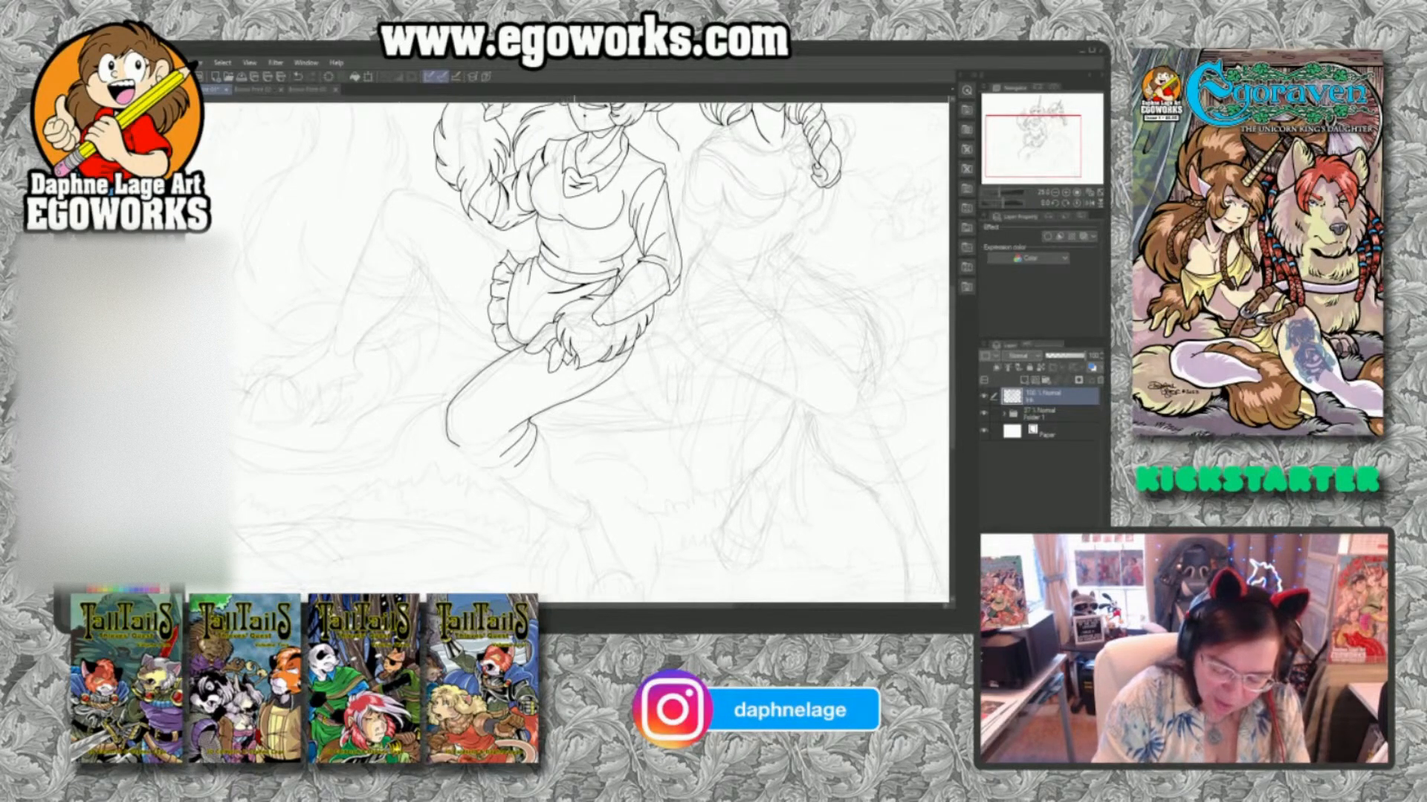
mouse_move(571, 375)
mouse_down()
mouse_move(614, 373)
mouse_move(642, 335)
mouse_up()
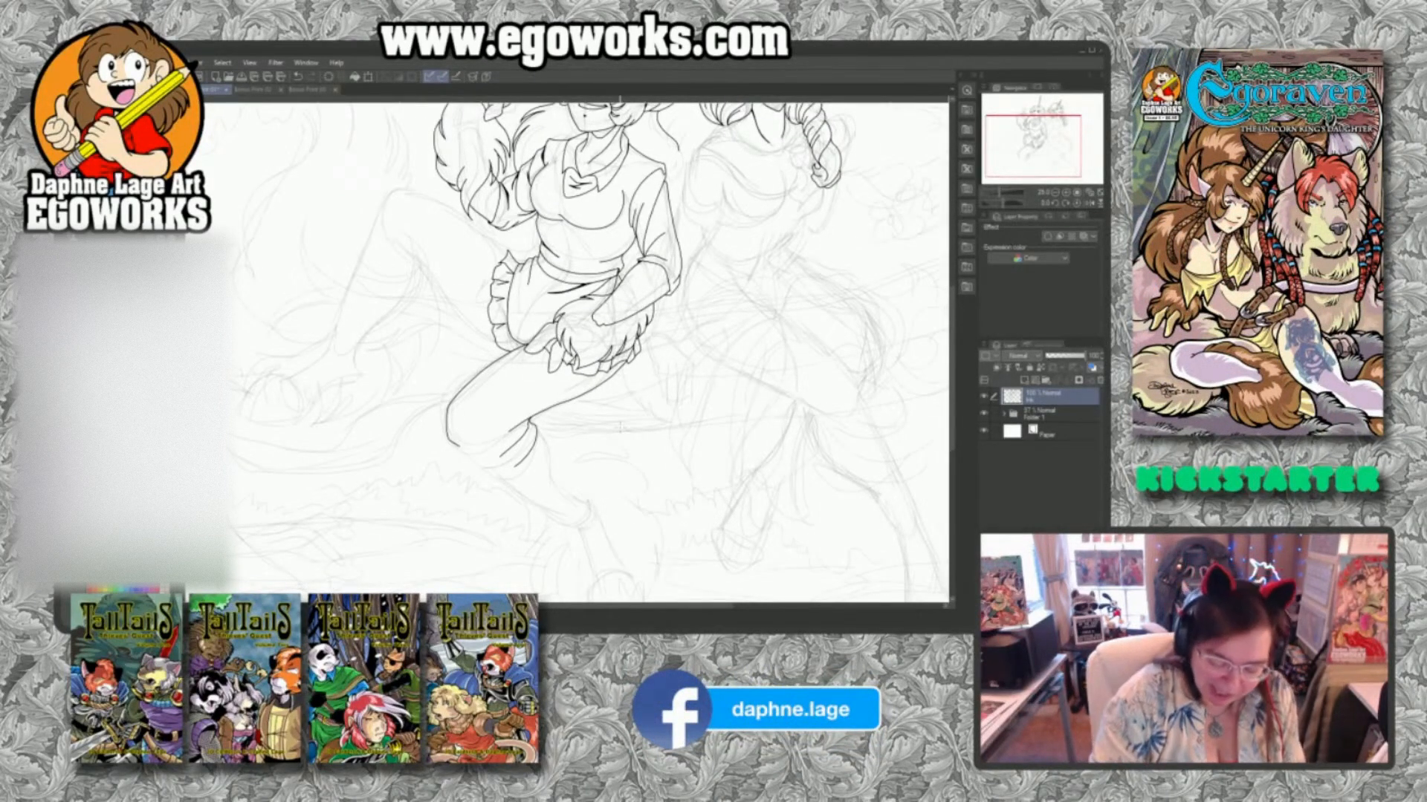
drag(452, 437, 484, 474)
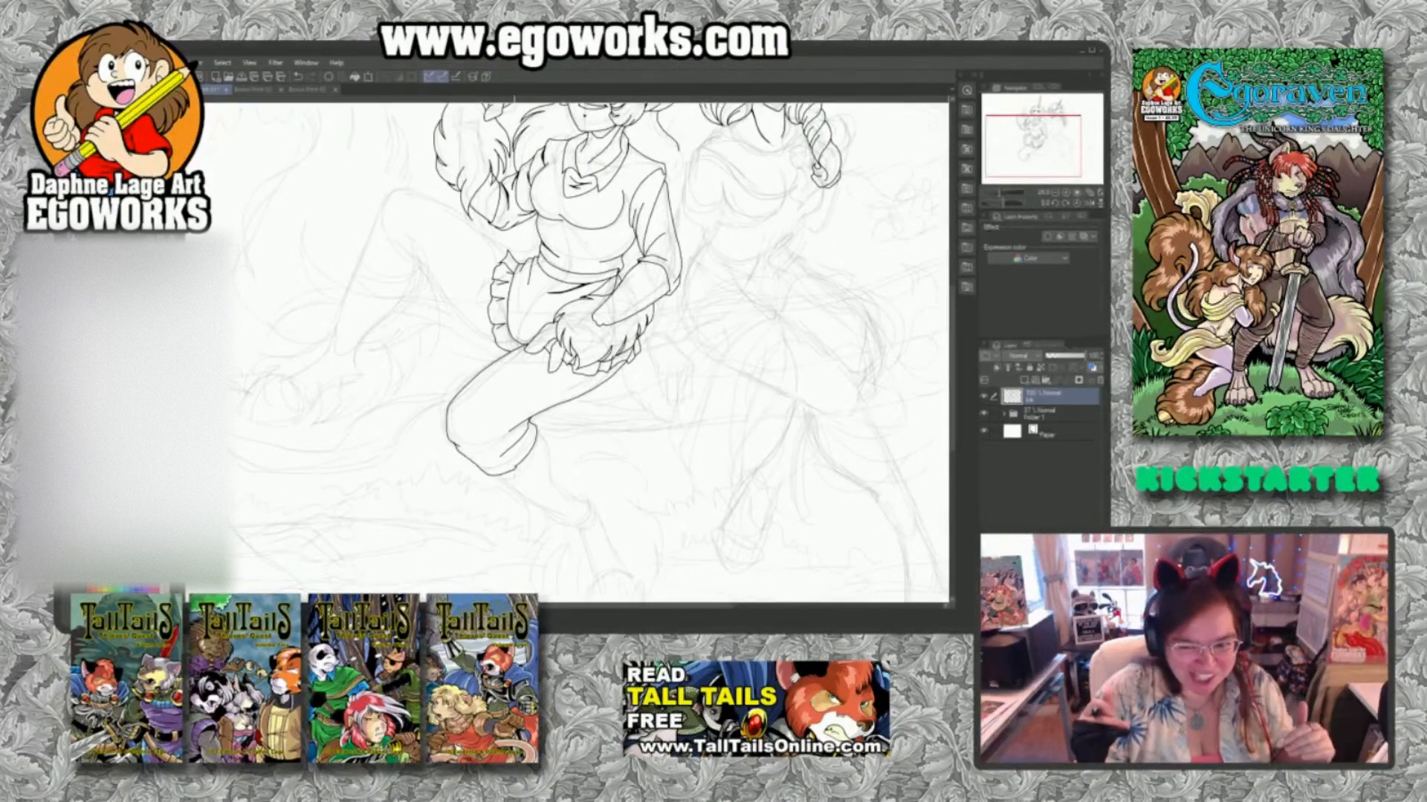
Ink both sides of the front lower leg from the trouser cuff down to the ankle, angling the lines toward the hoof.
drag(654, 456, 677, 368)
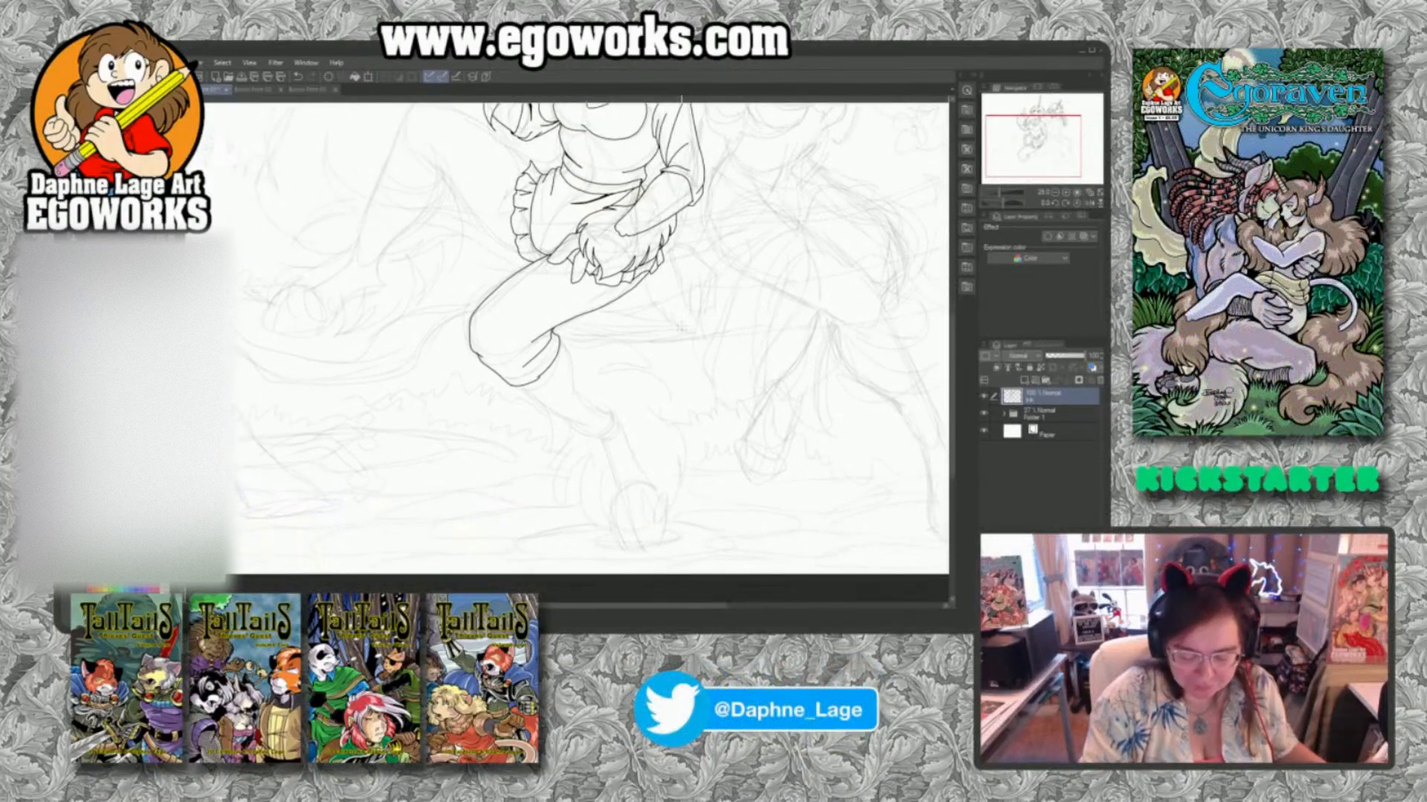
drag(563, 344, 611, 422)
drag(517, 386, 596, 437)
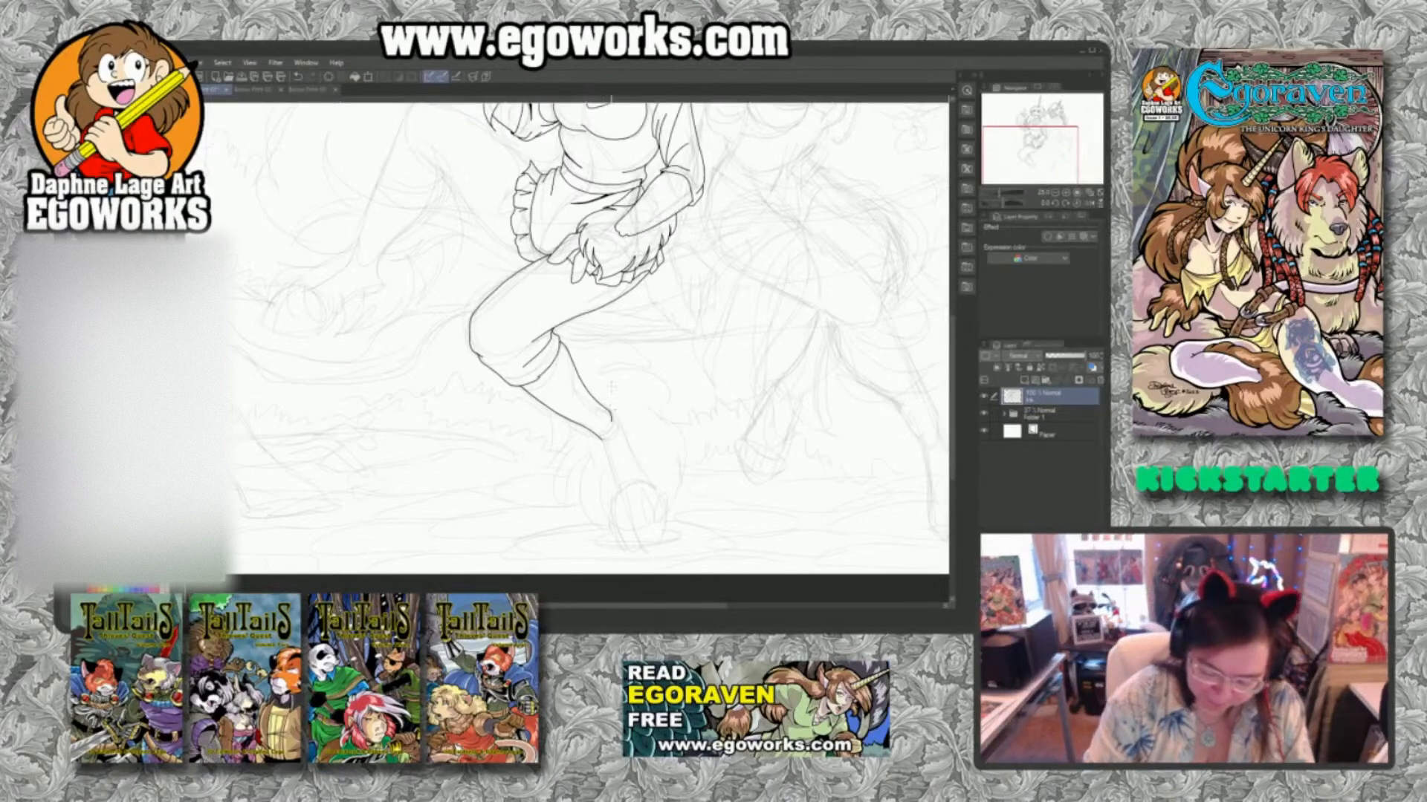
drag(603, 440, 613, 471)
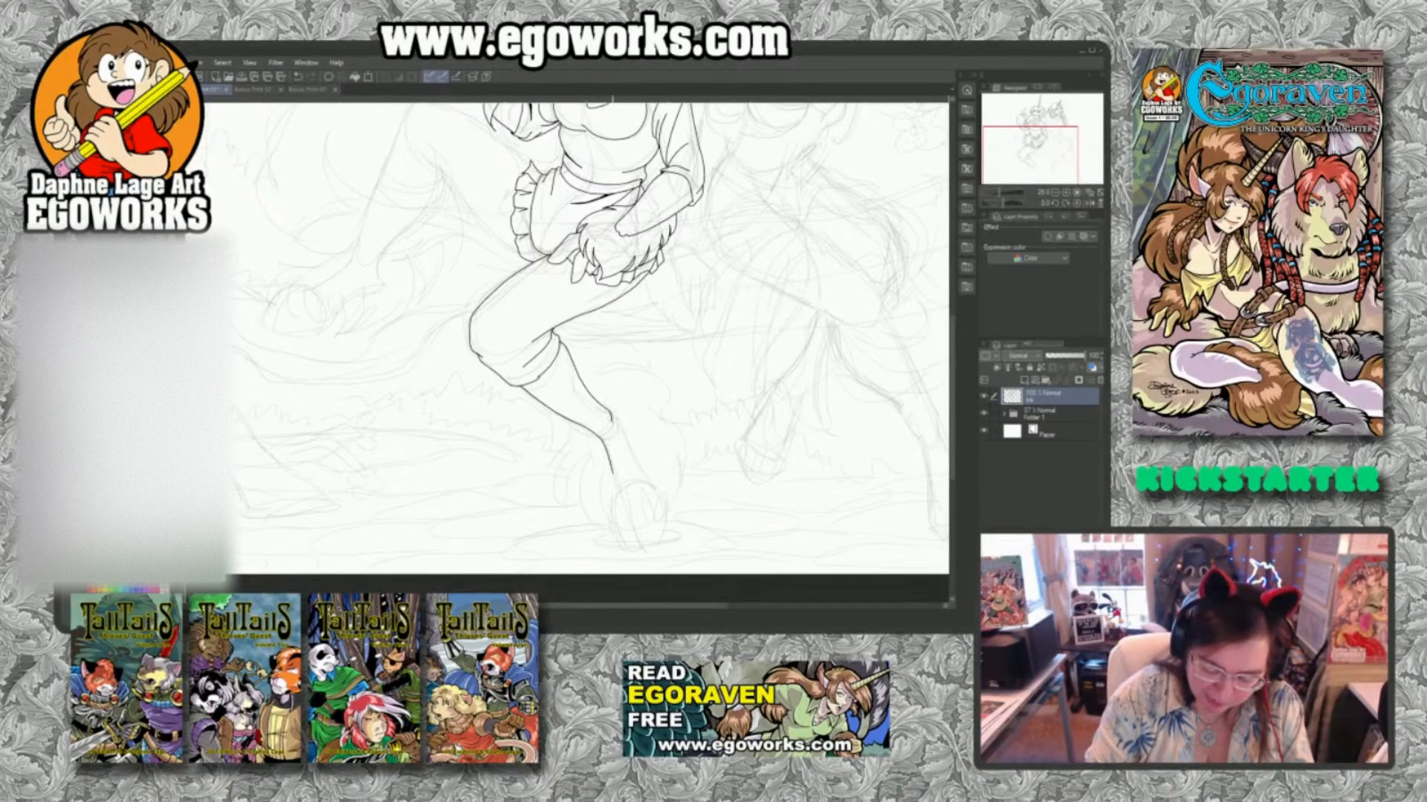
drag(611, 417, 637, 461)
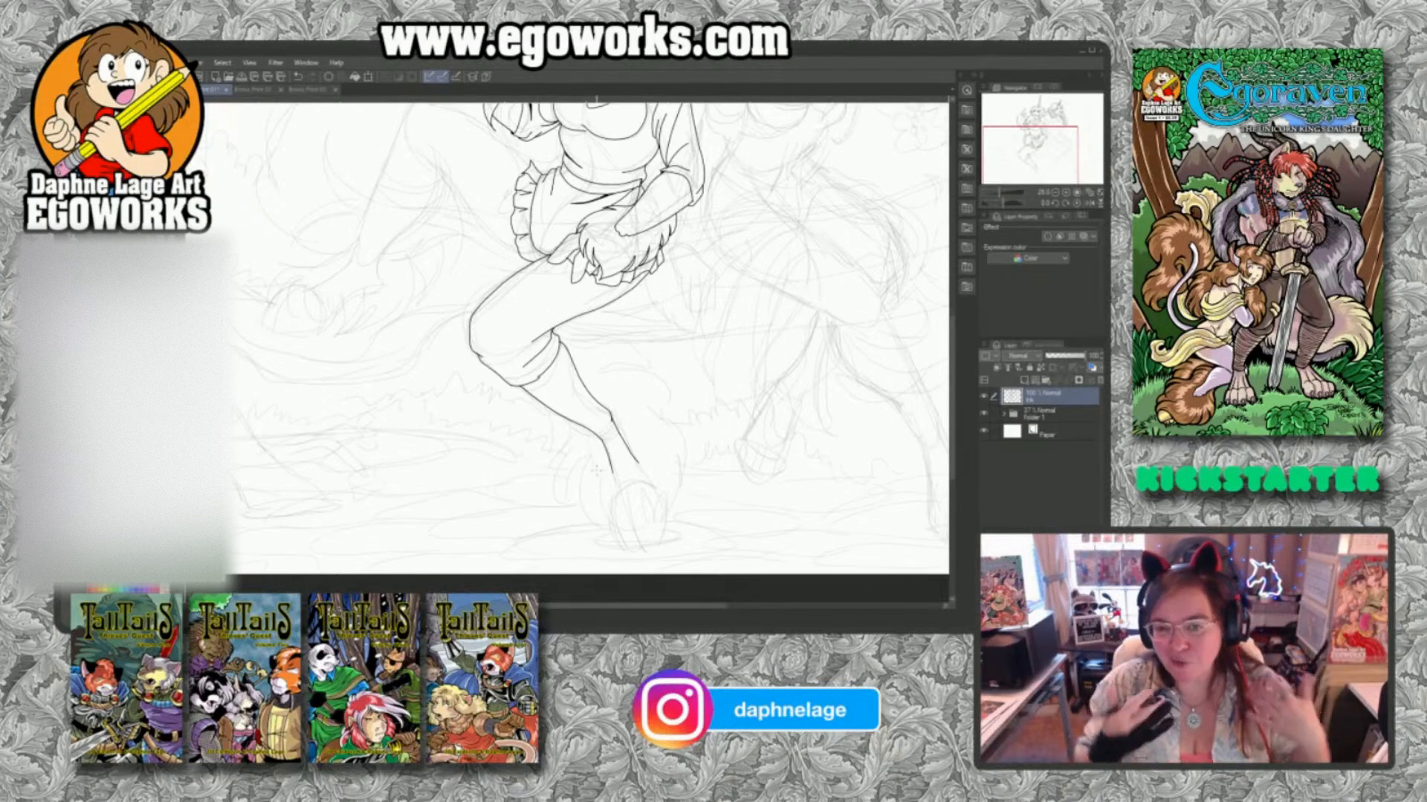
Ink long, pointed fur tufts down the outer left side of the front lower leg toward the hoof.
drag(721, 214, 694, 311)
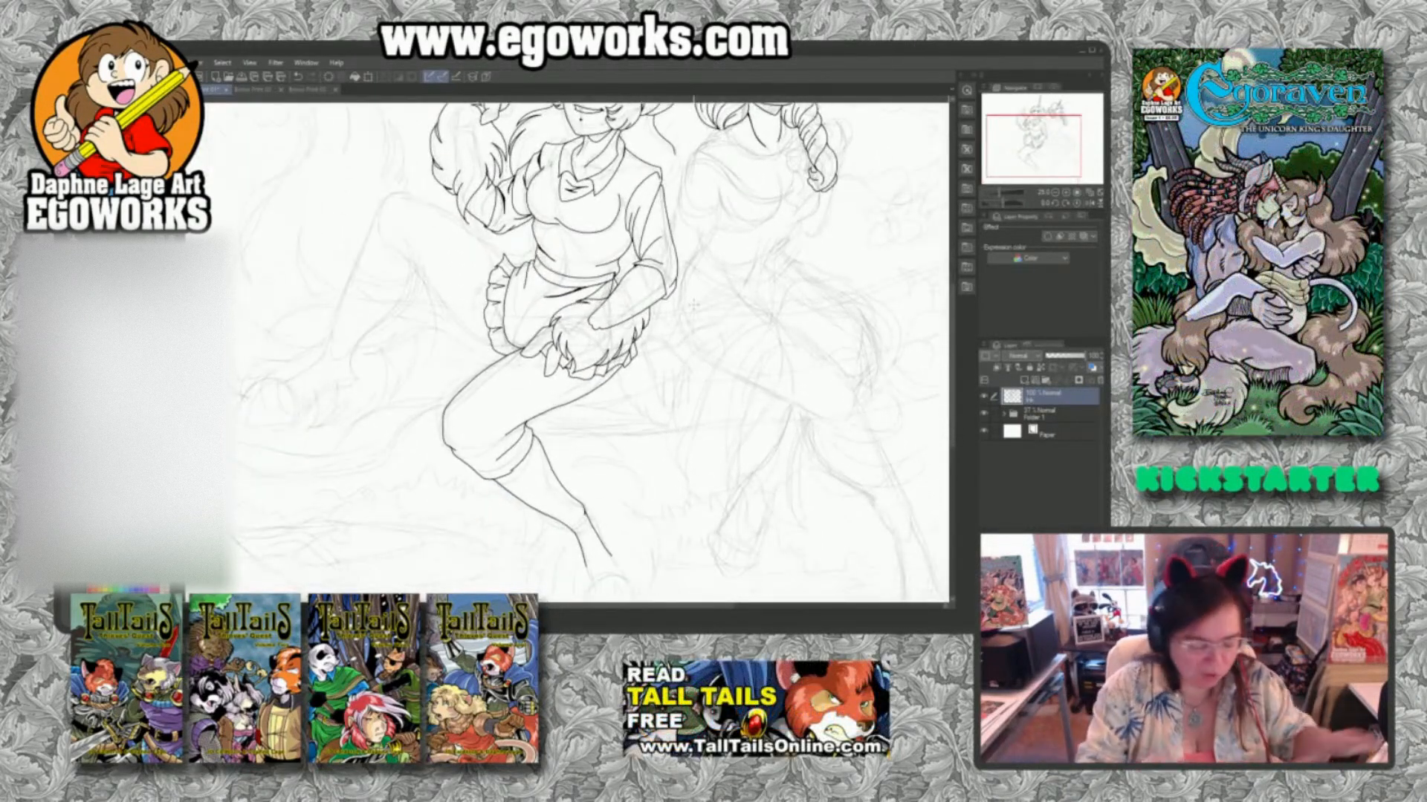
key(ctrl+0)
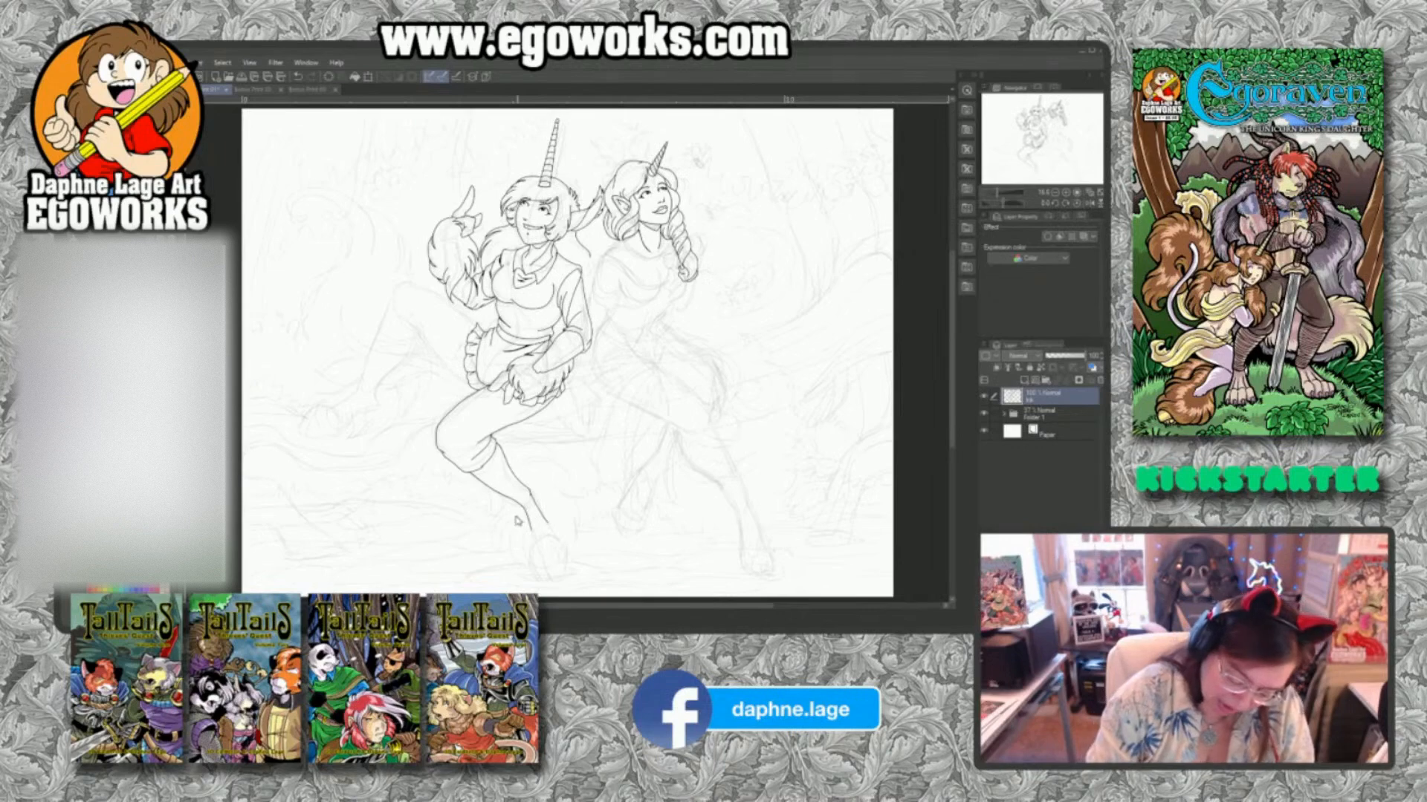
drag(493, 490, 492, 520)
mouse_move(501, 505)
mouse_down()
mouse_move(493, 532)
mouse_move(513, 560)
mouse_up()
drag(508, 542, 513, 560)
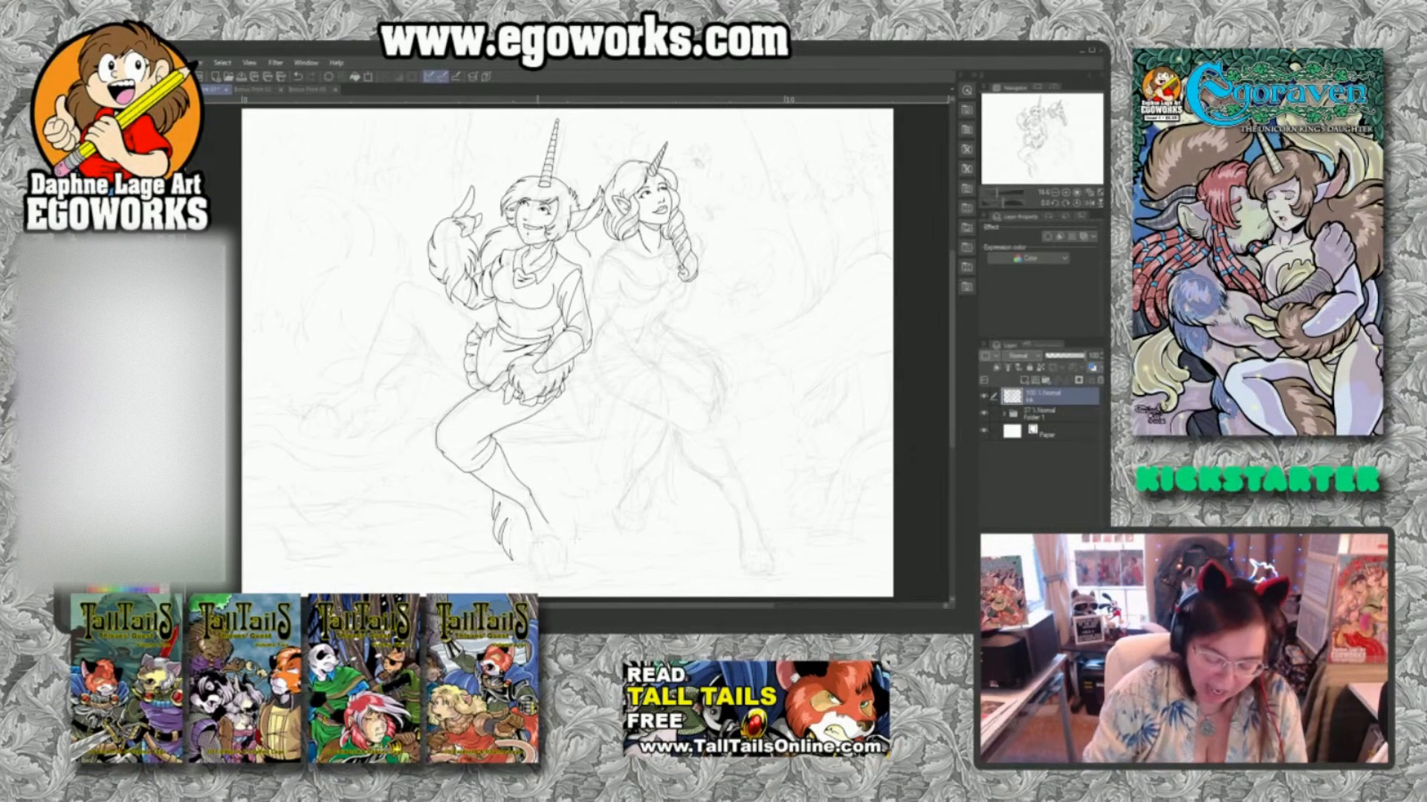
Ink the shaggy fur around the front foot and up the right side of the lower leg to the trouser cuff.
mouse_move(511, 544)
mouse_down()
mouse_move(520, 568)
mouse_move(559, 569)
mouse_move(578, 527)
mouse_move(552, 502)
mouse_up()
mouse_move(561, 482)
mouse_down()
mouse_move(550, 494)
mouse_move(572, 505)
mouse_move(529, 454)
mouse_up()
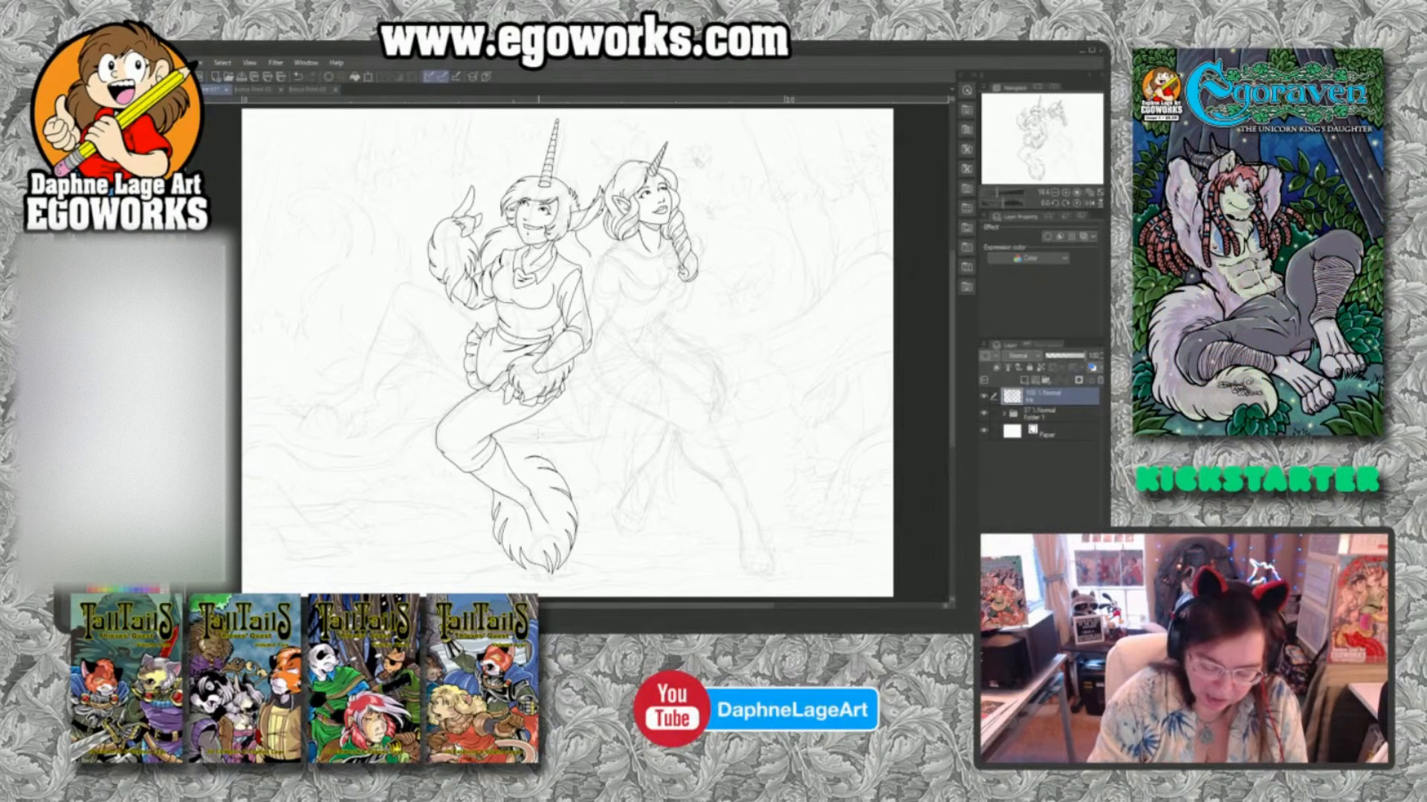
drag(545, 460, 520, 446)
drag(520, 451, 504, 443)
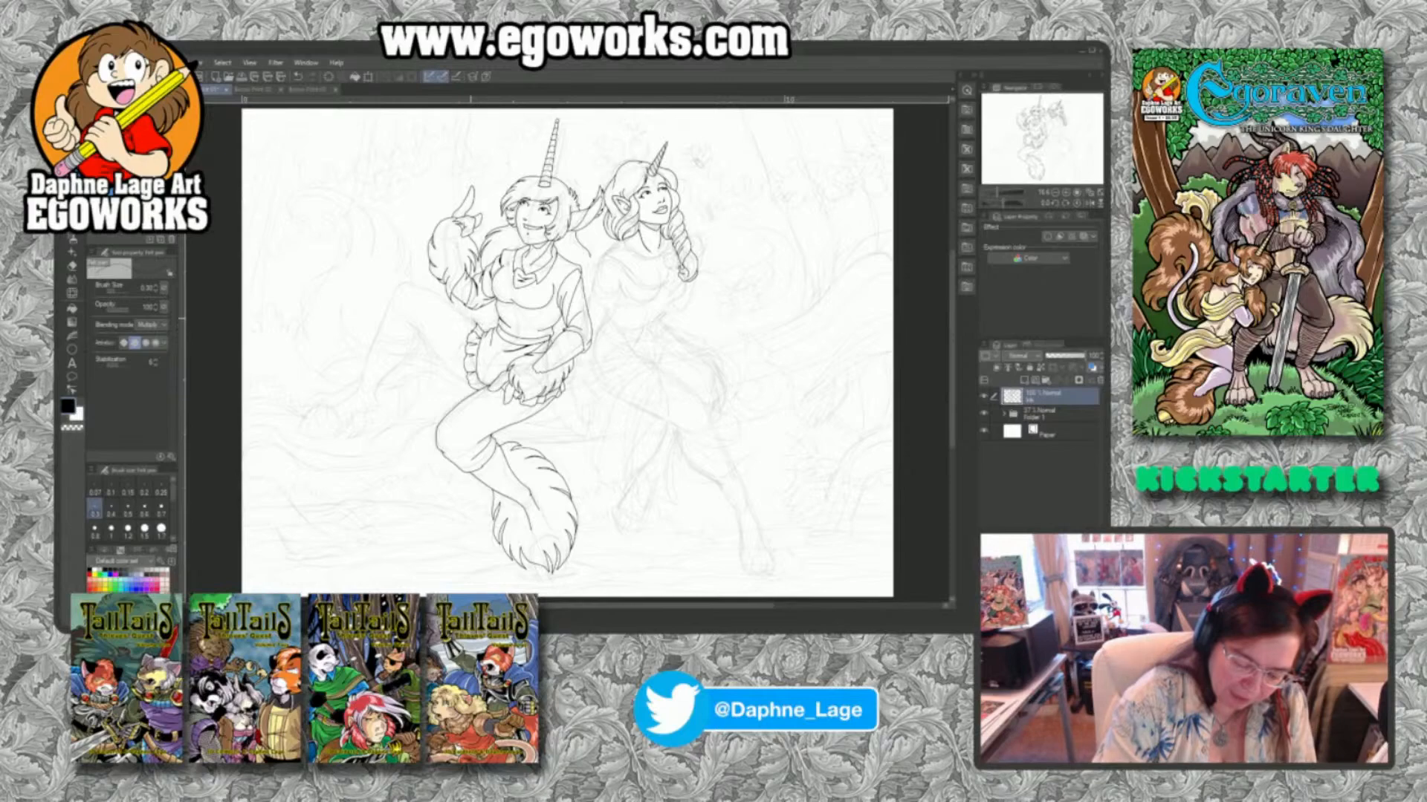
Ink the raised back leg's thigh contours from beside the apron ruffle out to the knee.
mouse_move(473, 321)
mouse_down()
mouse_move(408, 282)
mouse_move(386, 297)
mouse_move(466, 387)
mouse_up()
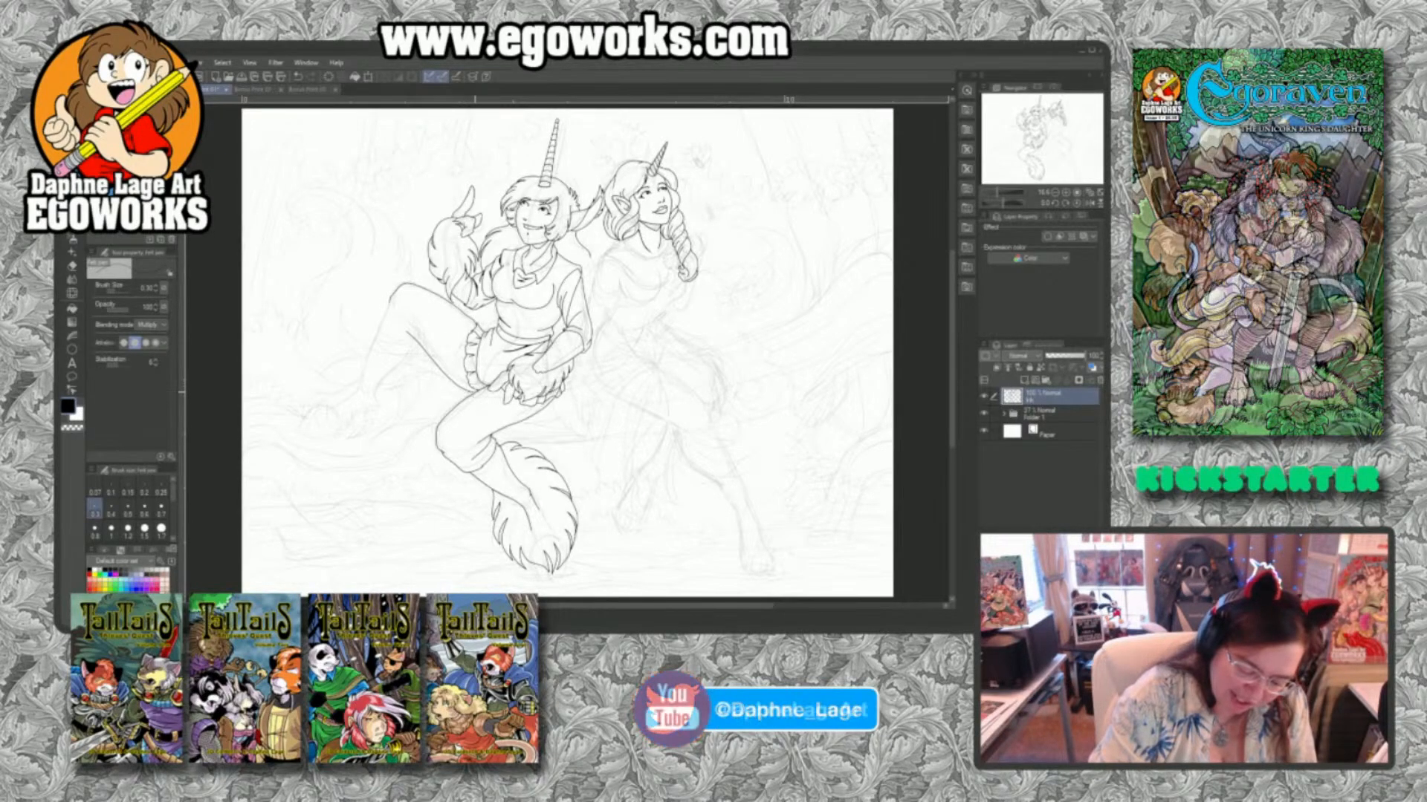
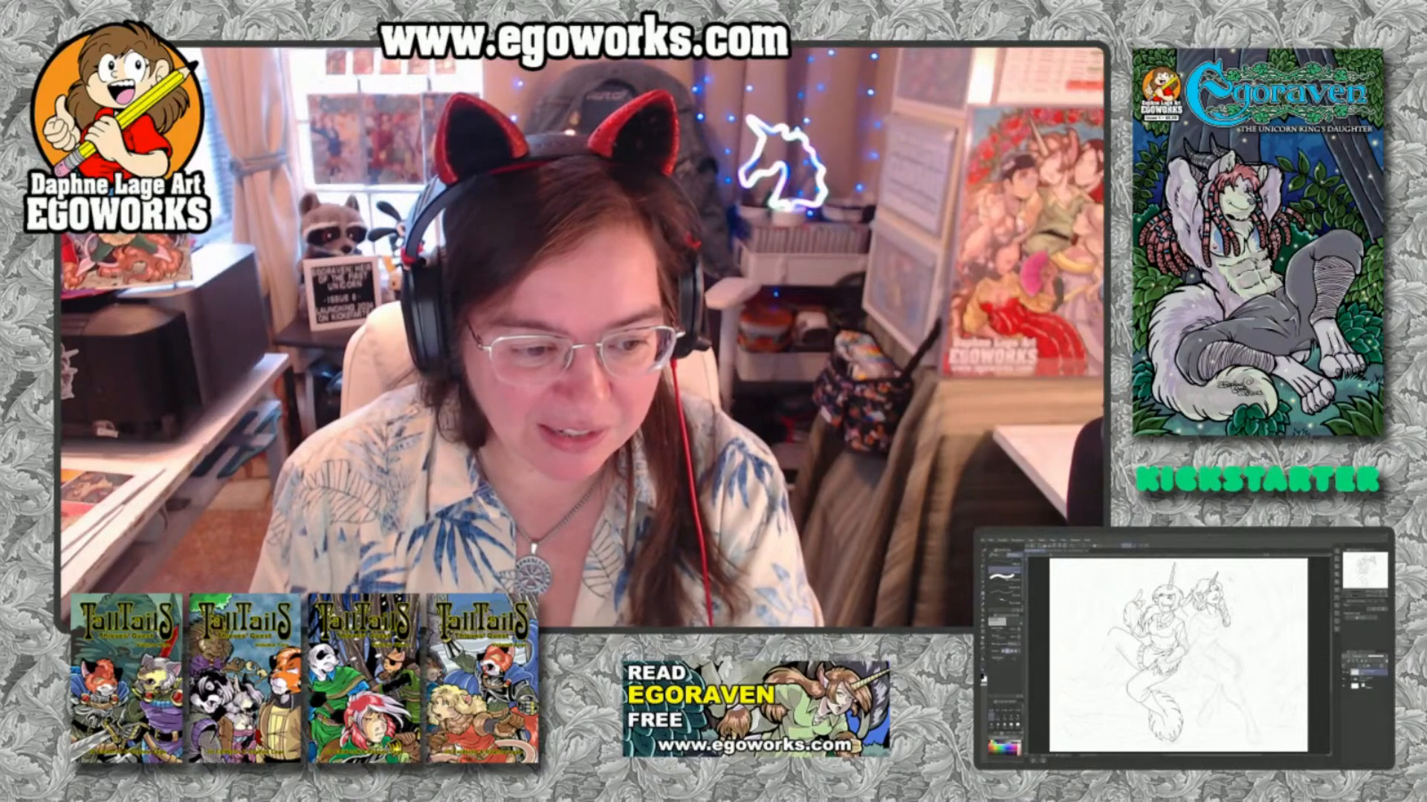
Switch to the web browser and view the Sky of Thorns, The Oswald Chronicles and Star Noir: Book Two Kickstarter pages.
key(alt+Tab)
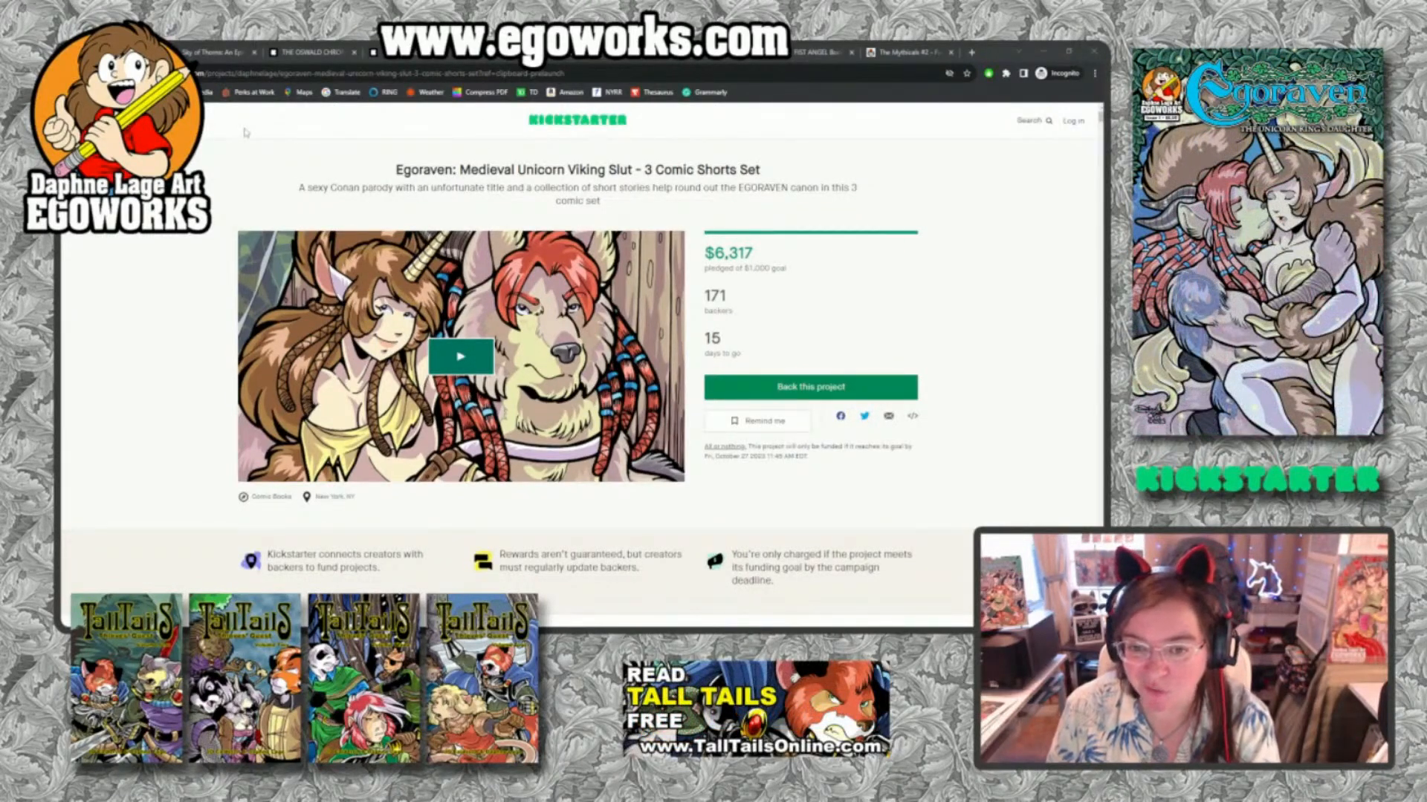
click(213, 53)
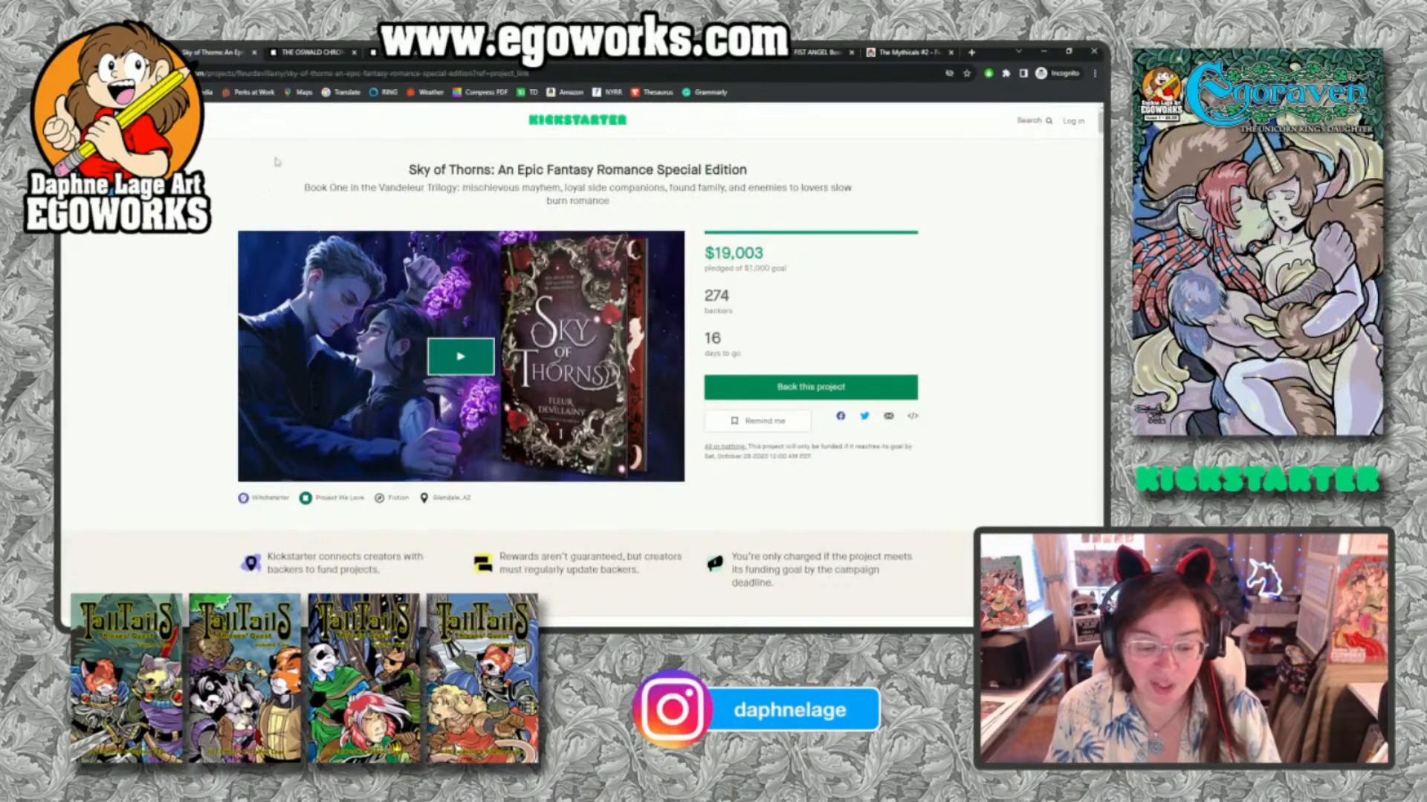
click(317, 56)
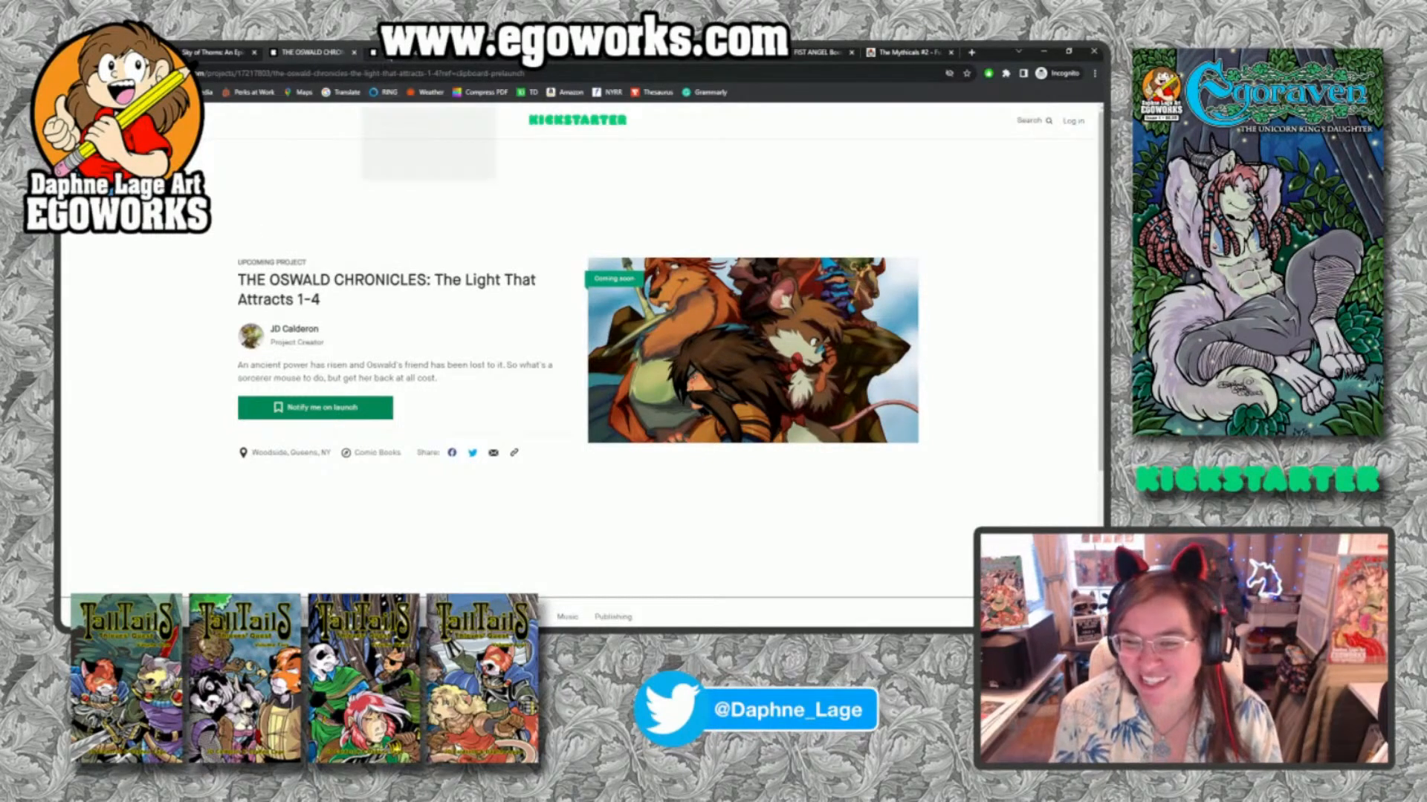
click(416, 52)
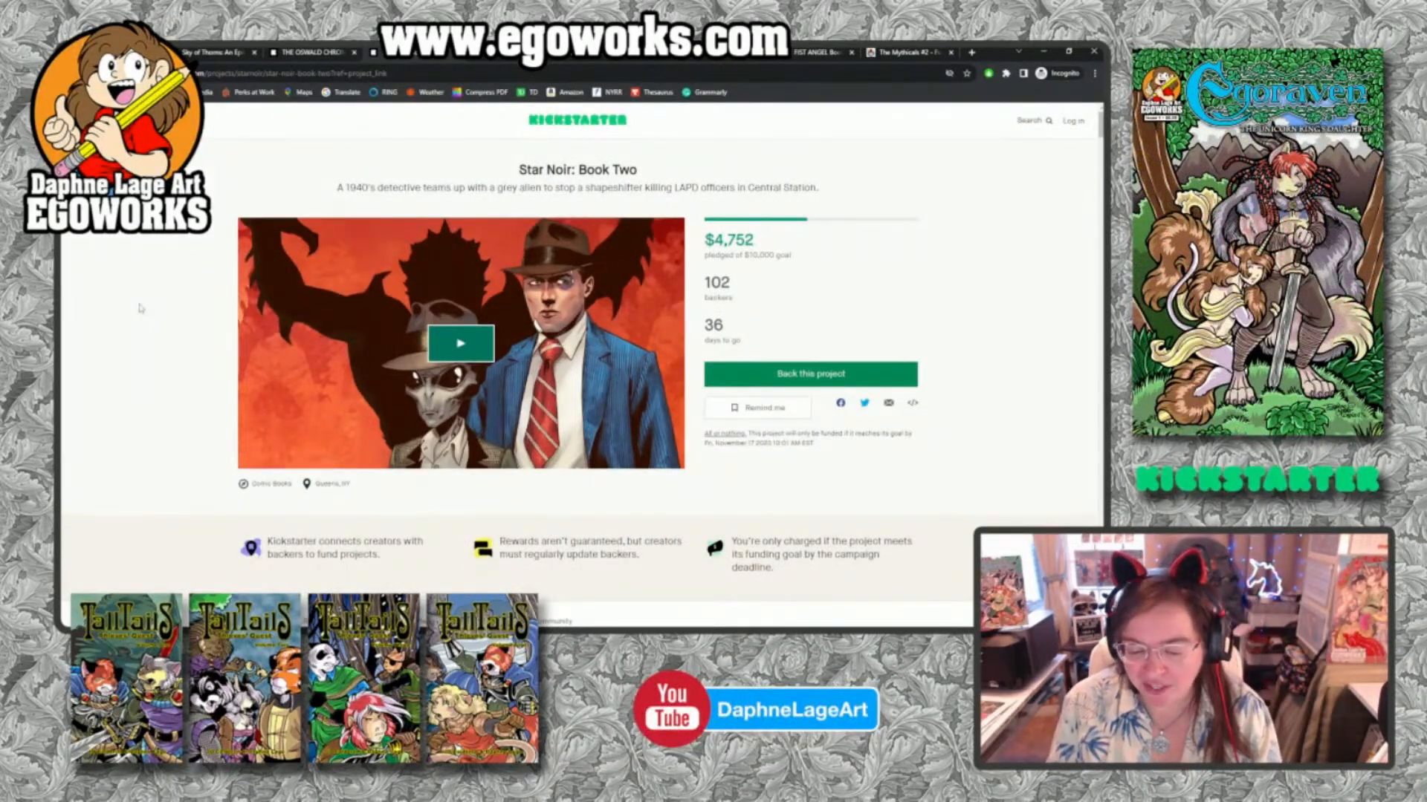
scroll(376, 489, down, 3)
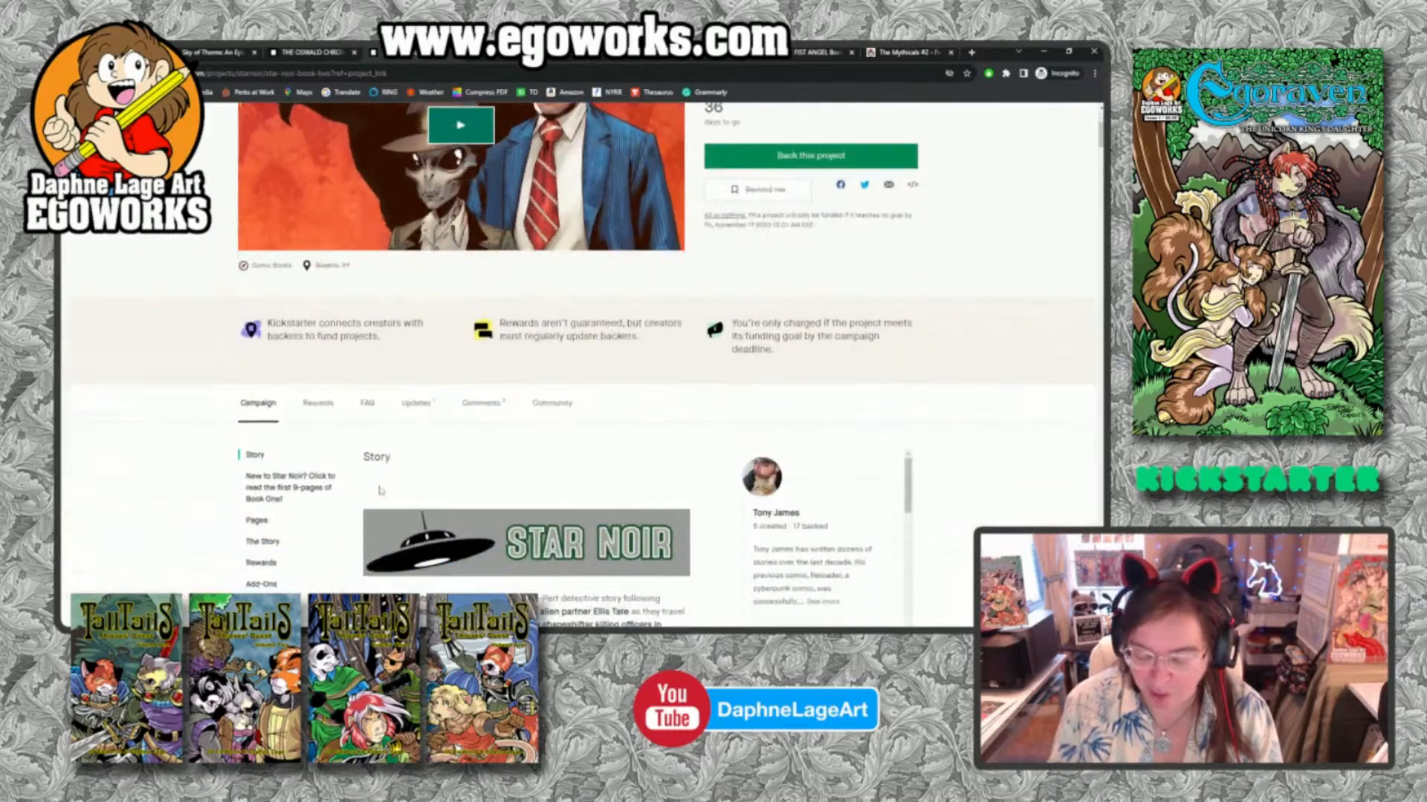
scroll(378, 490, up, 3)
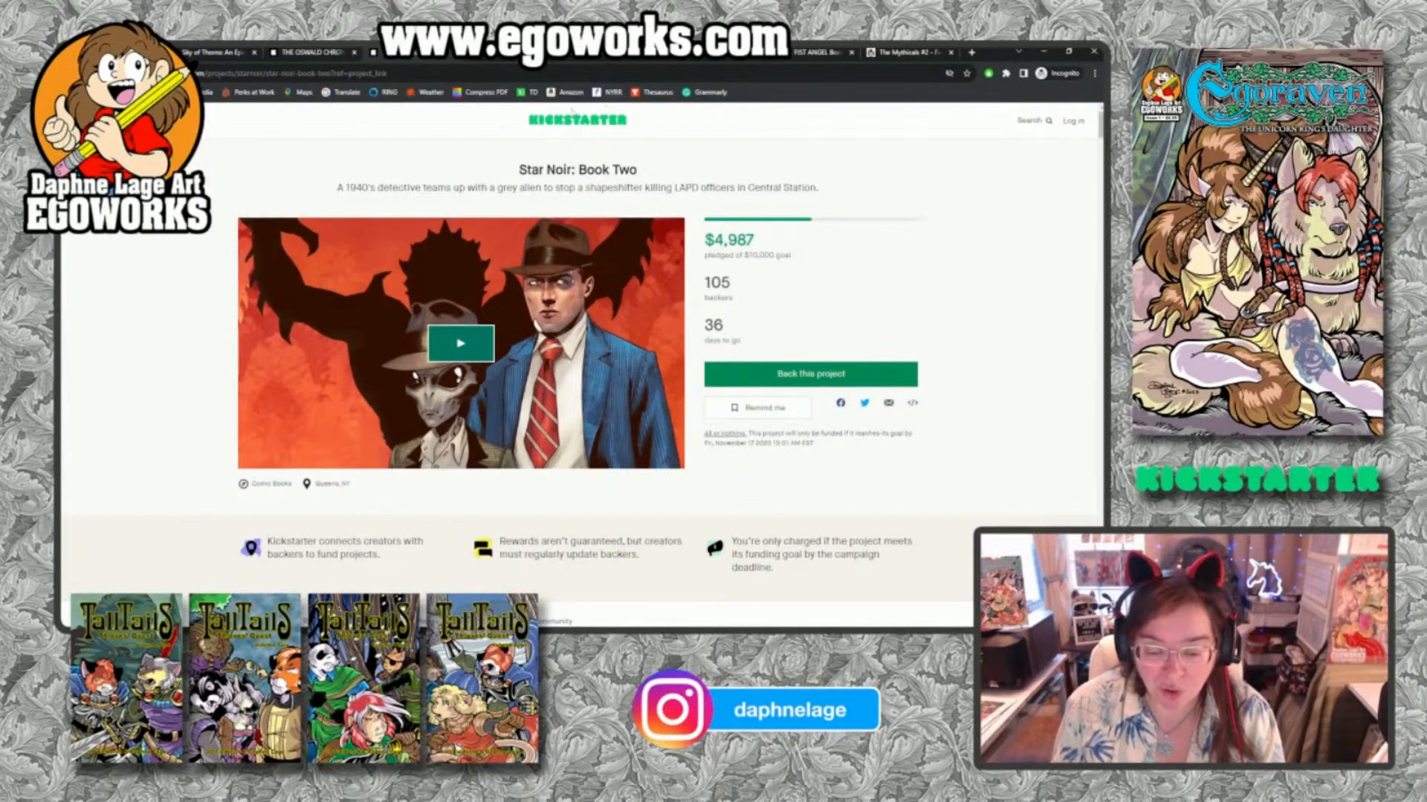
View the Kickstarter pages for There's an Alien in my Toilet Book #6, Demon Bitch, Beowulf #1-6 and Fire Fist Angel Book 2.
click(498, 52)
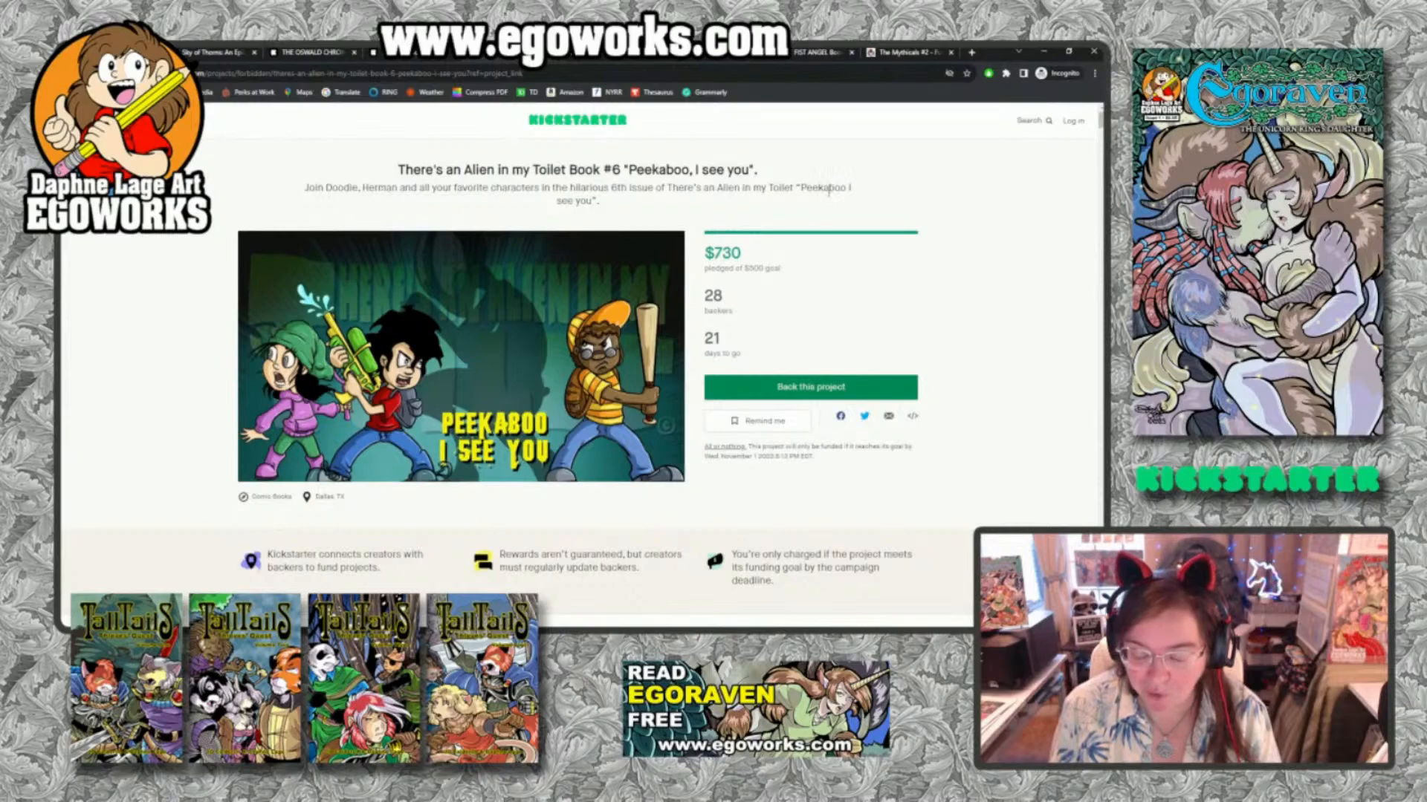
click(603, 54)
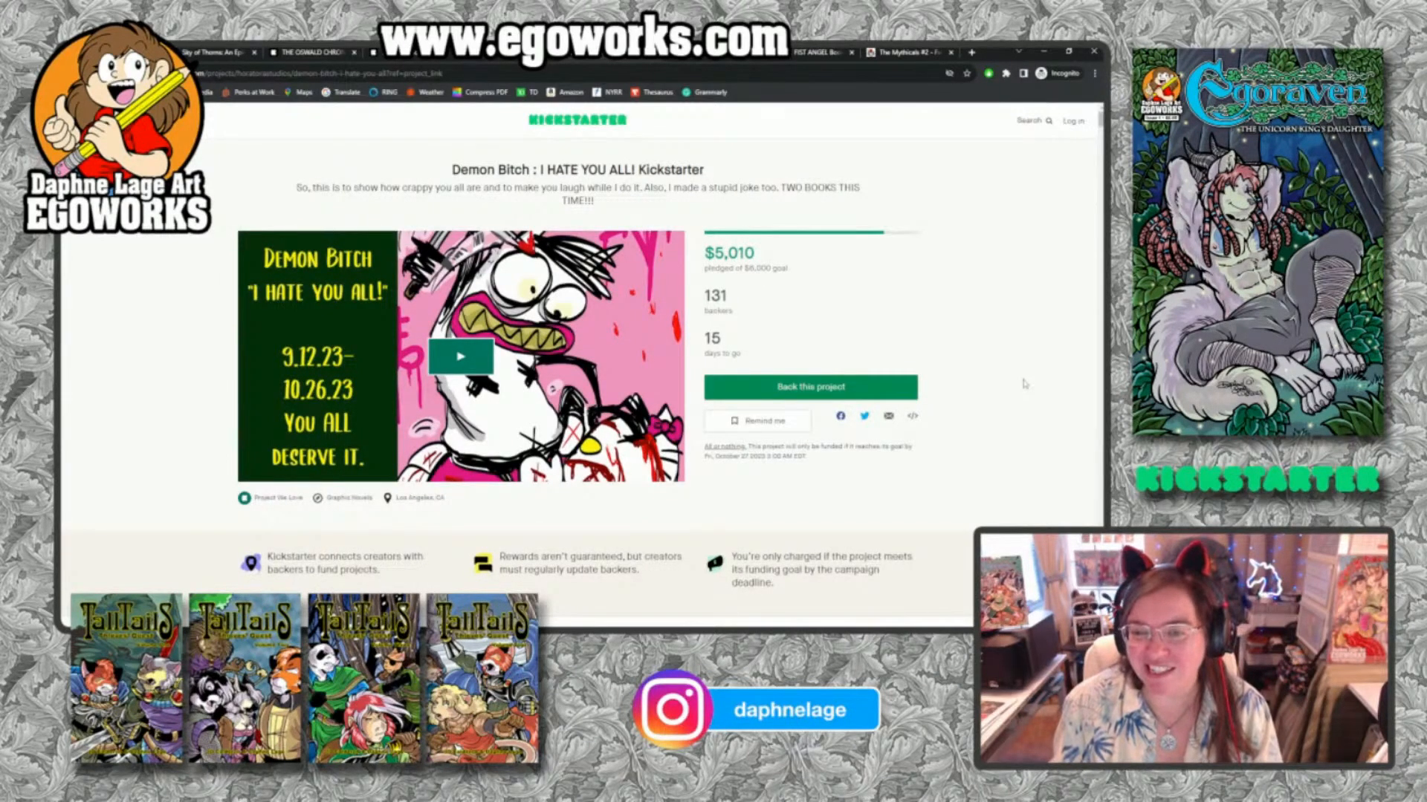
click(717, 52)
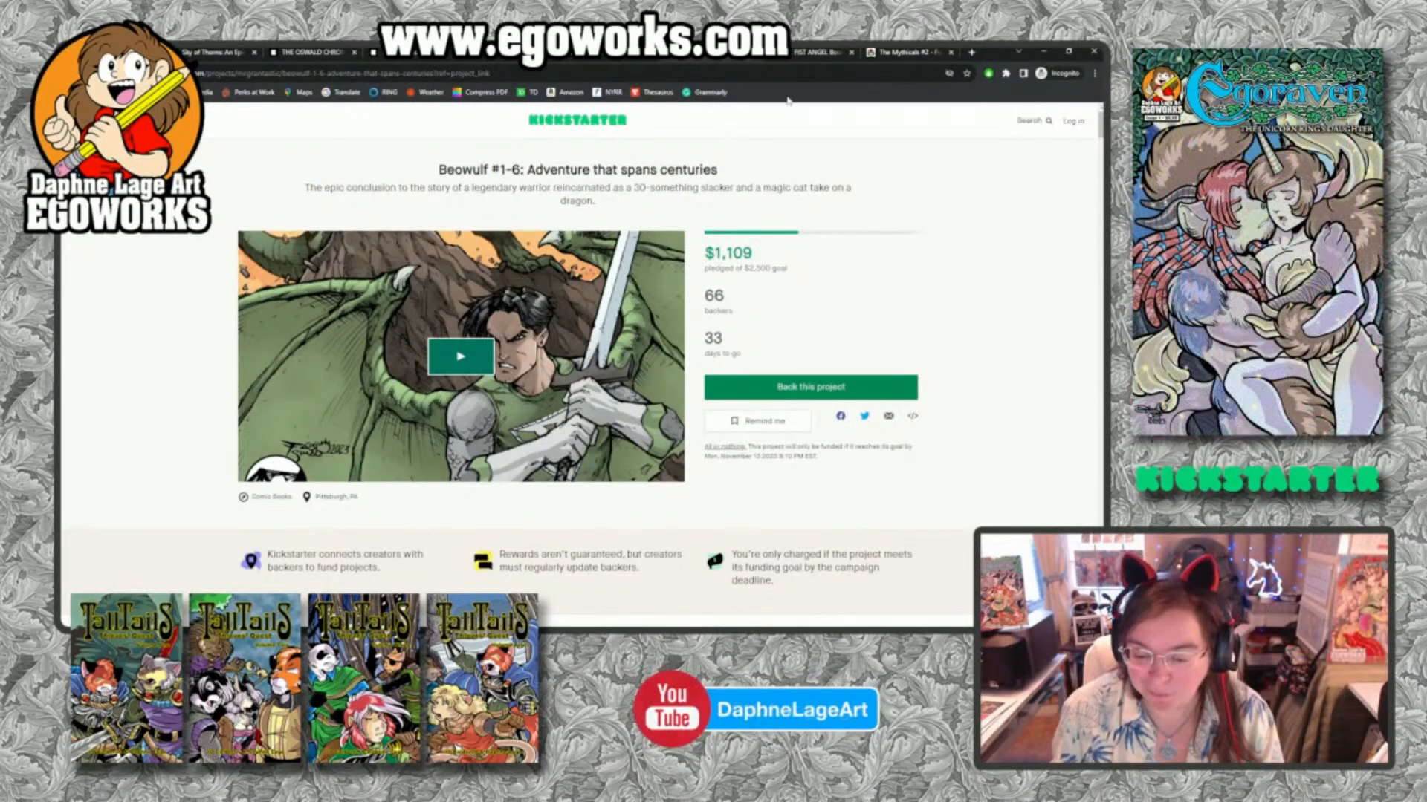
click(799, 54)
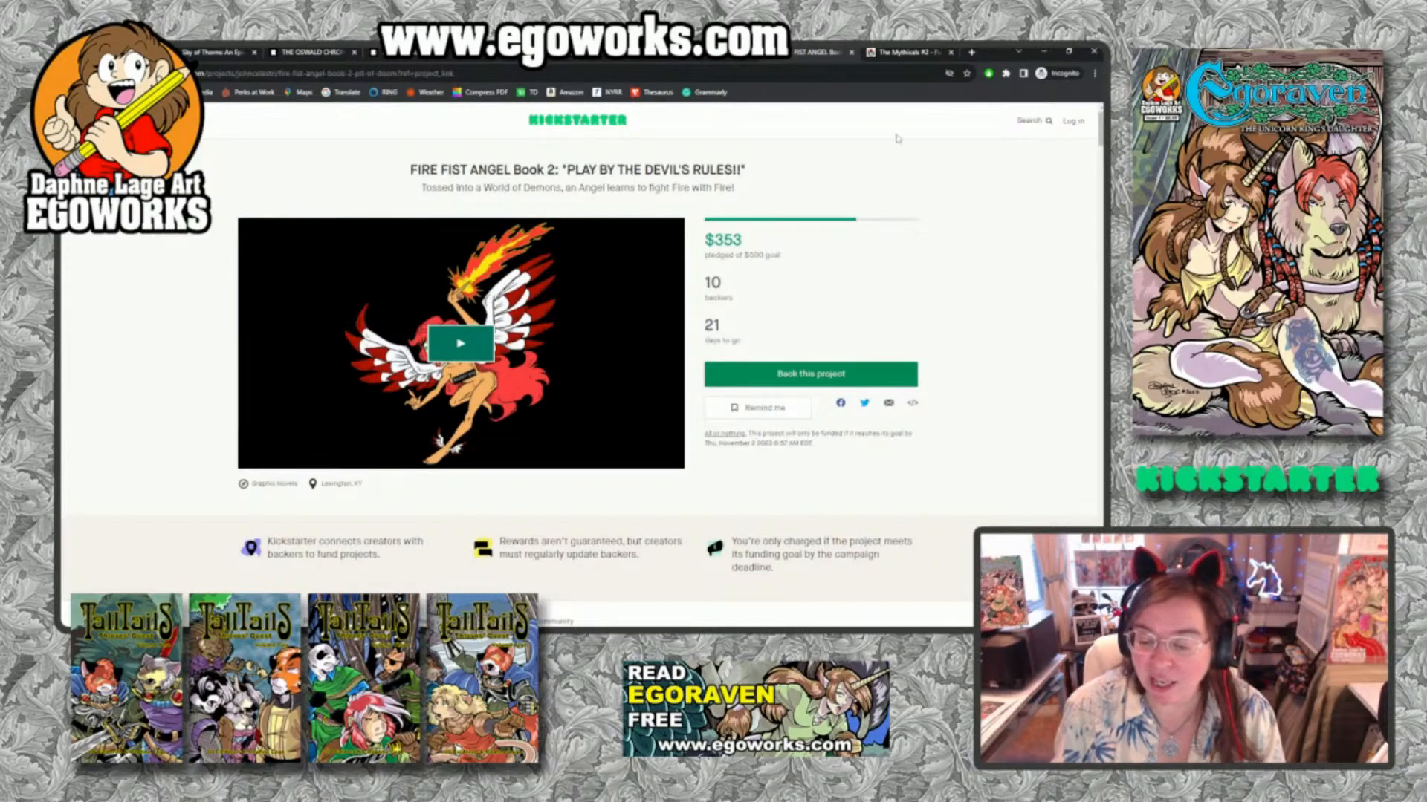
Open The Mythicals #2 campaign page and look over its header, trailer and first reward.
click(895, 53)
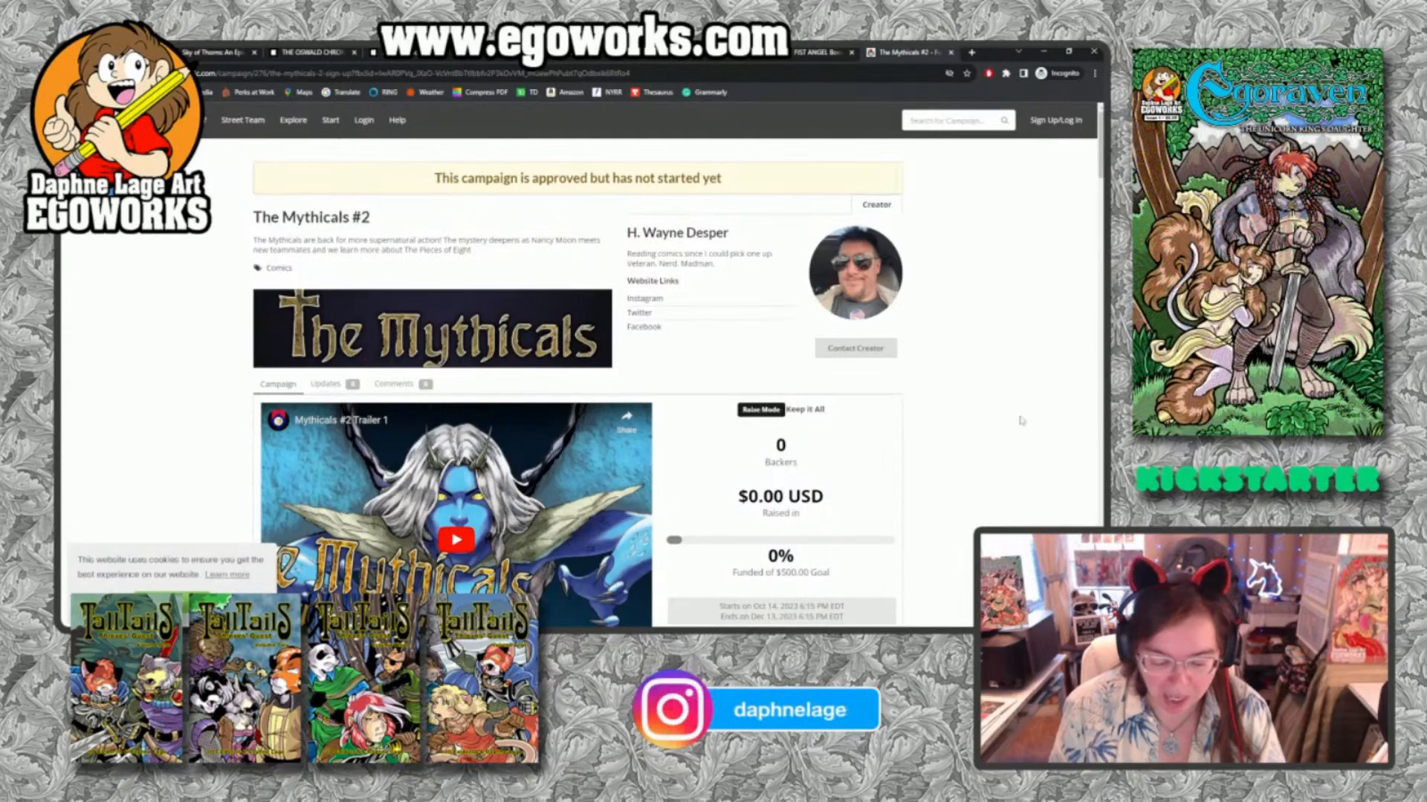
scroll(1022, 420, down, 2)
scroll(1021, 421, down, 4)
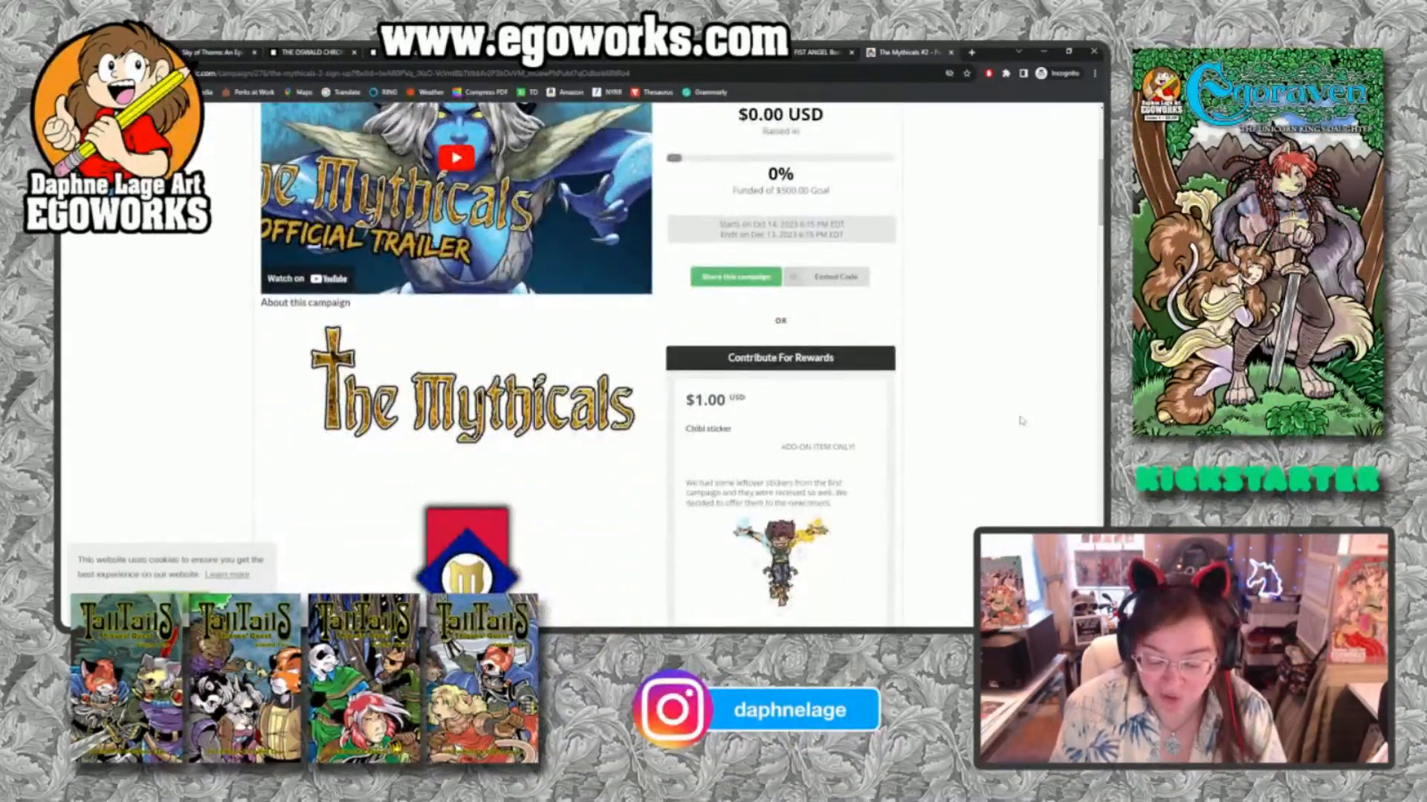
scroll(1021, 421, up, 3)
scroll(1021, 420, up, 3)
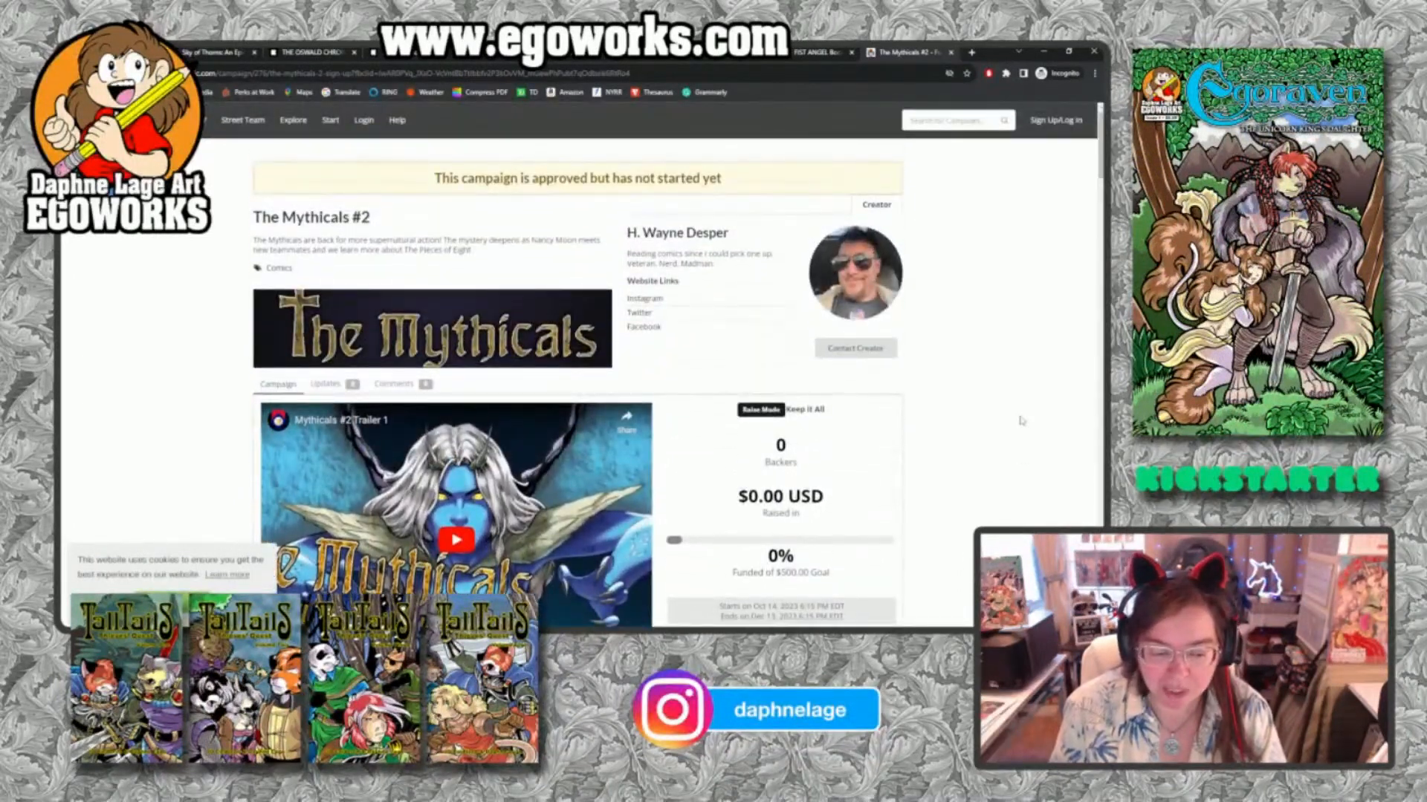
scroll(1021, 421, down, 8)
scroll(1021, 420, up, 10)
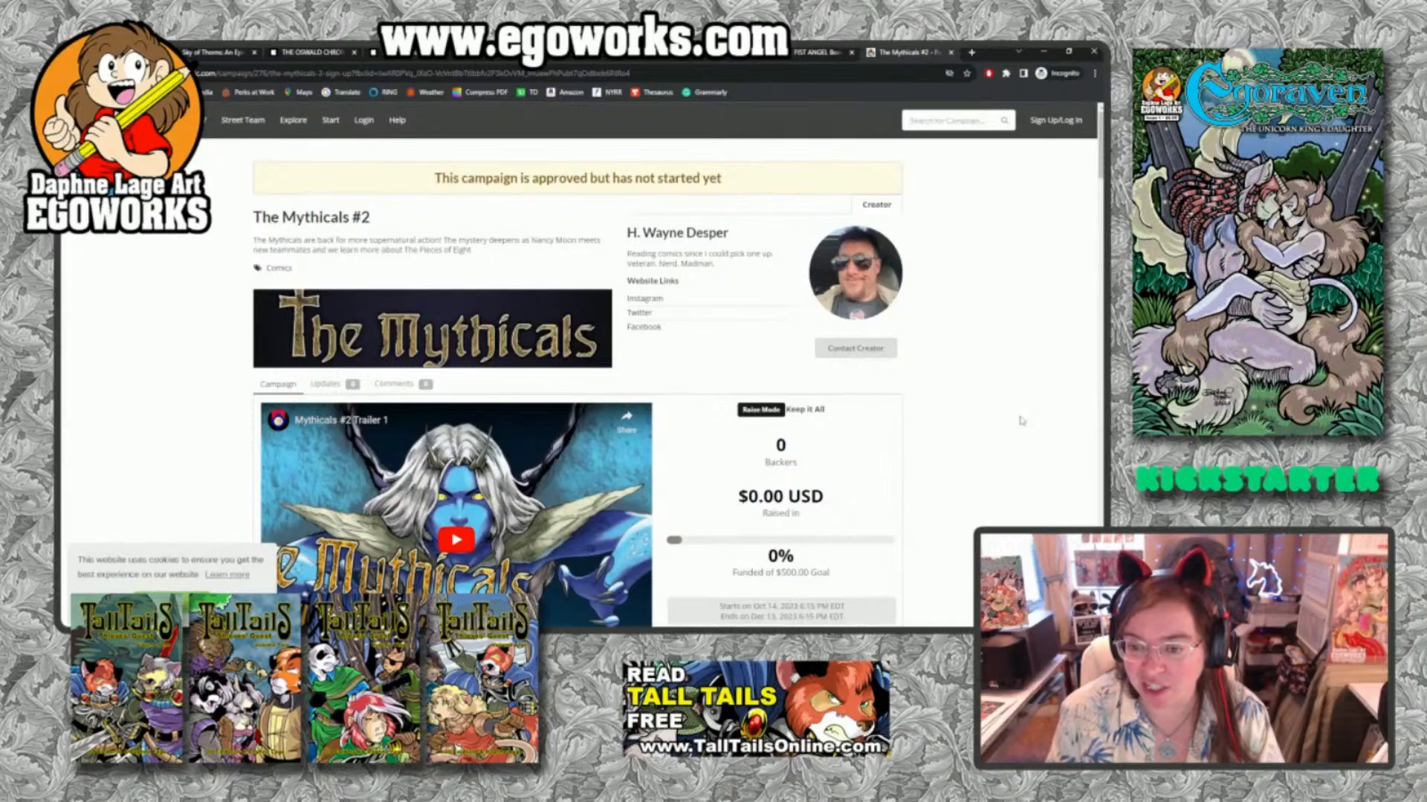
Examine The Mythicals #2 story, artwork and reward tiers, return to the page's beginning and switch back to the unicorn drawing.
scroll(1005, 462, down, 3)
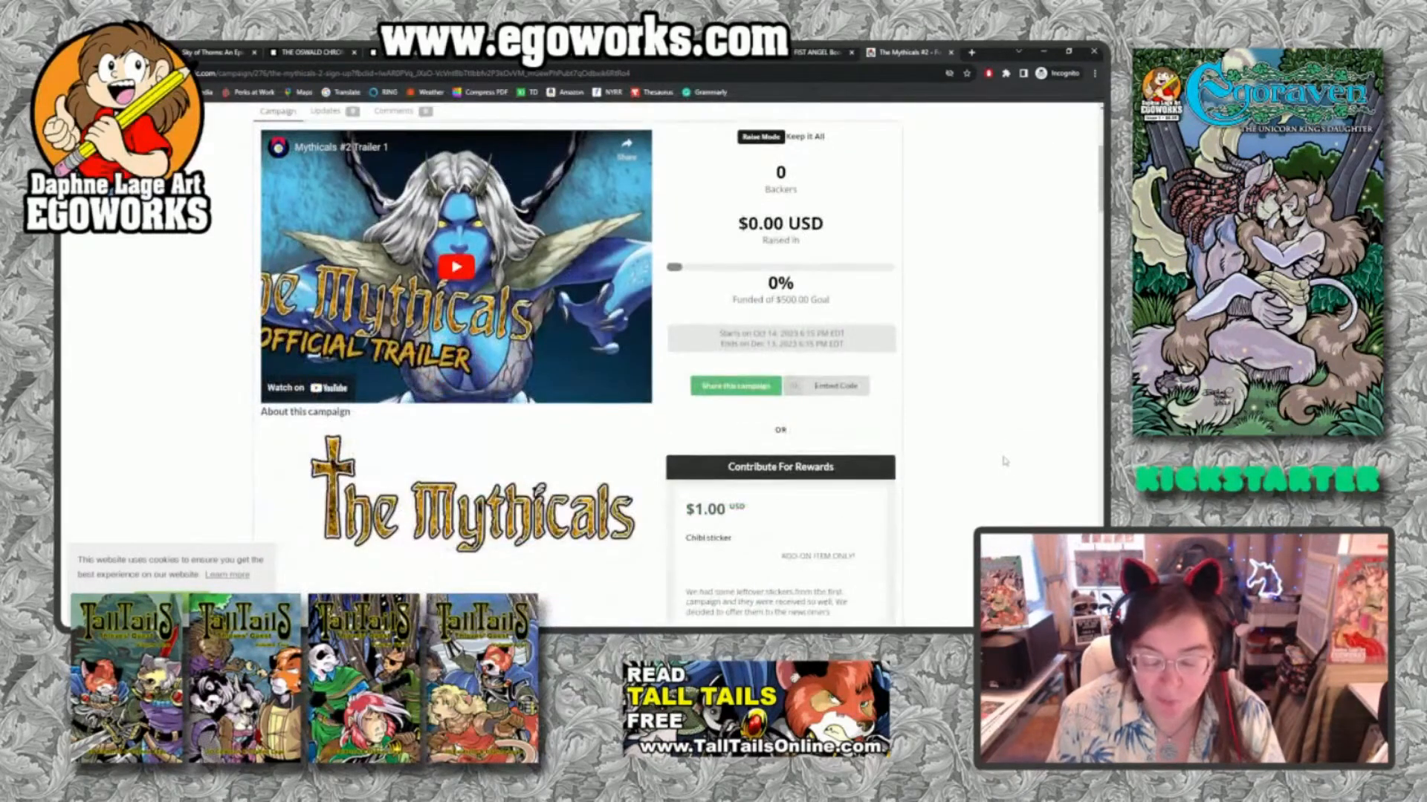
scroll(1005, 461, down, 7)
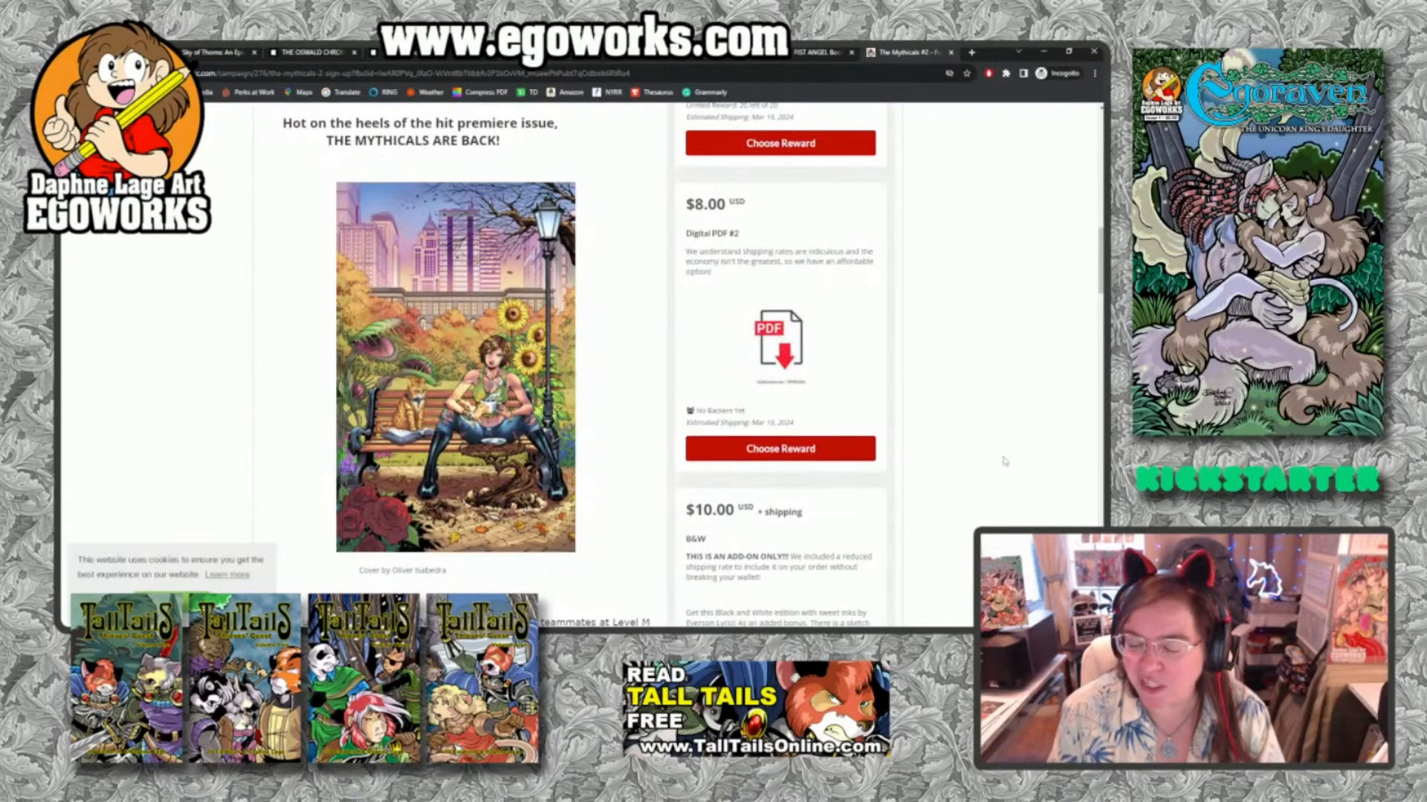
scroll(1005, 461, down, 2)
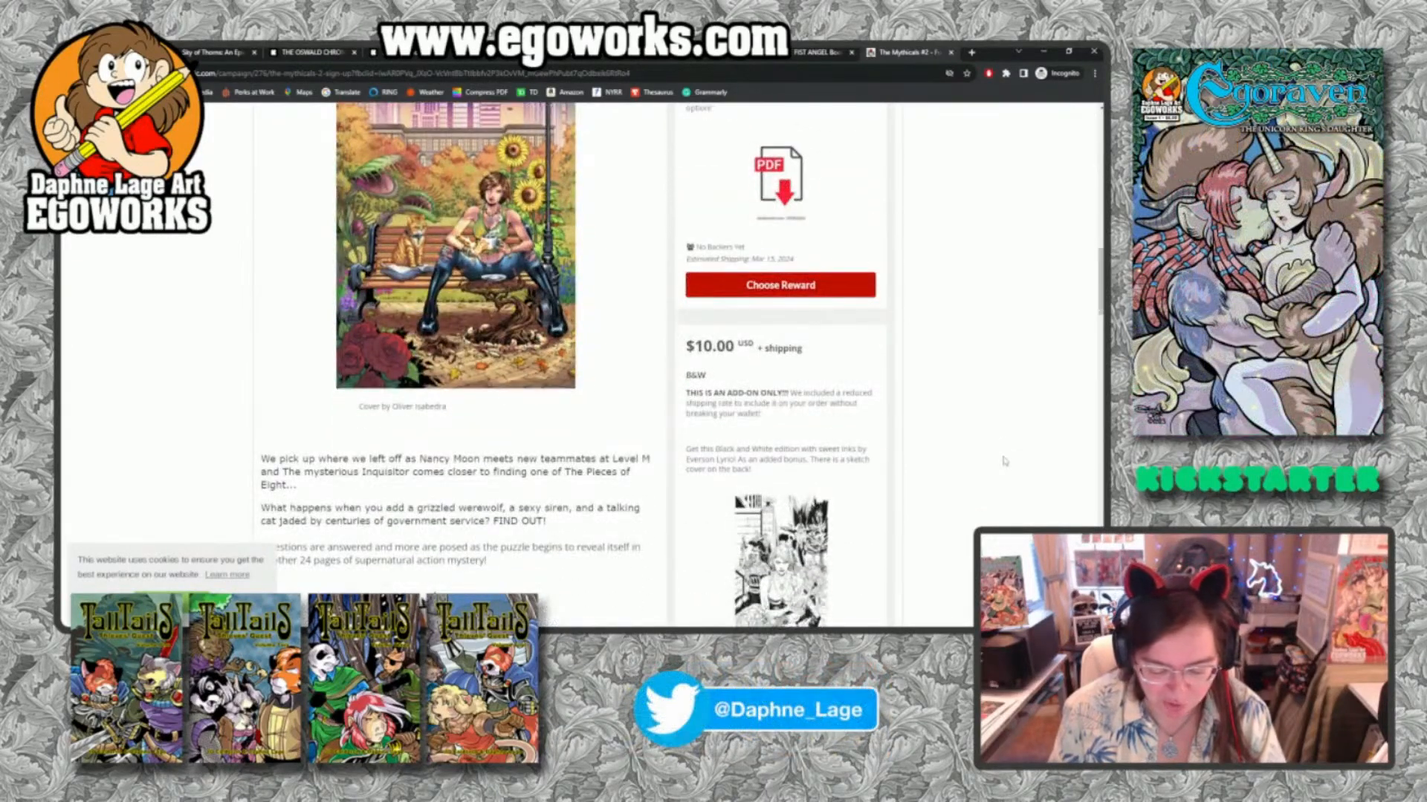
scroll(1004, 461, down, 5)
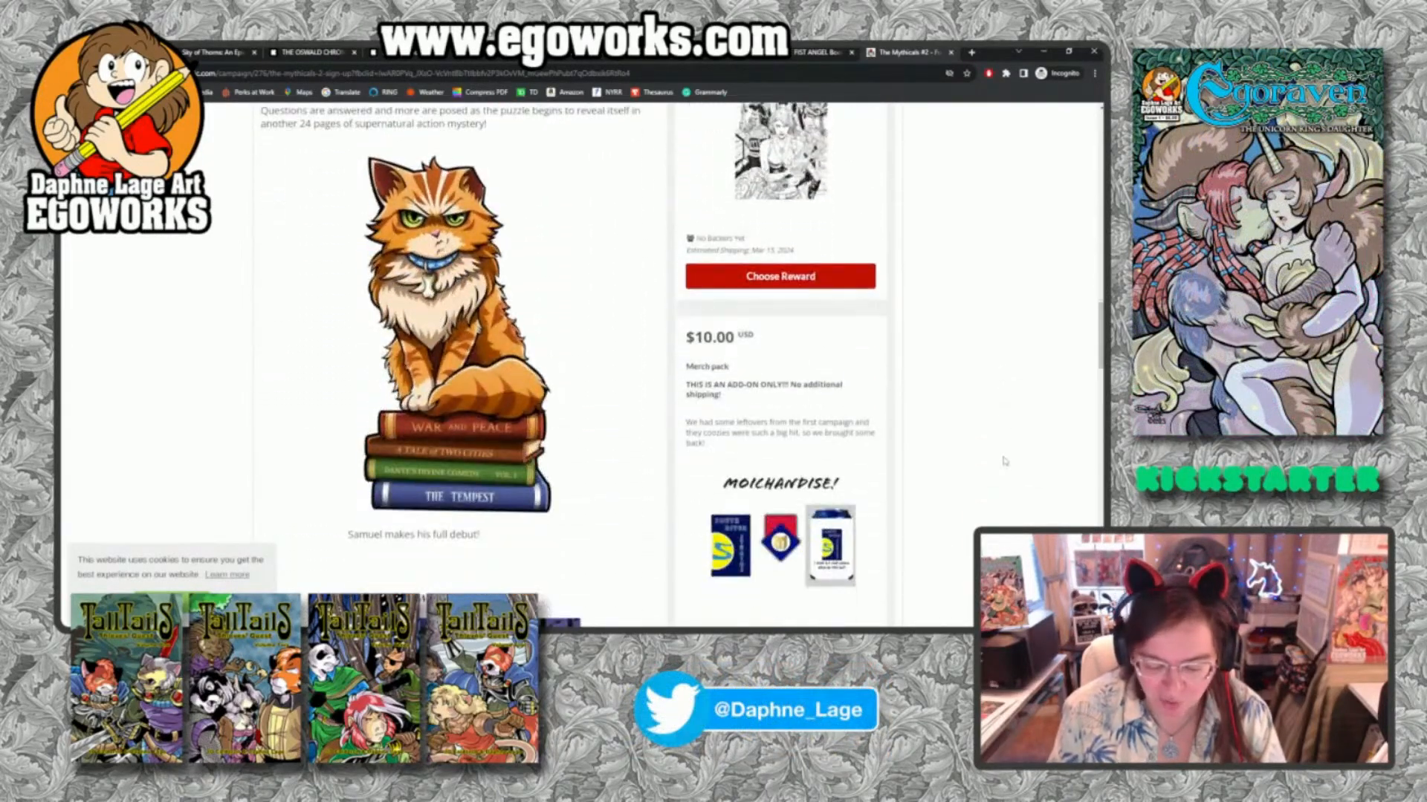
scroll(1004, 462, up, 1)
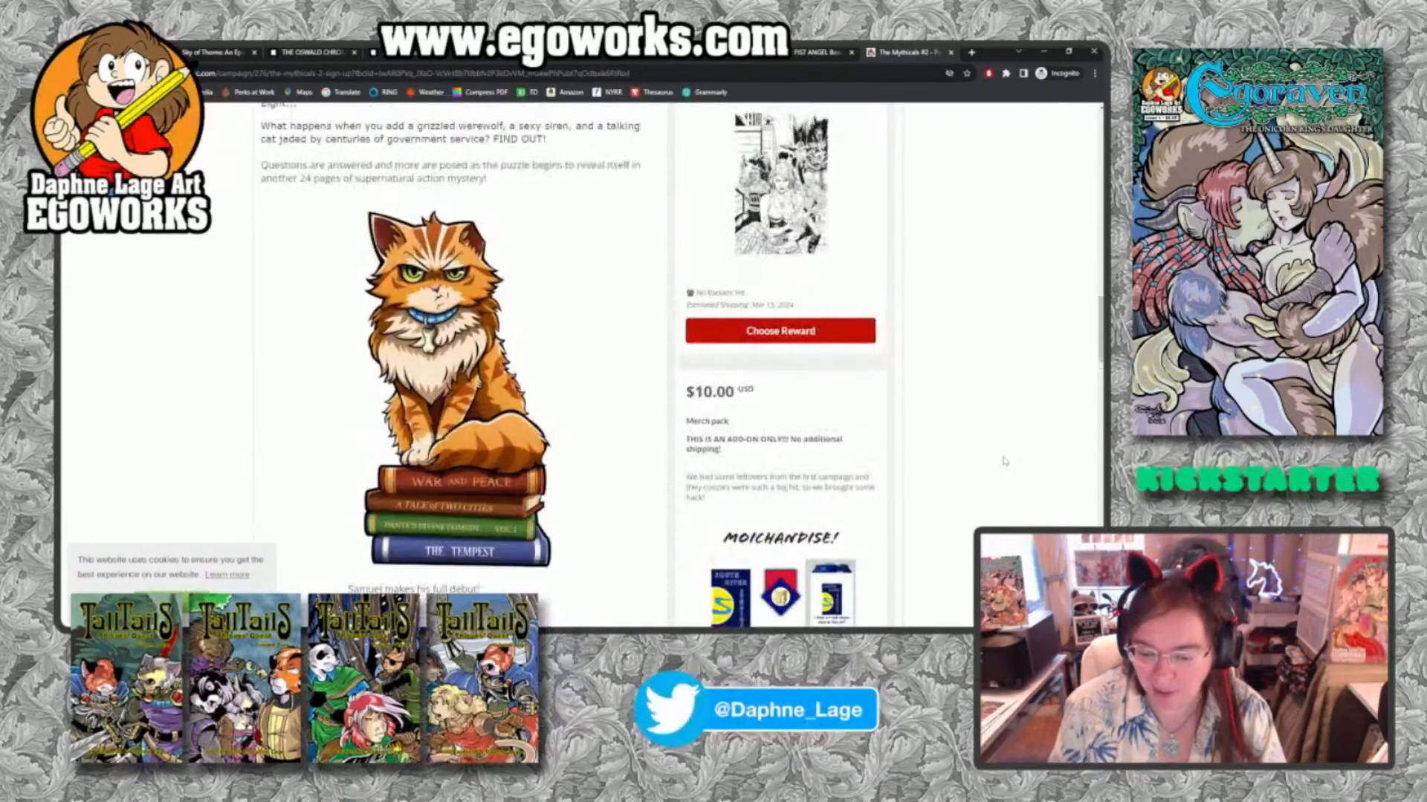
scroll(1004, 462, down, 5)
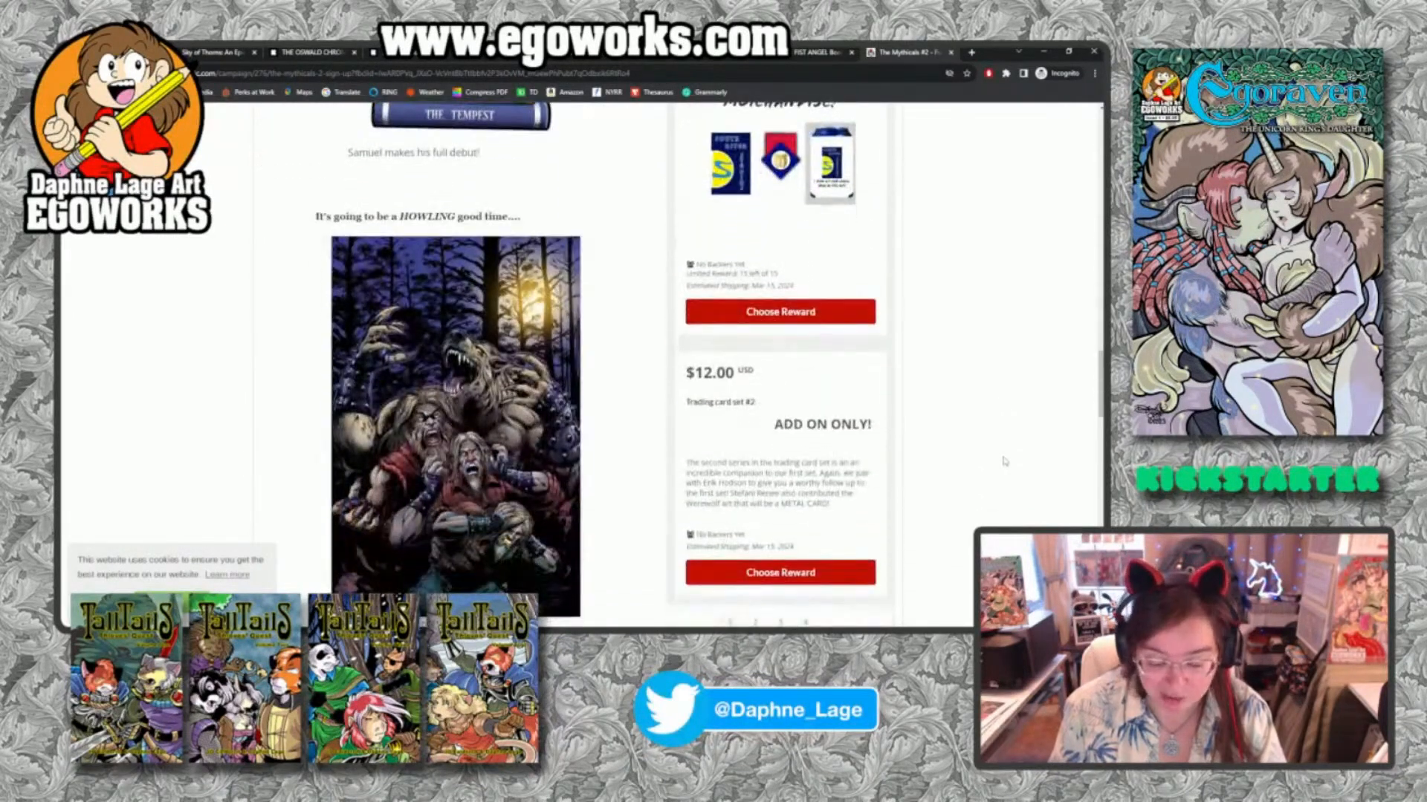
scroll(1005, 462, up, 5)
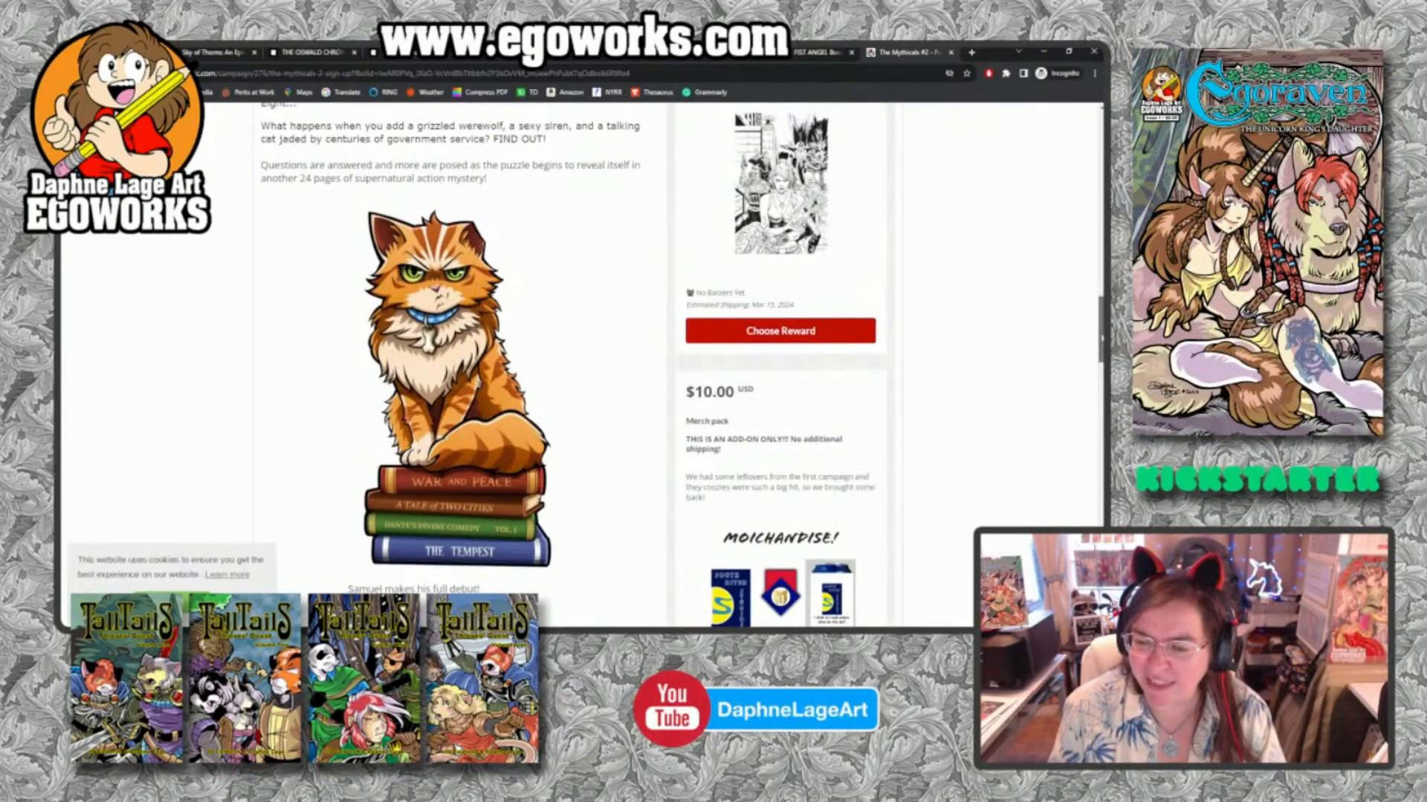
drag(1101, 334, 1093, 137)
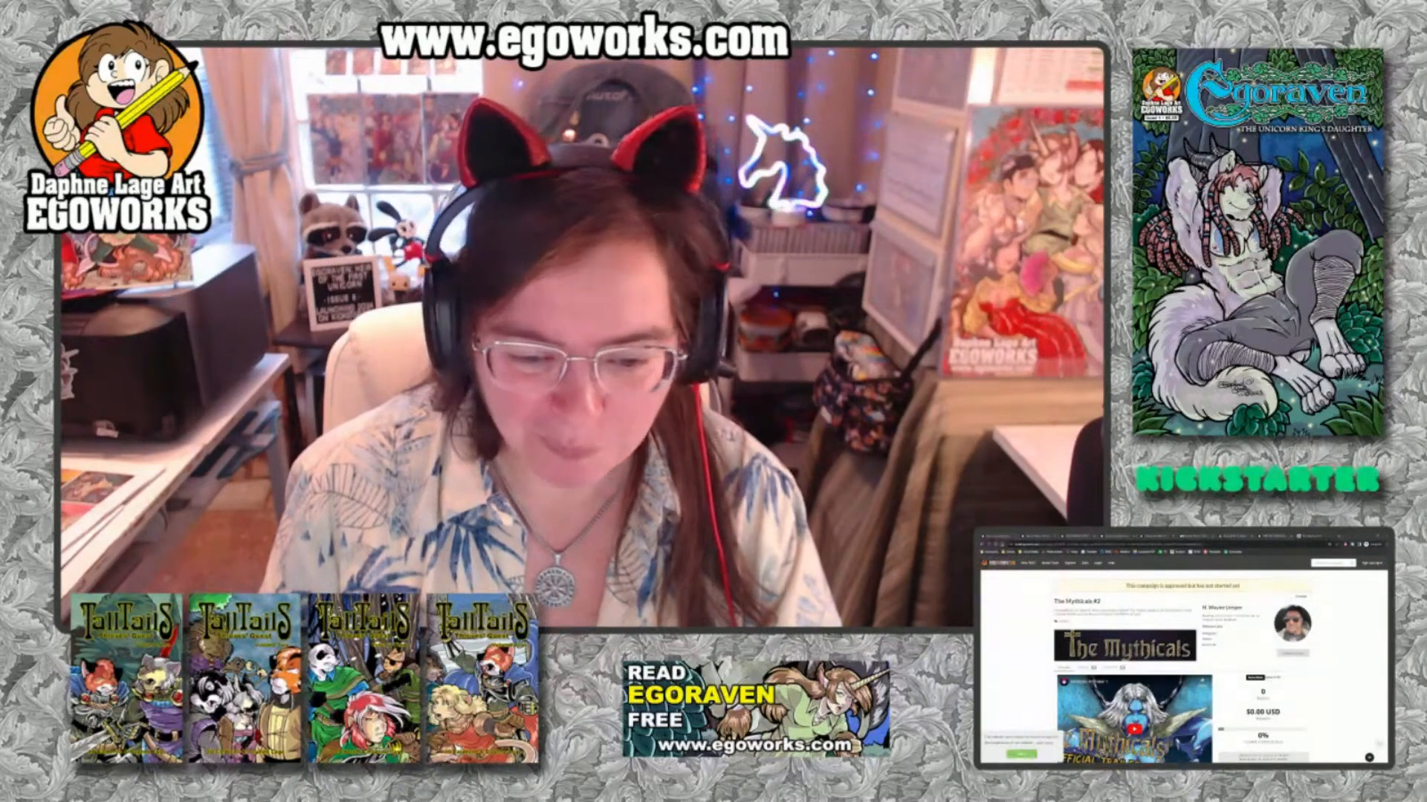
key(alt+Tab)
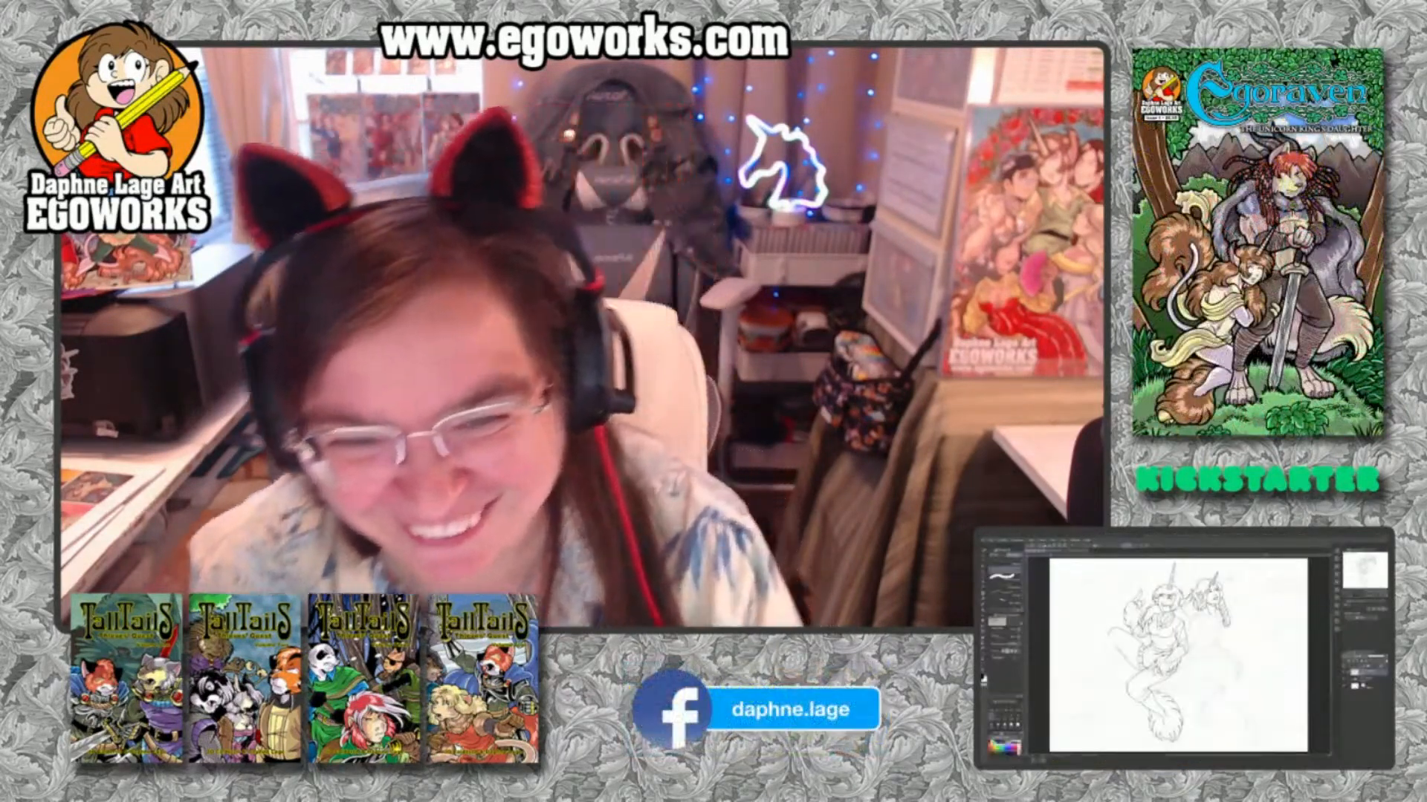